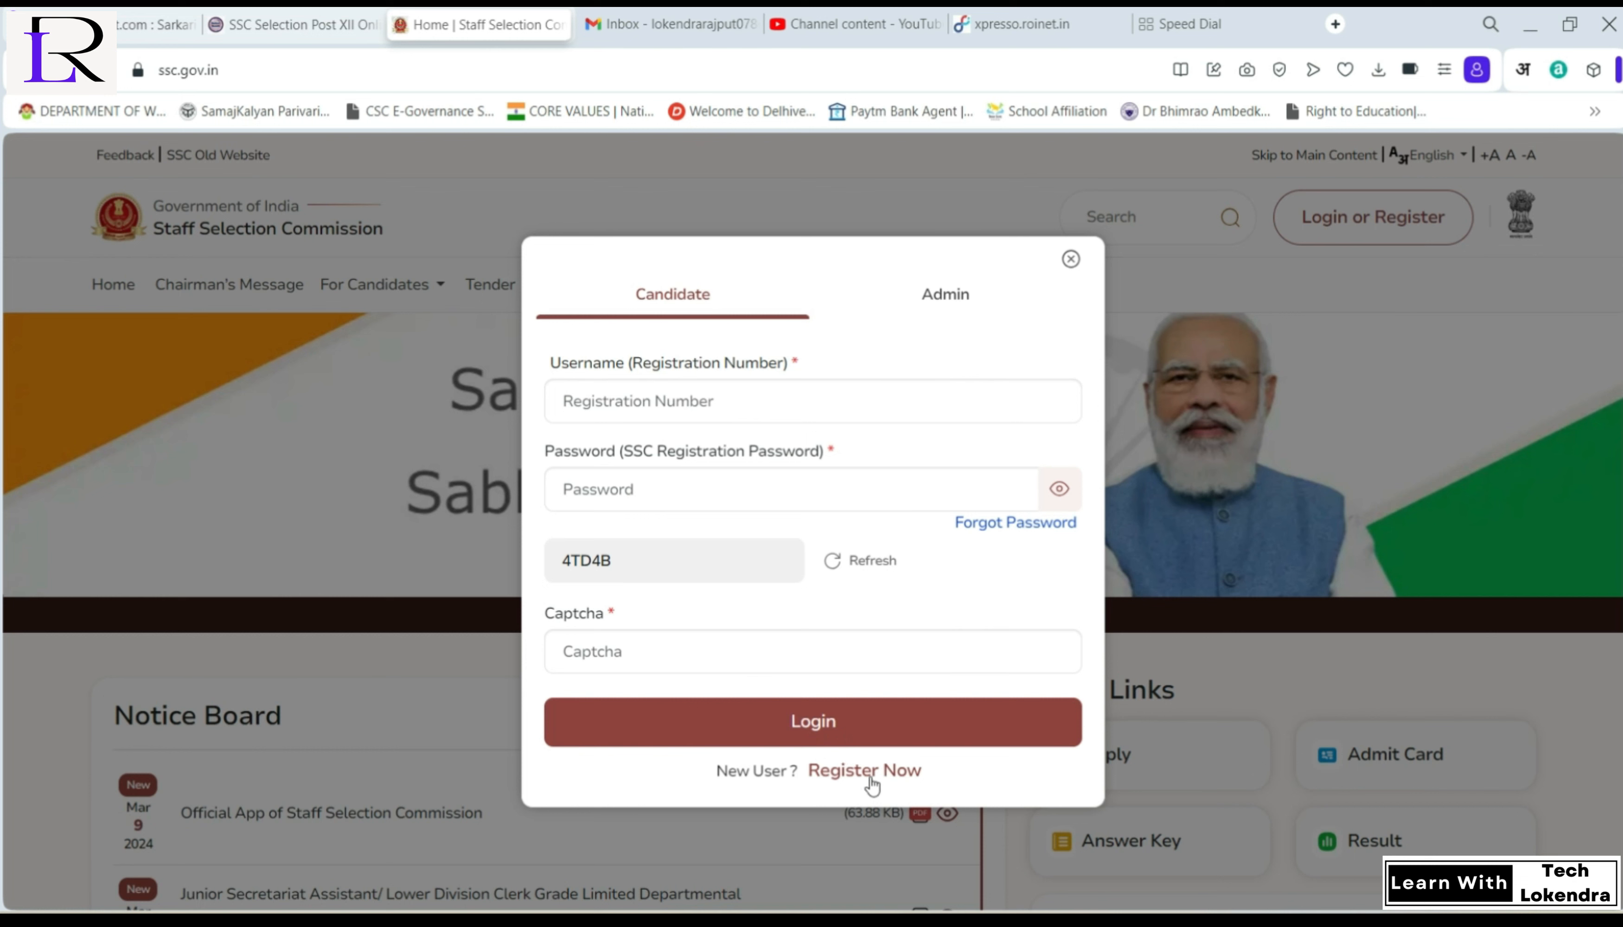
Step: Begin a new One Time Registration from the login popup and continue past the OTR instructions page
{"action": "left_click", "coordinate": [871, 781]}
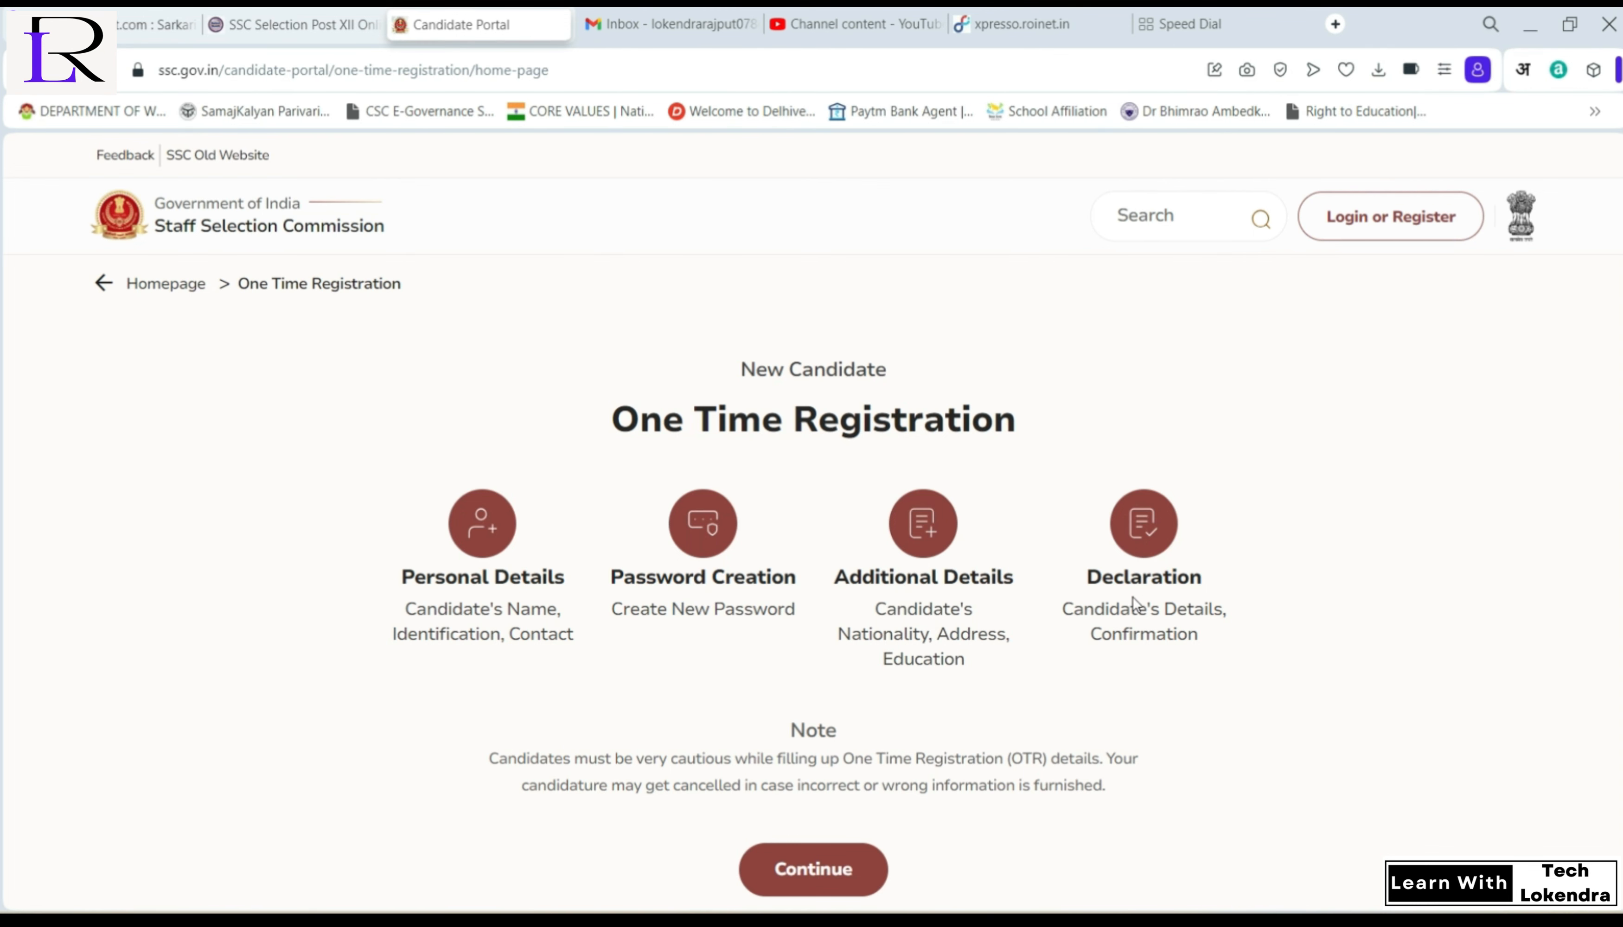
{"action": "scroll", "coordinate": [1021, 619], "scroll_direction": "down", "scroll_amount": 3}
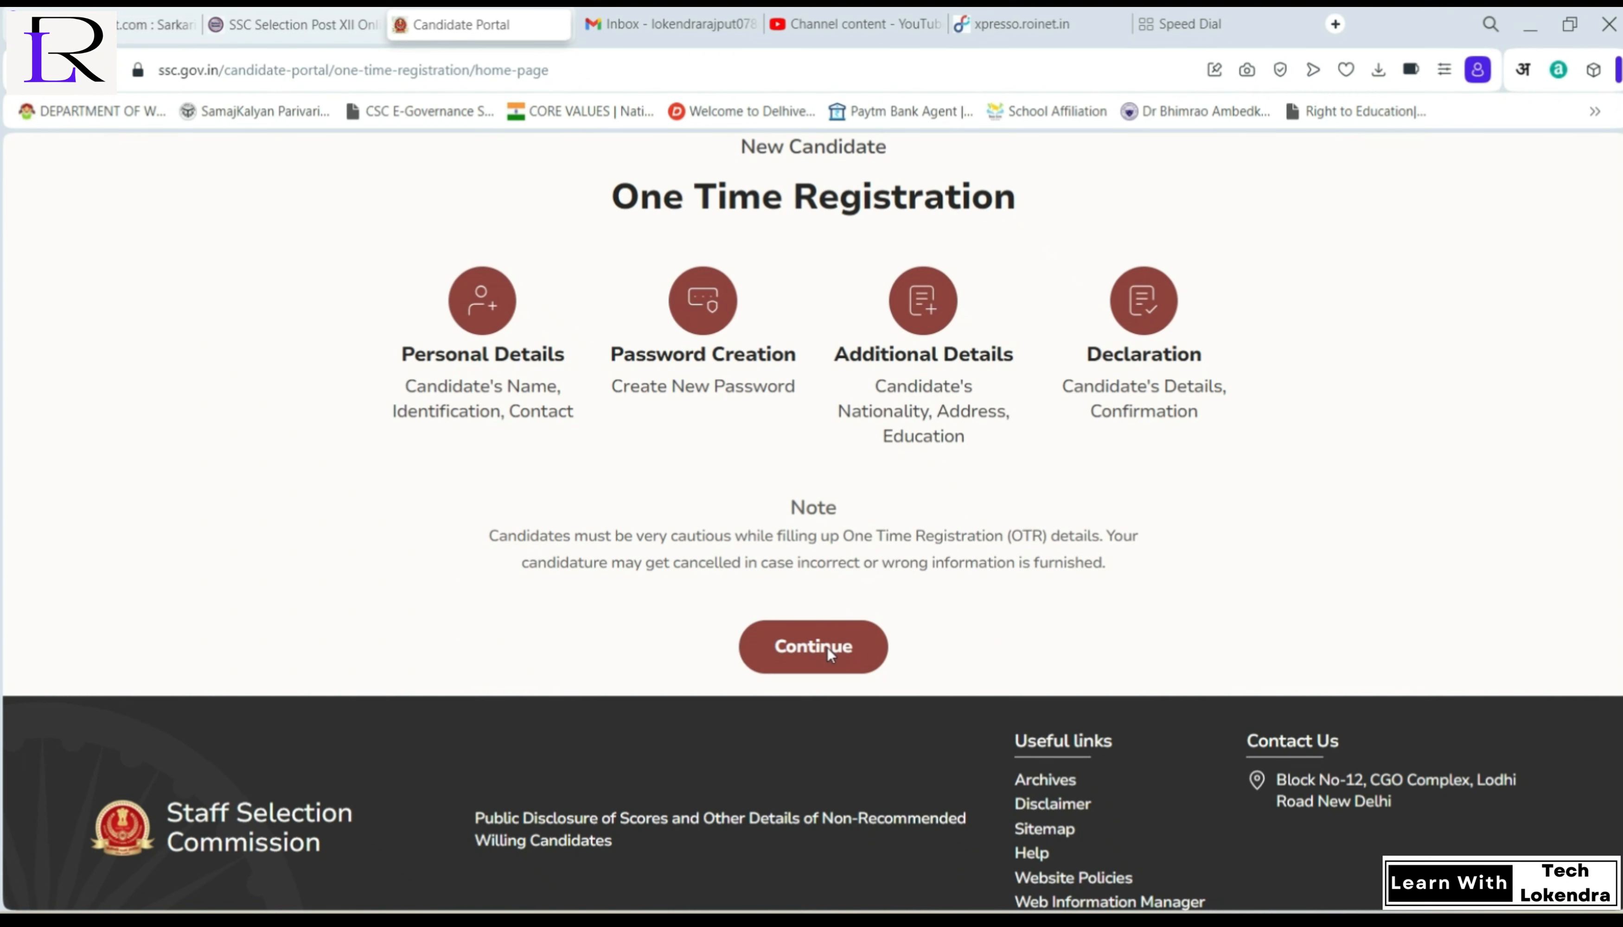
{"action": "left_click", "coordinate": [827, 647]}
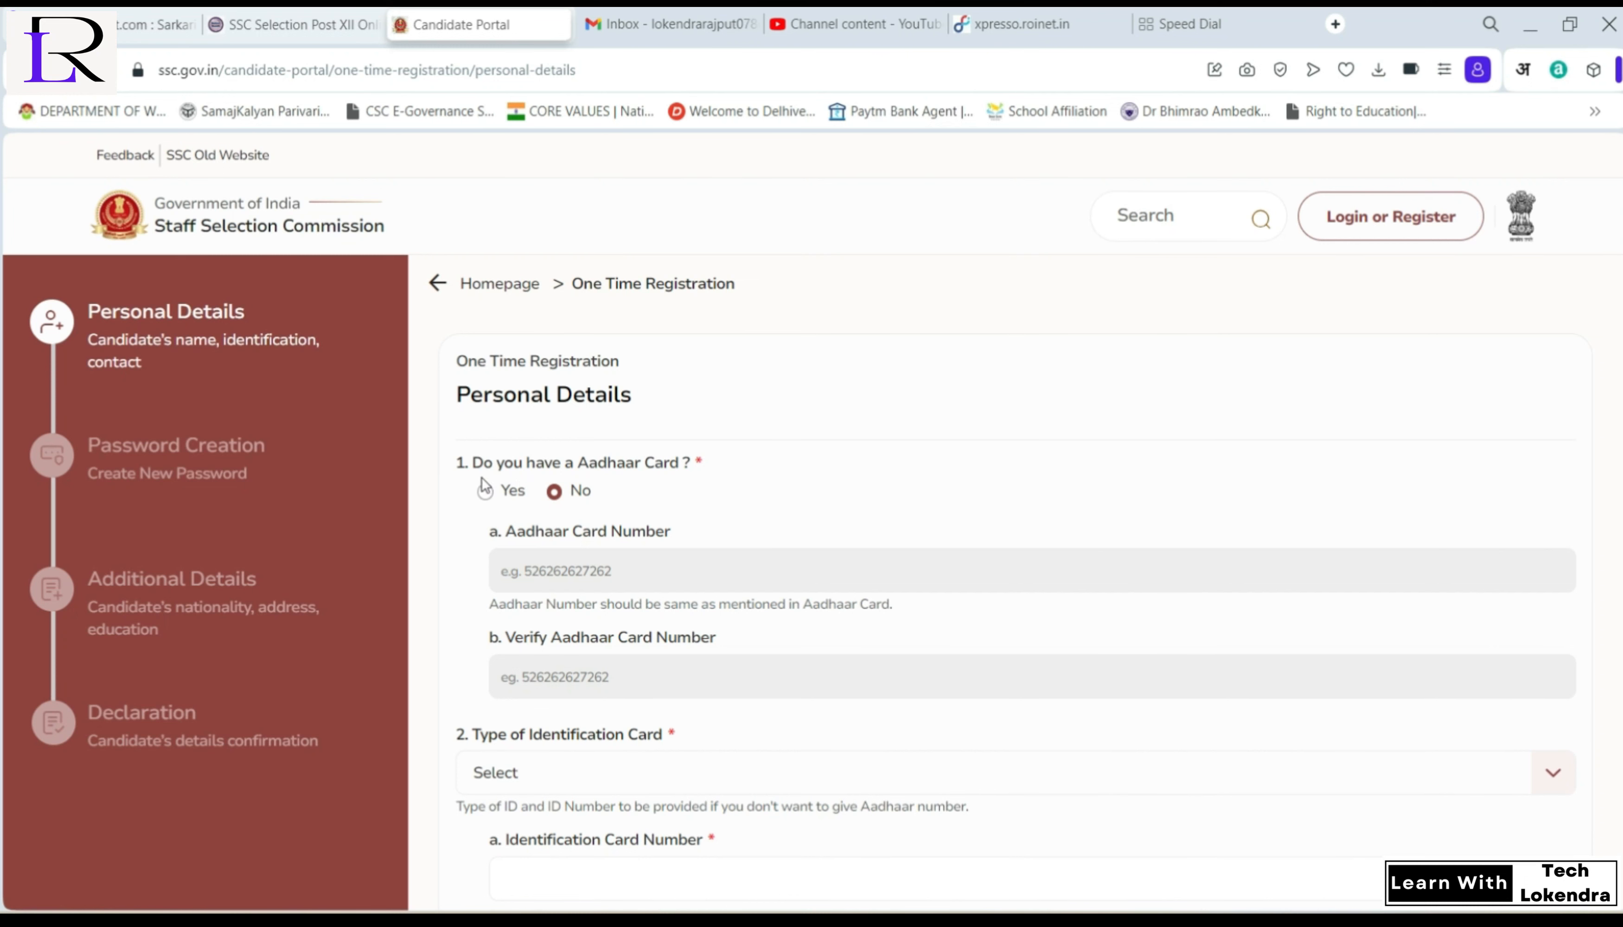
Step: Answer Yes to having an Aadhaar Card and enter the Aadhaar number in both Aadhaar fields
{"action": "scroll", "coordinate": [489, 499], "scroll_direction": "down", "scroll_amount": 2}
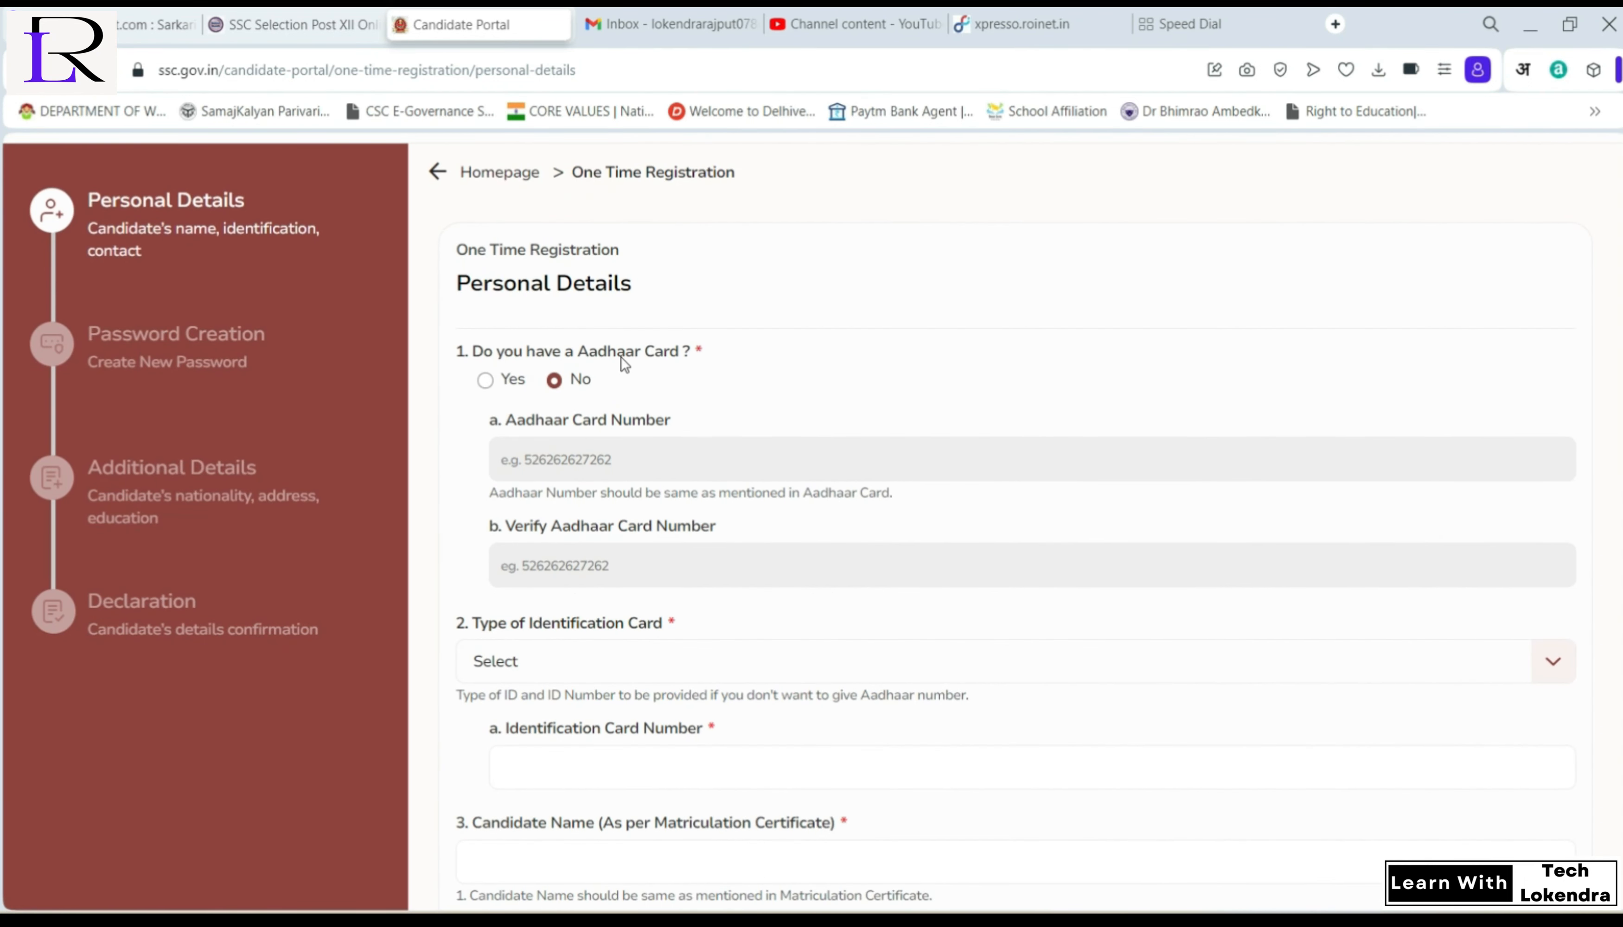
{"action": "left_click", "coordinate": [486, 382]}
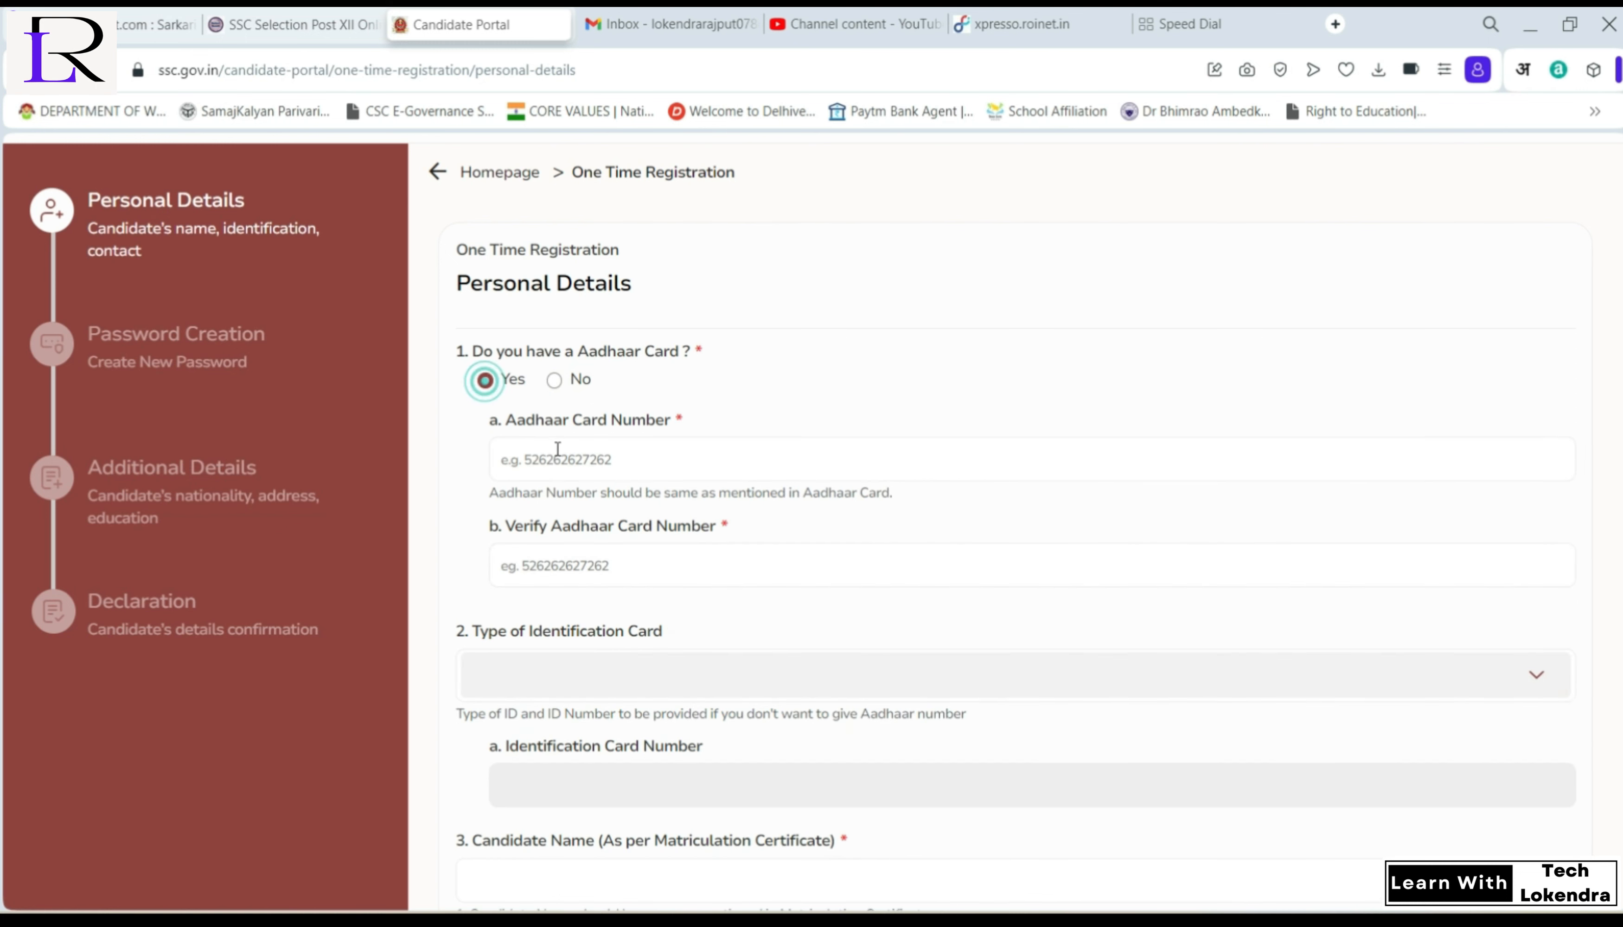
{"action": "left_click", "coordinate": [573, 455]}
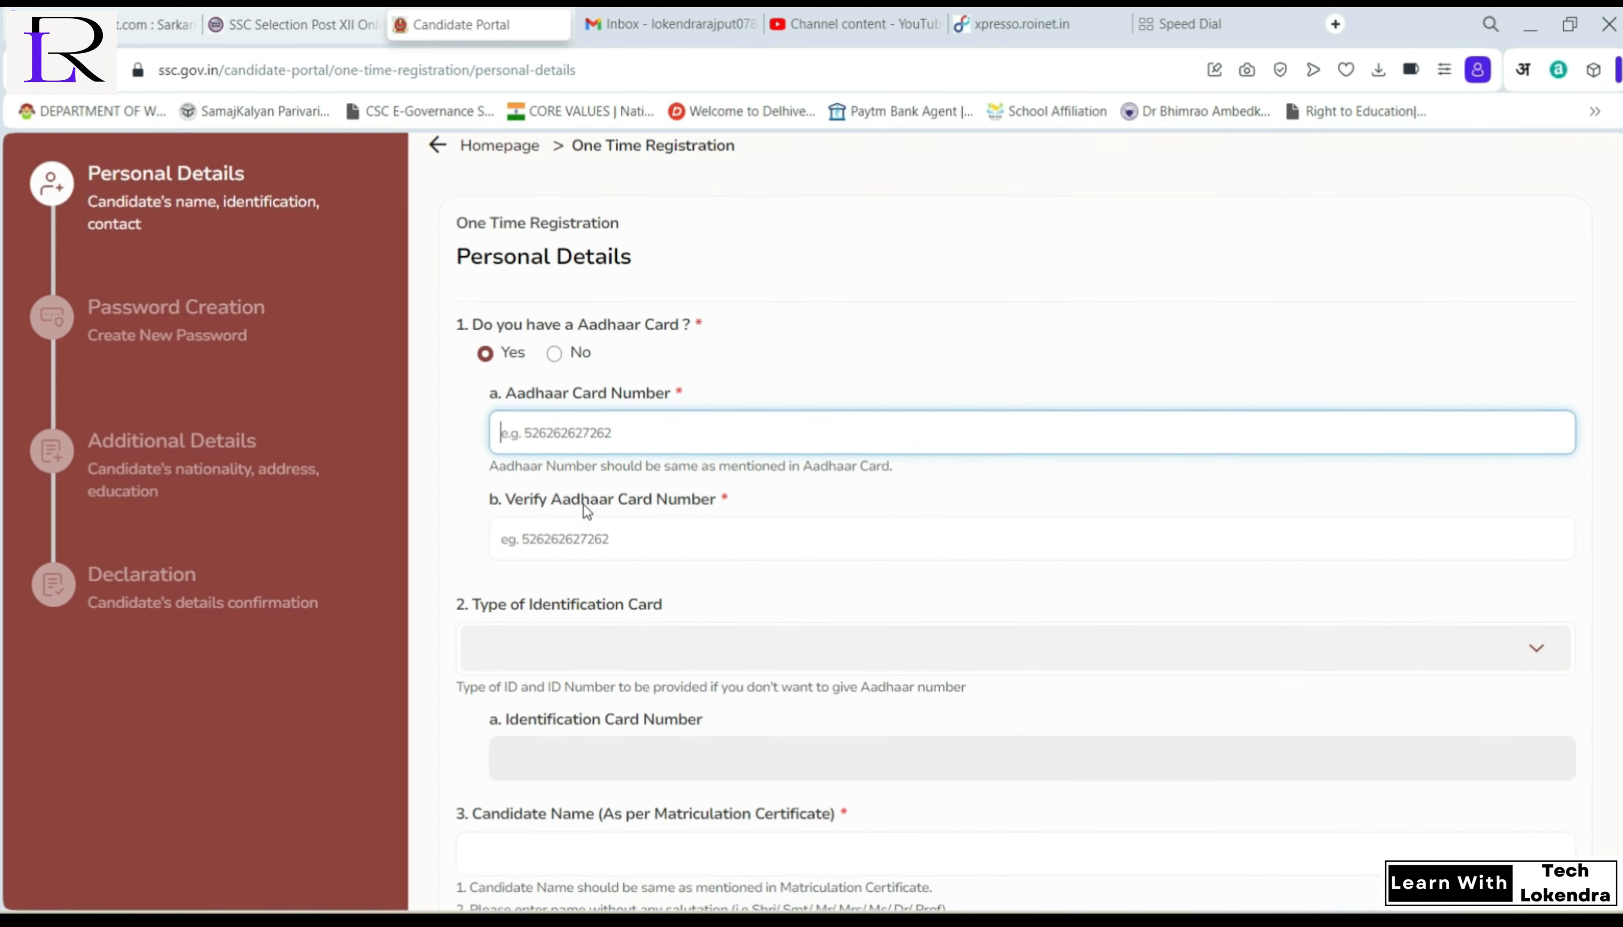
{"action": "scroll", "coordinate": [553, 444], "scroll_direction": "down", "scroll_amount": 2}
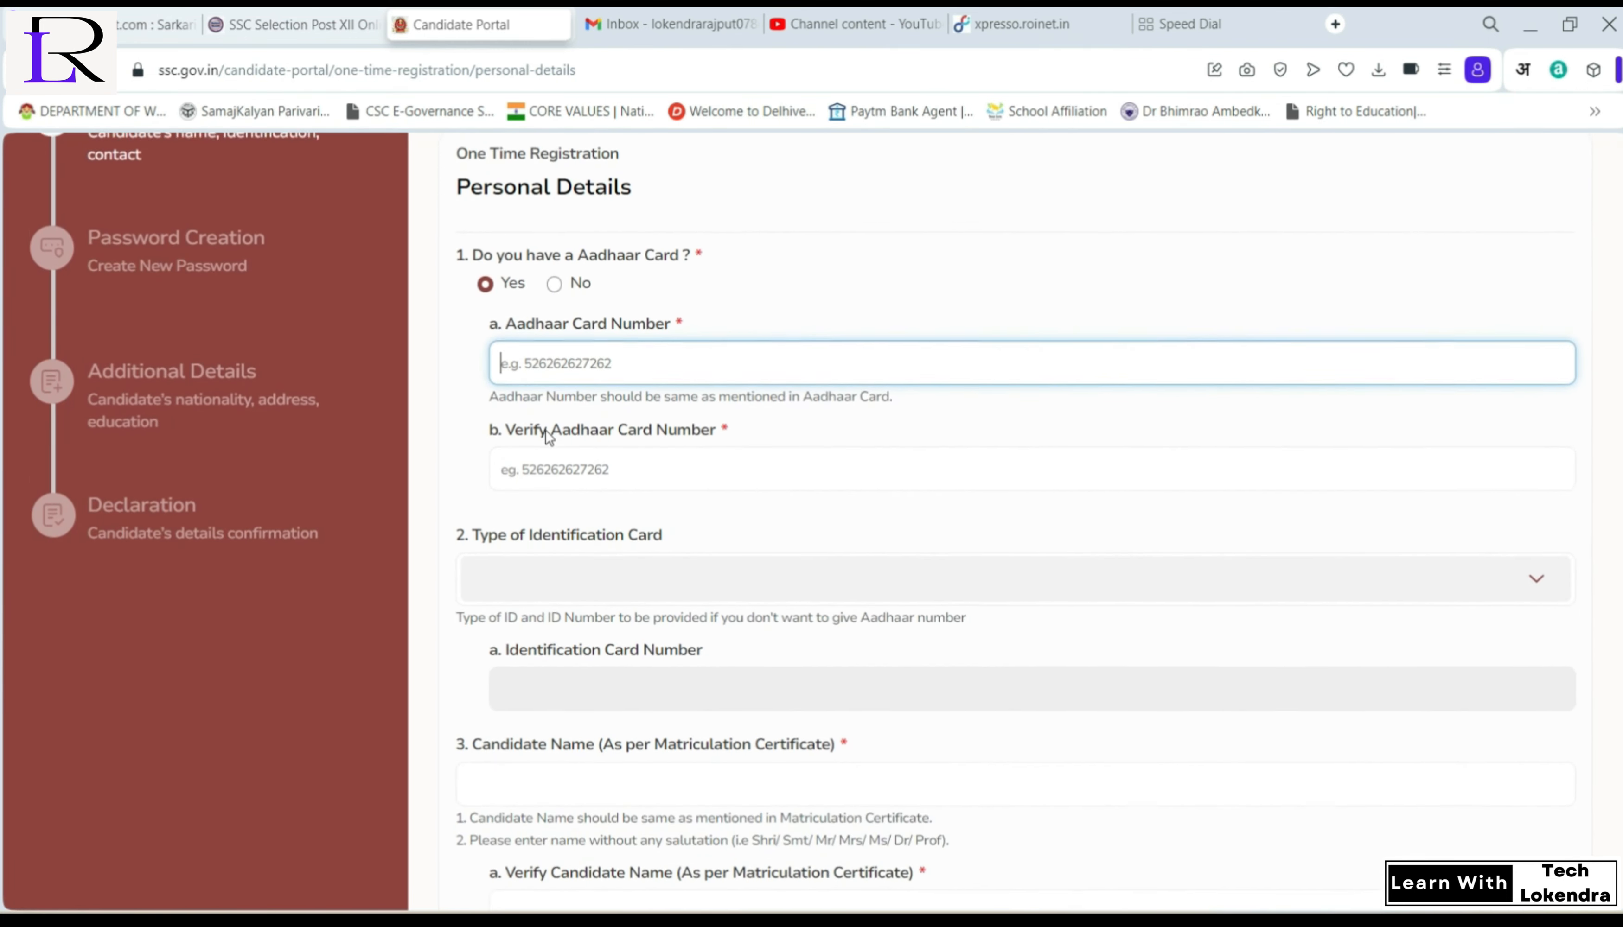
{"action": "scroll", "coordinate": [545, 429], "scroll_direction": "up", "scroll_amount": 2}
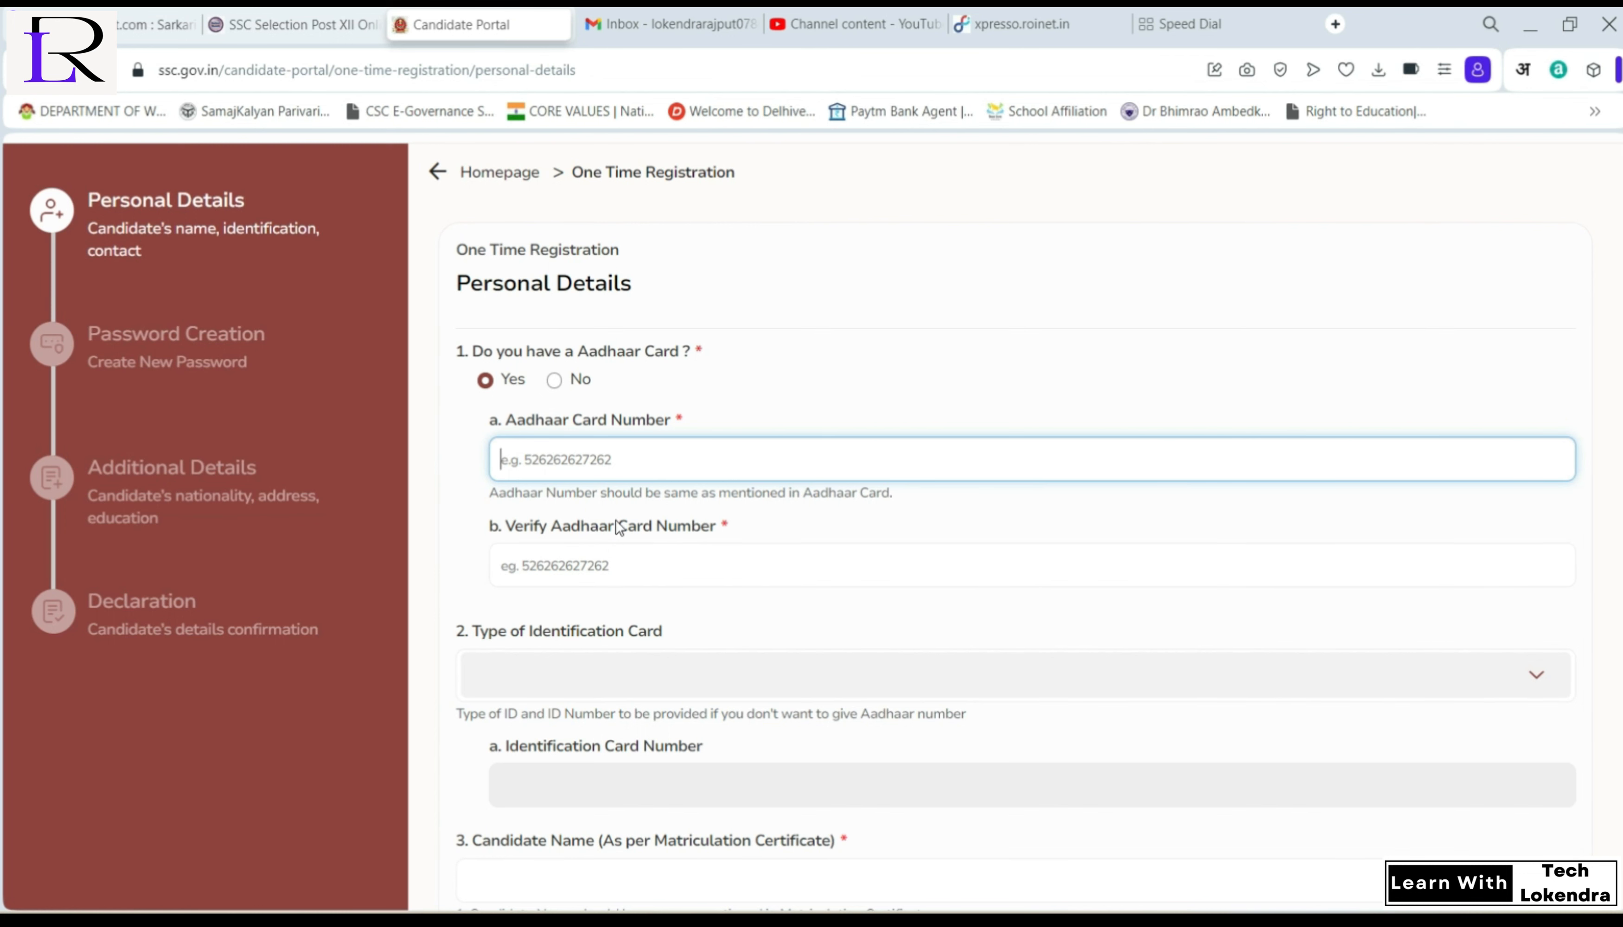
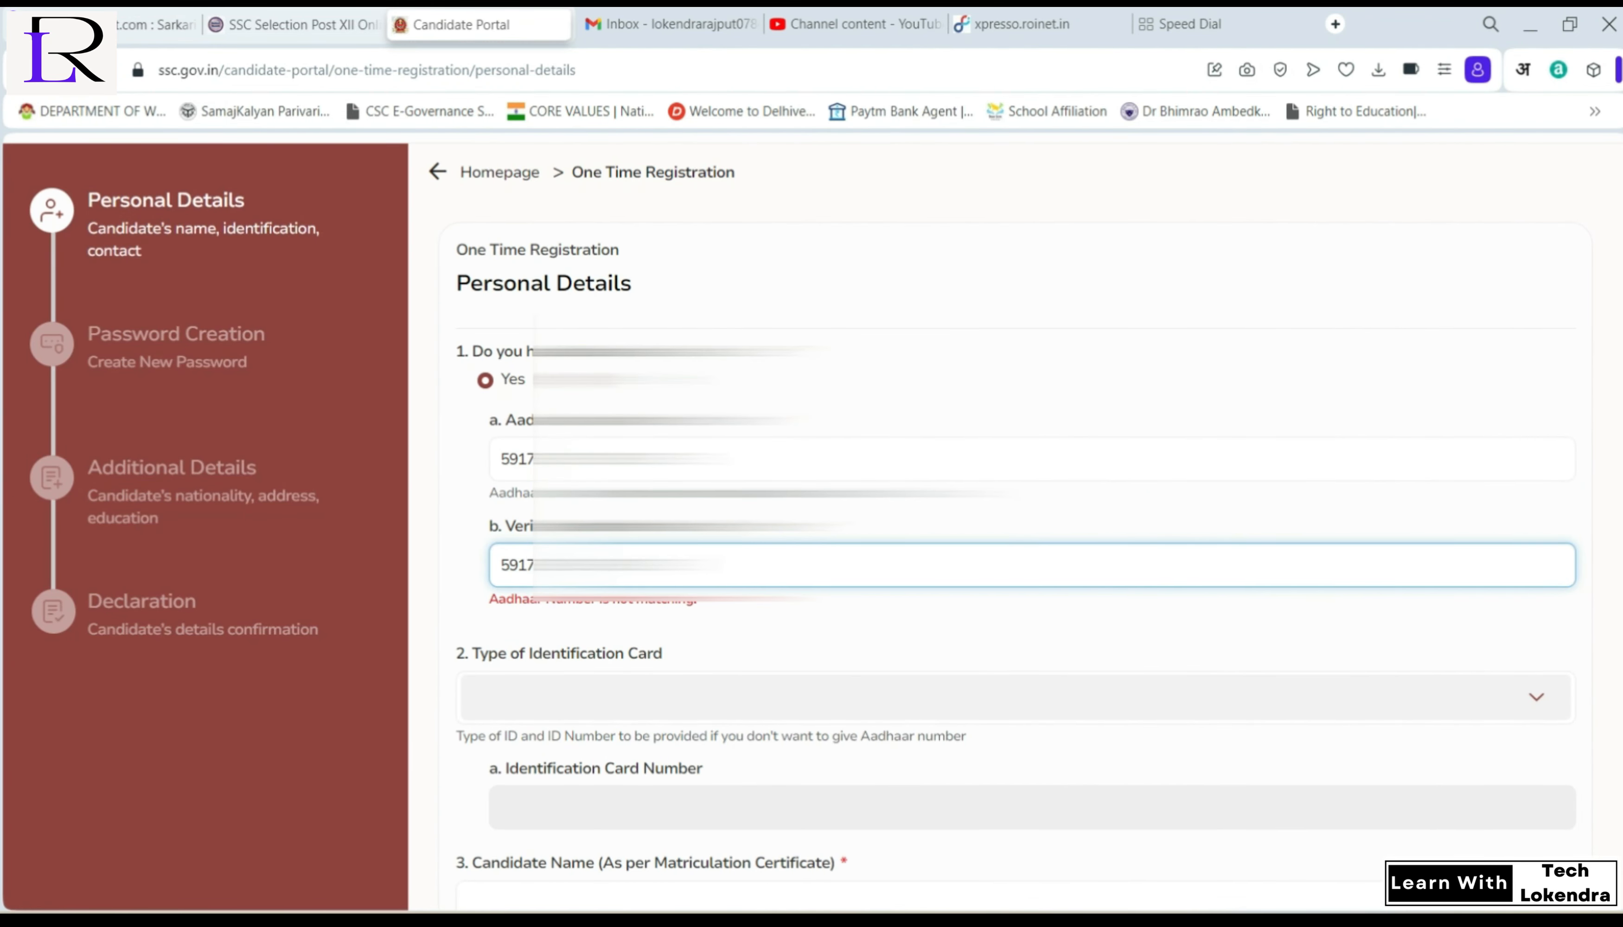
{"action": "scroll", "coordinate": [1016, 515], "scroll_direction": "down", "scroll_amount": 8}
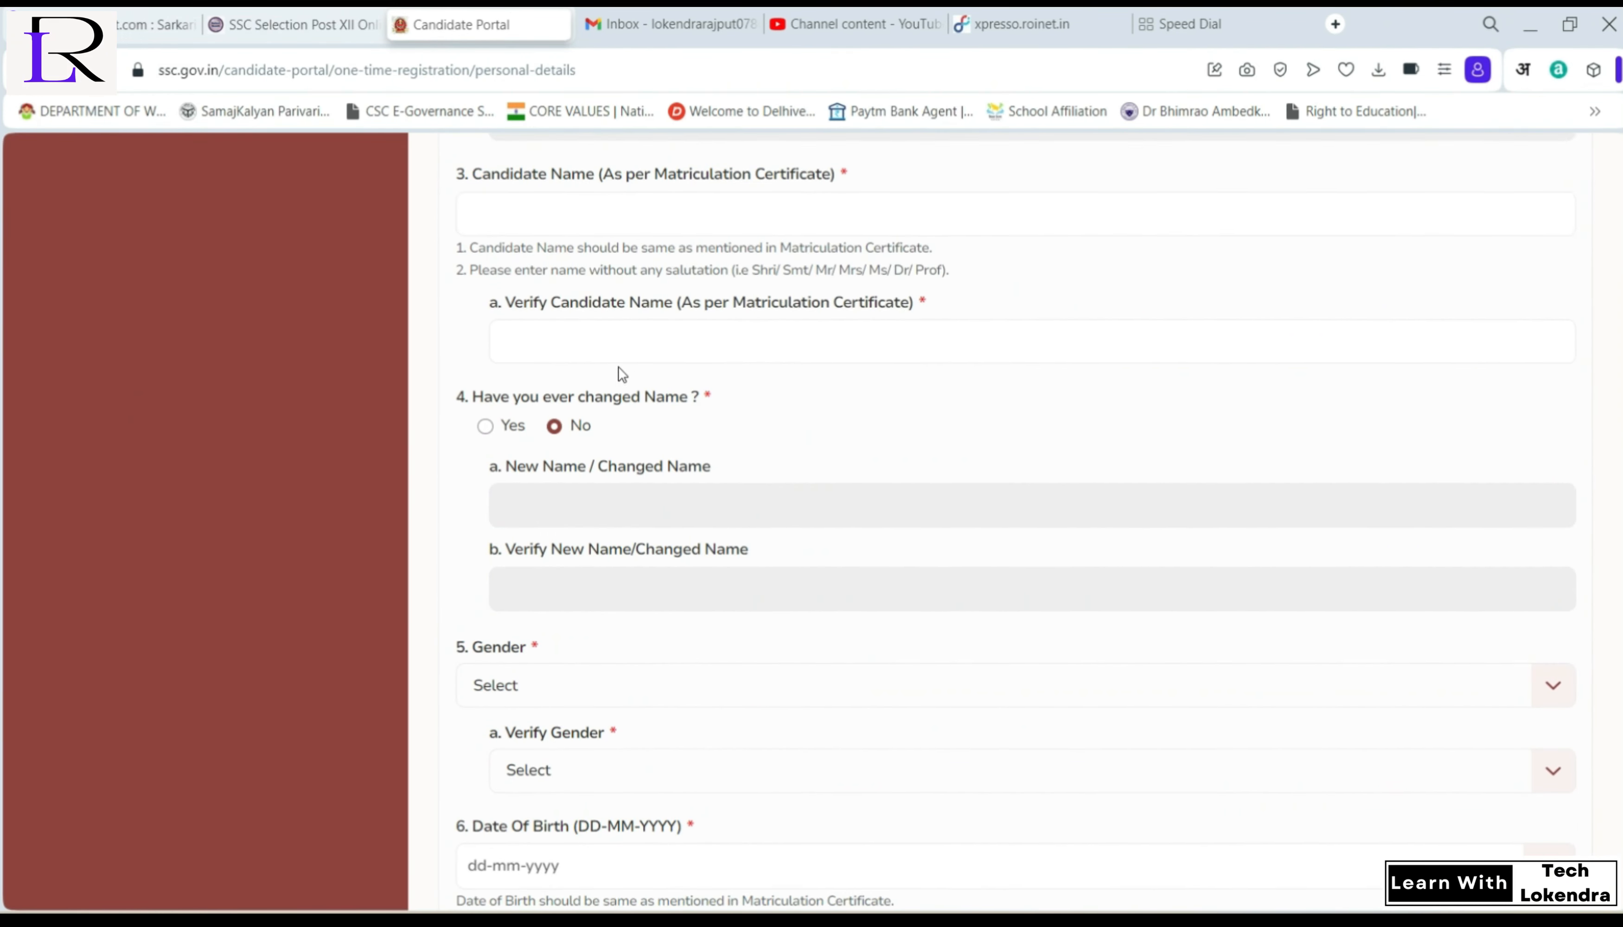
Step: Enter the candidate's name as per the matriculation certificate and repeat it in Verify Candidate Name
{"action": "scroll", "coordinate": [618, 367], "scroll_direction": "up", "scroll_amount": 2}
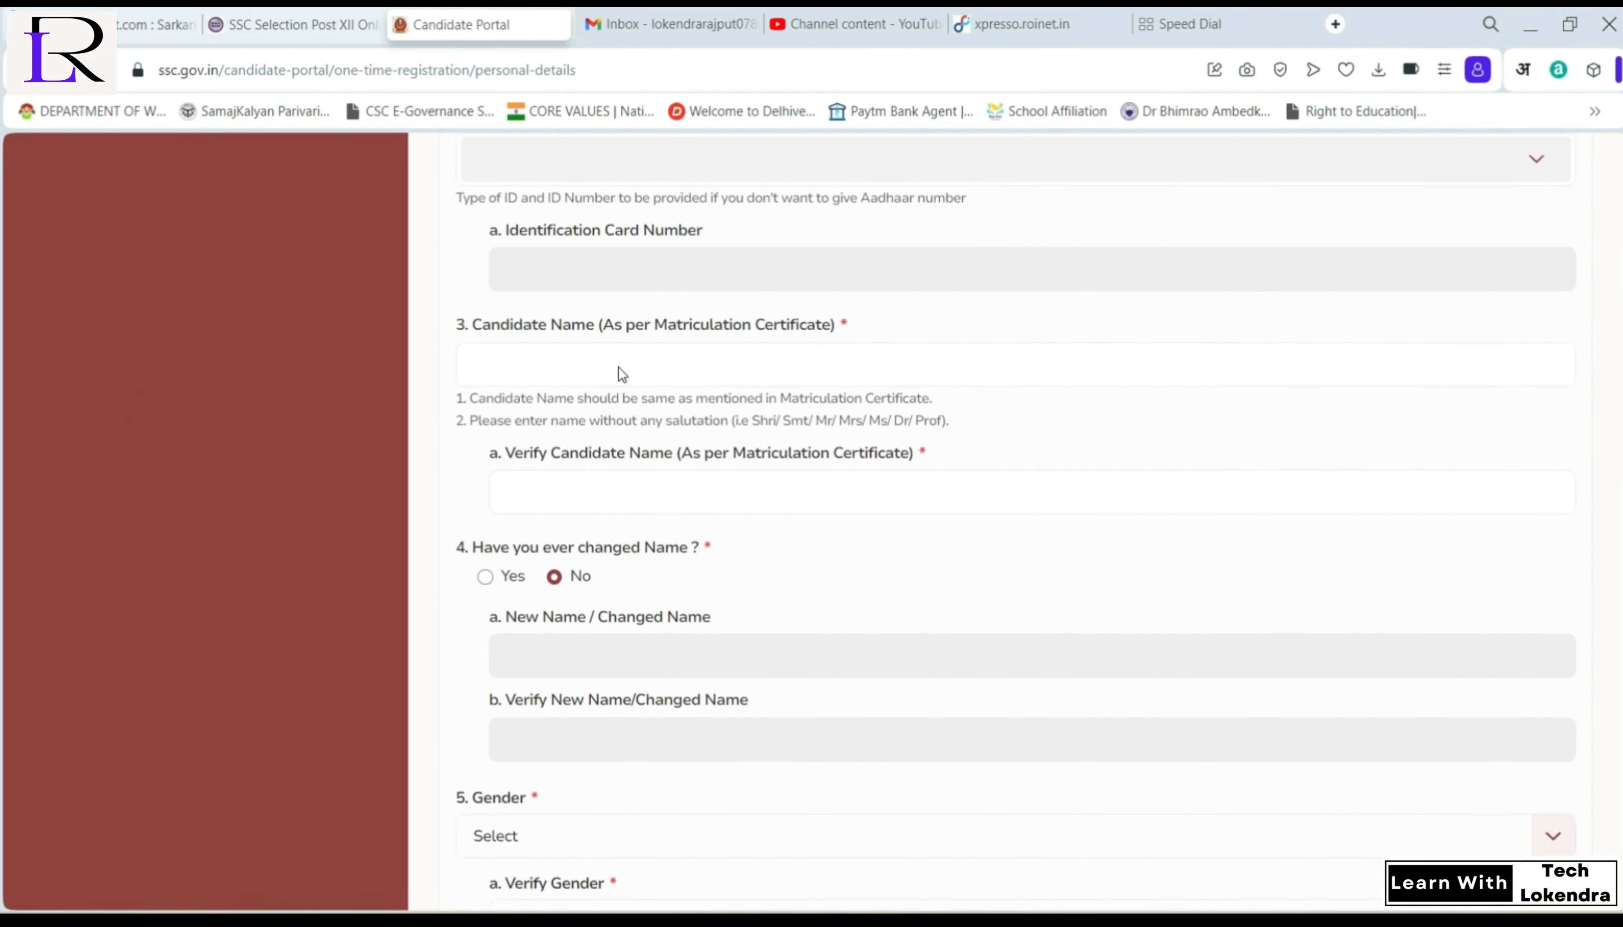
{"action": "scroll", "coordinate": [617, 366], "scroll_direction": "up", "scroll_amount": 1}
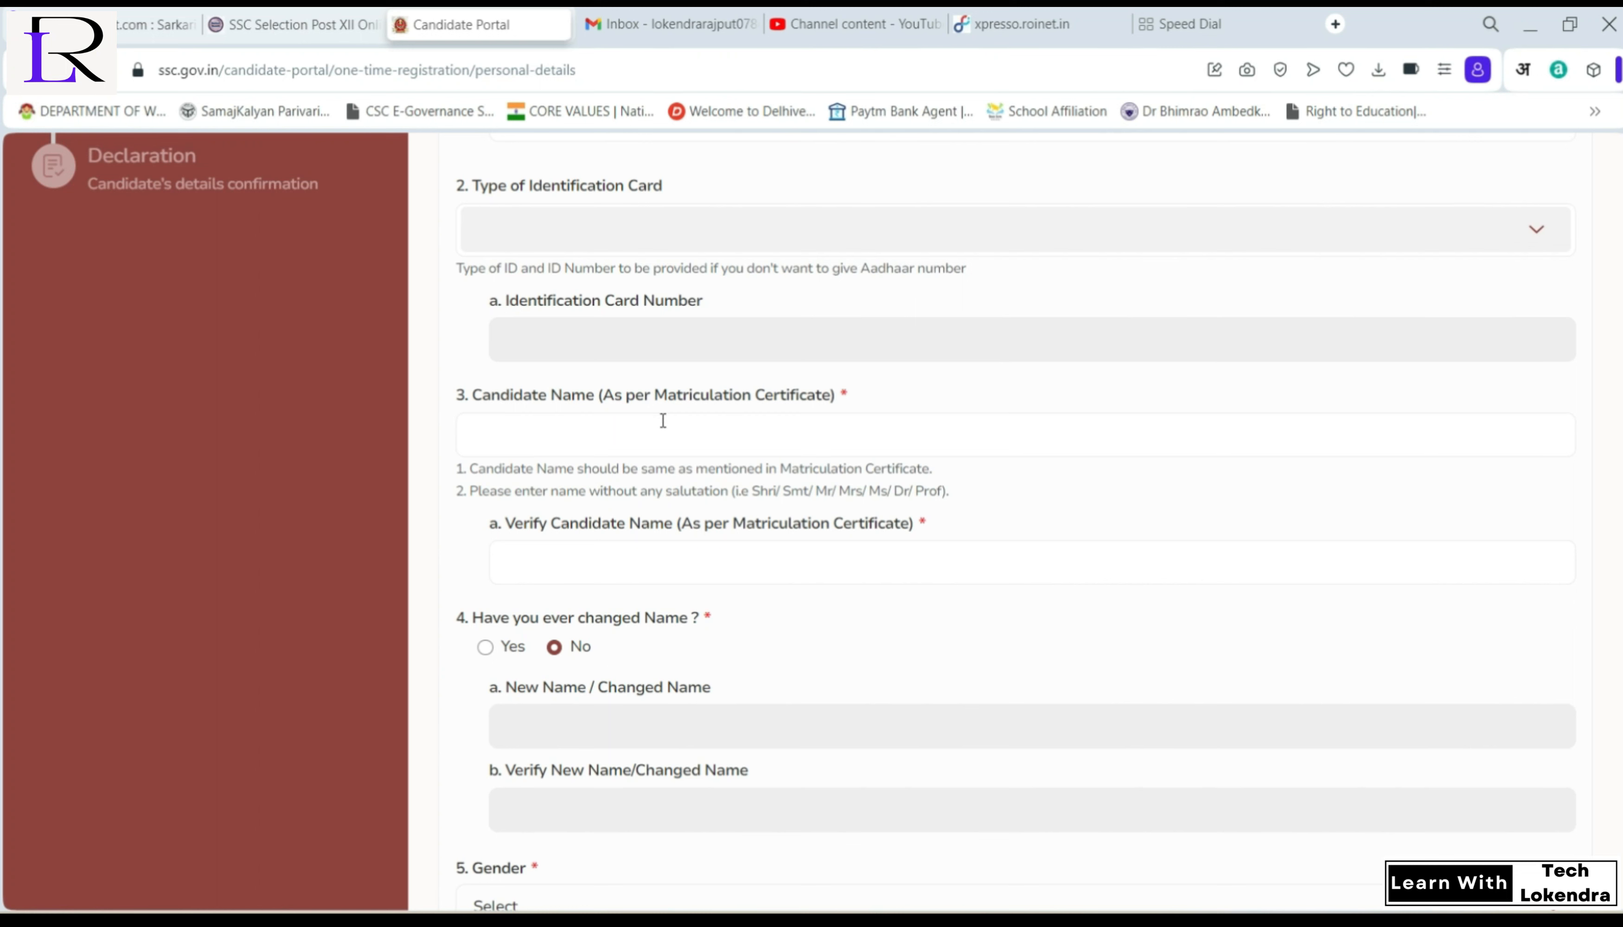
{"action": "left_click", "coordinate": [523, 445]}
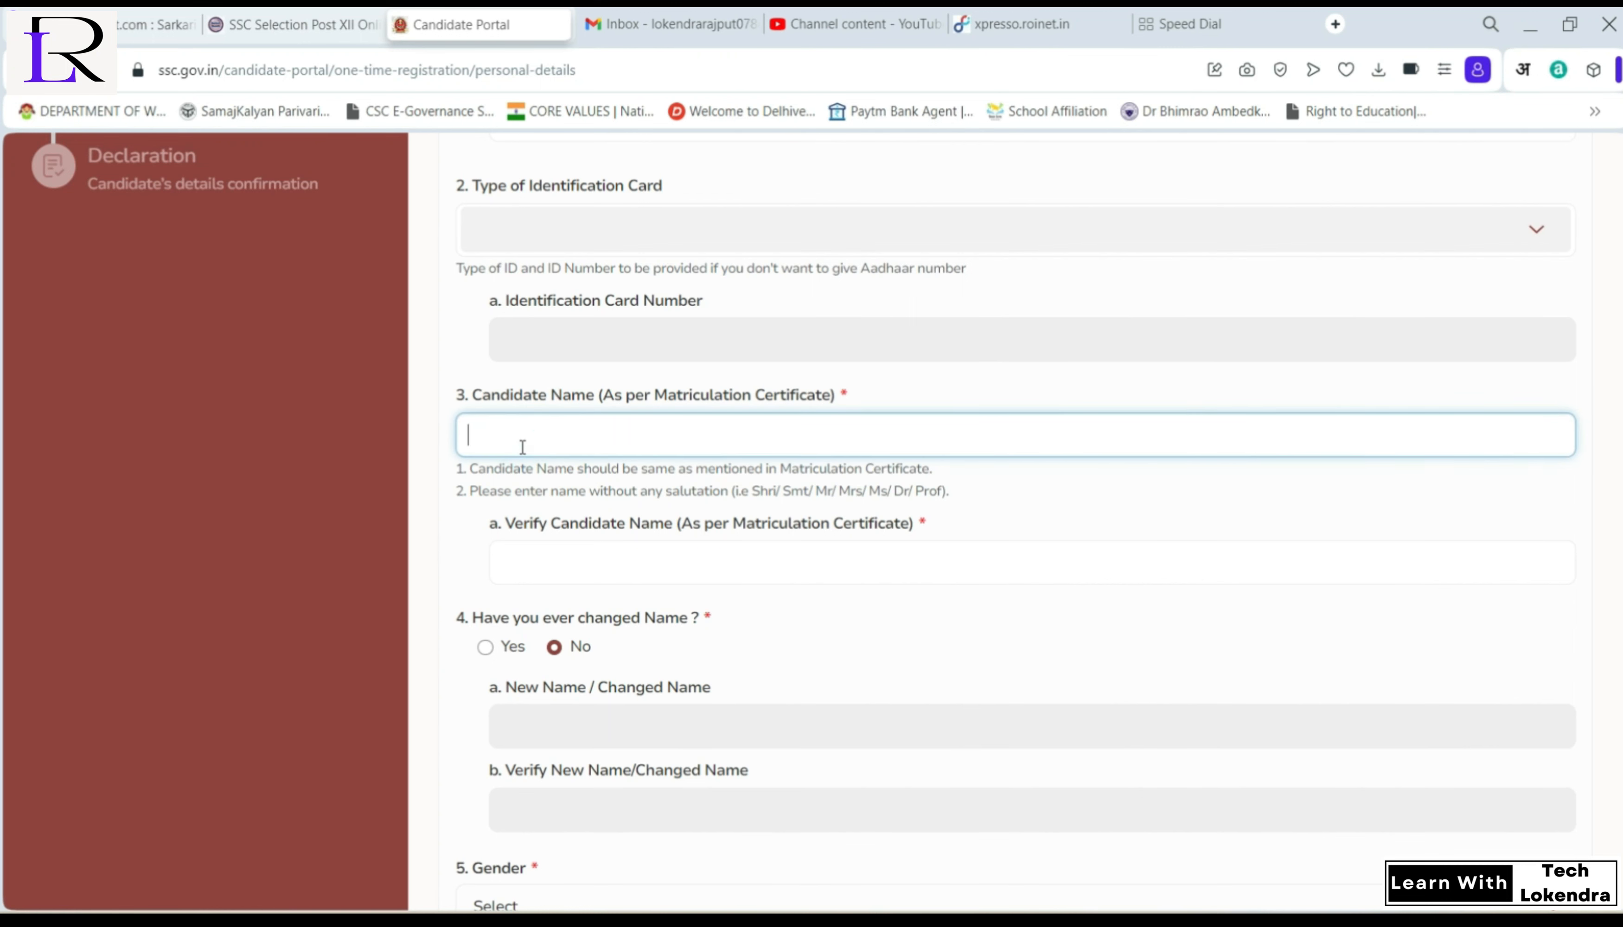
{"action": "type", "text": "LOKENSG"}
{"action": "key", "text": "BackSpace"}
{"action": "key", "text": "BackSpace"}
{"action": "type", "text": "SH"}
{"action": "key", "text": "Tab"}
{"action": "type", "text": "LOKESH"}
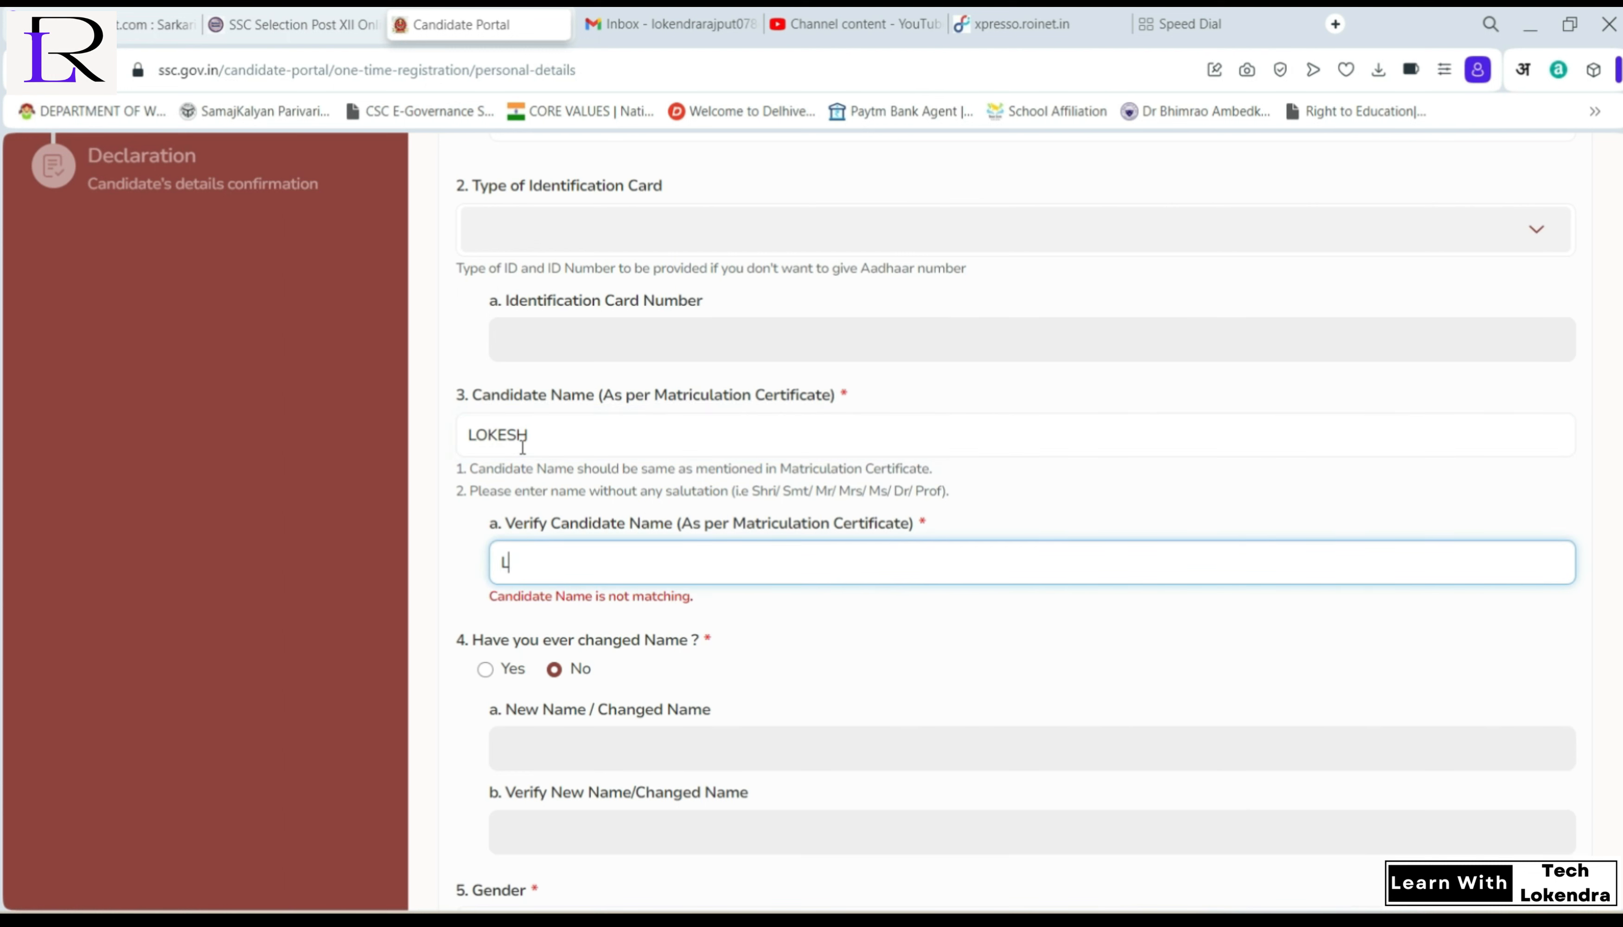
{"action": "key", "text": "Tab"}
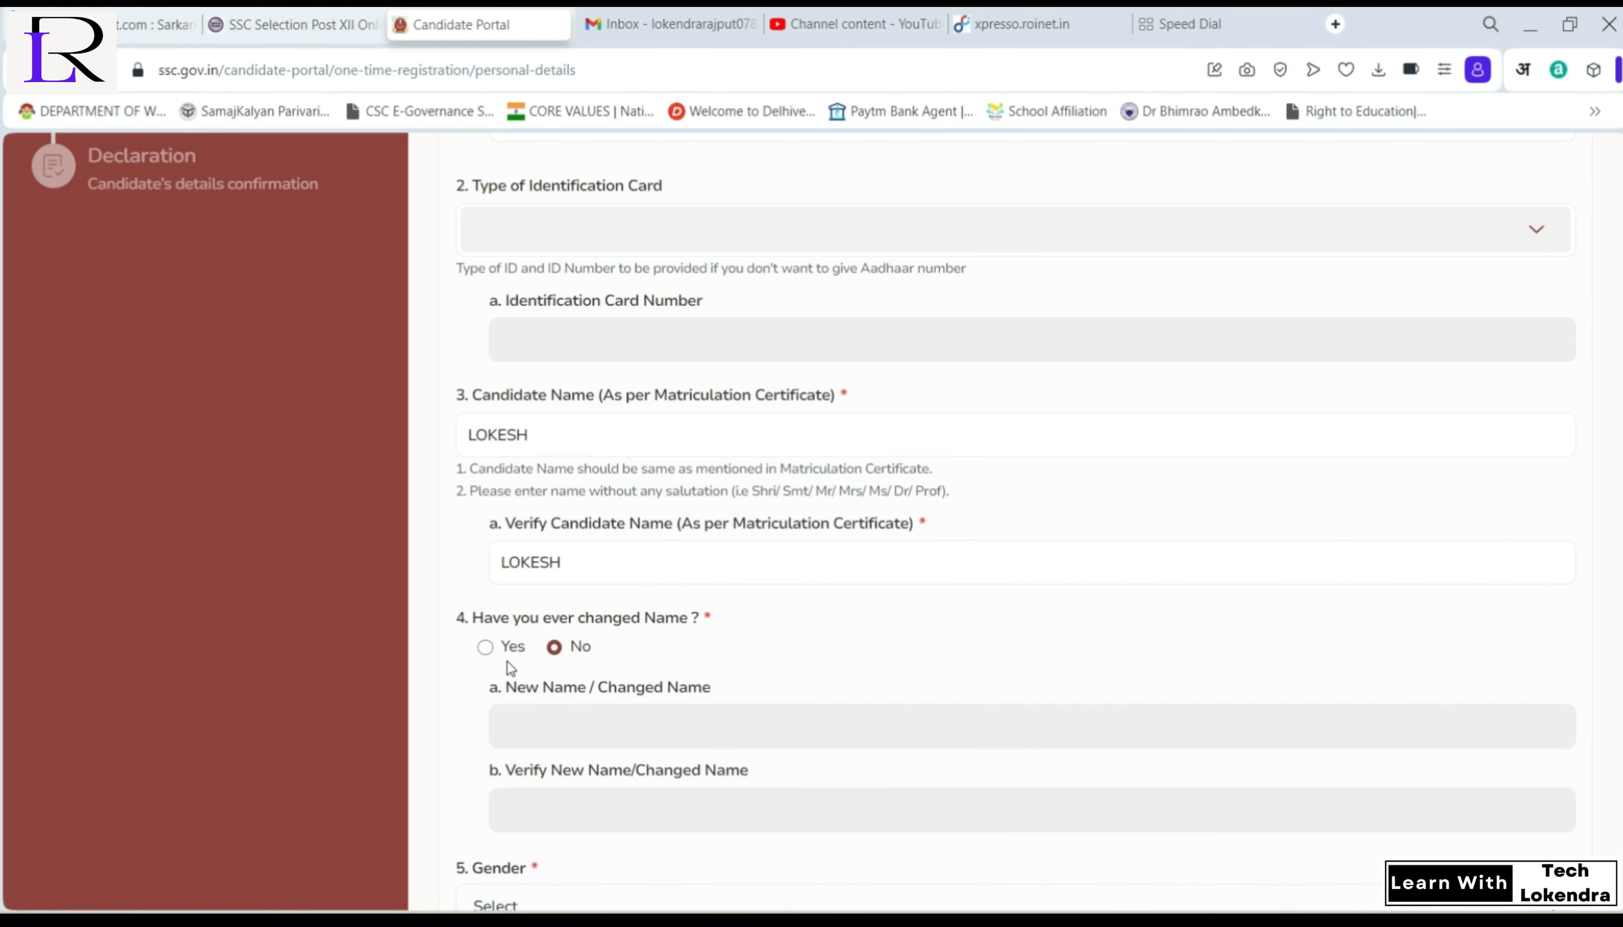
{"action": "scroll", "coordinate": [566, 657], "scroll_direction": "down", "scroll_amount": 2}
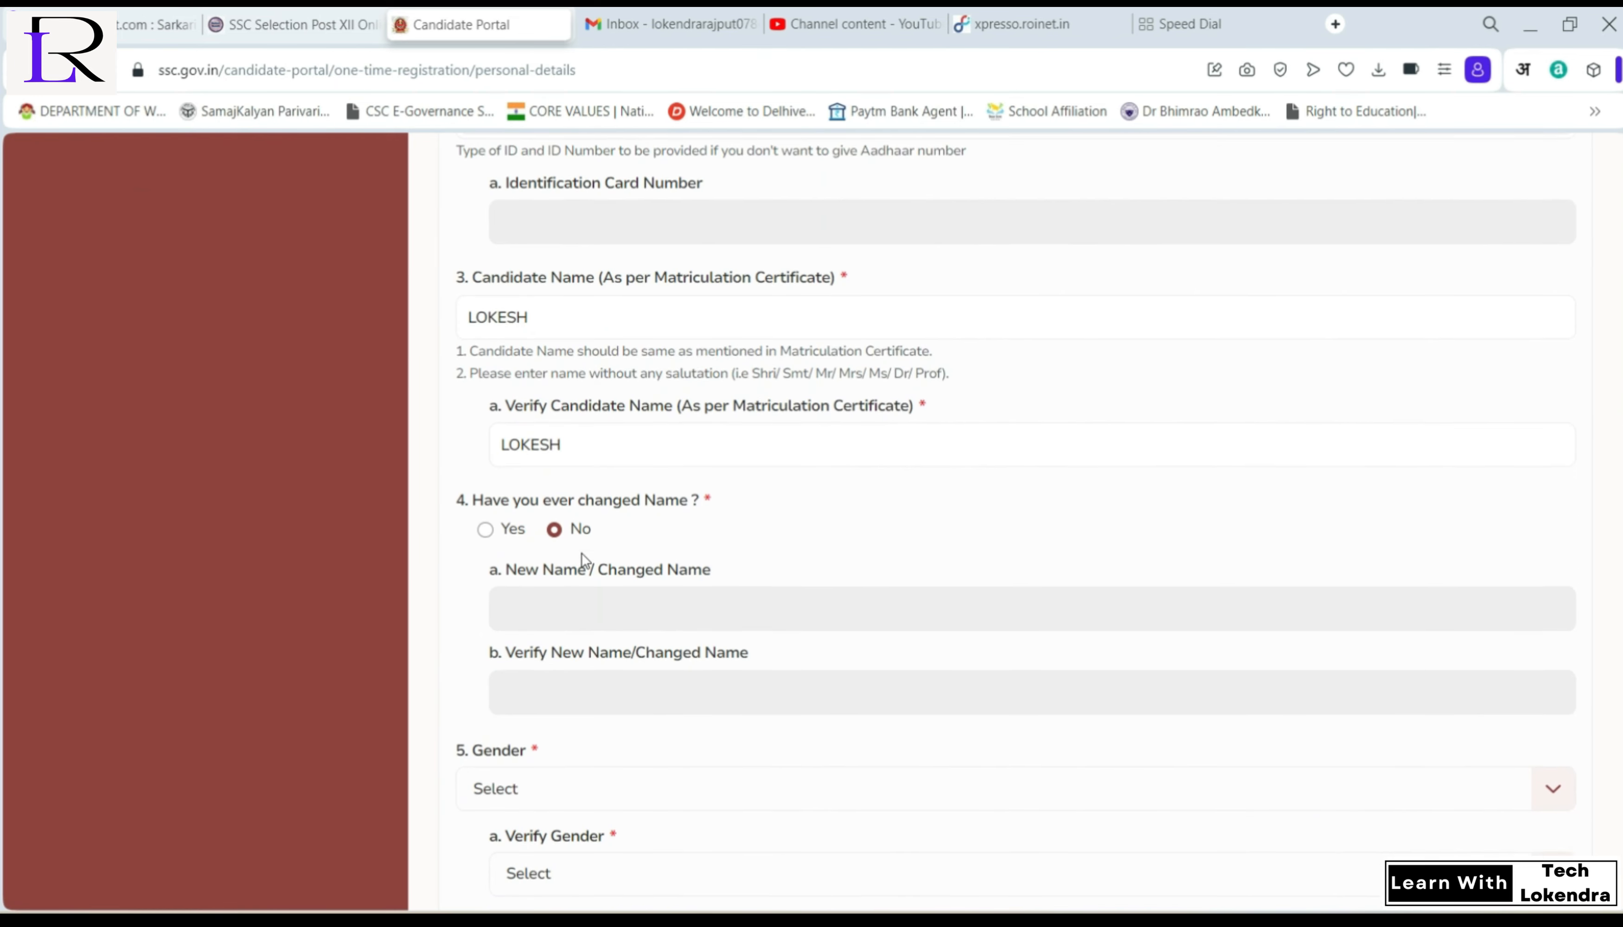
{"action": "scroll", "coordinate": [583, 553], "scroll_direction": "down", "scroll_amount": 3}
Step: Set Gender and Verify Gender both to Male
{"action": "scroll", "coordinate": [607, 340], "scroll_direction": "down", "scroll_amount": 2}
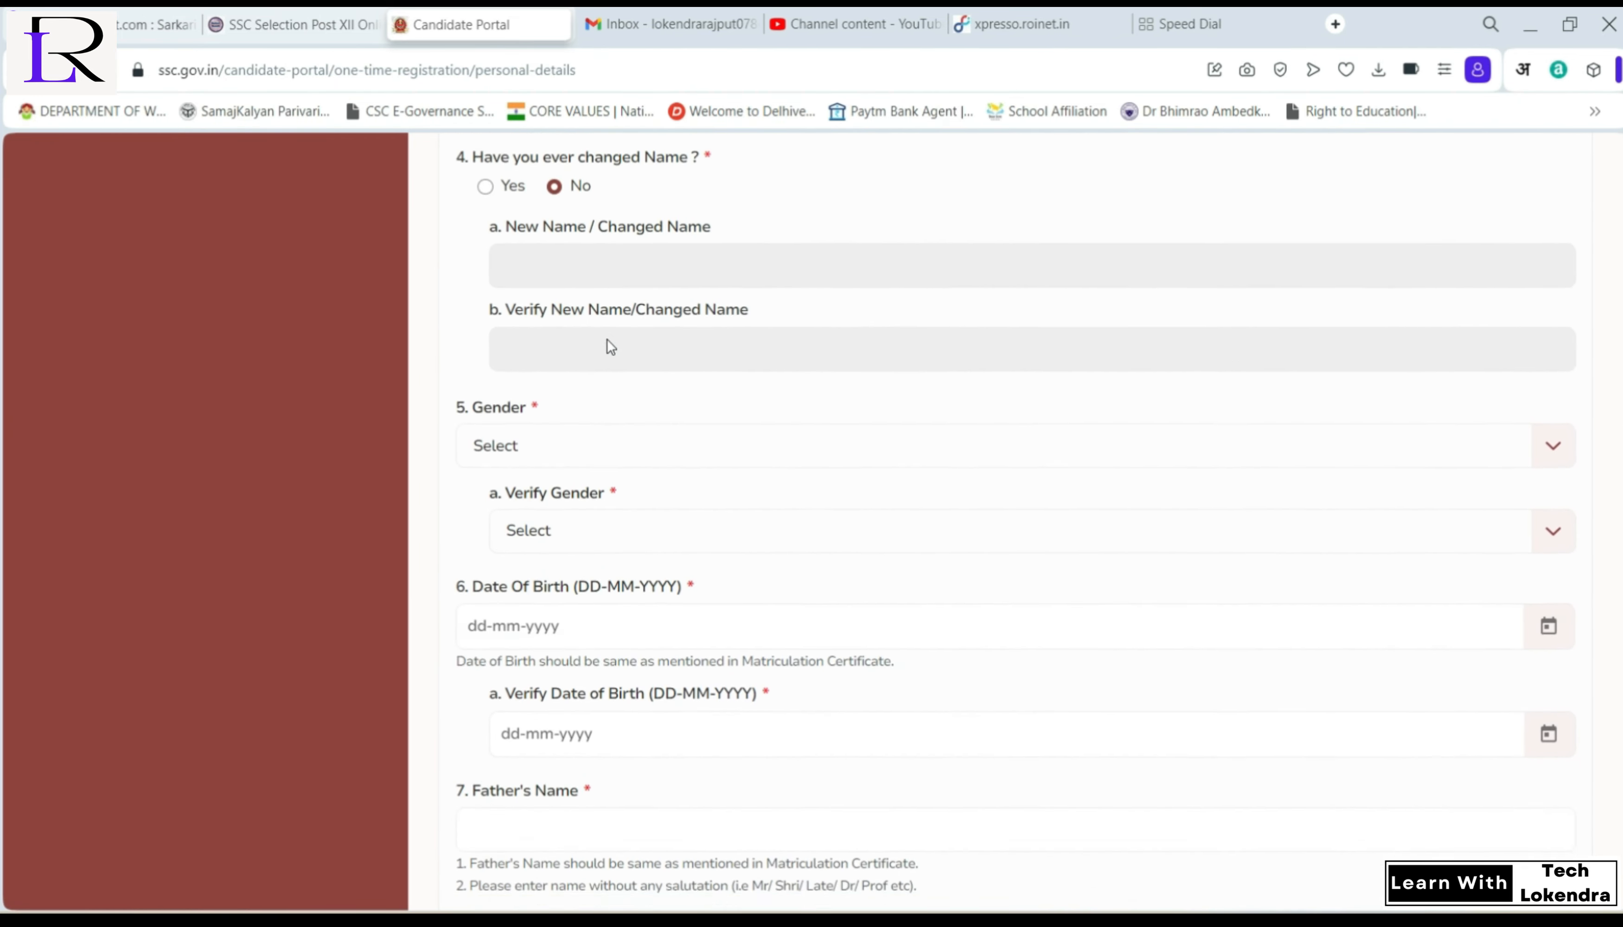
{"action": "scroll", "coordinate": [607, 339], "scroll_direction": "down", "scroll_amount": 2}
{"action": "left_click", "coordinate": [586, 352]}
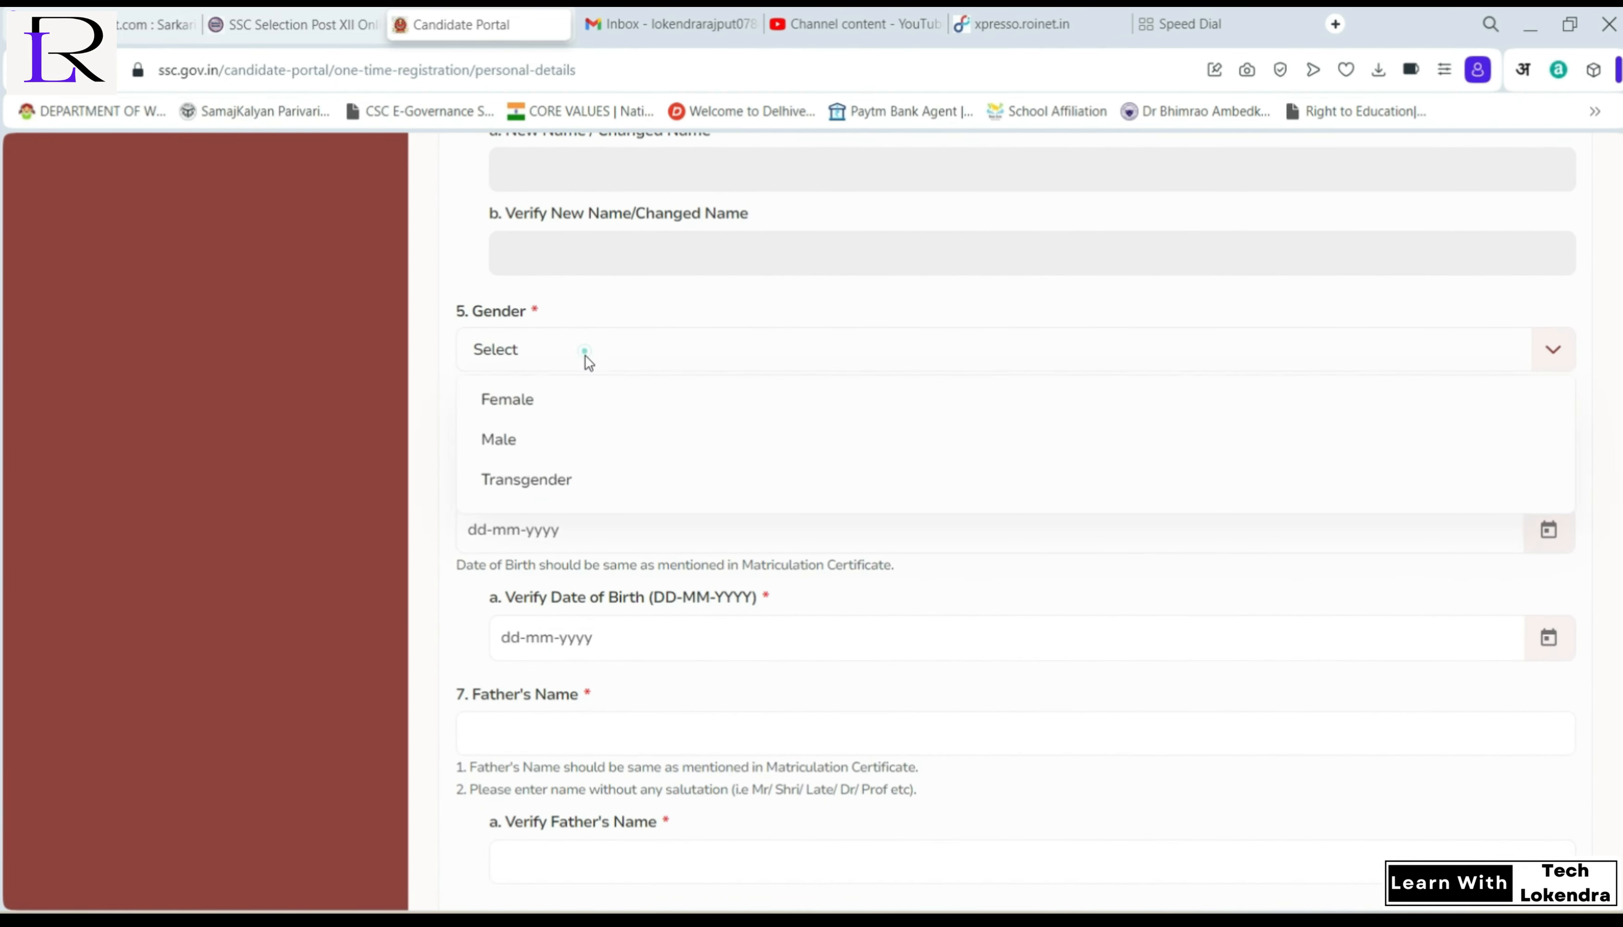
{"action": "left_click", "coordinate": [522, 437]}
{"action": "scroll", "coordinate": [518, 423], "scroll_direction": "down", "scroll_amount": 2}
{"action": "left_click", "coordinate": [549, 322]}
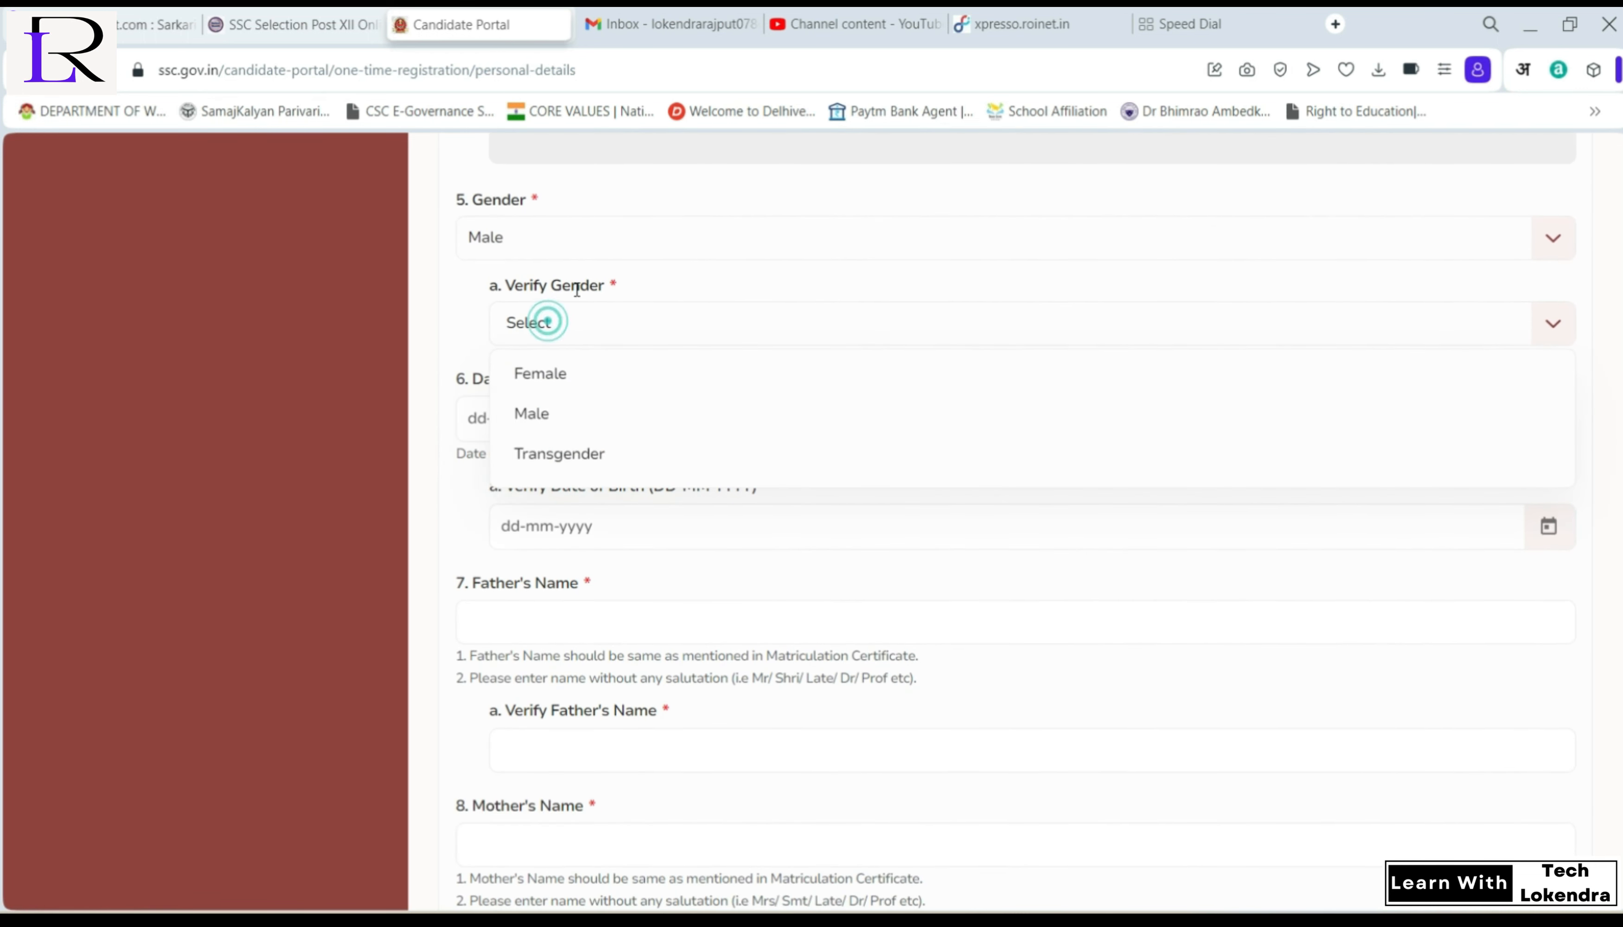
{"action": "left_click", "coordinate": [562, 412]}
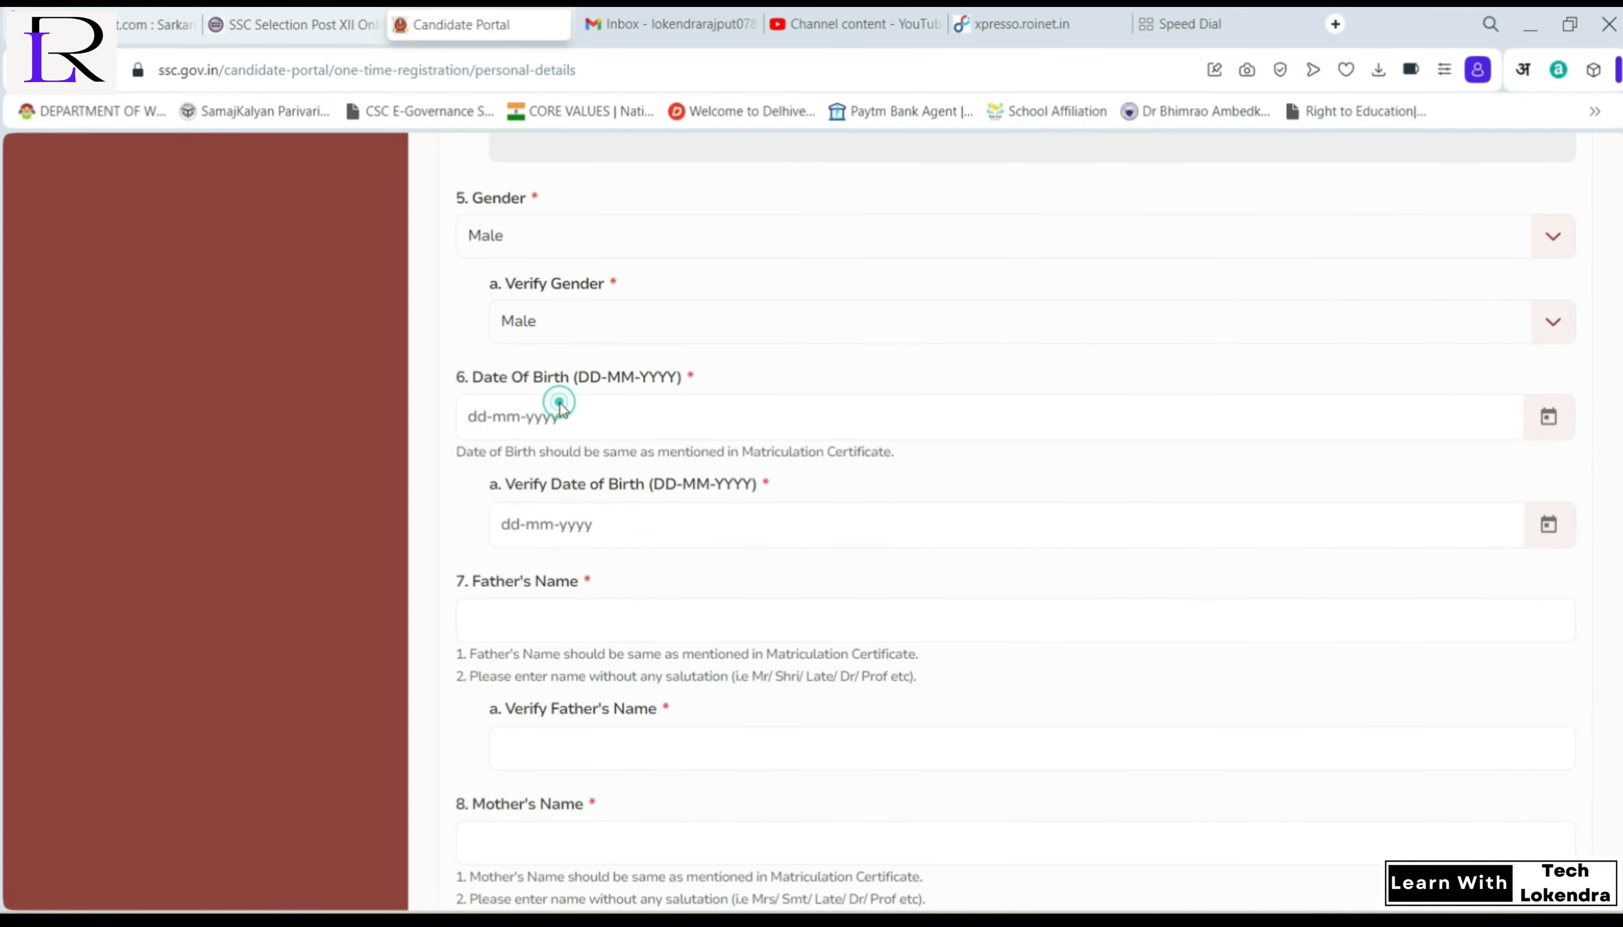
Step: Set the date of birth to 01-01-1994 using the calendar picker
{"action": "scroll", "coordinate": [515, 360], "scroll_direction": "down", "scroll_amount": 2}
{"action": "left_click", "coordinate": [486, 304]}
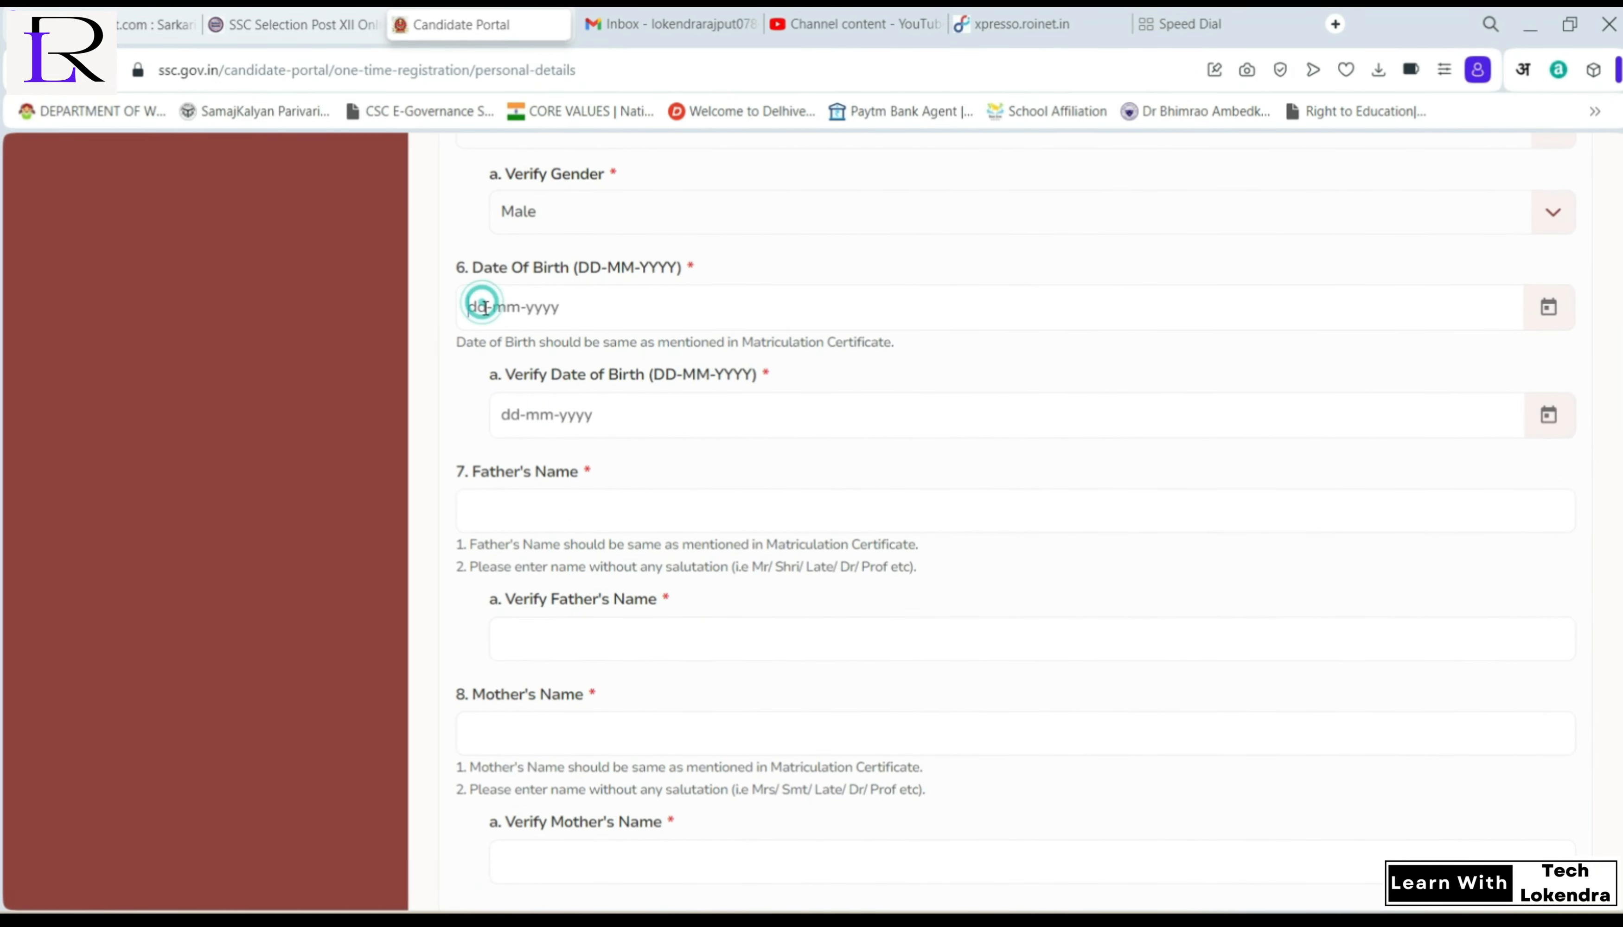
{"action": "left_click", "coordinate": [1548, 309]}
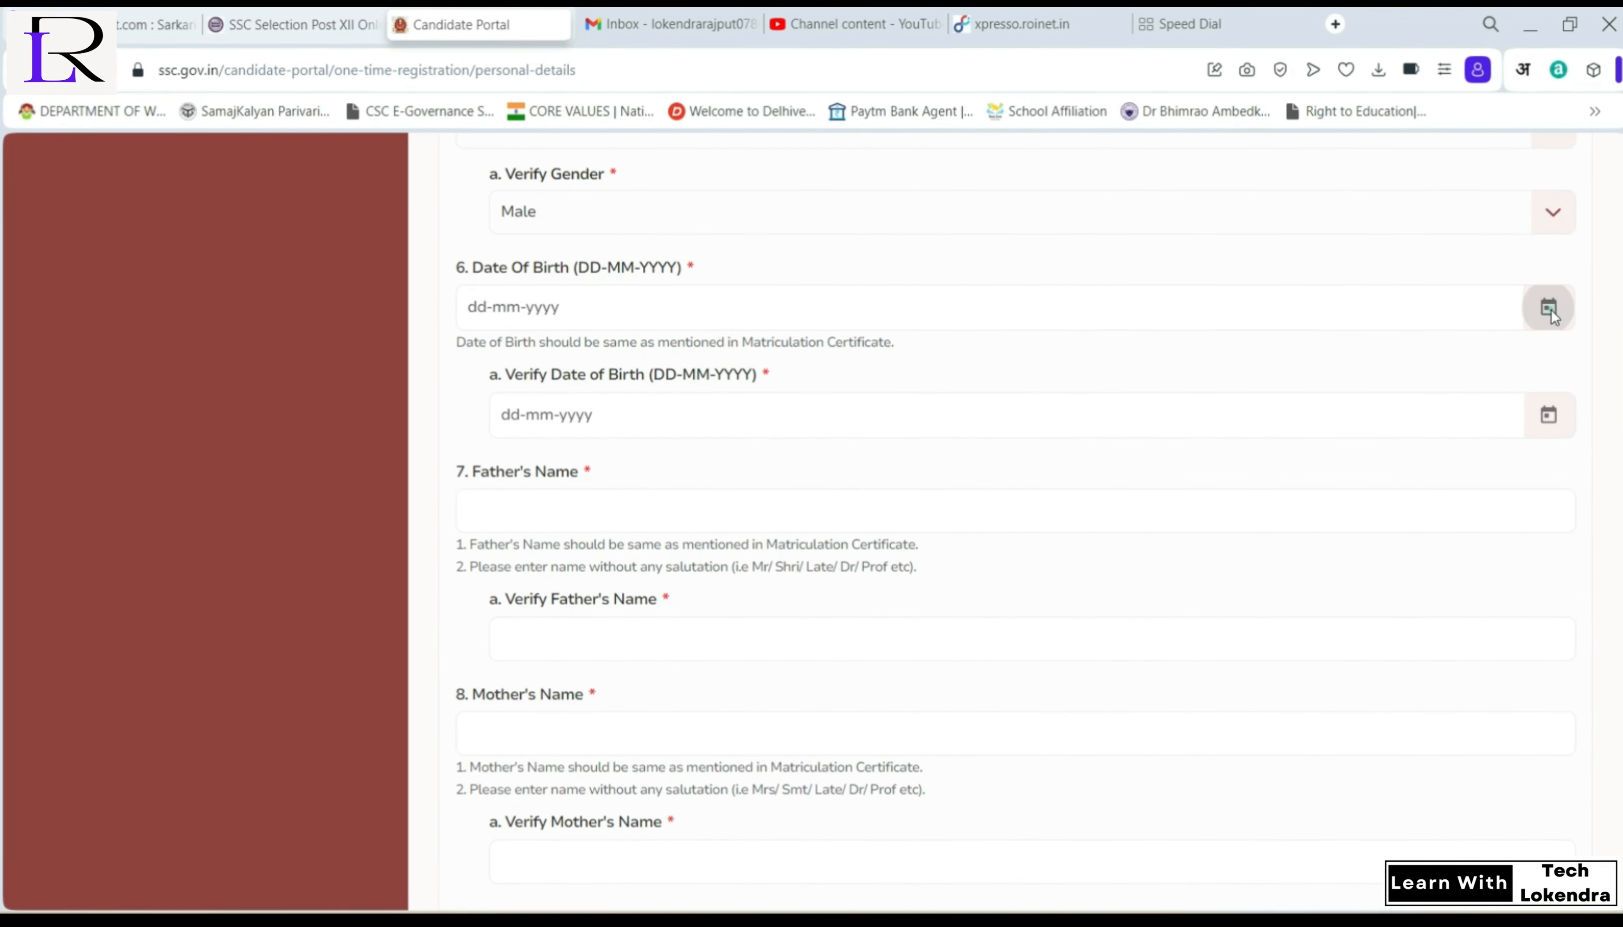
{"action": "left_click", "coordinate": [589, 387]}
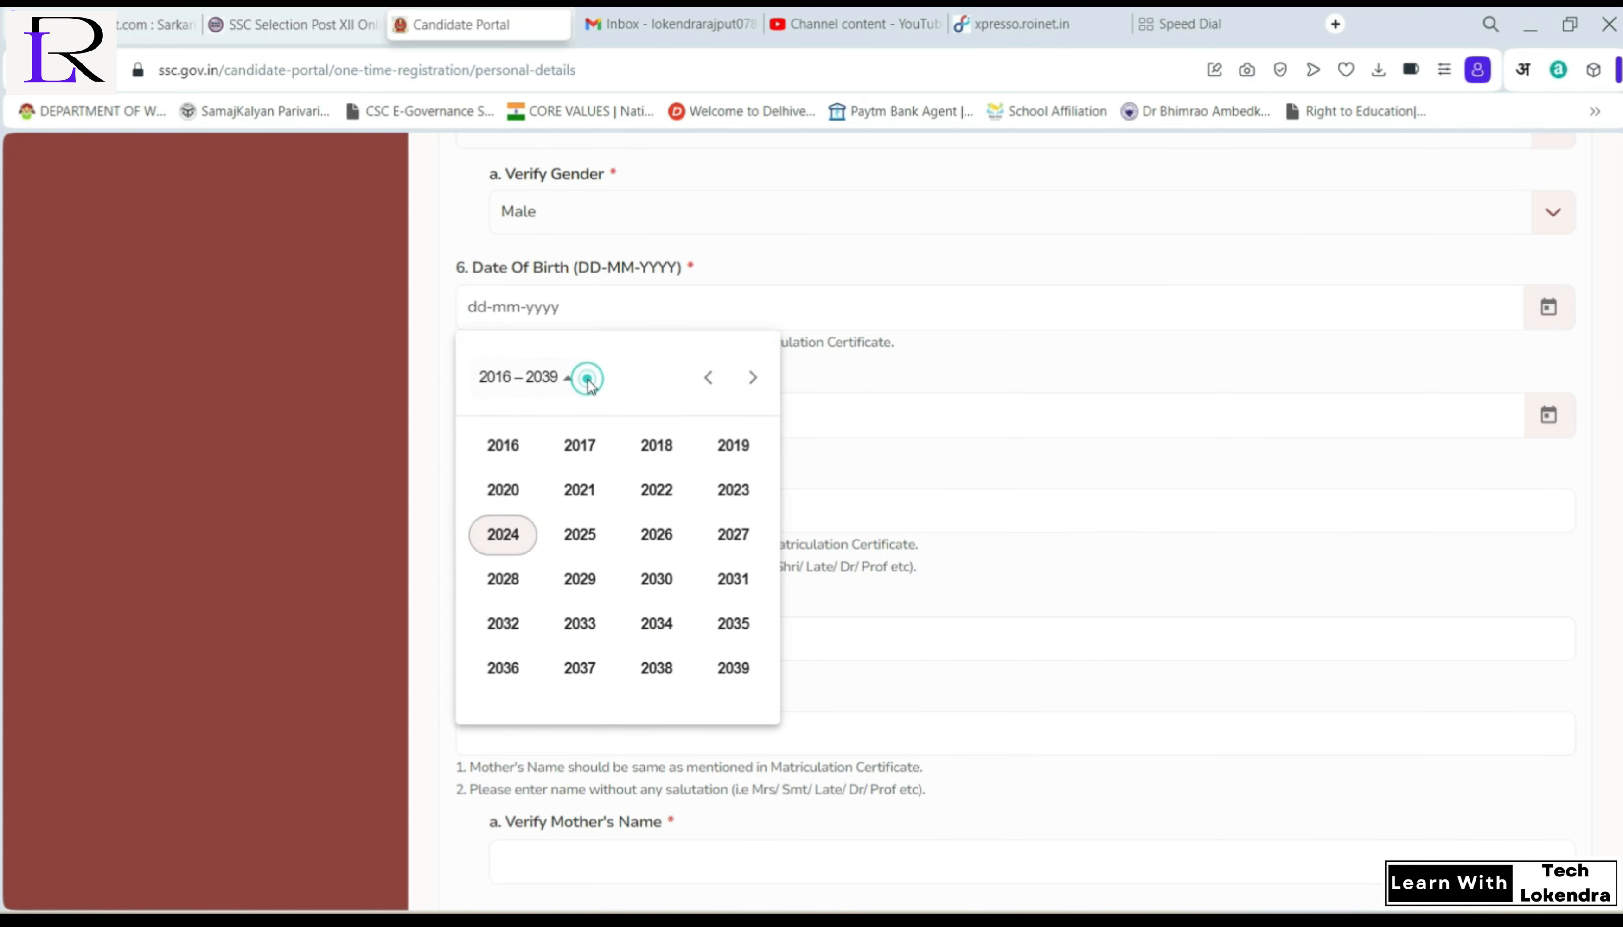
{"action": "left_click", "coordinate": [703, 381]}
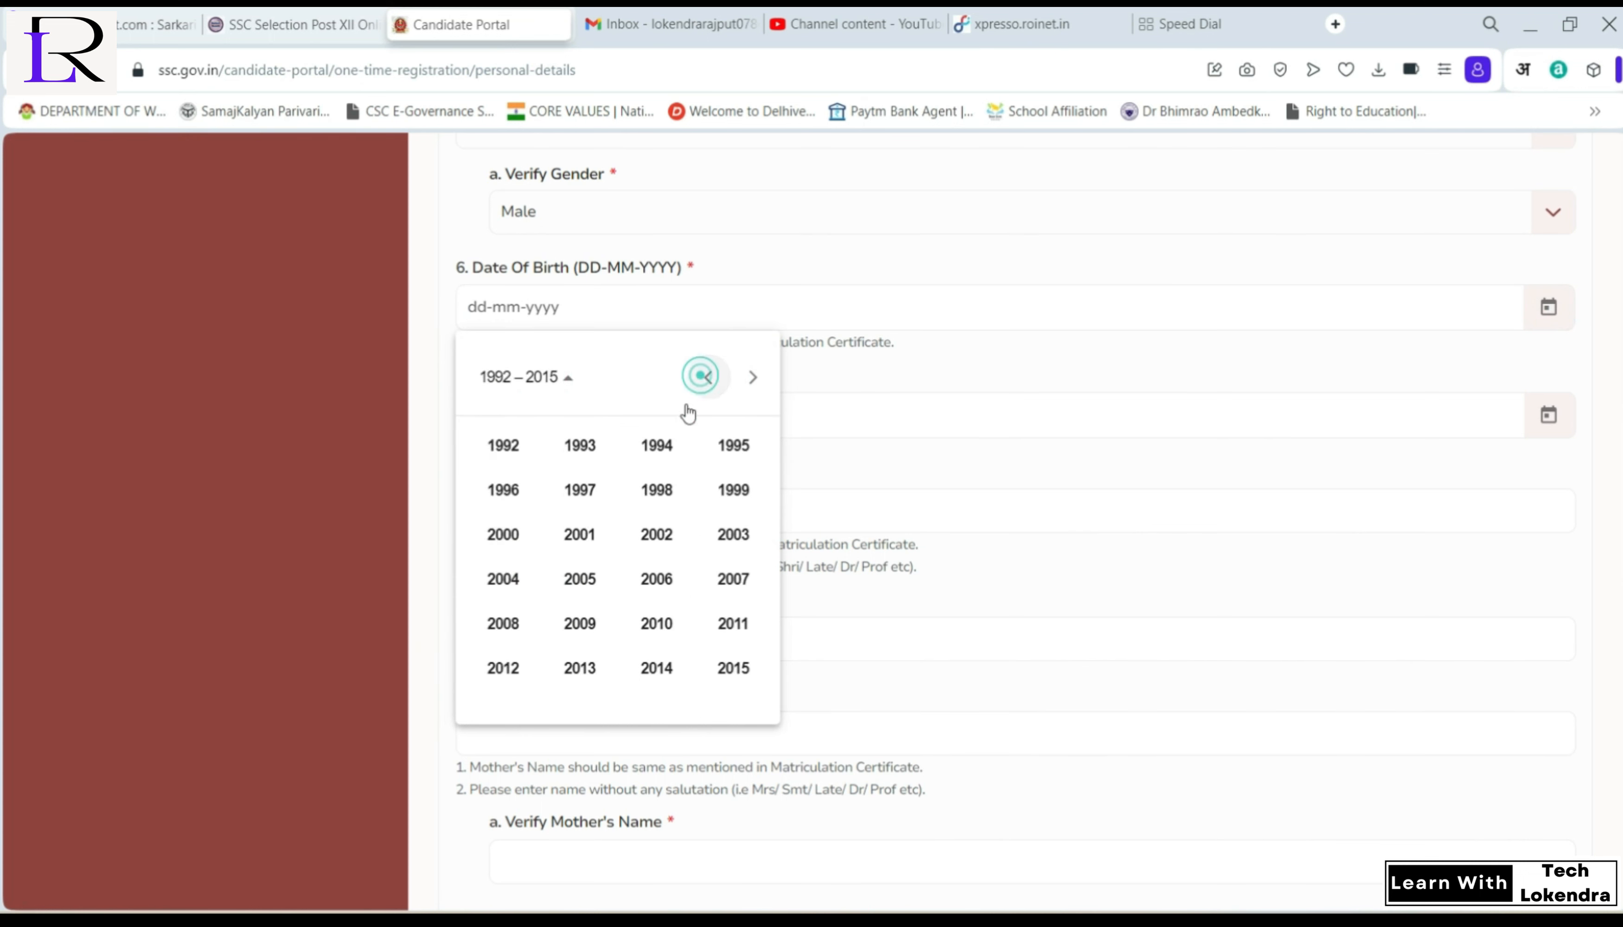
{"action": "left_click", "coordinate": [649, 449]}
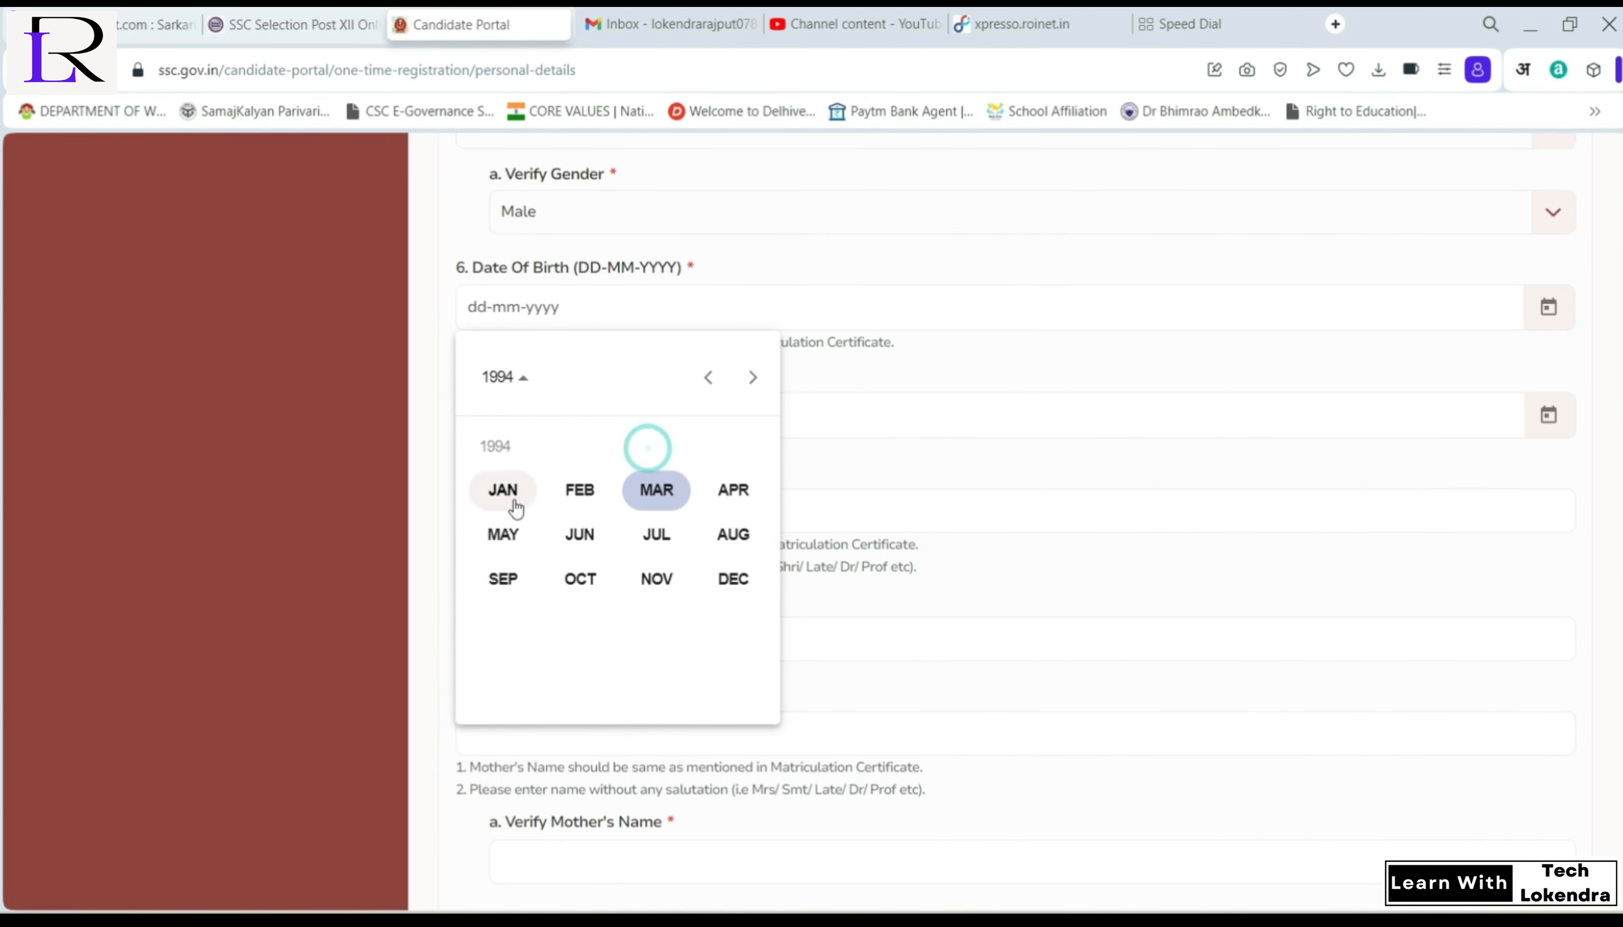
{"action": "left_click", "coordinate": [501, 496]}
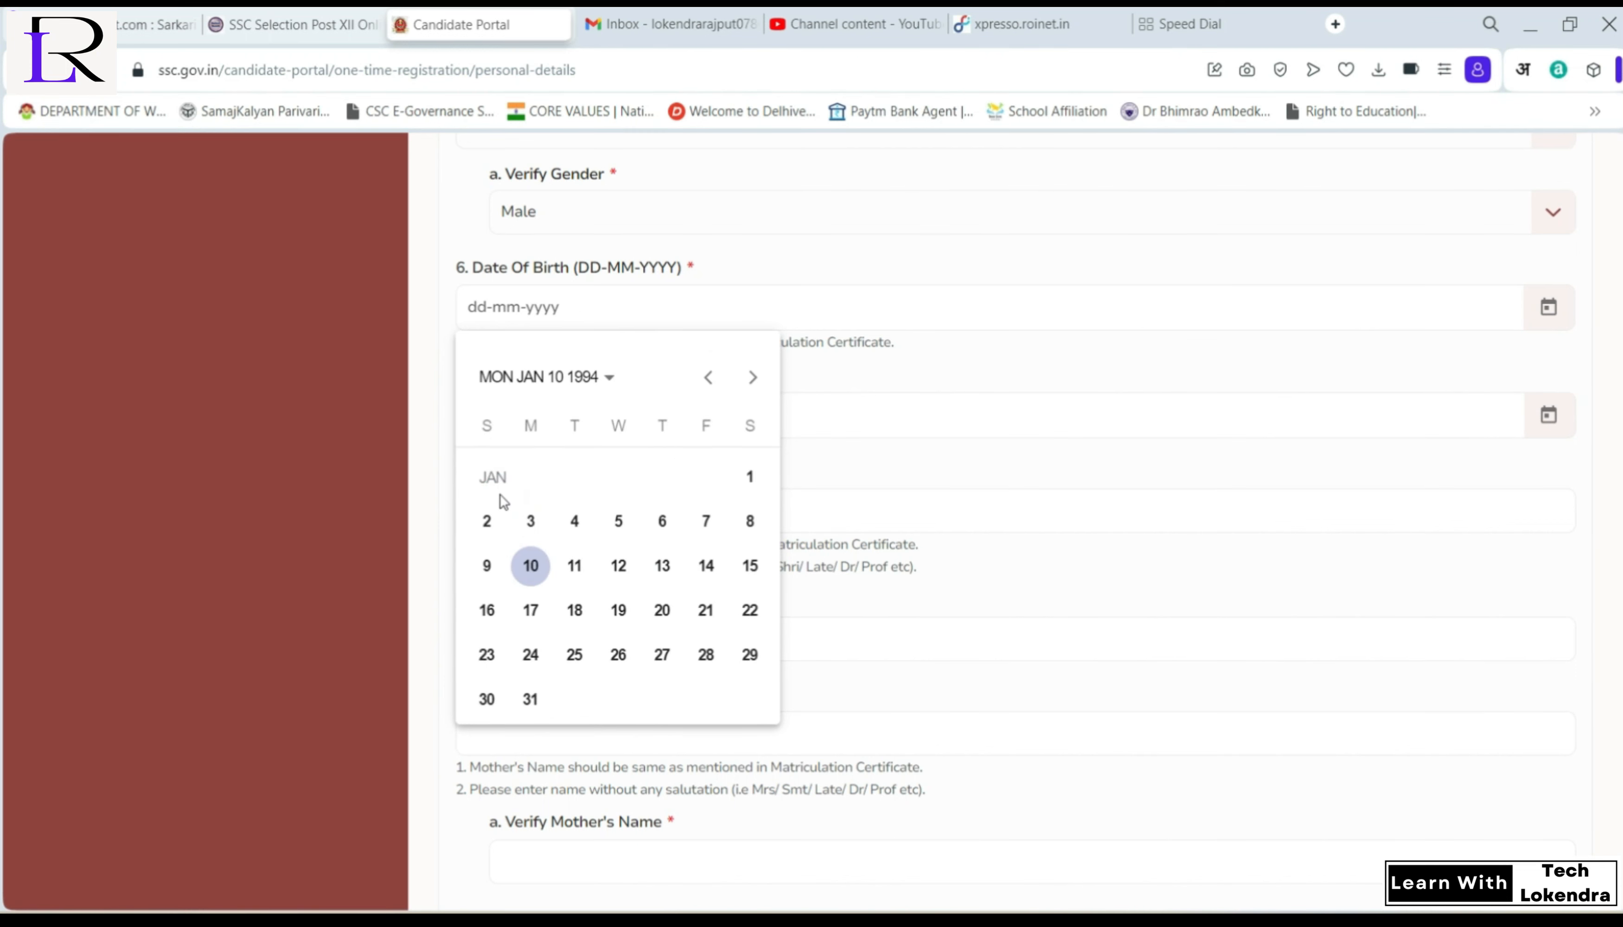
{"action": "left_click", "coordinate": [747, 479]}
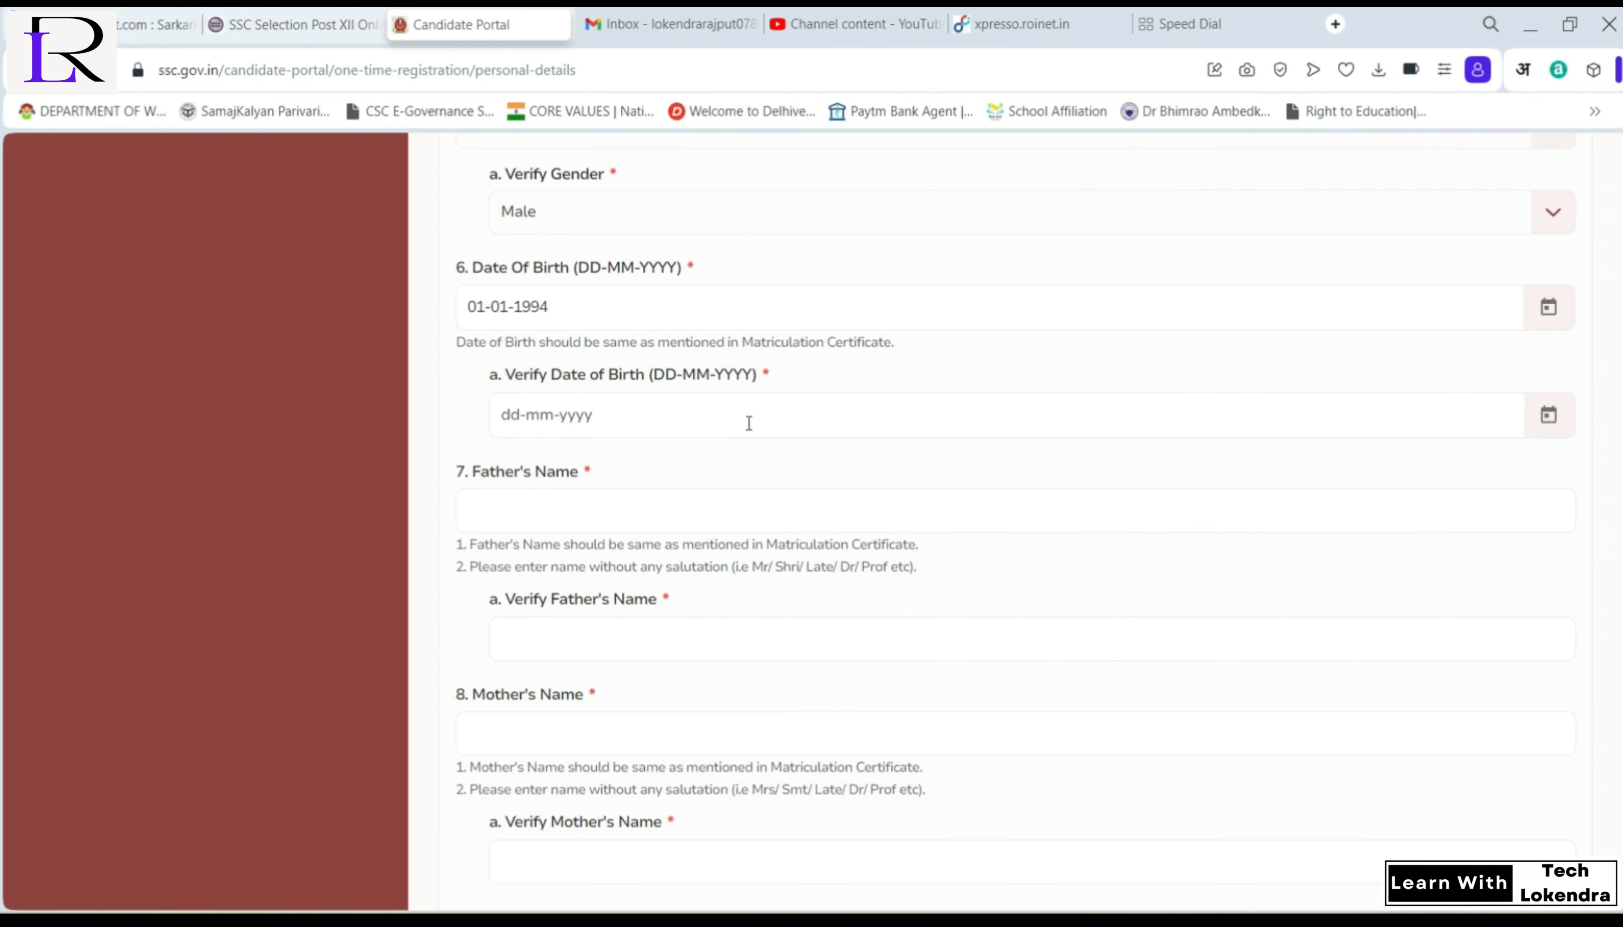
Step: Pick 01-01-1994 in the Verify Date of Birth calendar as well
{"action": "left_click", "coordinate": [1548, 414]}
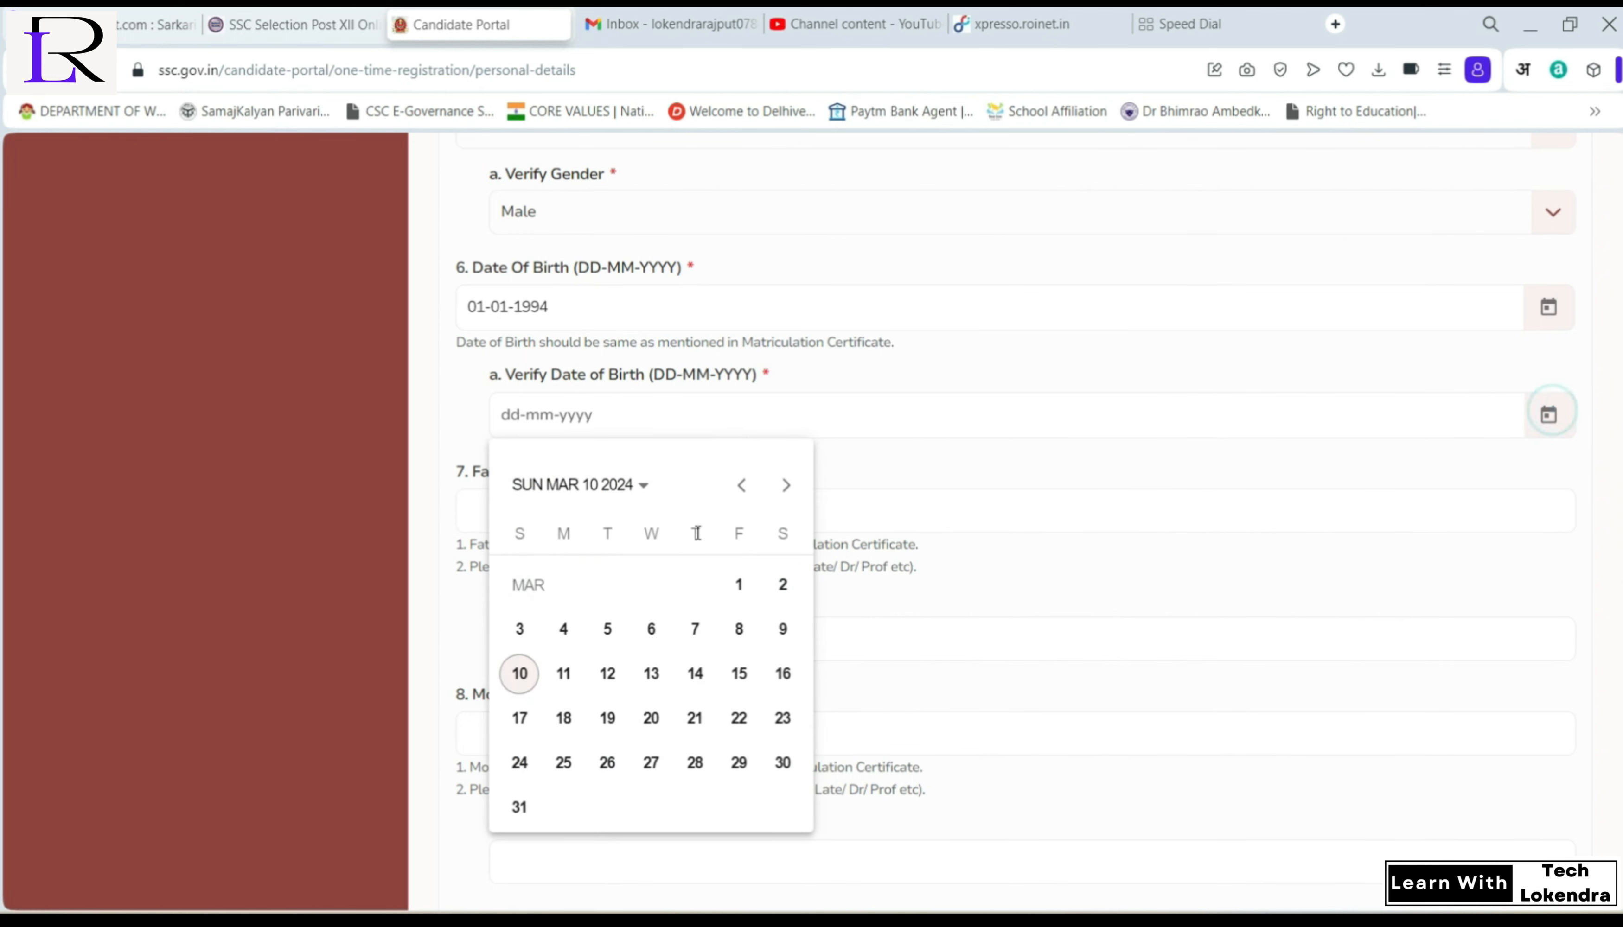
{"action": "left_click", "coordinate": [638, 484]}
{"action": "left_click", "coordinate": [741, 487]}
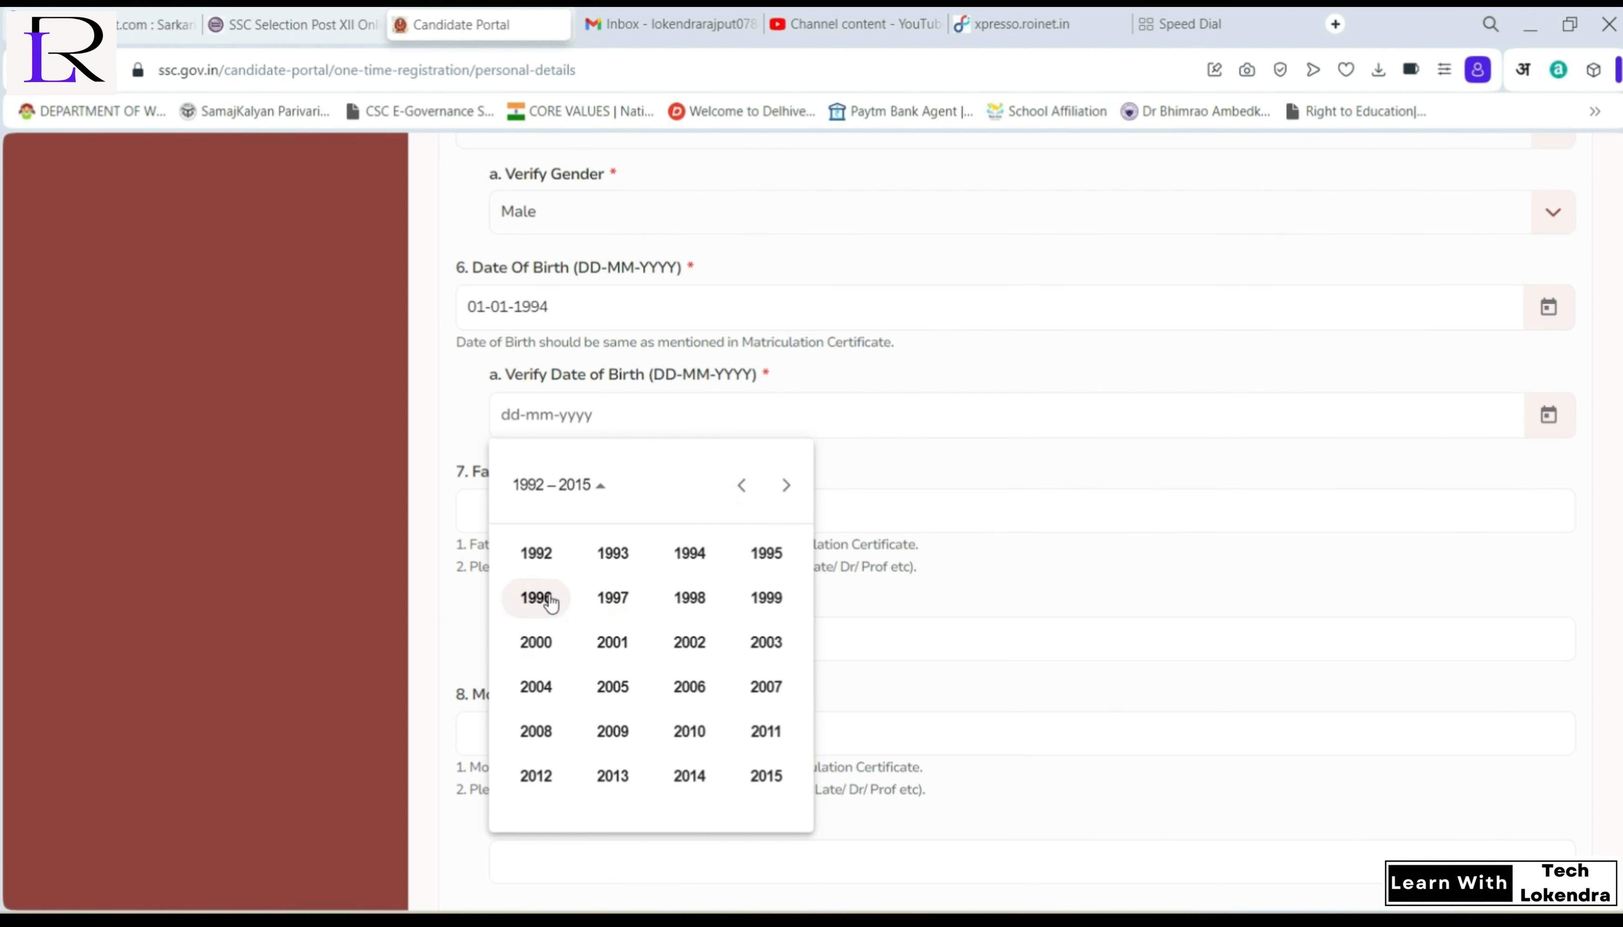
{"action": "left_click", "coordinate": [688, 553]}
{"action": "left_click", "coordinate": [537, 594]}
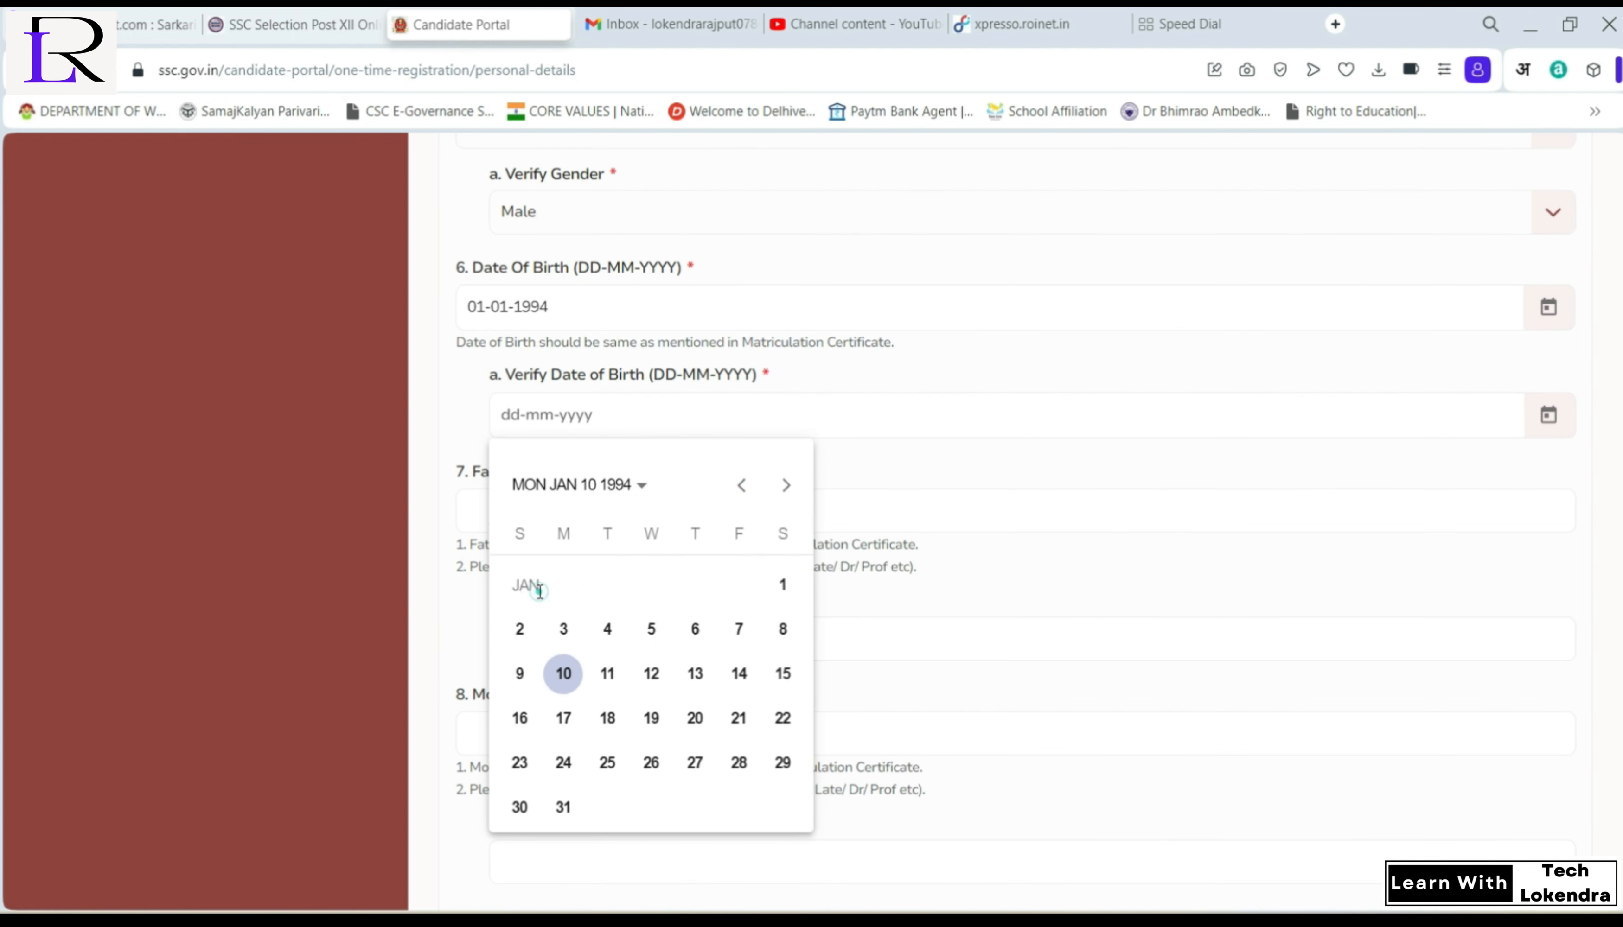
{"action": "left_click", "coordinate": [782, 585]}
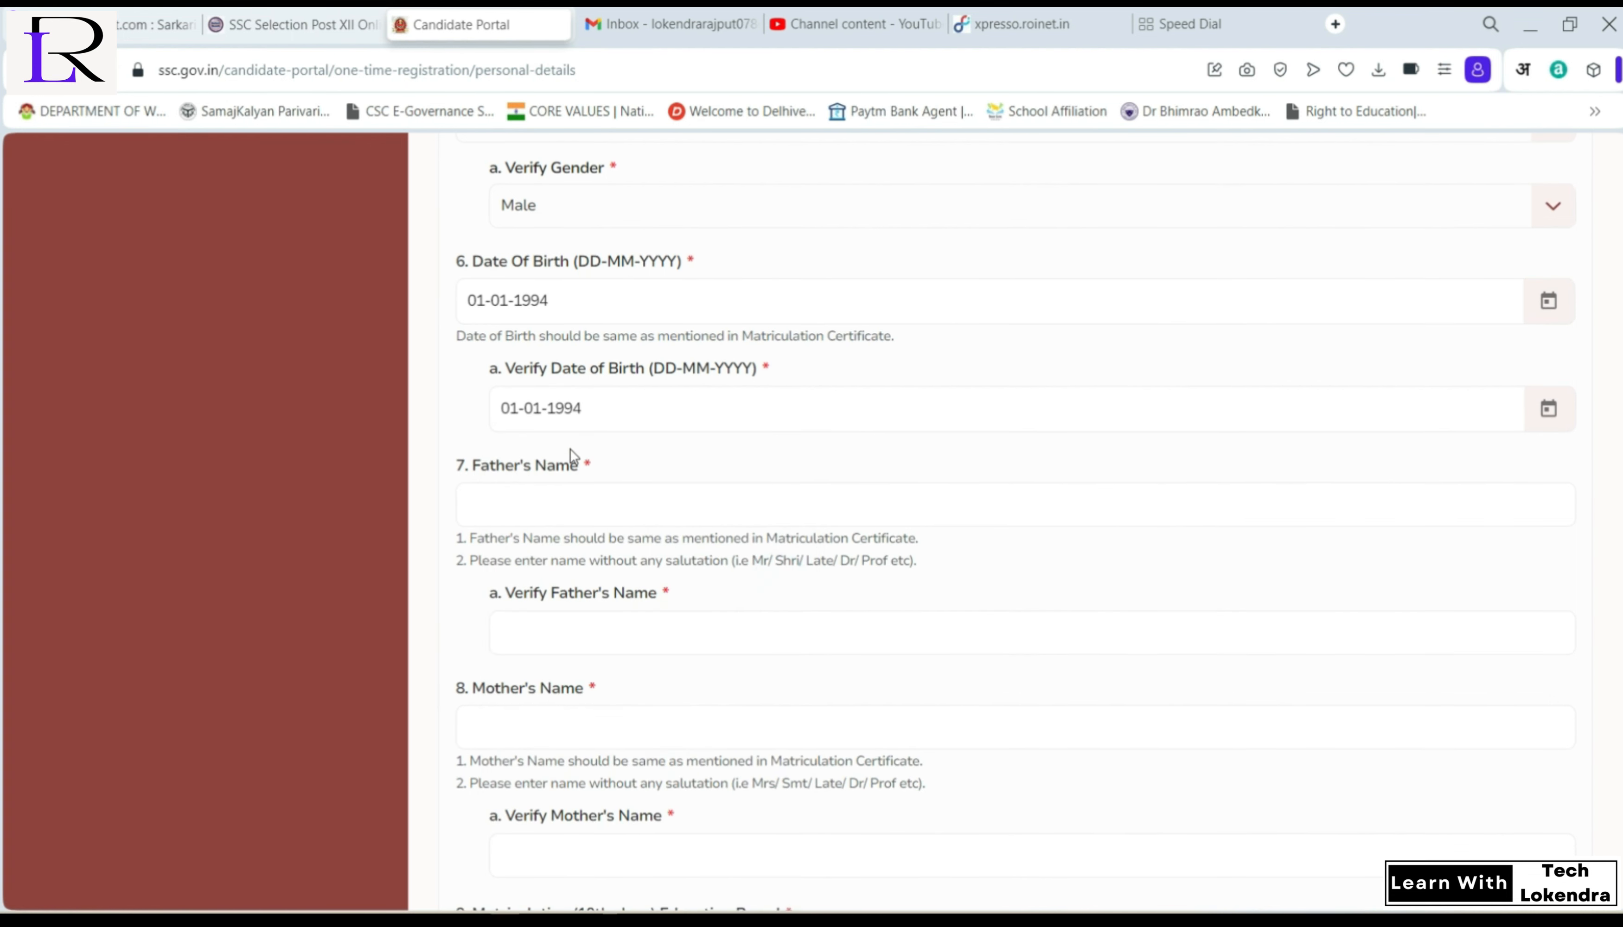
{"action": "scroll", "coordinate": [567, 437], "scroll_direction": "down", "scroll_amount": 3}
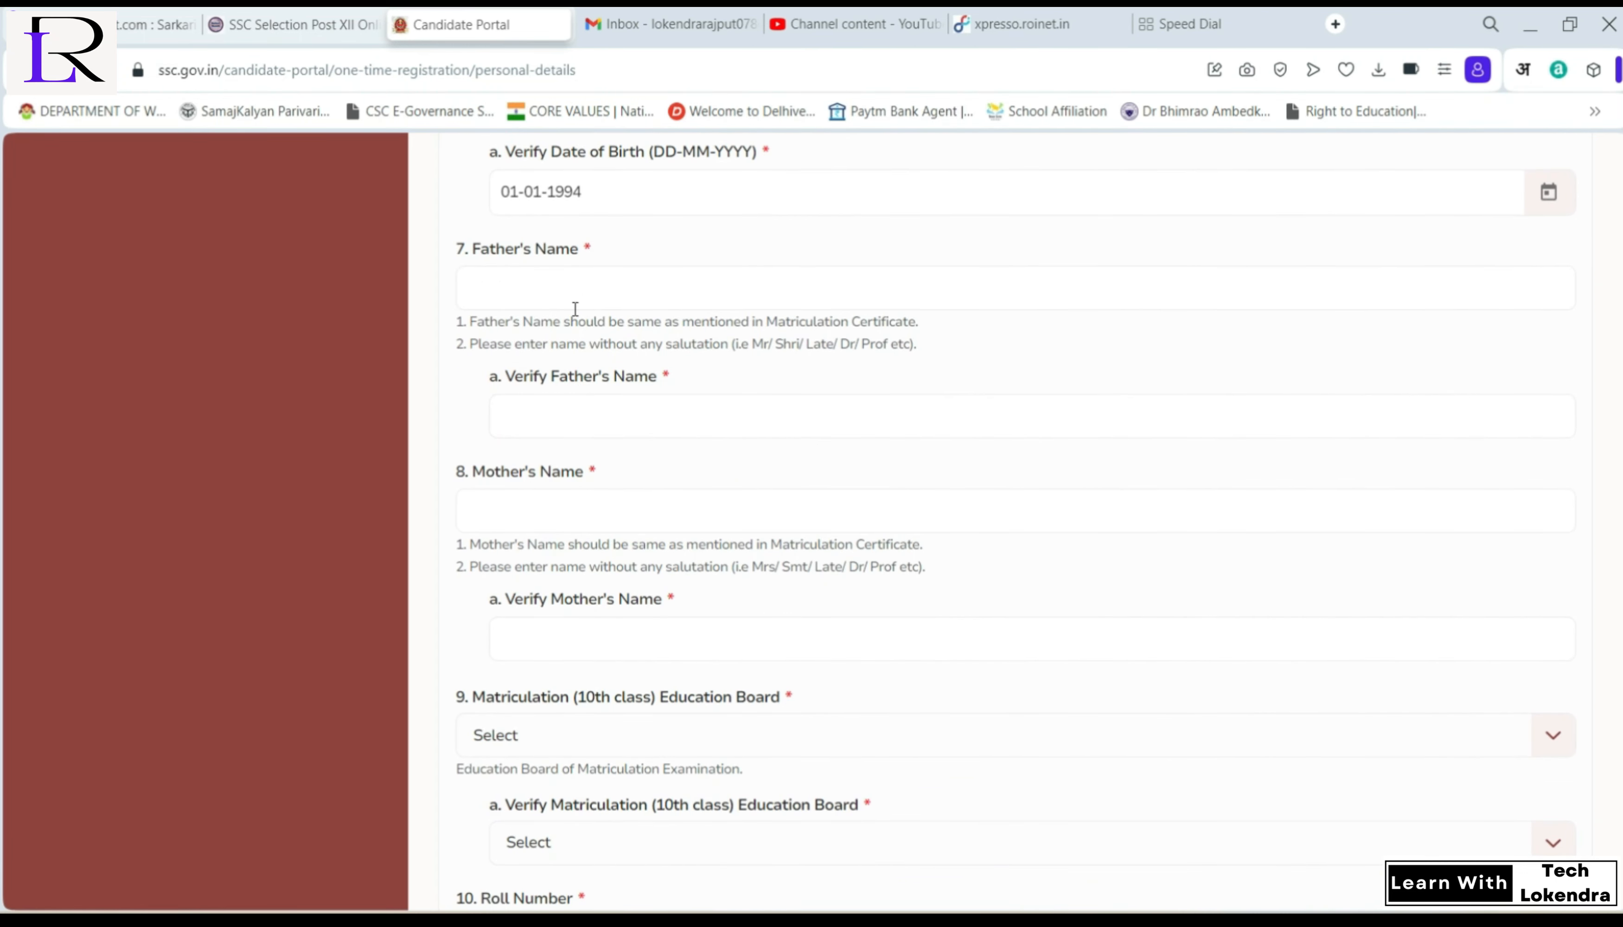
Step: Enter the father's and mother's names, each repeated in its verification field
{"action": "left_click", "coordinate": [552, 300]}
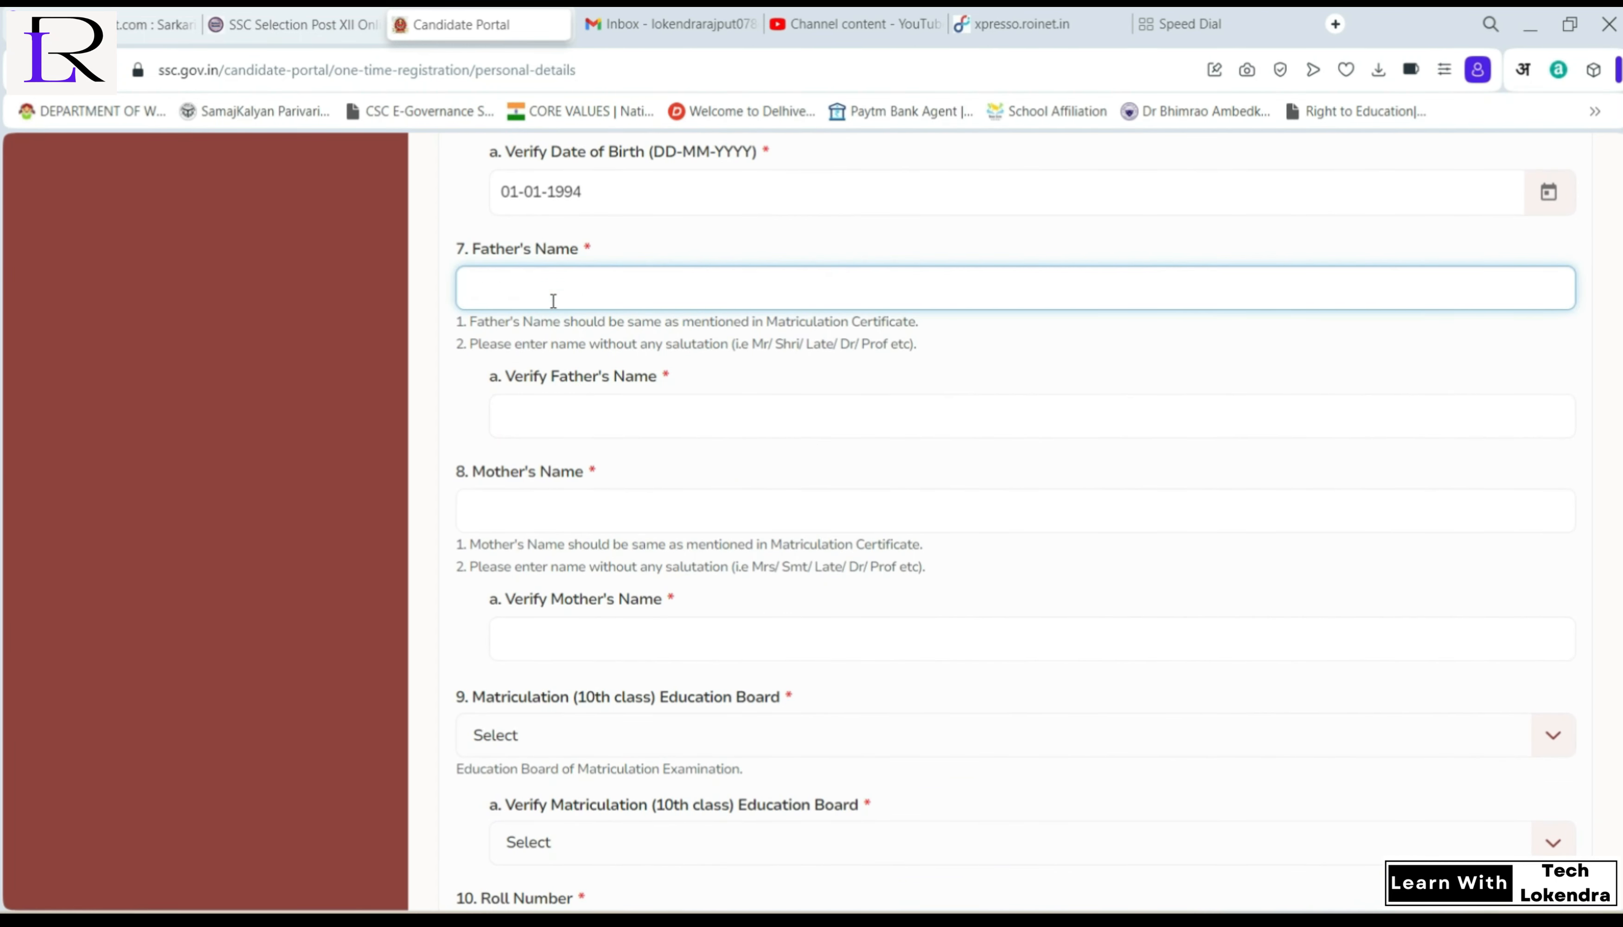
{"action": "type", "text": "BHAGWAN"}
{"action": "key", "text": "Tab"}
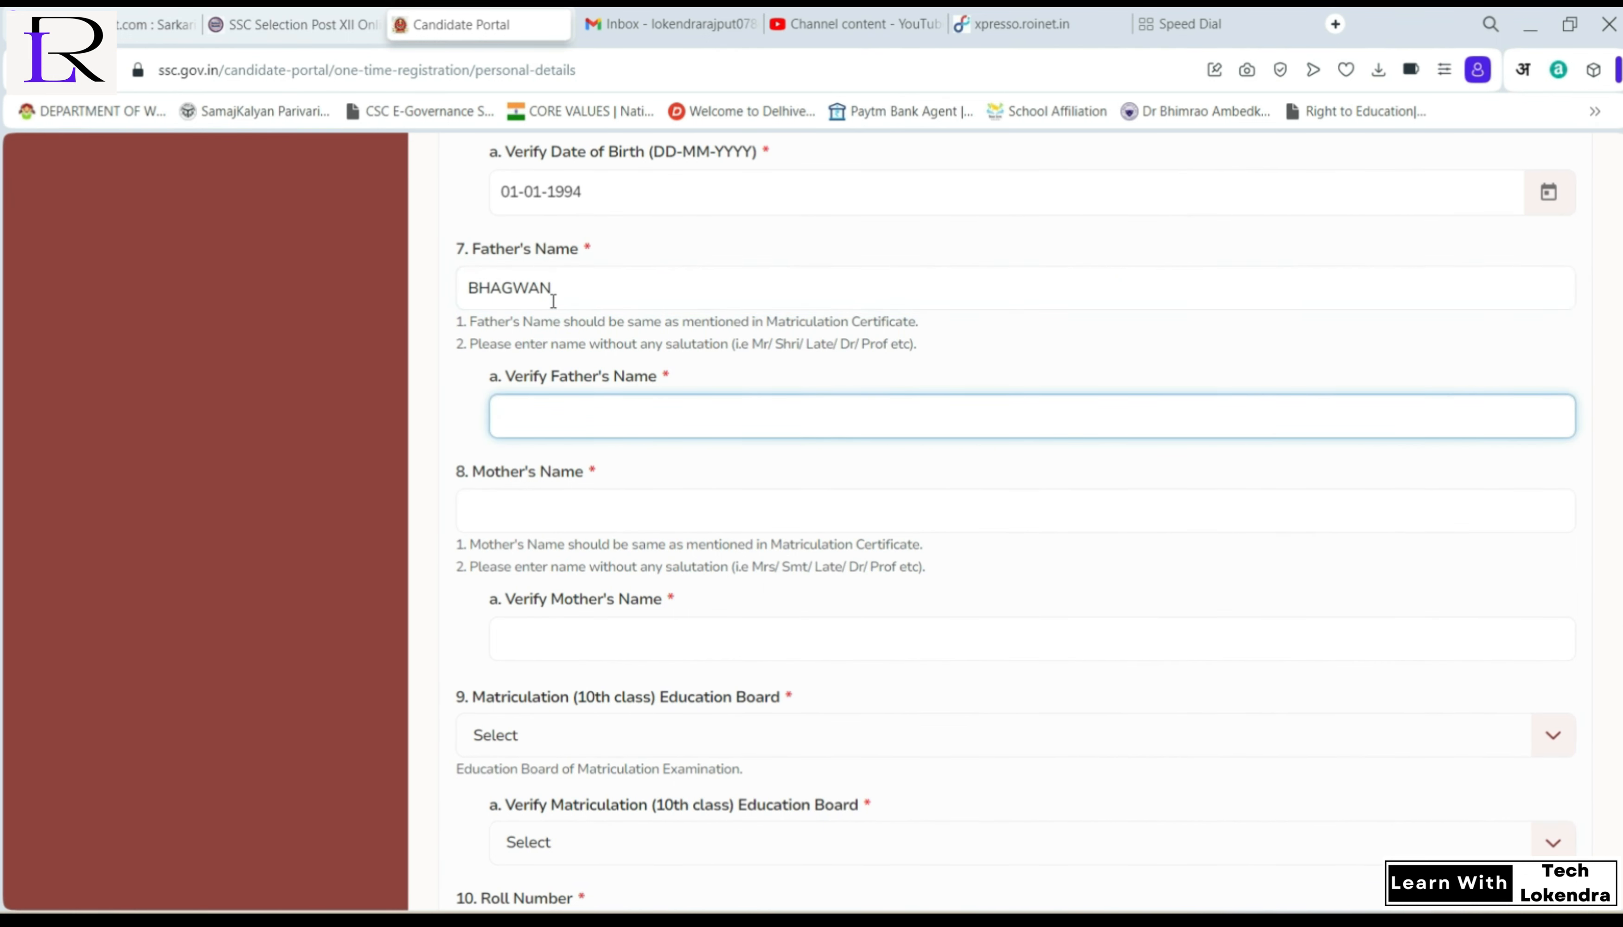
{"action": "type", "text": "BHAGWAN"}
{"action": "key", "text": "Tab"}
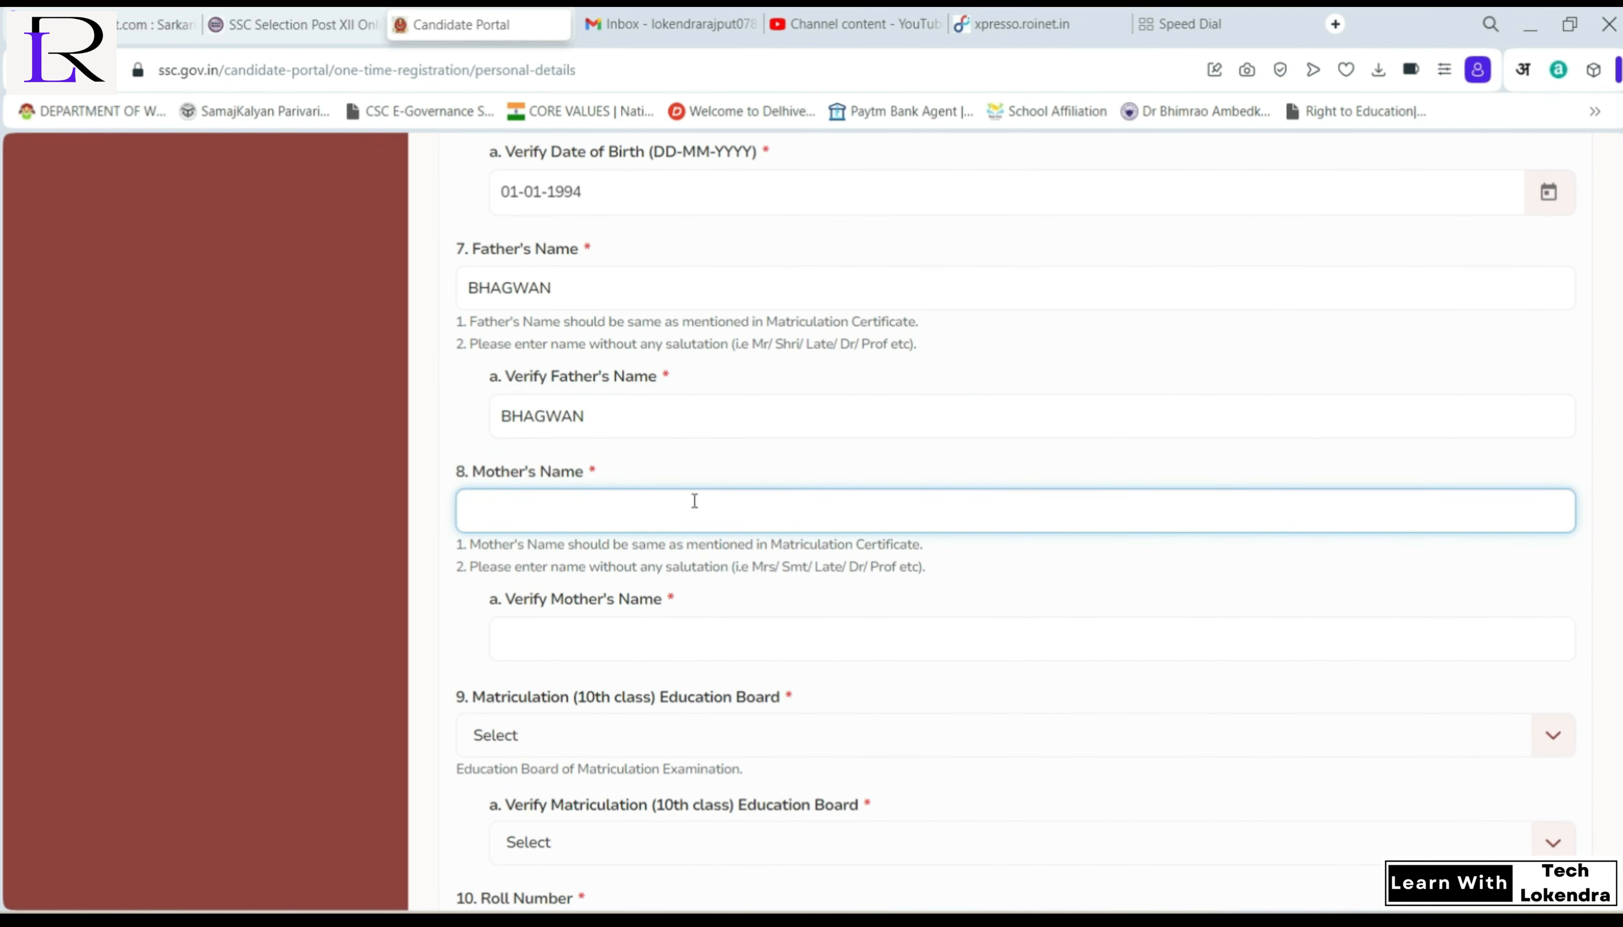
{"action": "type", "text": "RAMA"}
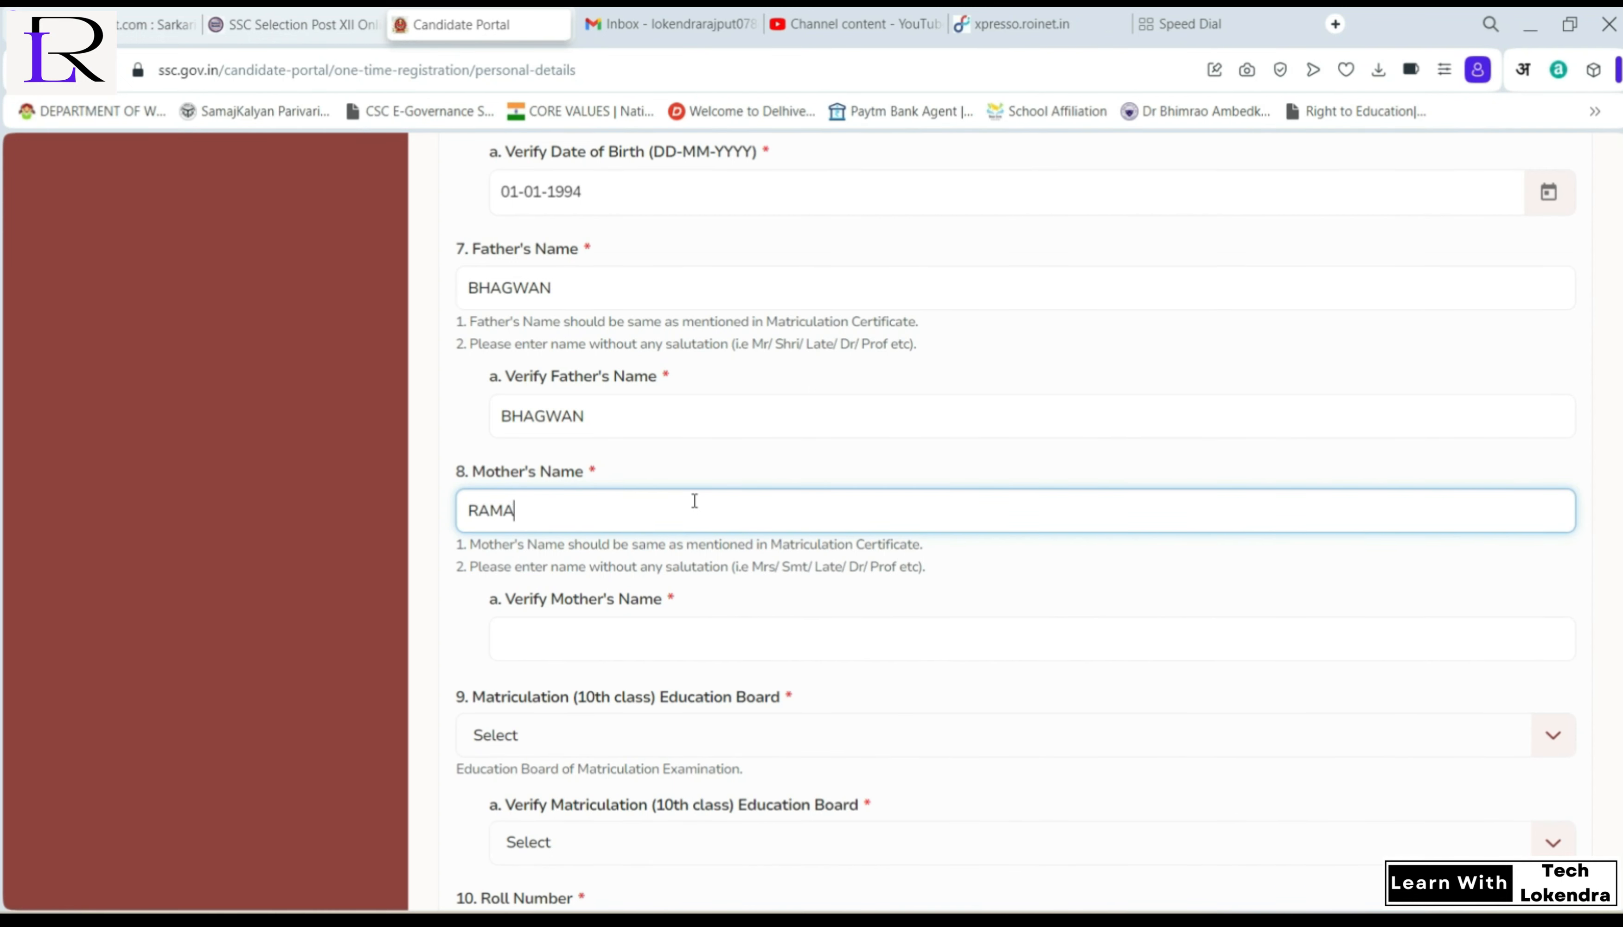
{"action": "key", "text": "Tab"}
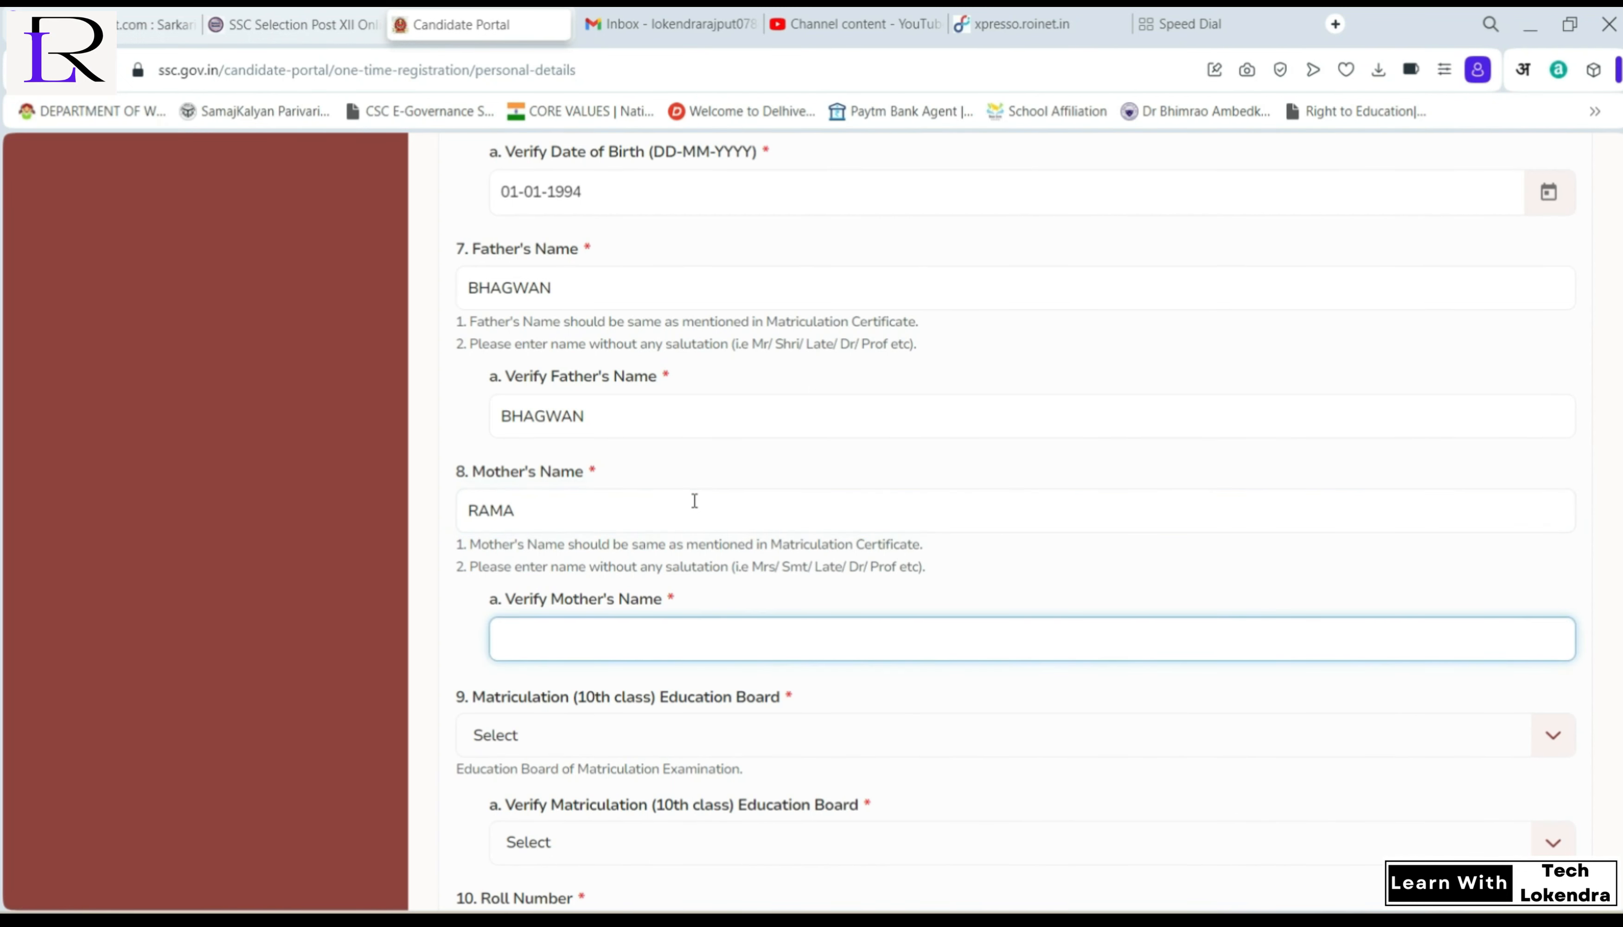
{"action": "type", "text": "RAMA"}
{"action": "scroll", "coordinate": [724, 508], "scroll_direction": "down", "scroll_amount": 5}
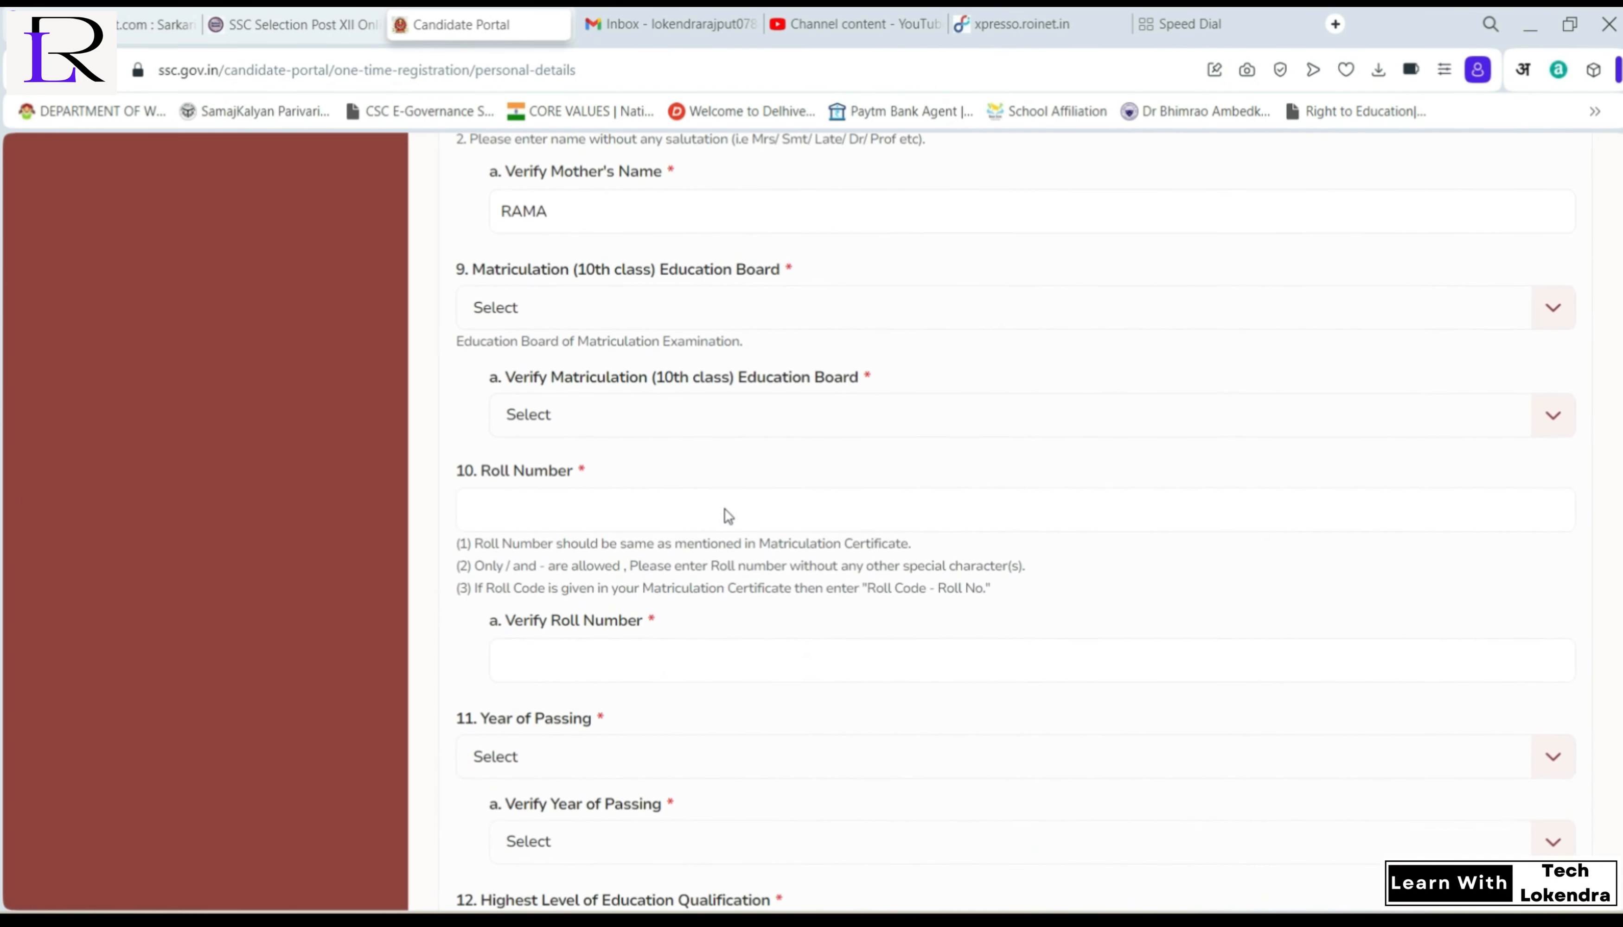
{"action": "scroll", "coordinate": [724, 508], "scroll_direction": "down", "scroll_amount": 1}
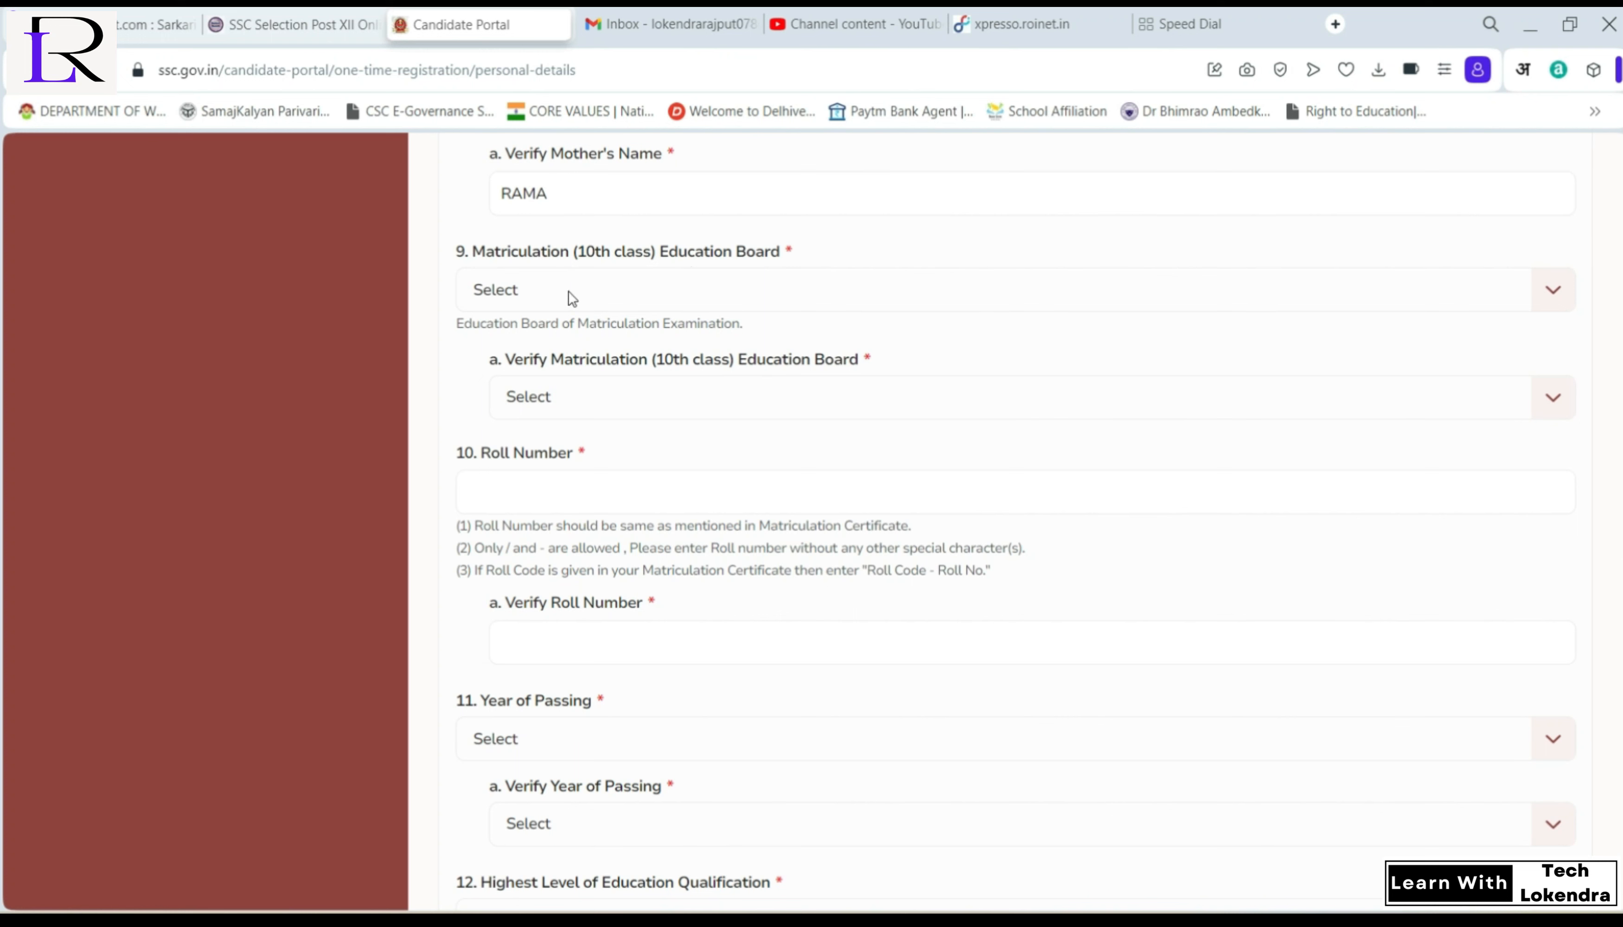
{"action": "left_click", "coordinate": [670, 289]}
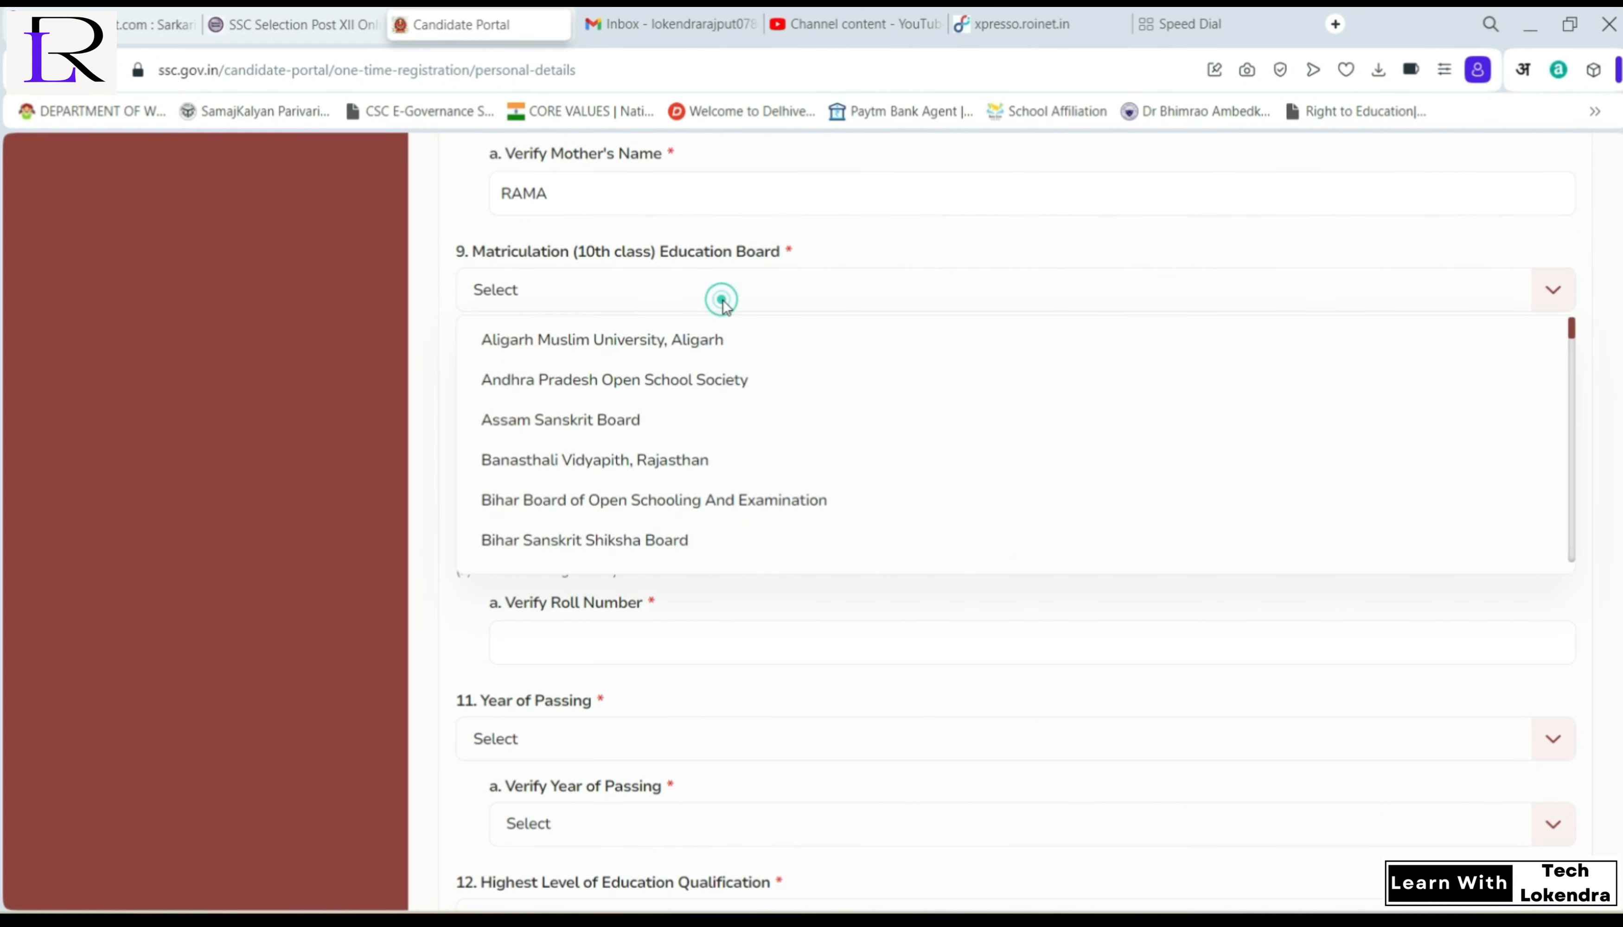
Step: Choose Board of High School And Intermediate Education Uttar Pradesh in both matriculation board dropdowns
{"action": "scroll", "coordinate": [721, 301], "scroll_direction": "up", "scroll_amount": 3}
{"action": "scroll", "coordinate": [702, 467], "scroll_direction": "down", "scroll_amount": 4}
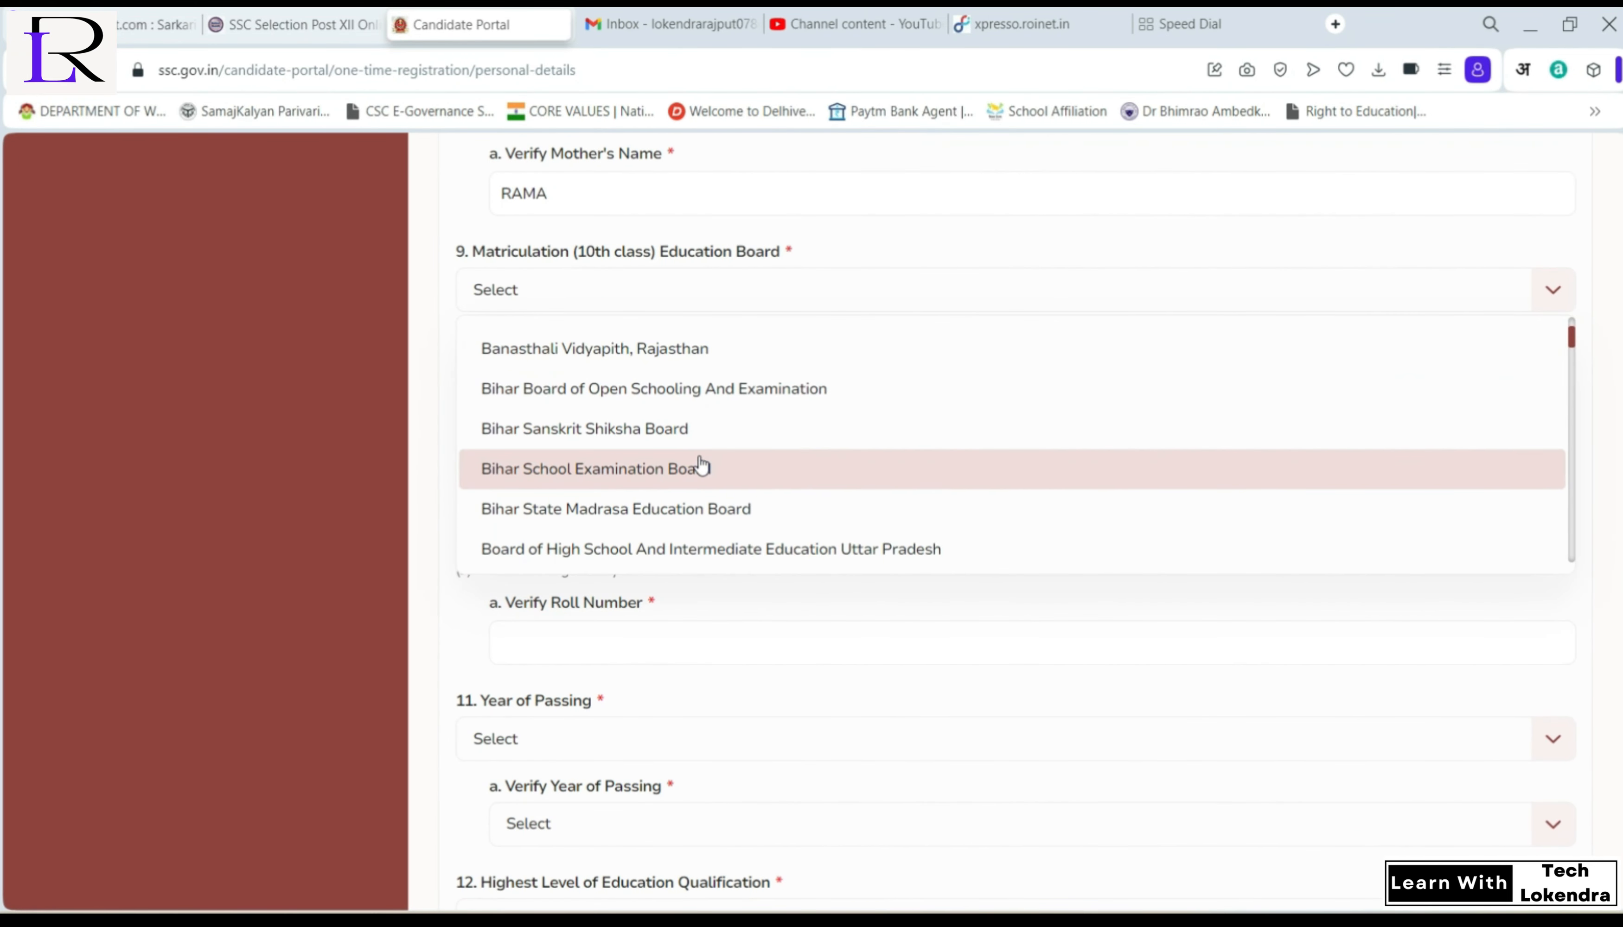
{"action": "scroll", "coordinate": [702, 467], "scroll_direction": "down", "scroll_amount": 2}
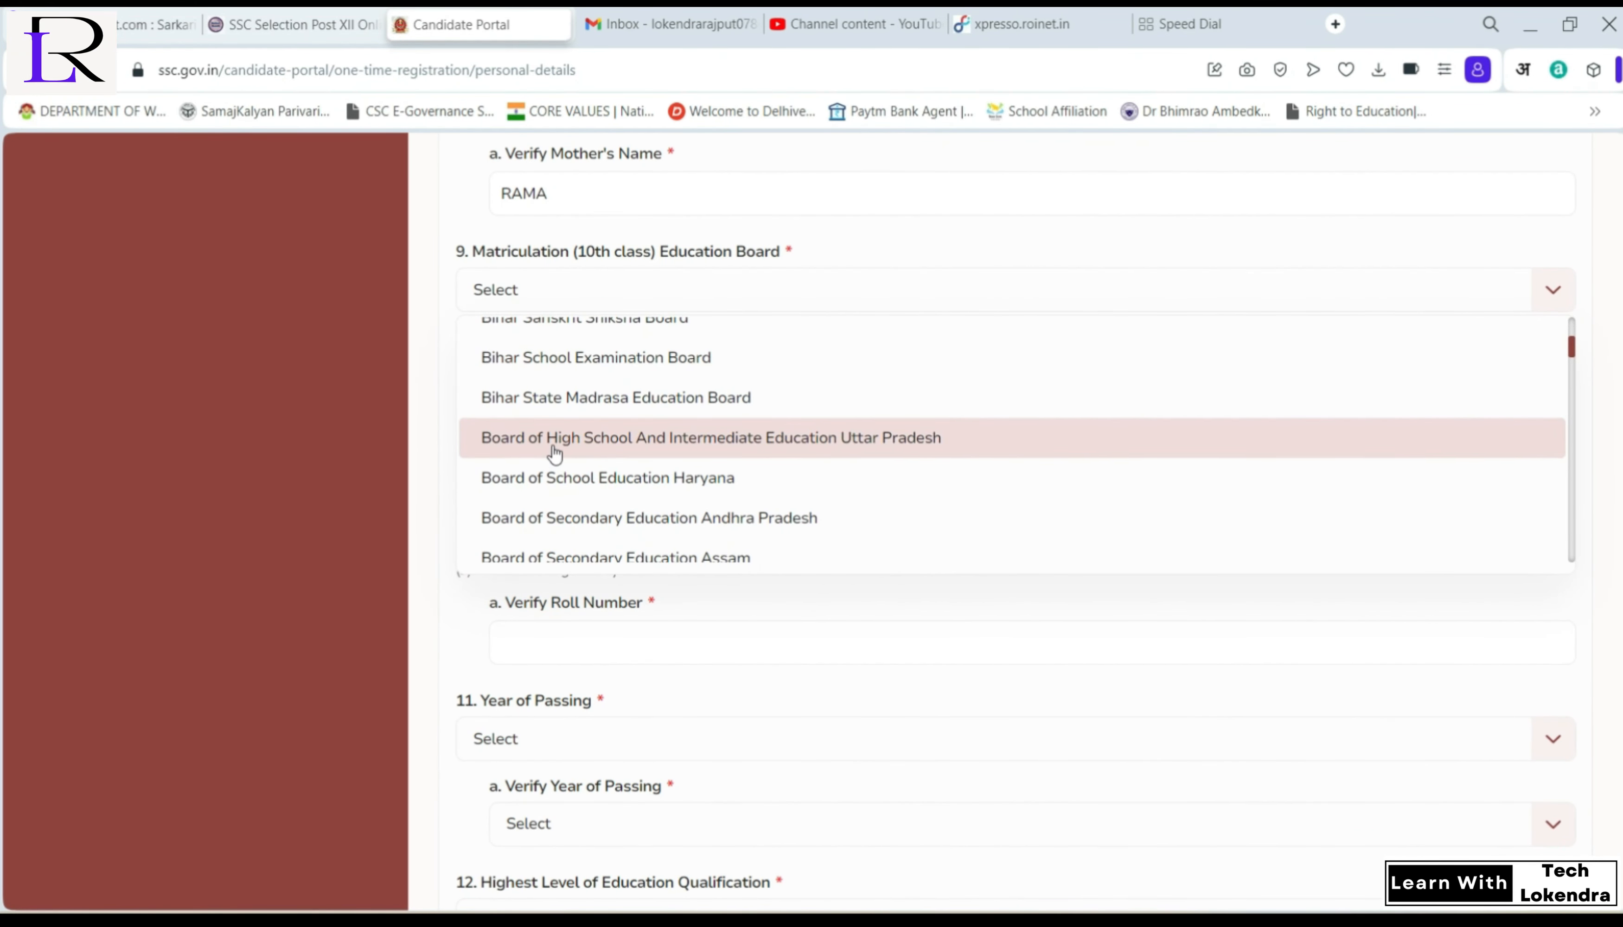
{"action": "left_click", "coordinate": [905, 440]}
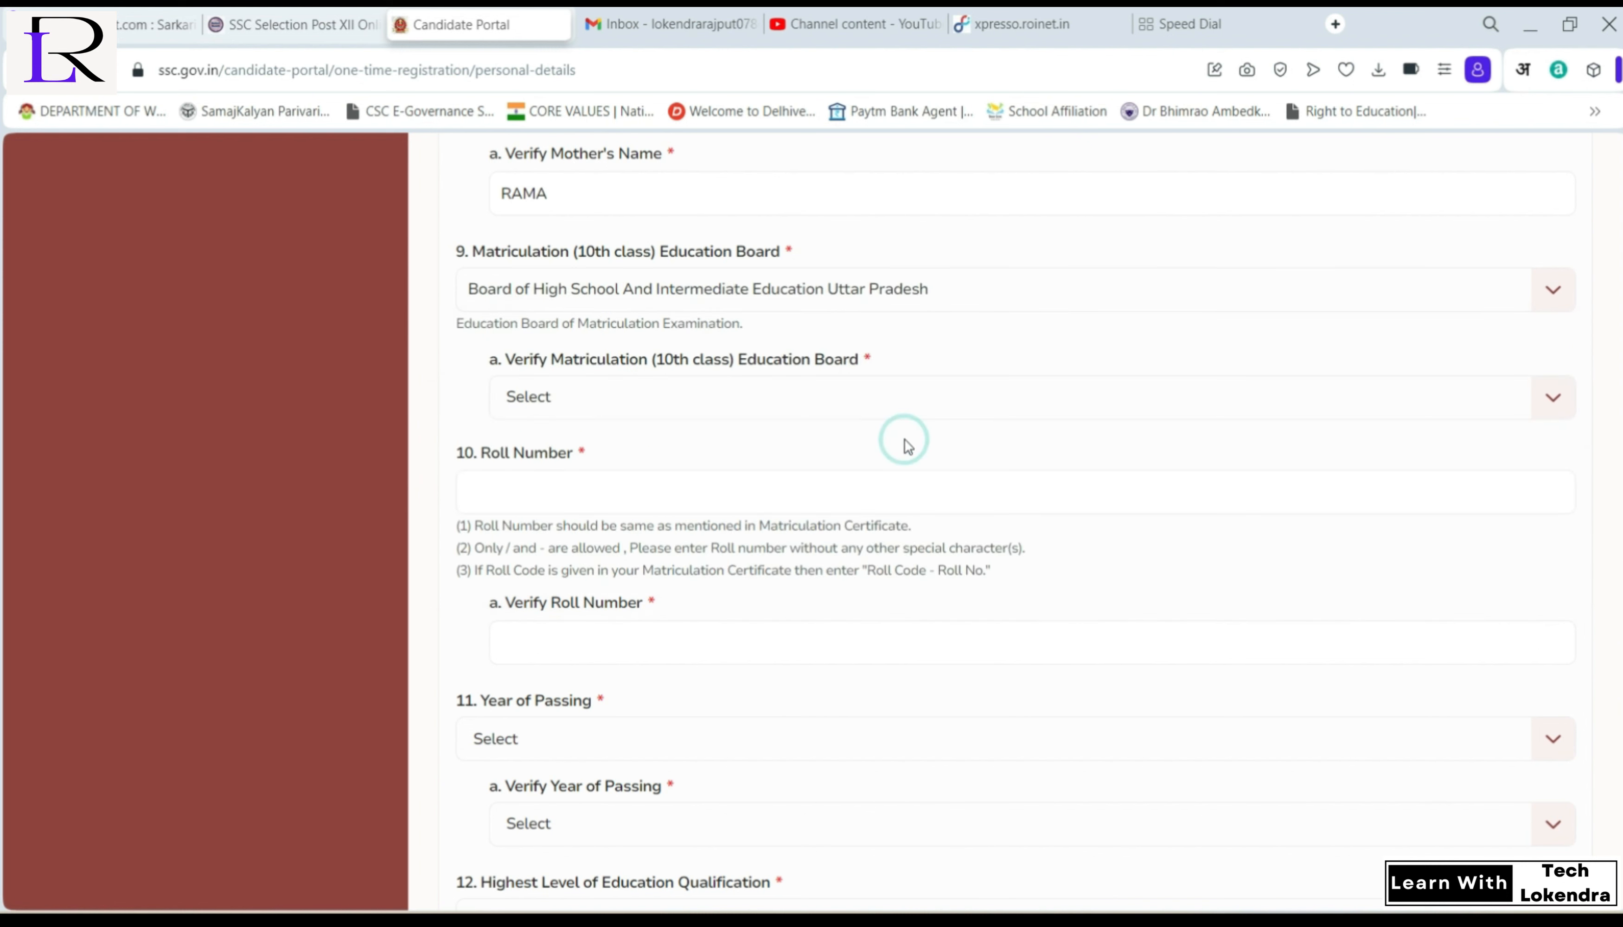
{"action": "left_click", "coordinate": [582, 397]}
{"action": "scroll", "coordinate": [616, 533], "scroll_direction": "down", "scroll_amount": 3}
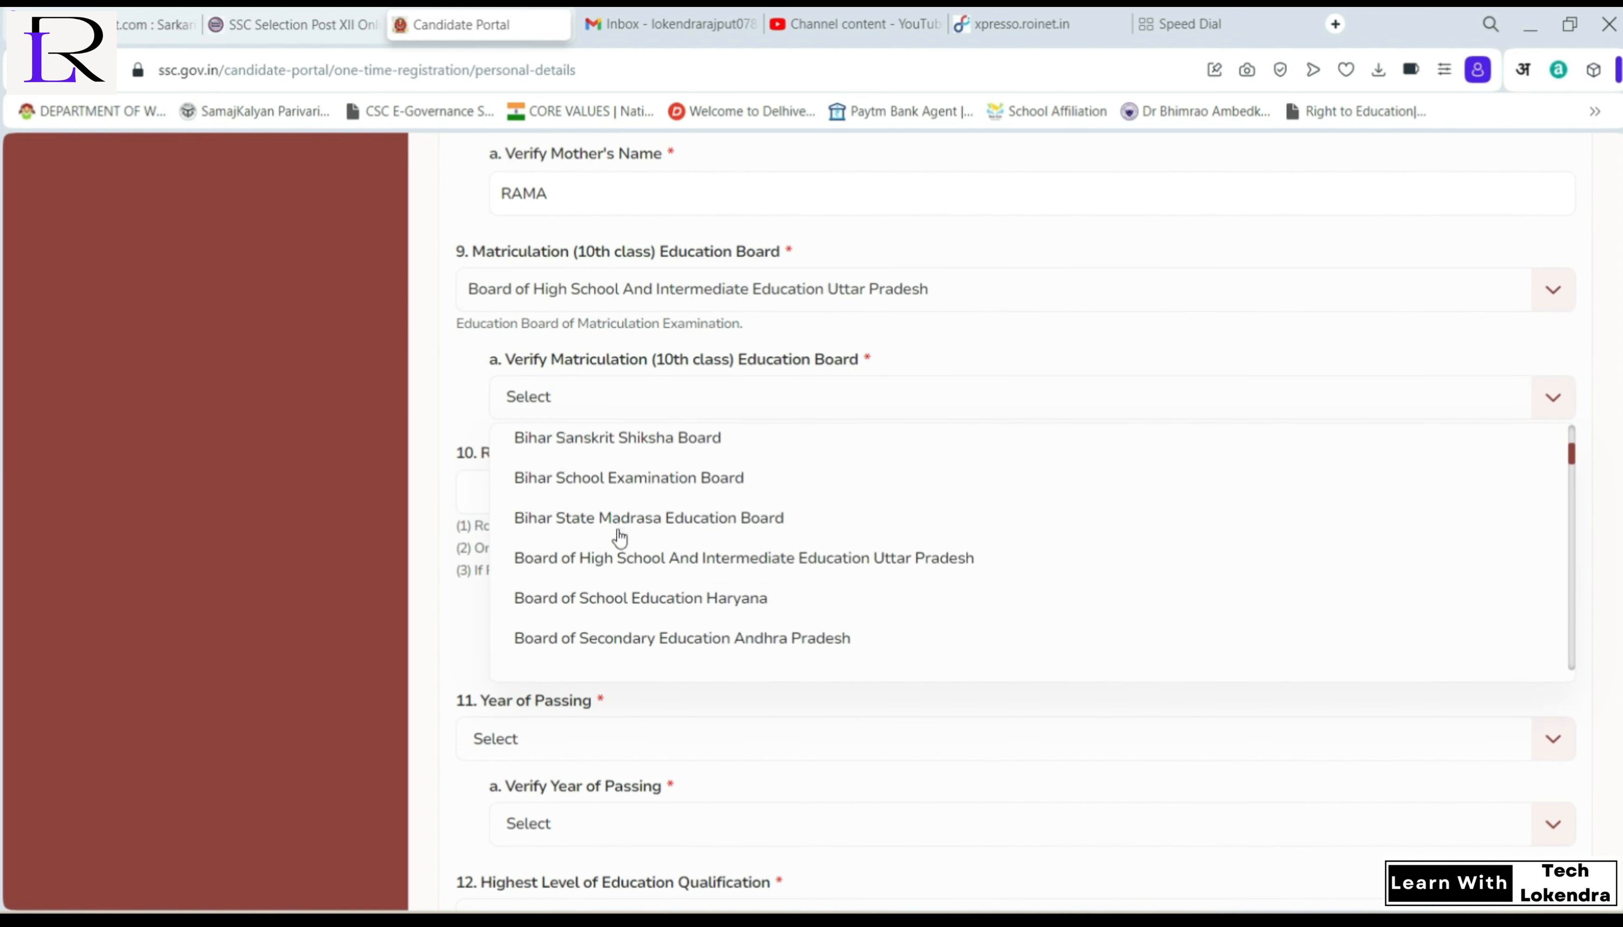
{"action": "left_click", "coordinate": [645, 563]}
Step: Enter the matriculation roll number in Roll Number and again in Verify Roll Number
{"action": "left_click", "coordinate": [608, 487]}
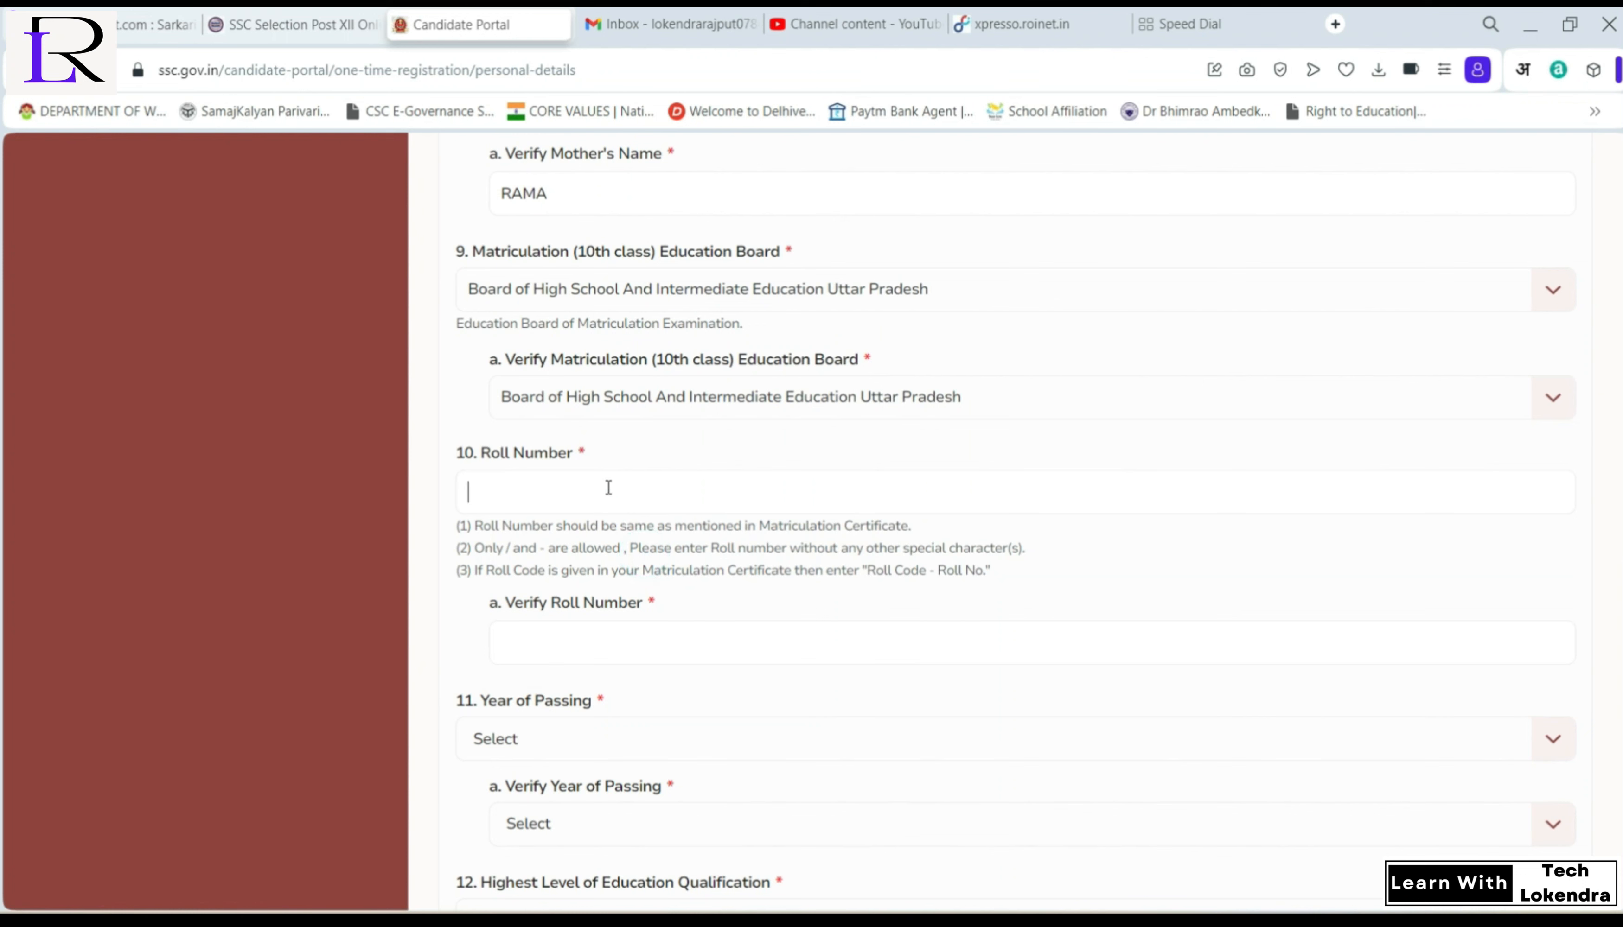
{"action": "left_click", "coordinate": [608, 487]}
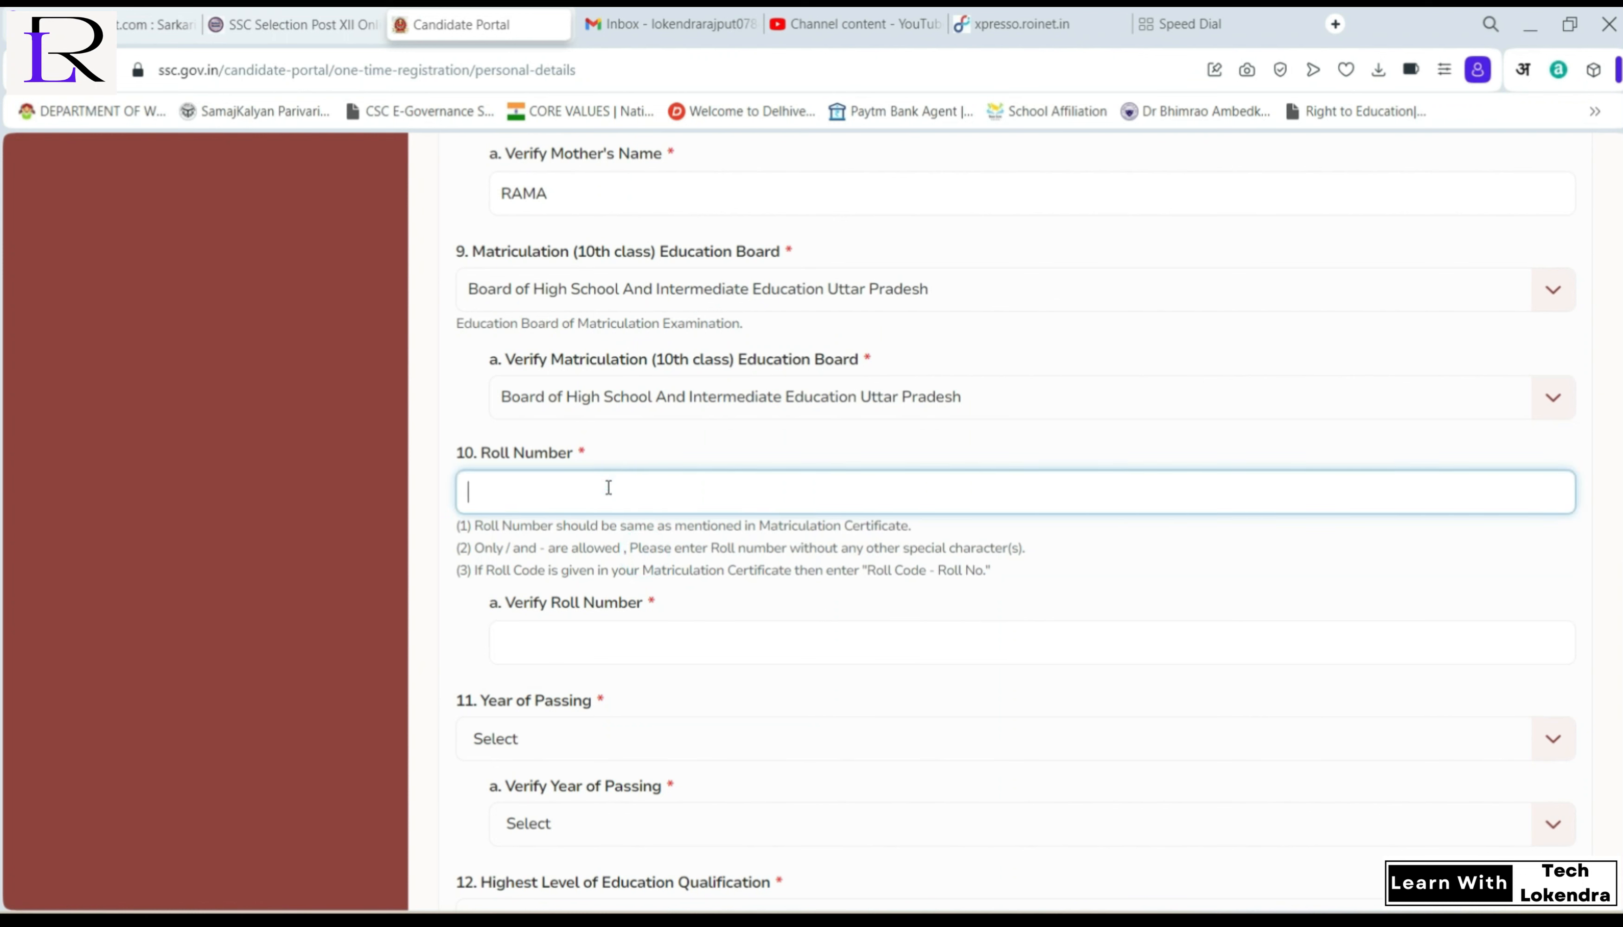
{"action": "key", "text": "Tab"}
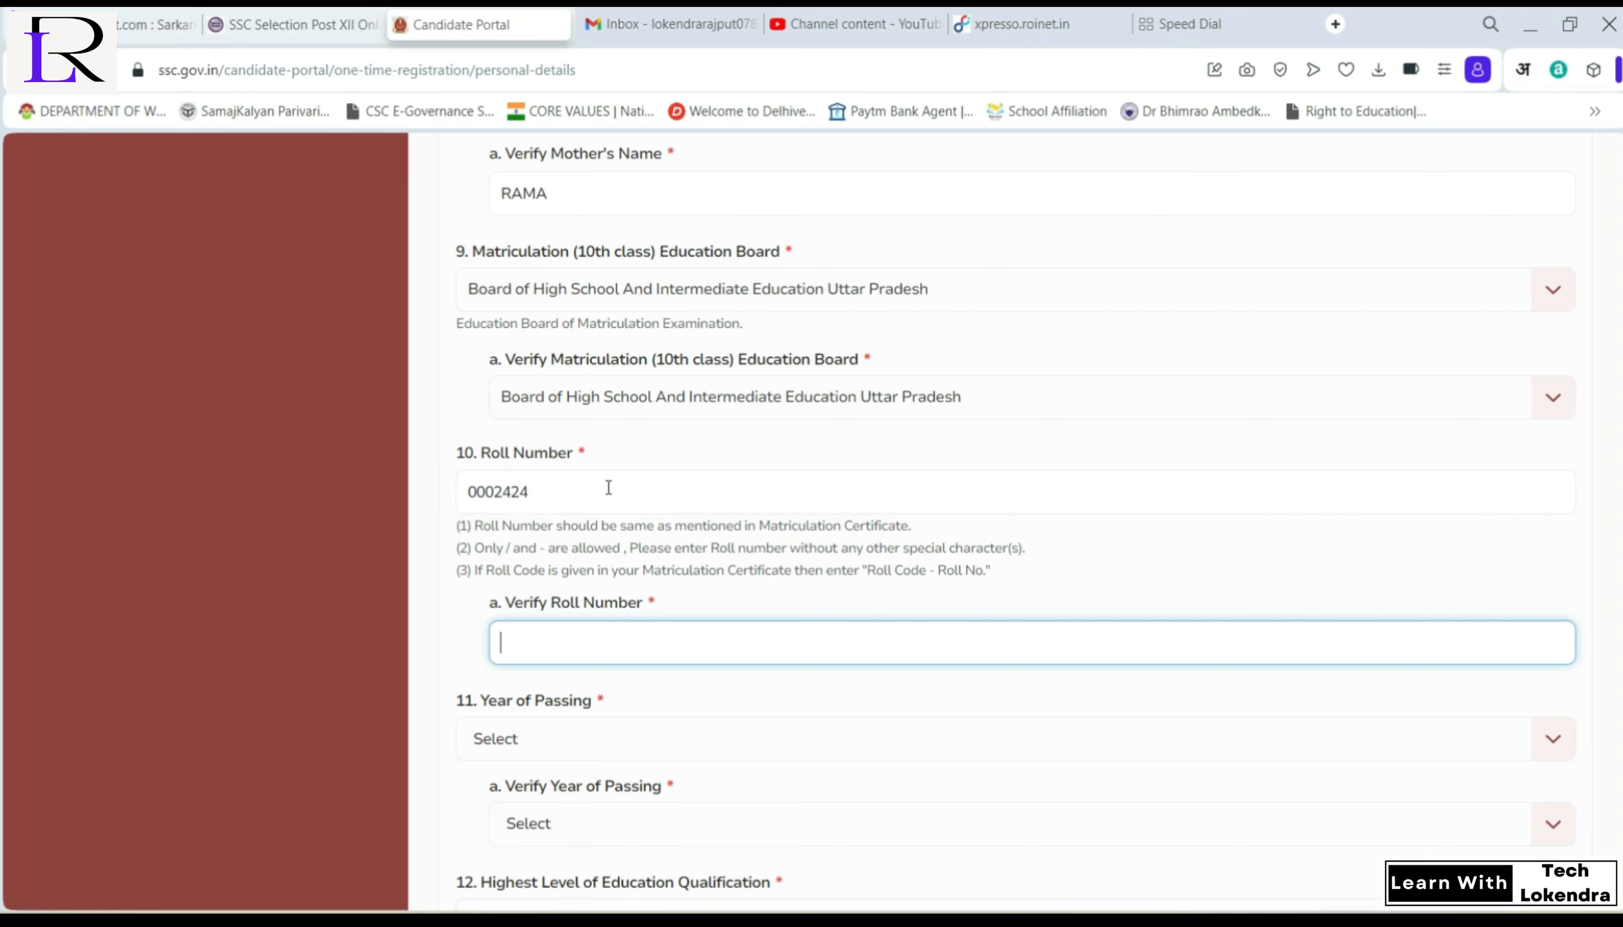
{"action": "key", "text": "Tab"}
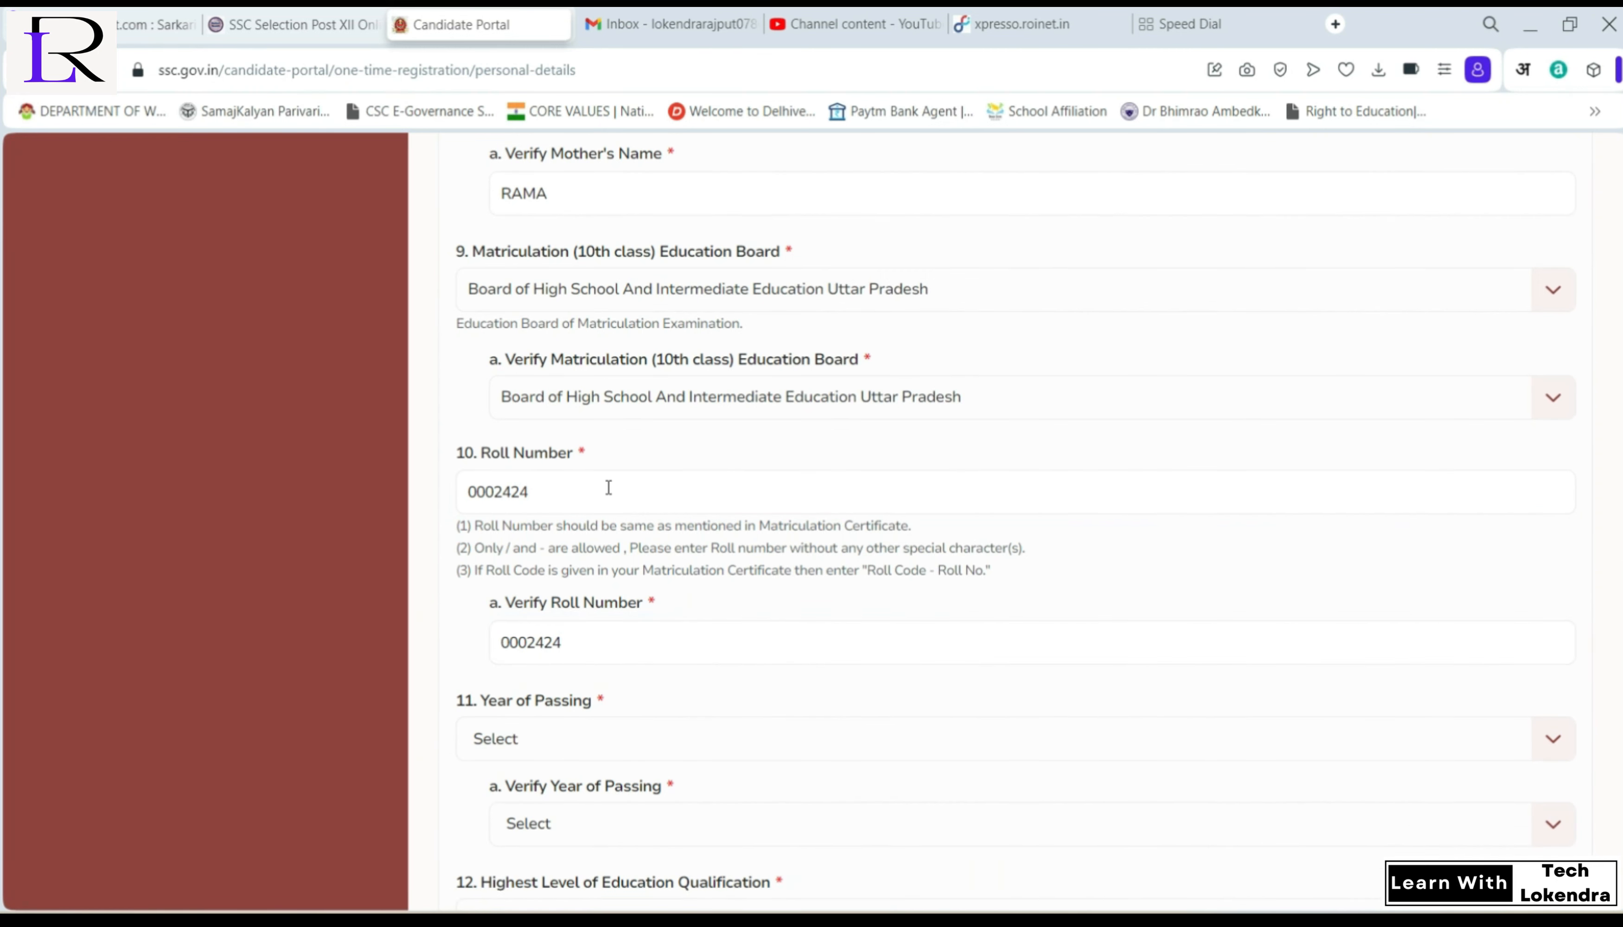
{"action": "scroll", "coordinate": [608, 487], "scroll_direction": "down", "scroll_amount": 3}
{"action": "scroll", "coordinate": [557, 508], "scroll_direction": "down", "scroll_amount": 2}
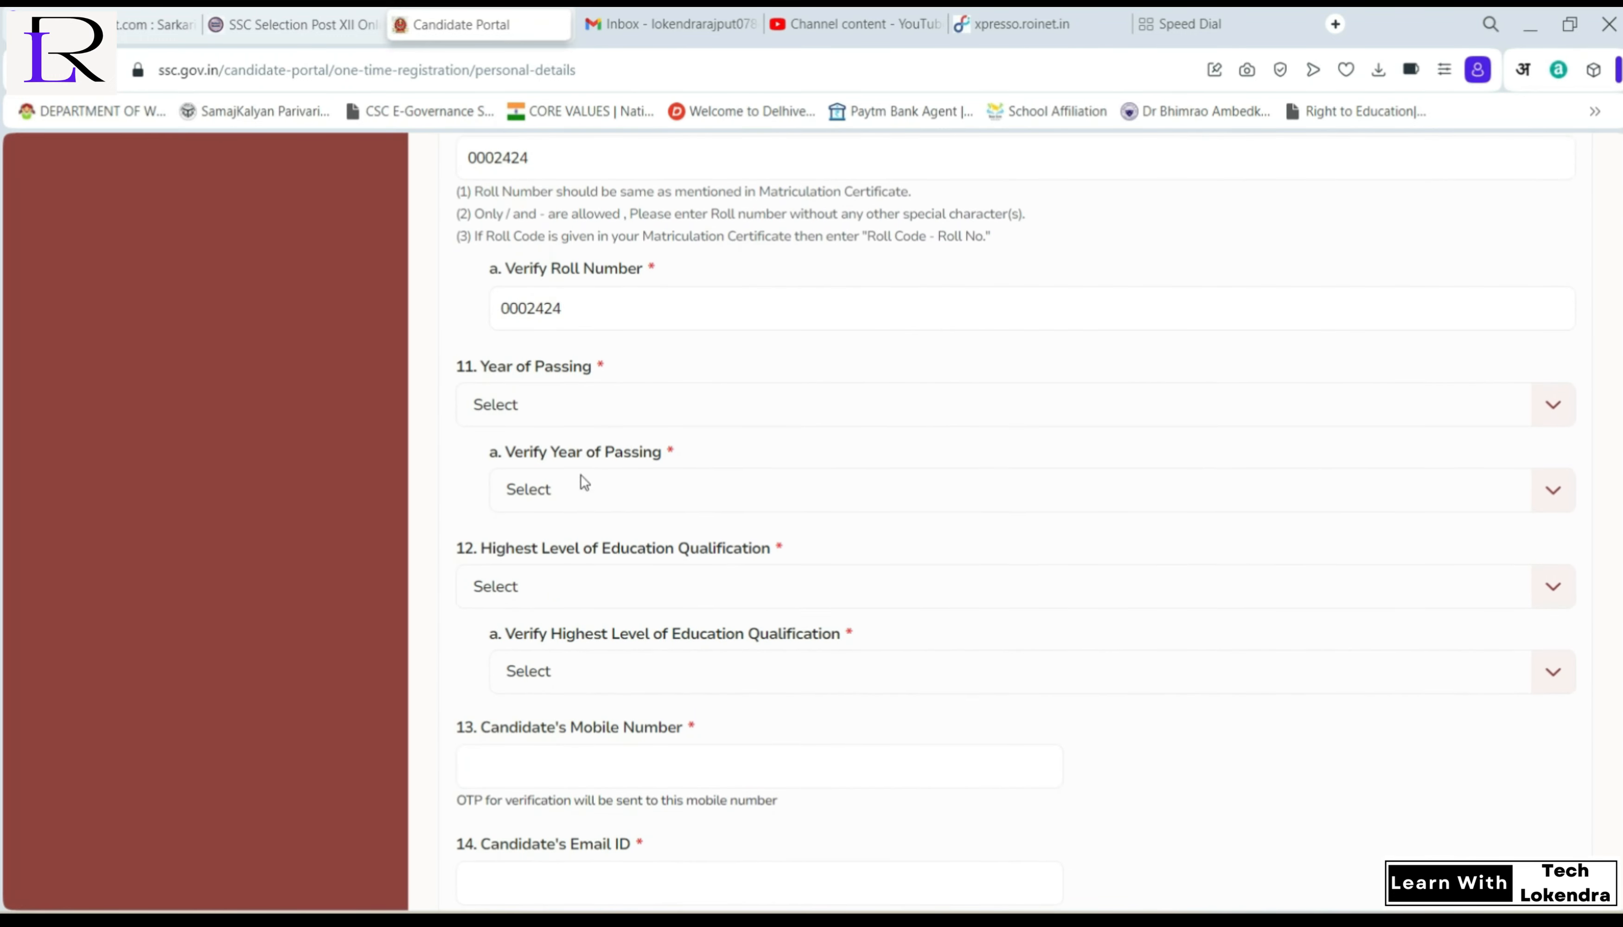
Step: Select the same year of passing in Year of Passing and its verification dropdown
{"action": "left_click", "coordinate": [593, 417]}
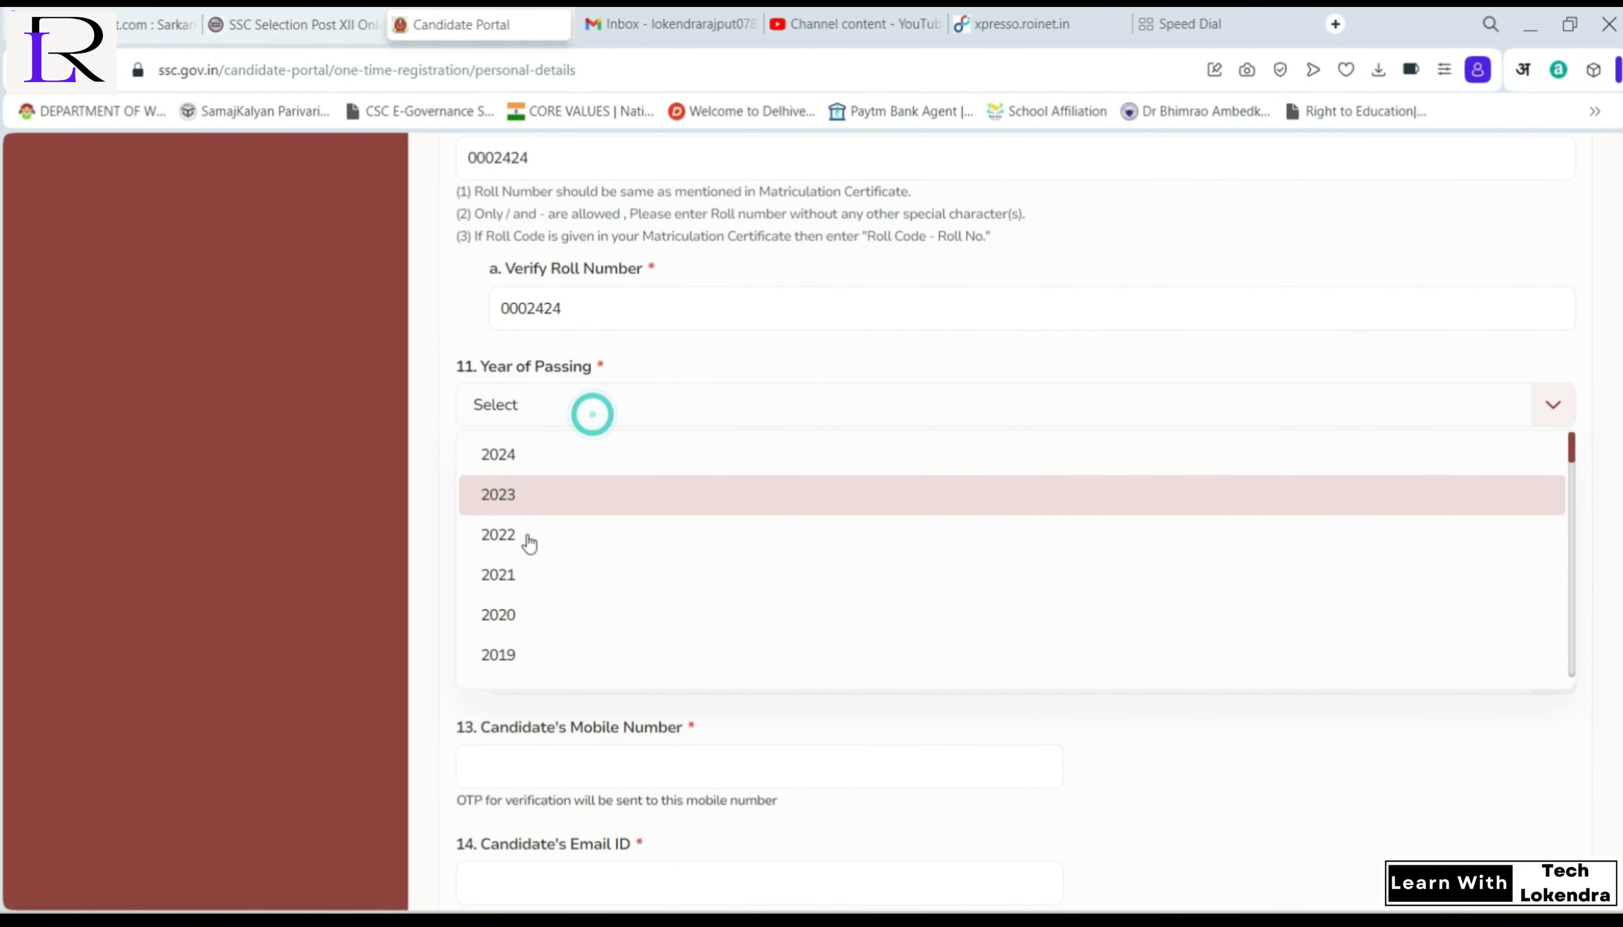
{"action": "scroll", "coordinate": [572, 636], "scroll_direction": "up", "scroll_amount": 3}
{"action": "scroll", "coordinate": [571, 626], "scroll_direction": "down", "scroll_amount": 3}
{"action": "scroll", "coordinate": [602, 556], "scroll_direction": "down", "scroll_amount": 5}
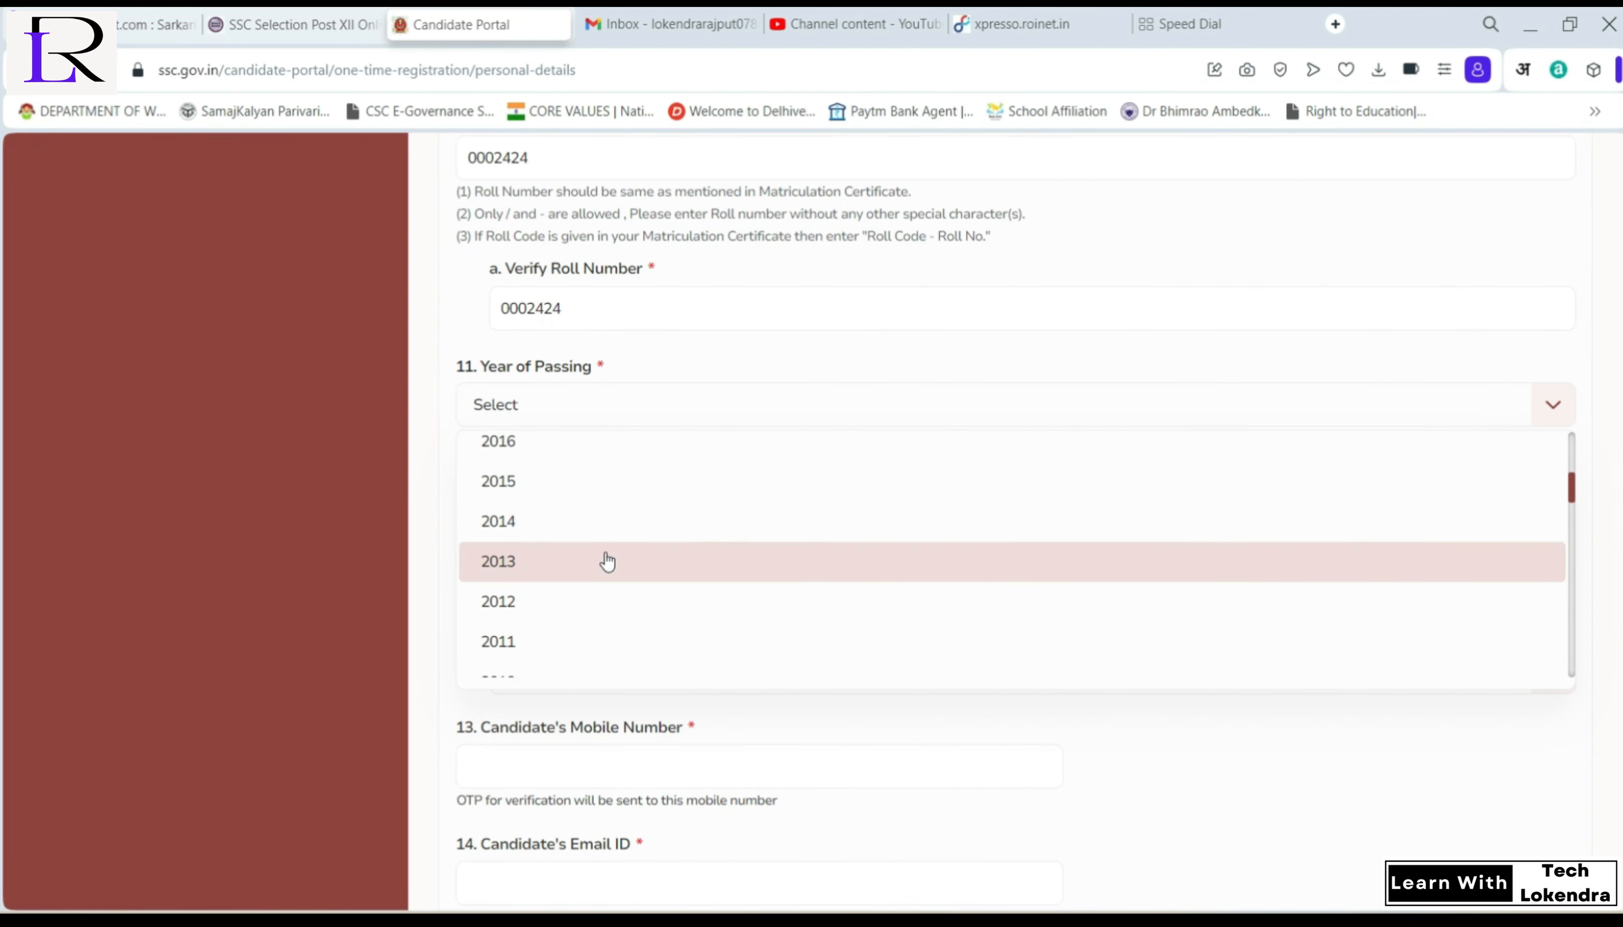
{"action": "left_click", "coordinate": [524, 566]}
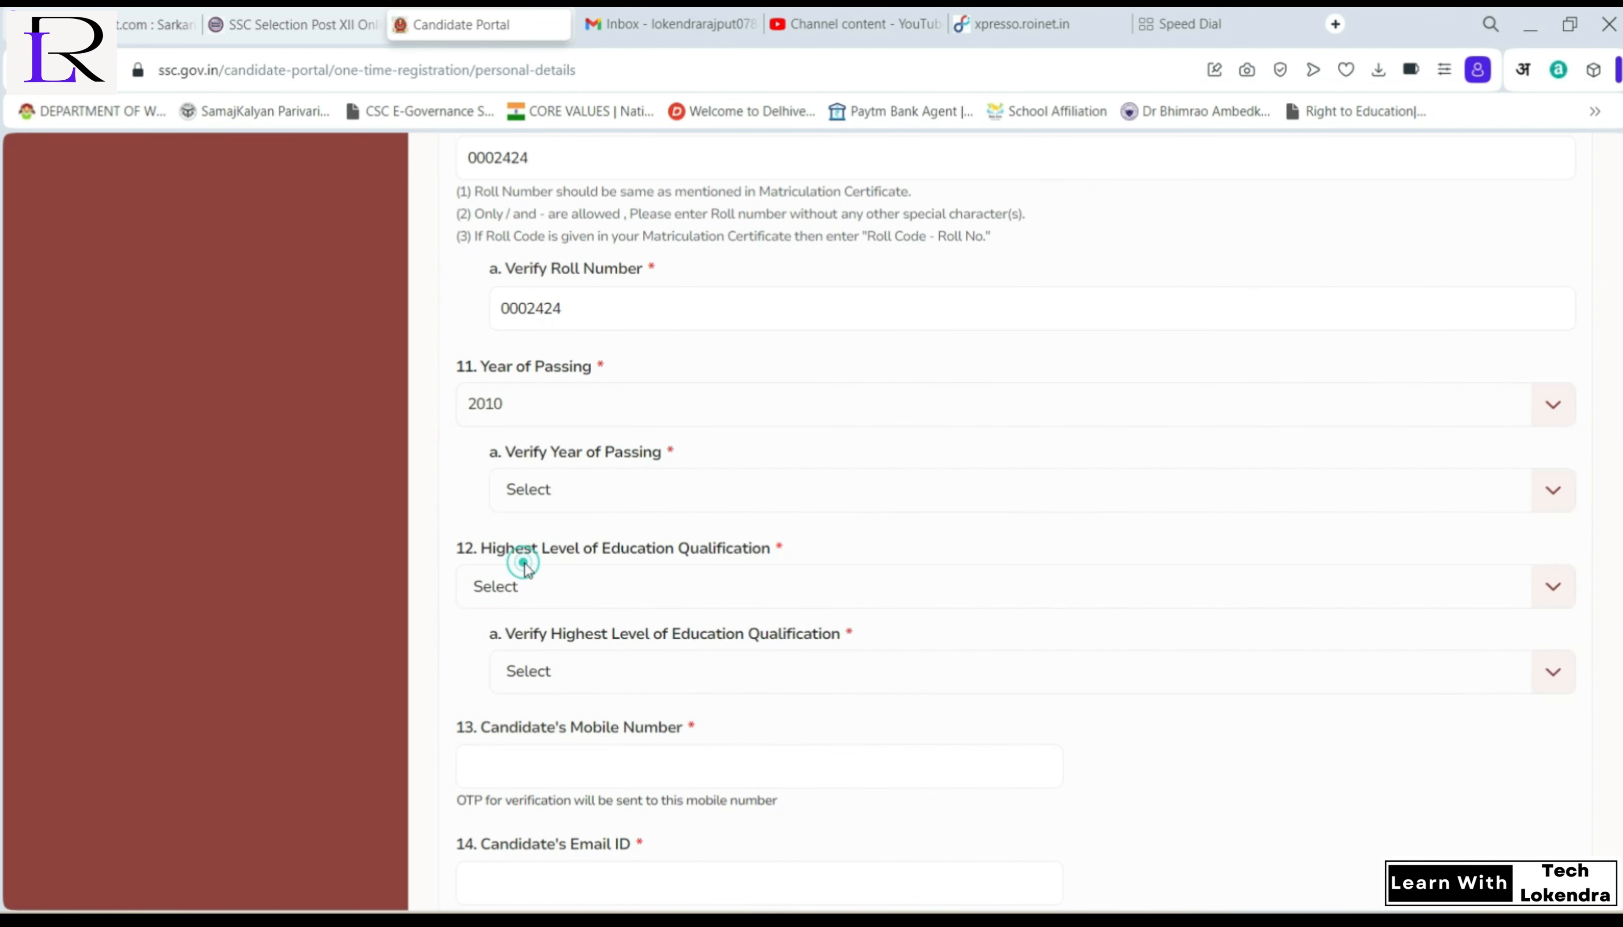
{"action": "left_click", "coordinate": [538, 492]}
{"action": "scroll", "coordinate": [548, 631], "scroll_direction": "down", "scroll_amount": 5}
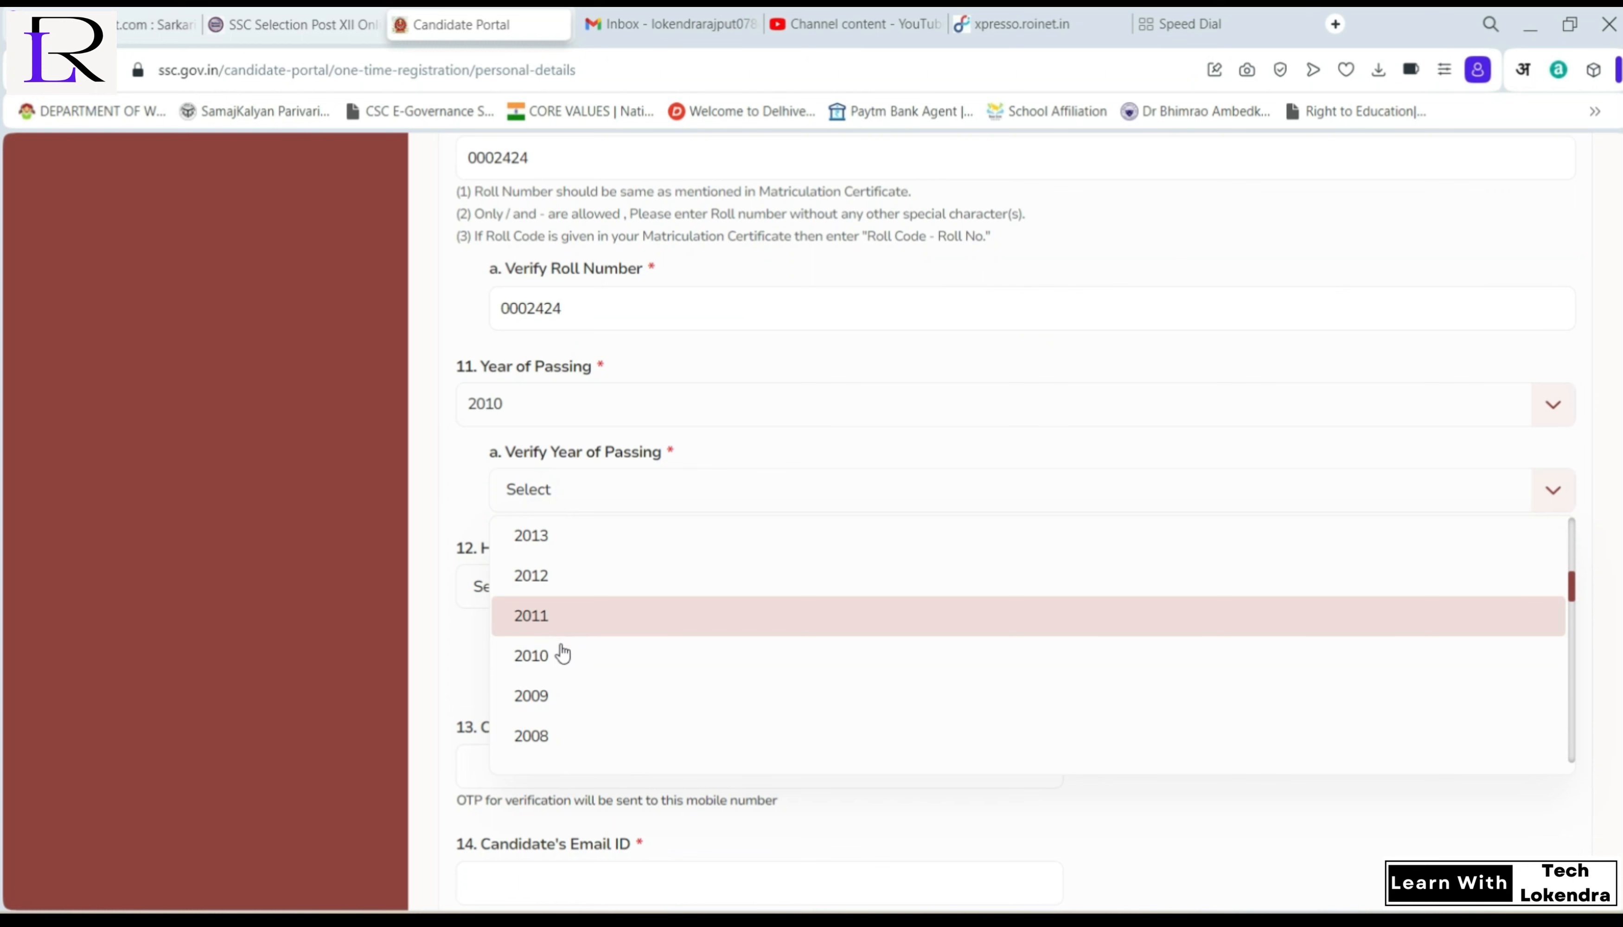
{"action": "left_click", "coordinate": [560, 651]}
{"action": "scroll", "coordinate": [566, 580], "scroll_direction": "down", "scroll_amount": 3}
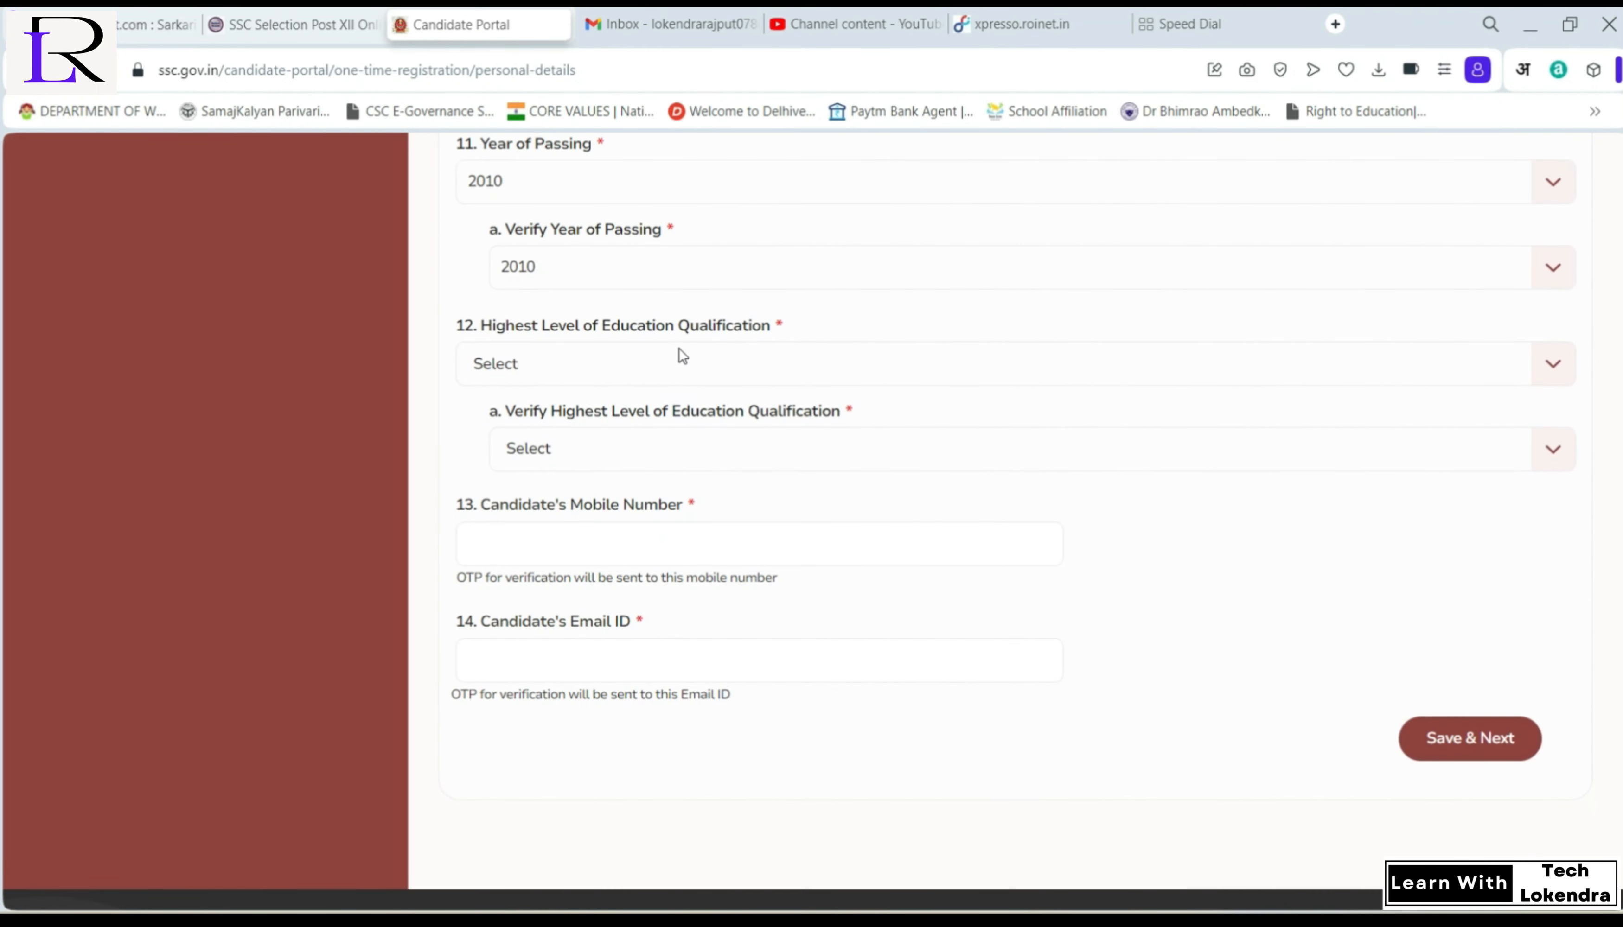
Step: Choose Higher Secondary (10+2) as highest qualification in both qualification dropdowns
{"action": "left_click", "coordinate": [684, 365]}
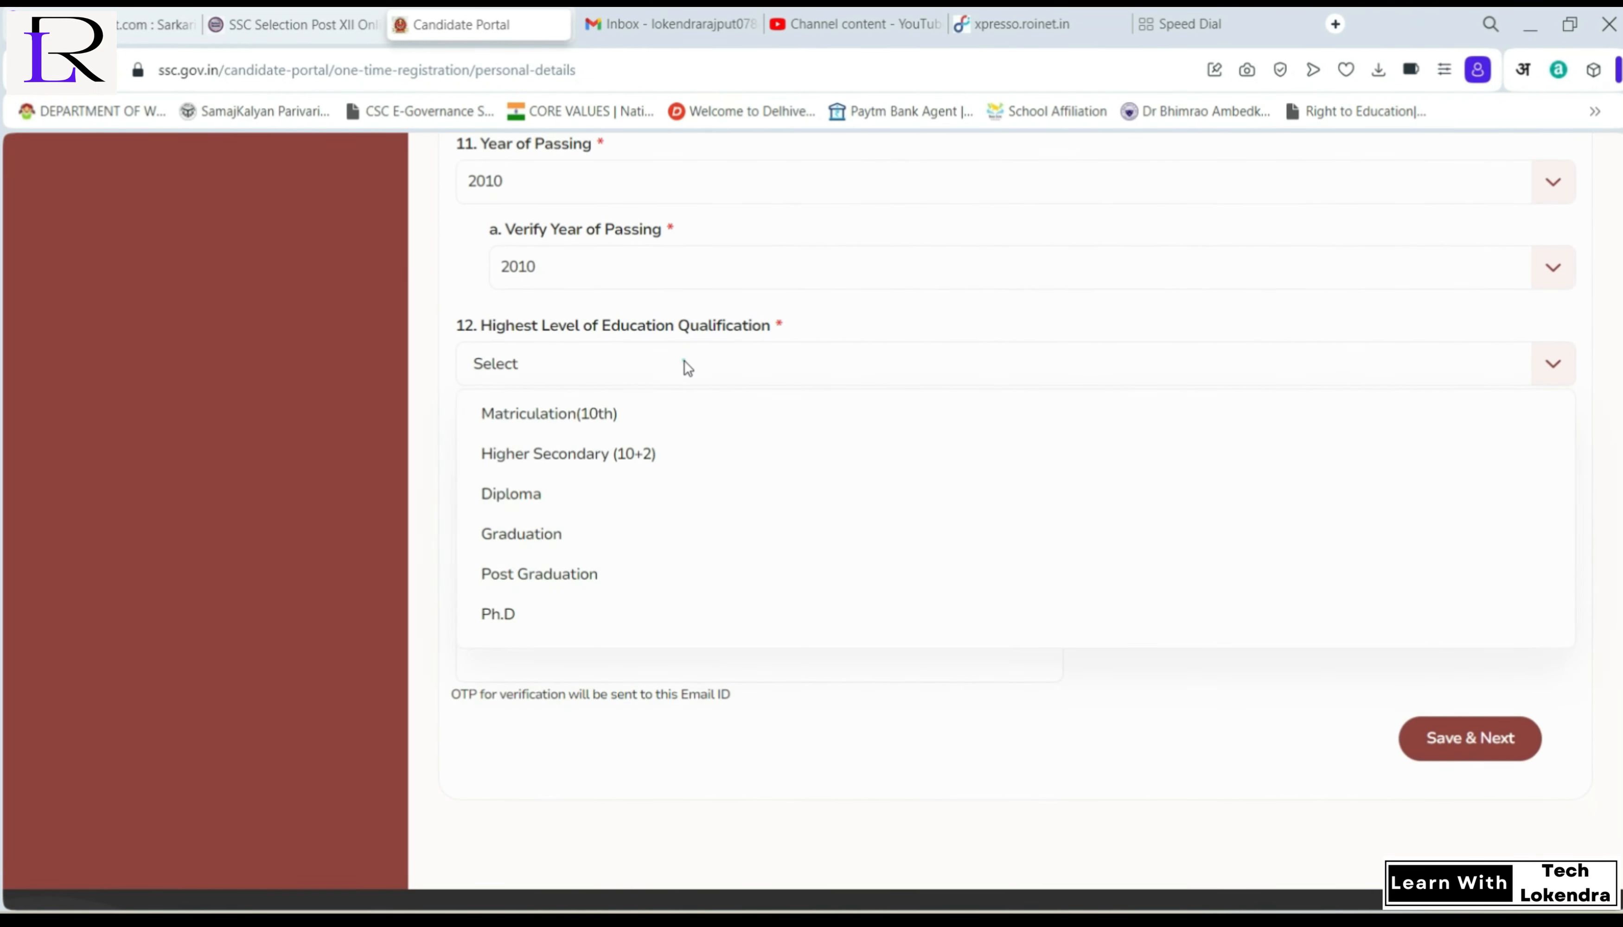
{"action": "left_click", "coordinate": [583, 460]}
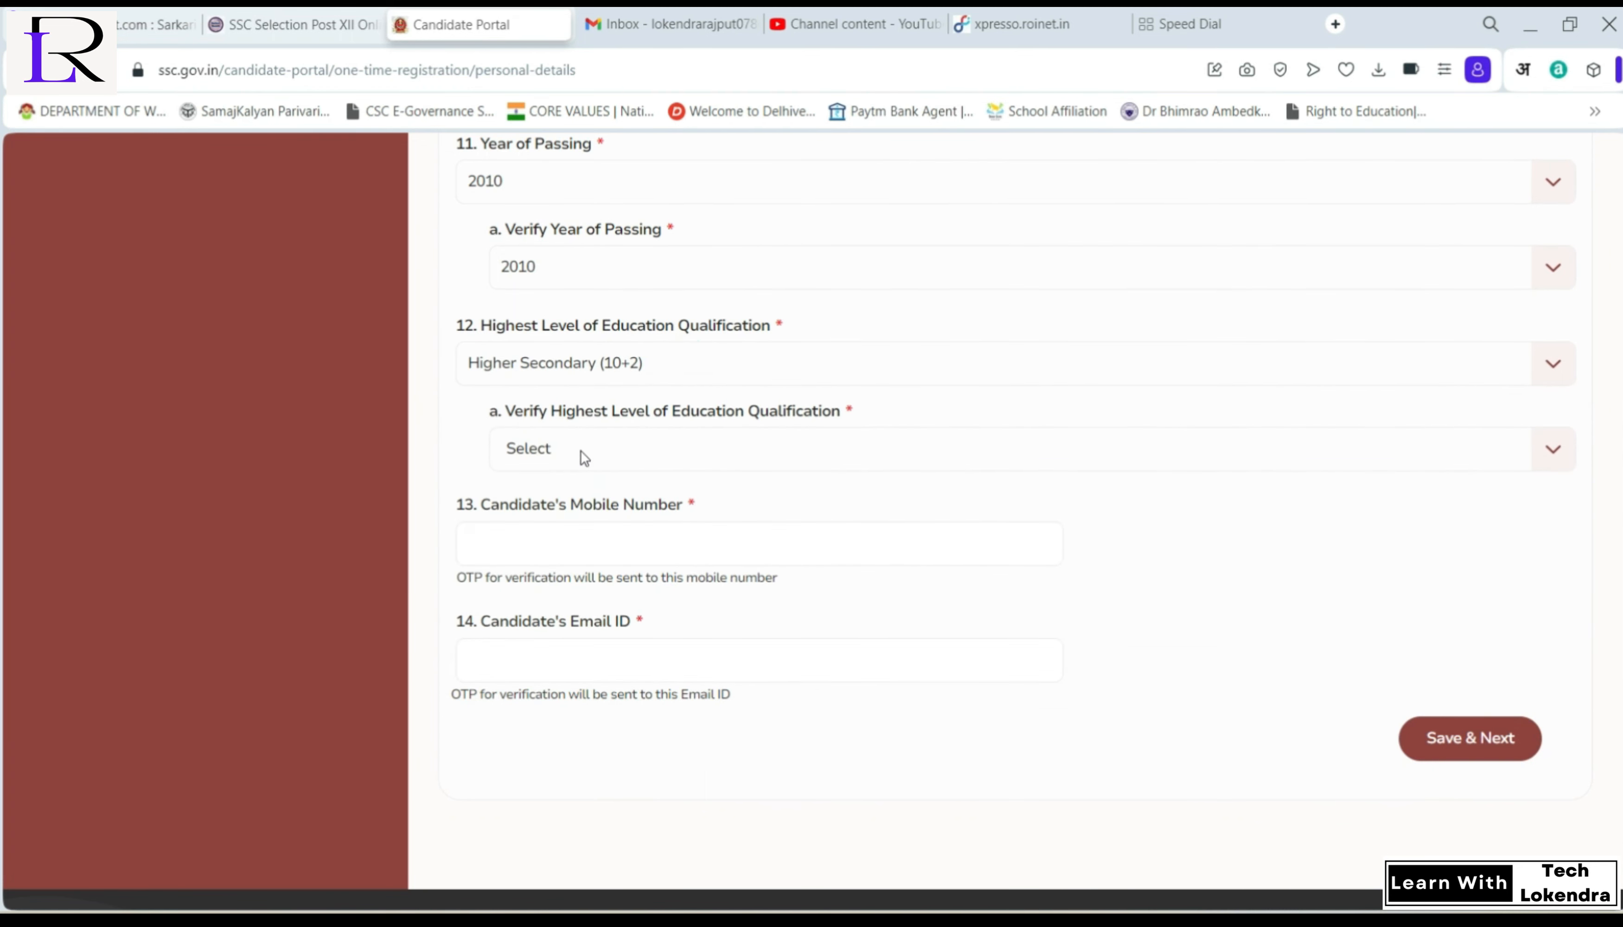
{"action": "left_click", "coordinate": [588, 447]}
{"action": "left_click", "coordinate": [581, 534]}
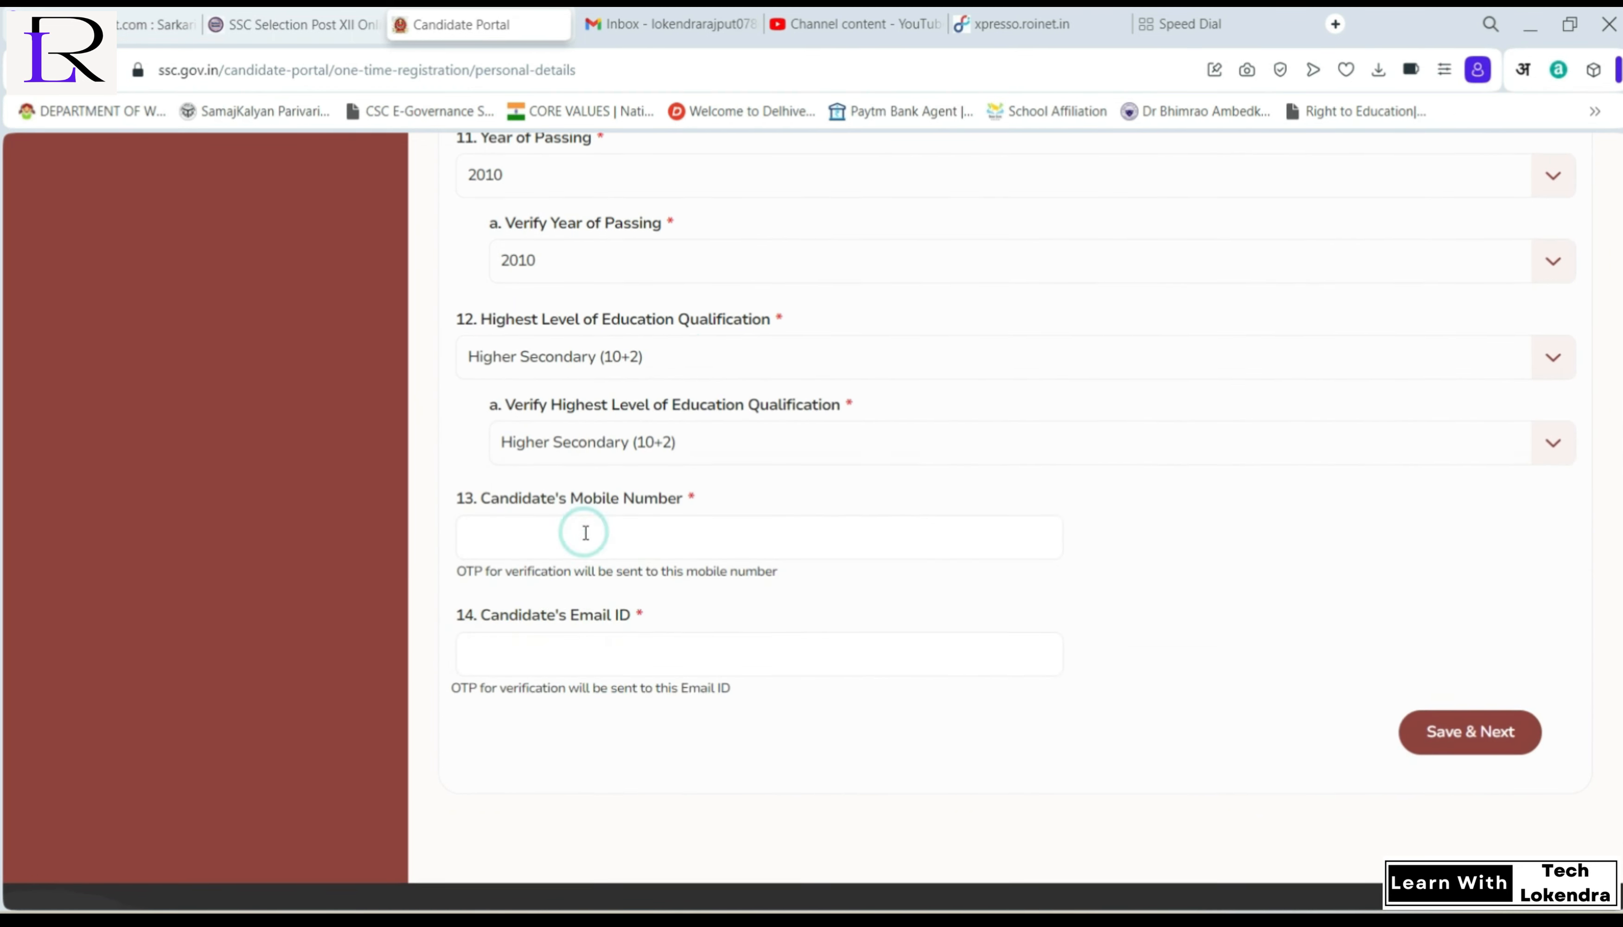
{"action": "scroll", "coordinate": [585, 533], "scroll_direction": "down", "scroll_amount": 2}
{"action": "left_click", "coordinate": [569, 428]}
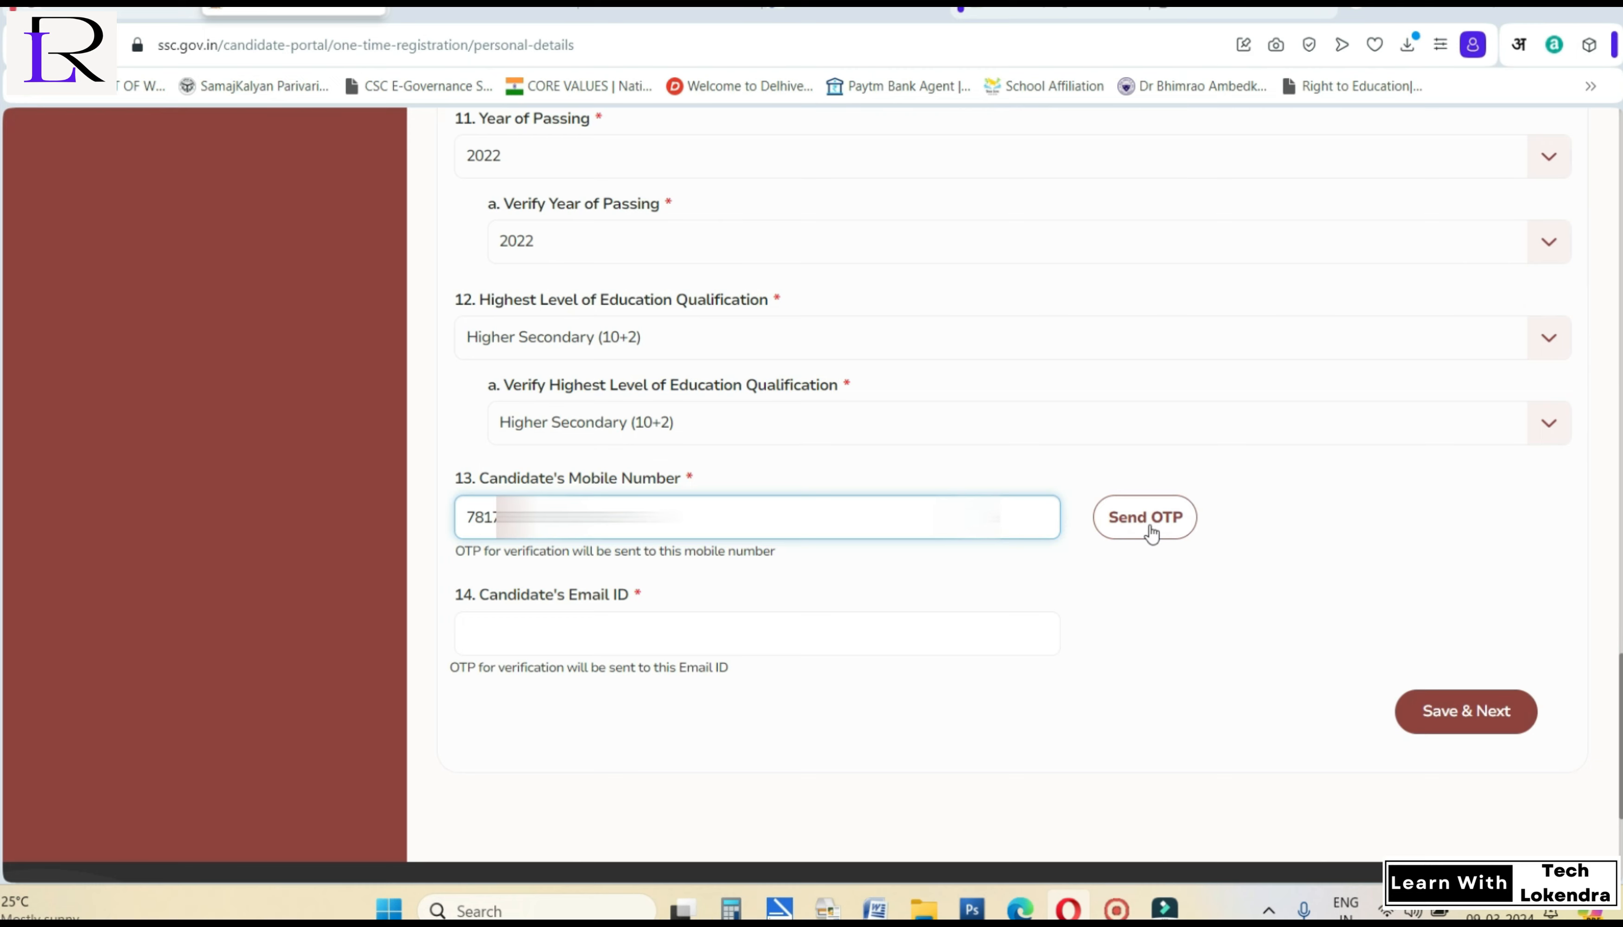
Step: Verify the mobile number with its OTP and fill in the candidate's e-mail ID
{"action": "left_click", "coordinate": [1150, 533]}
{"action": "scroll", "coordinate": [1150, 525], "scroll_direction": "down", "scroll_amount": 3}
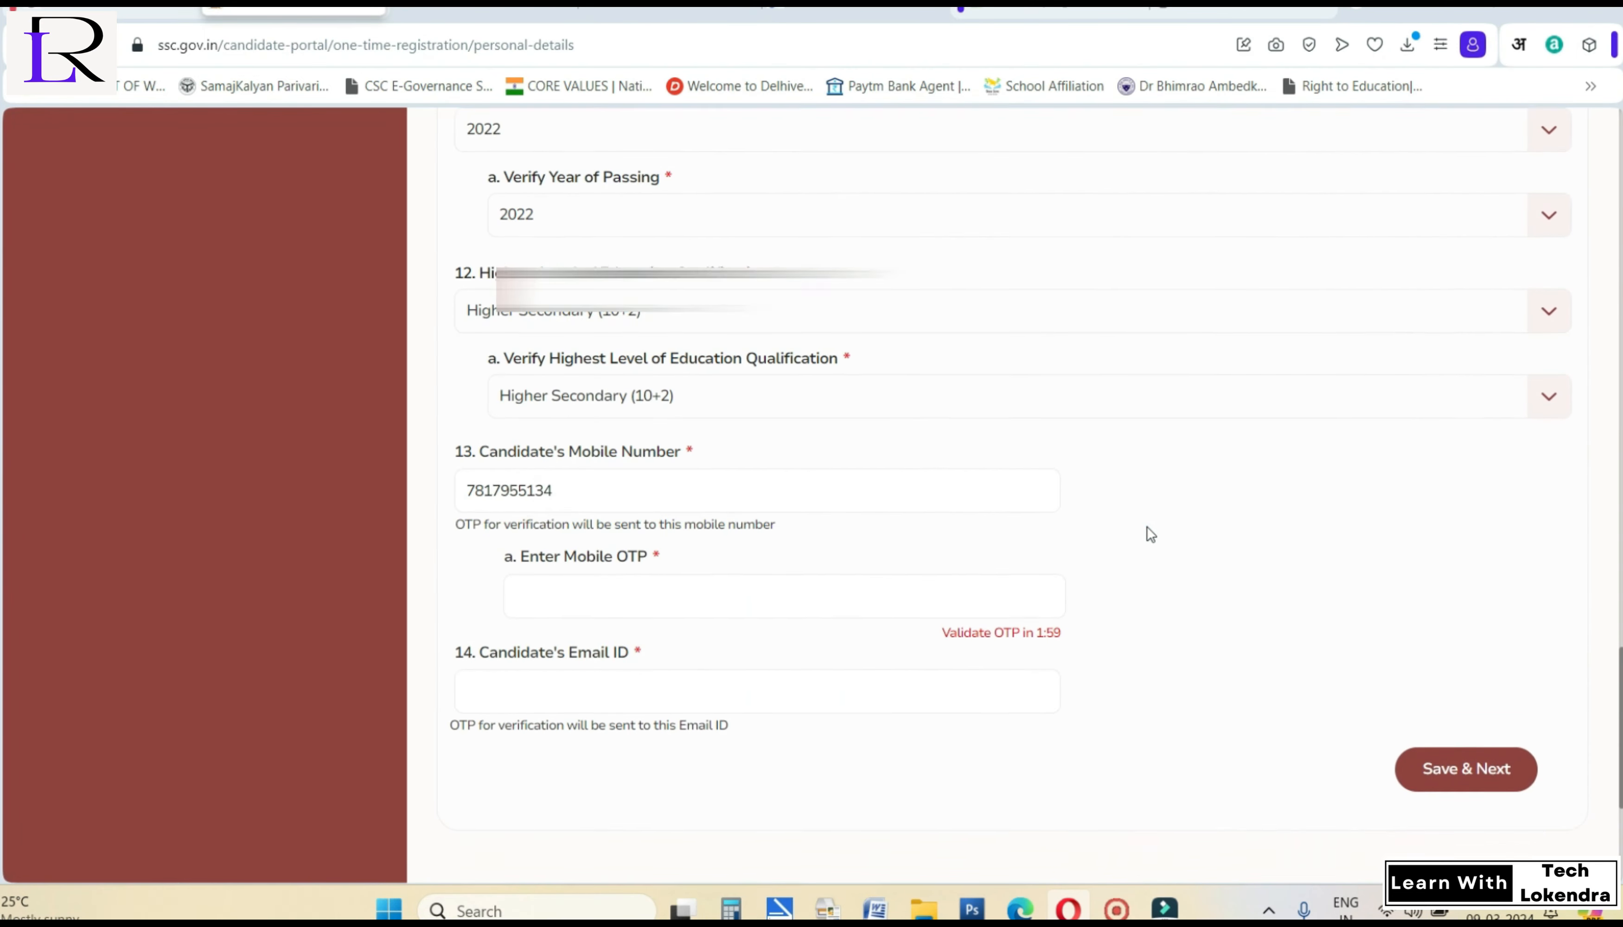
{"action": "left_click", "coordinate": [634, 405]}
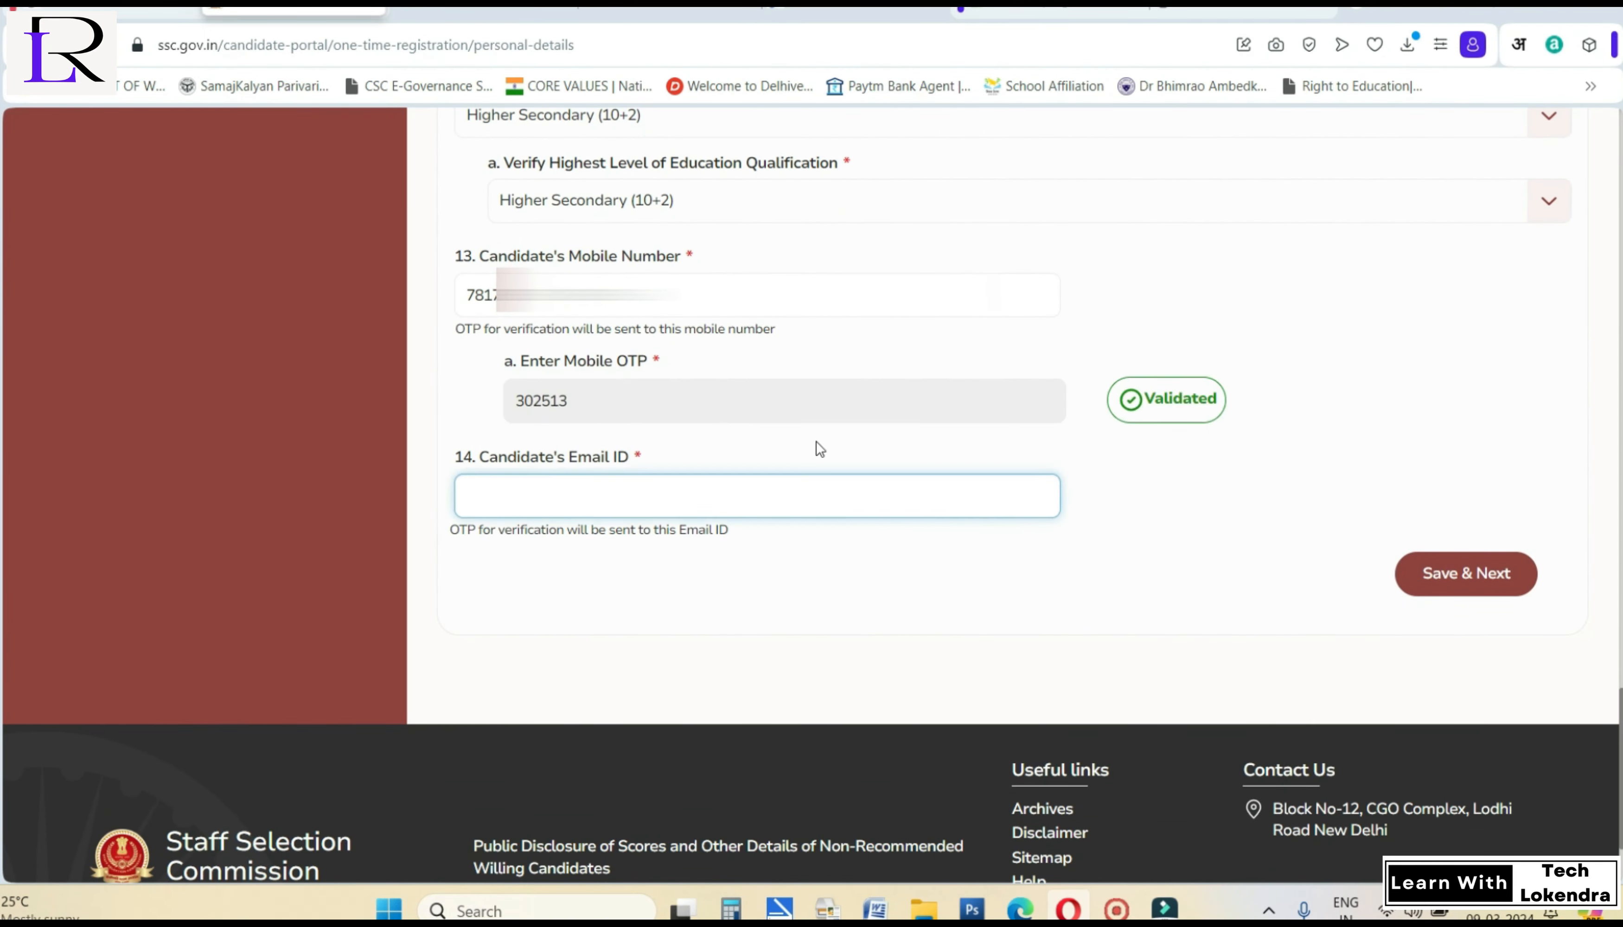
{"action": "type", "text": "man"}
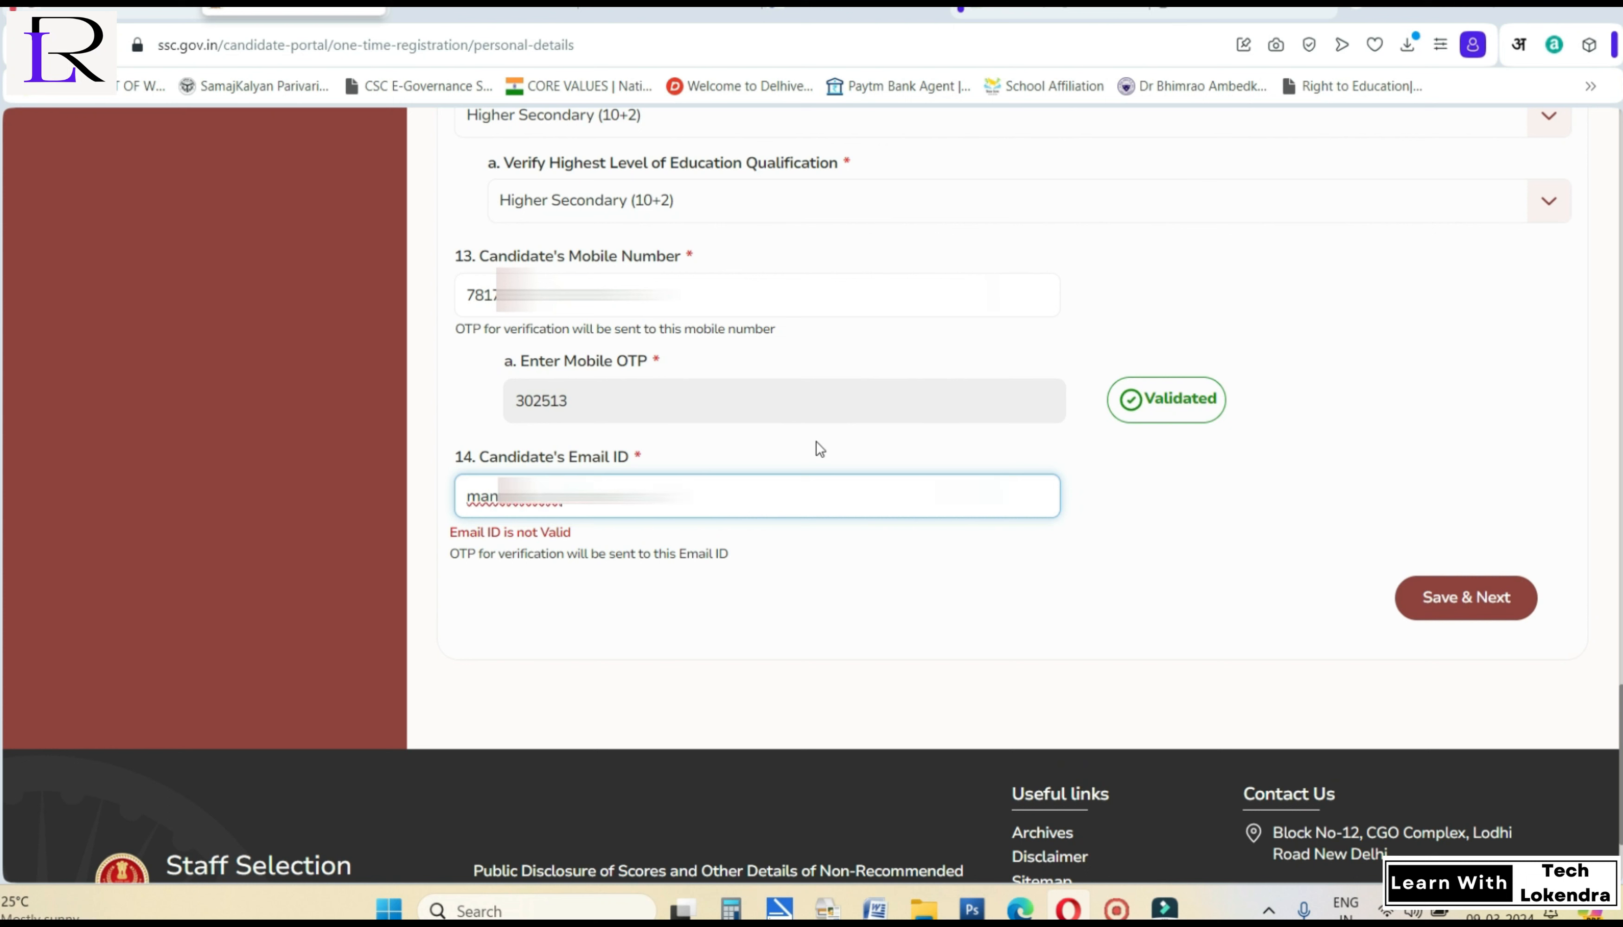
{"action": "type", "text": "a"}
{"action": "type", "text": "a"}
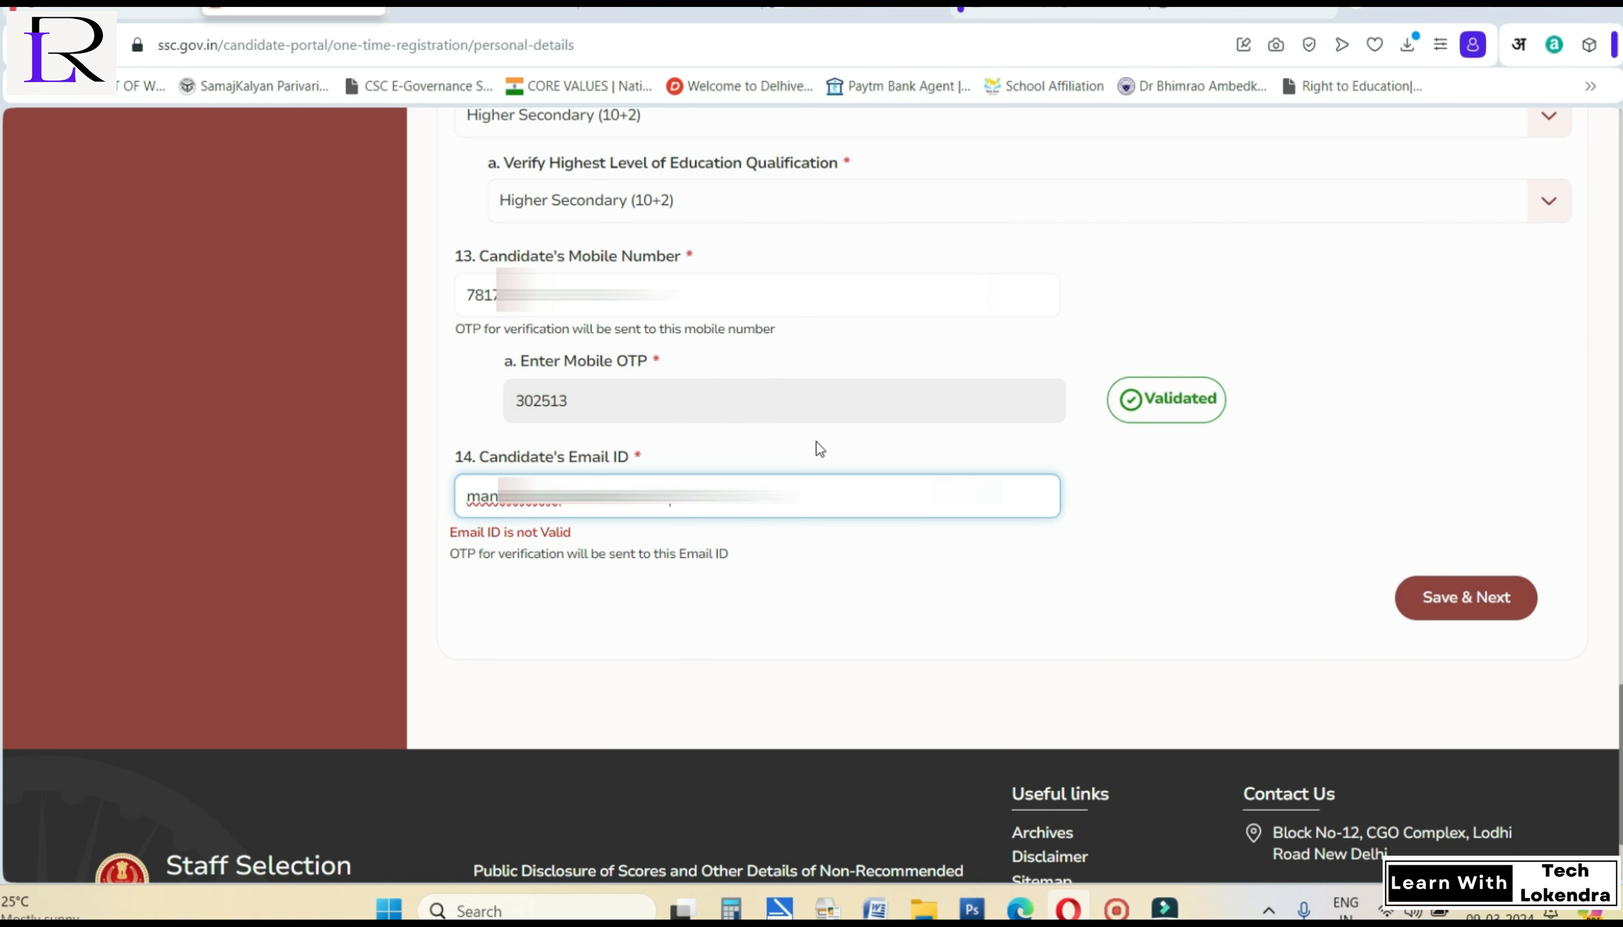
{"action": "left_click", "coordinate": [817, 441]}
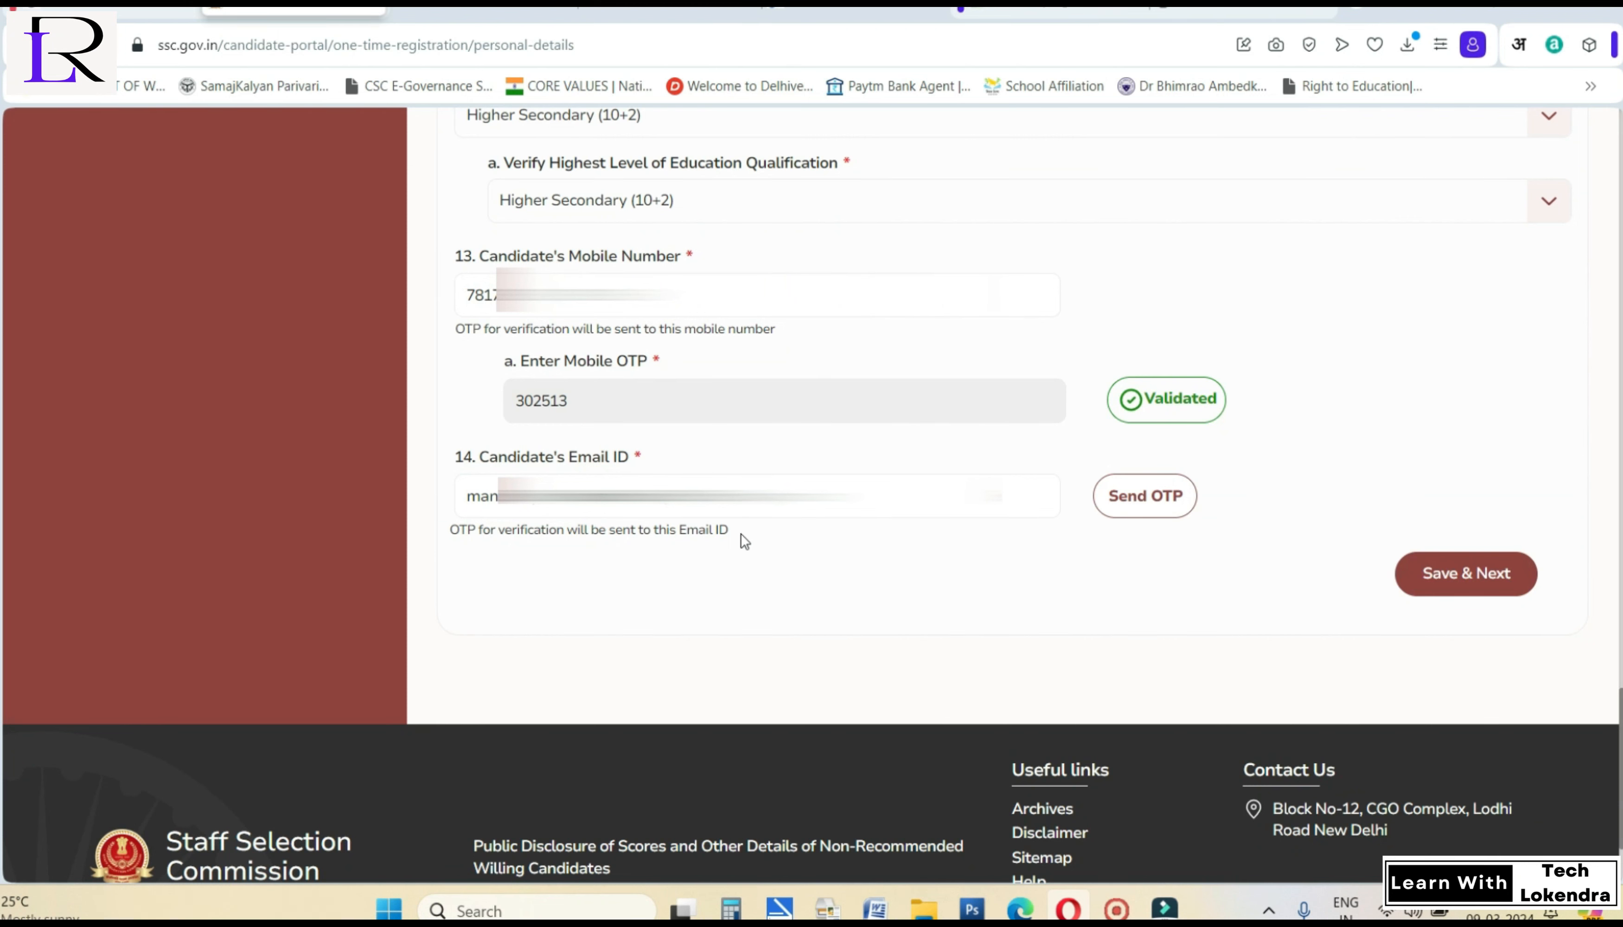
Step: Validate the e-mail with its OTP, save Personal Details, and dismiss the Success message
{"action": "left_click", "coordinate": [1155, 493]}
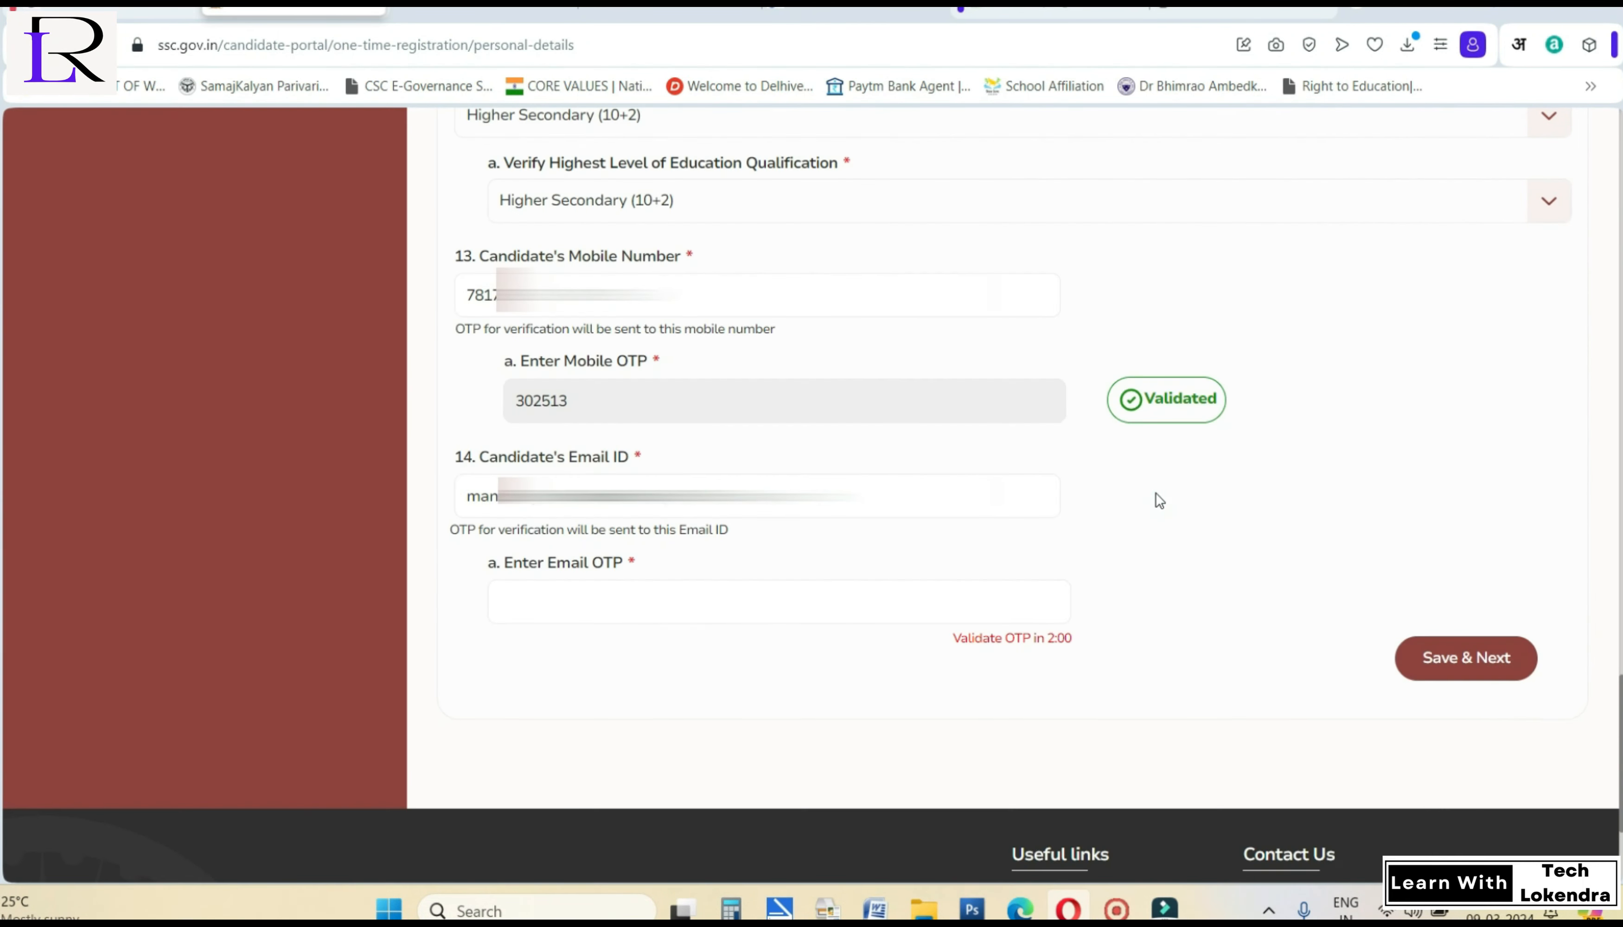
{"action": "left_click", "coordinate": [813, 612]}
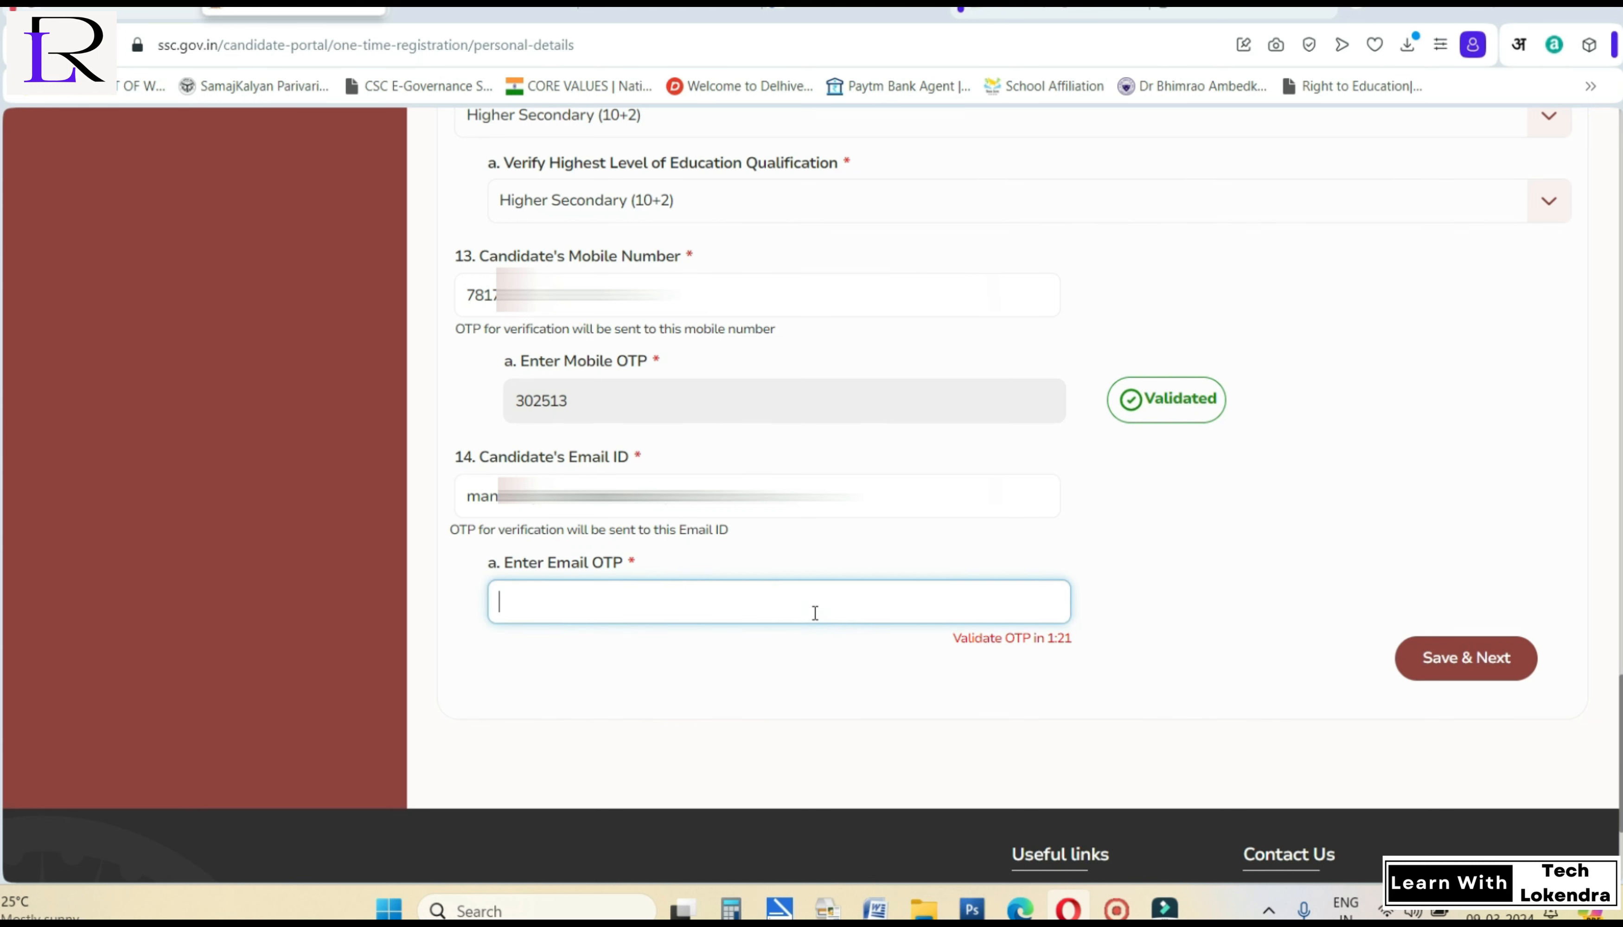
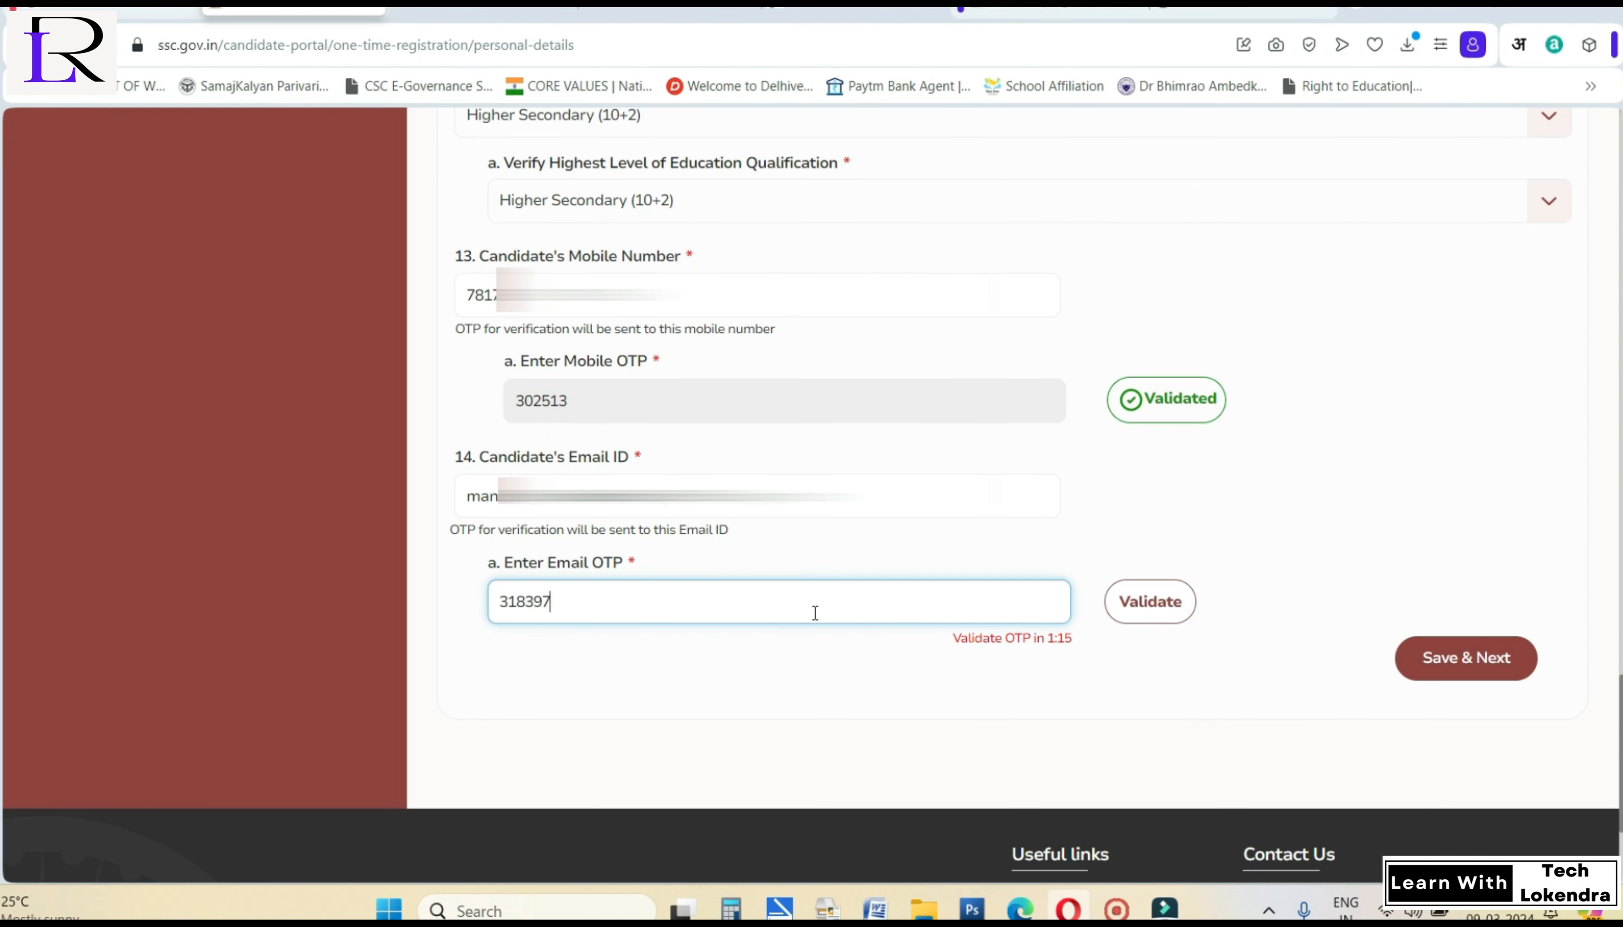
{"action": "left_click", "coordinate": [1151, 619]}
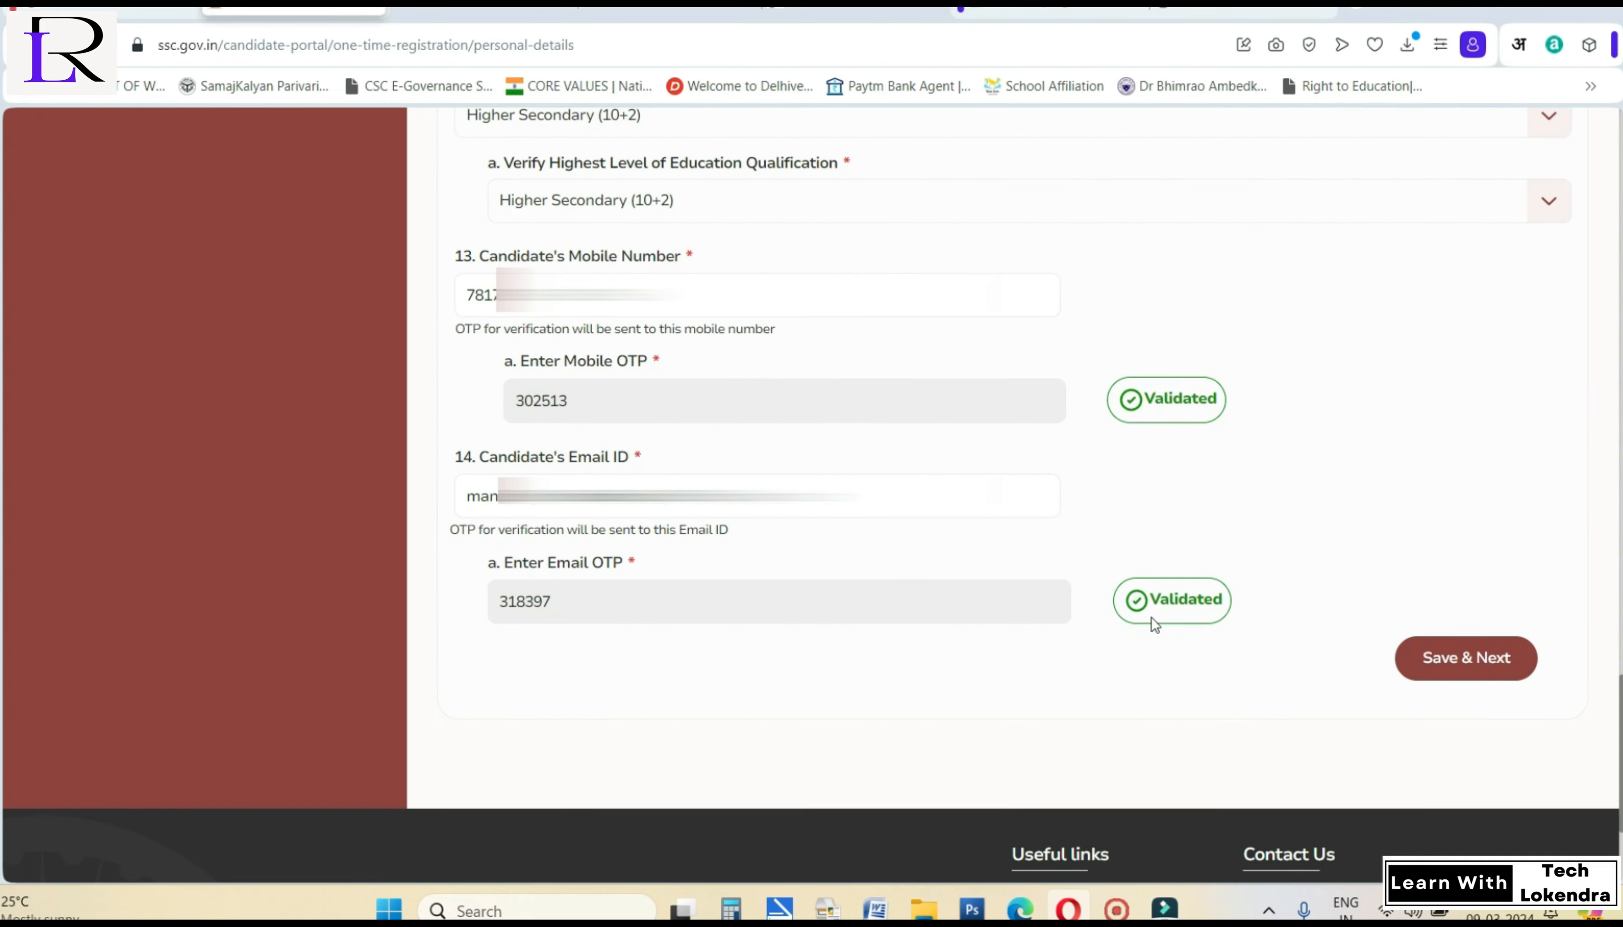
{"action": "left_click", "coordinate": [1475, 659]}
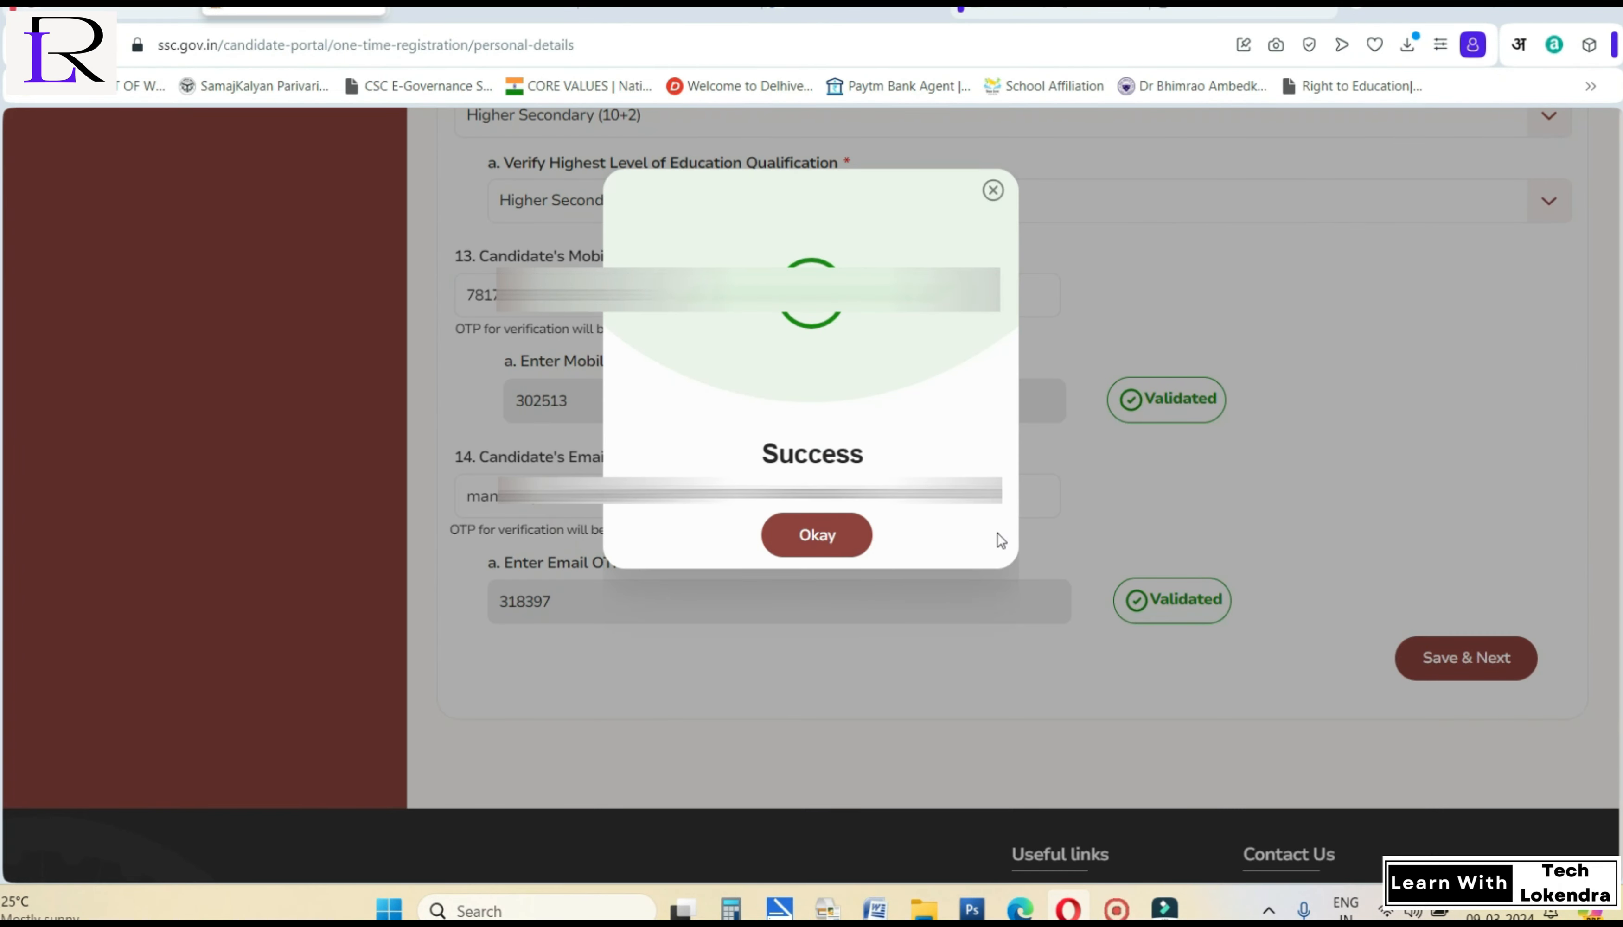
{"action": "left_click", "coordinate": [808, 544]}
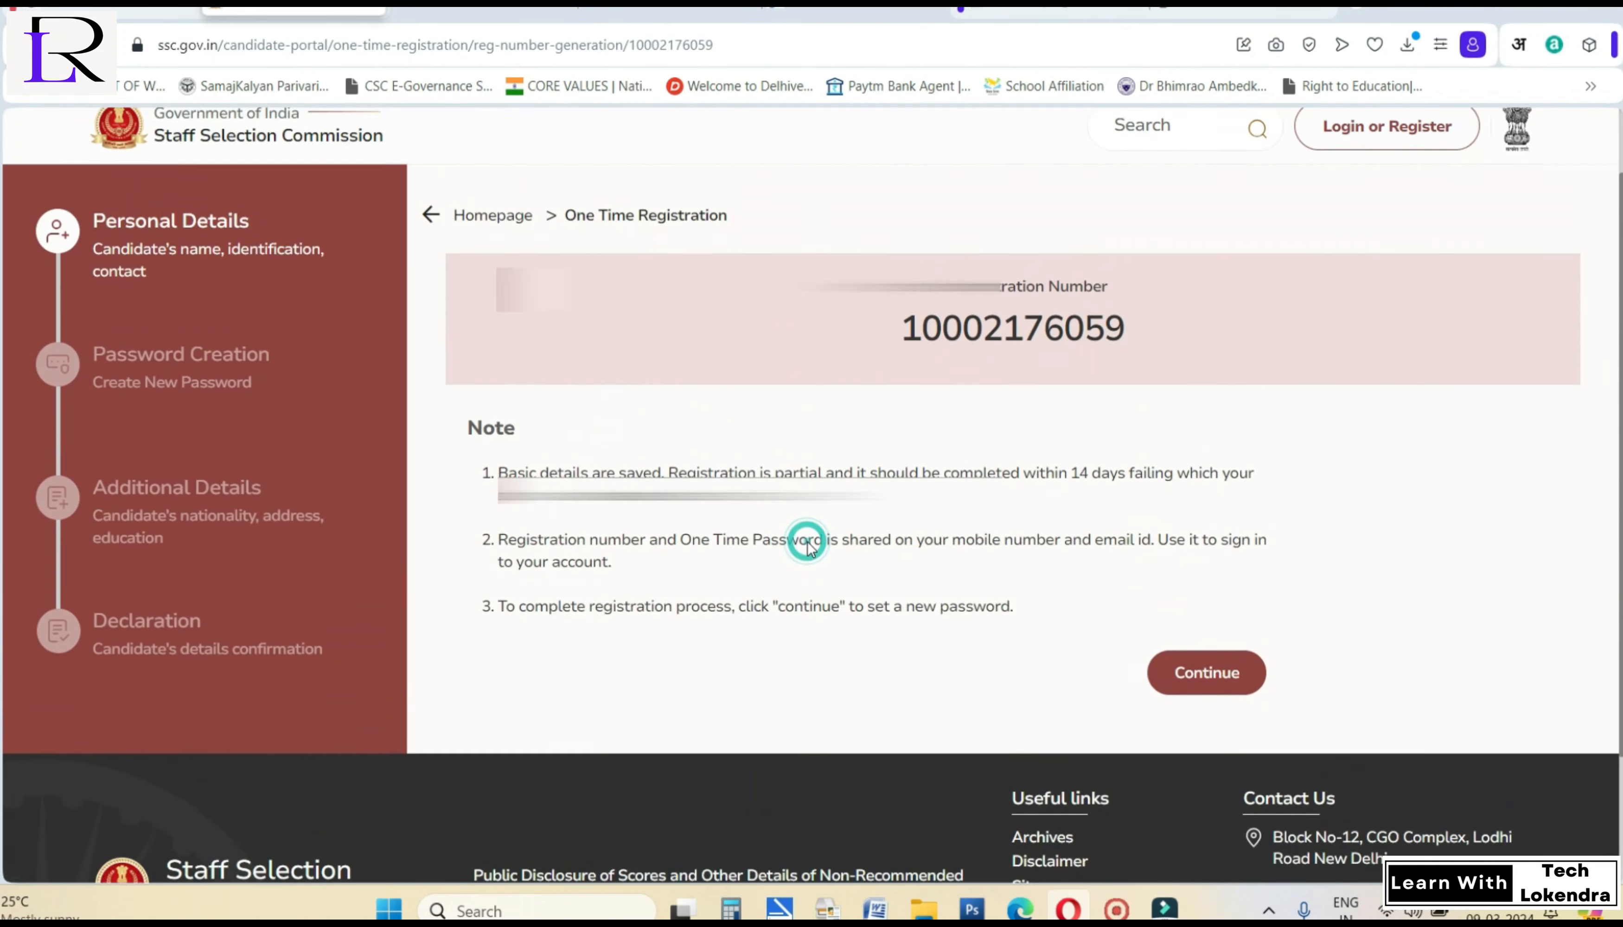
Step: Copy the generated registration number and continue to the candidate sign-in page
{"action": "scroll", "coordinate": [809, 544], "scroll_direction": "up", "scroll_amount": 1}
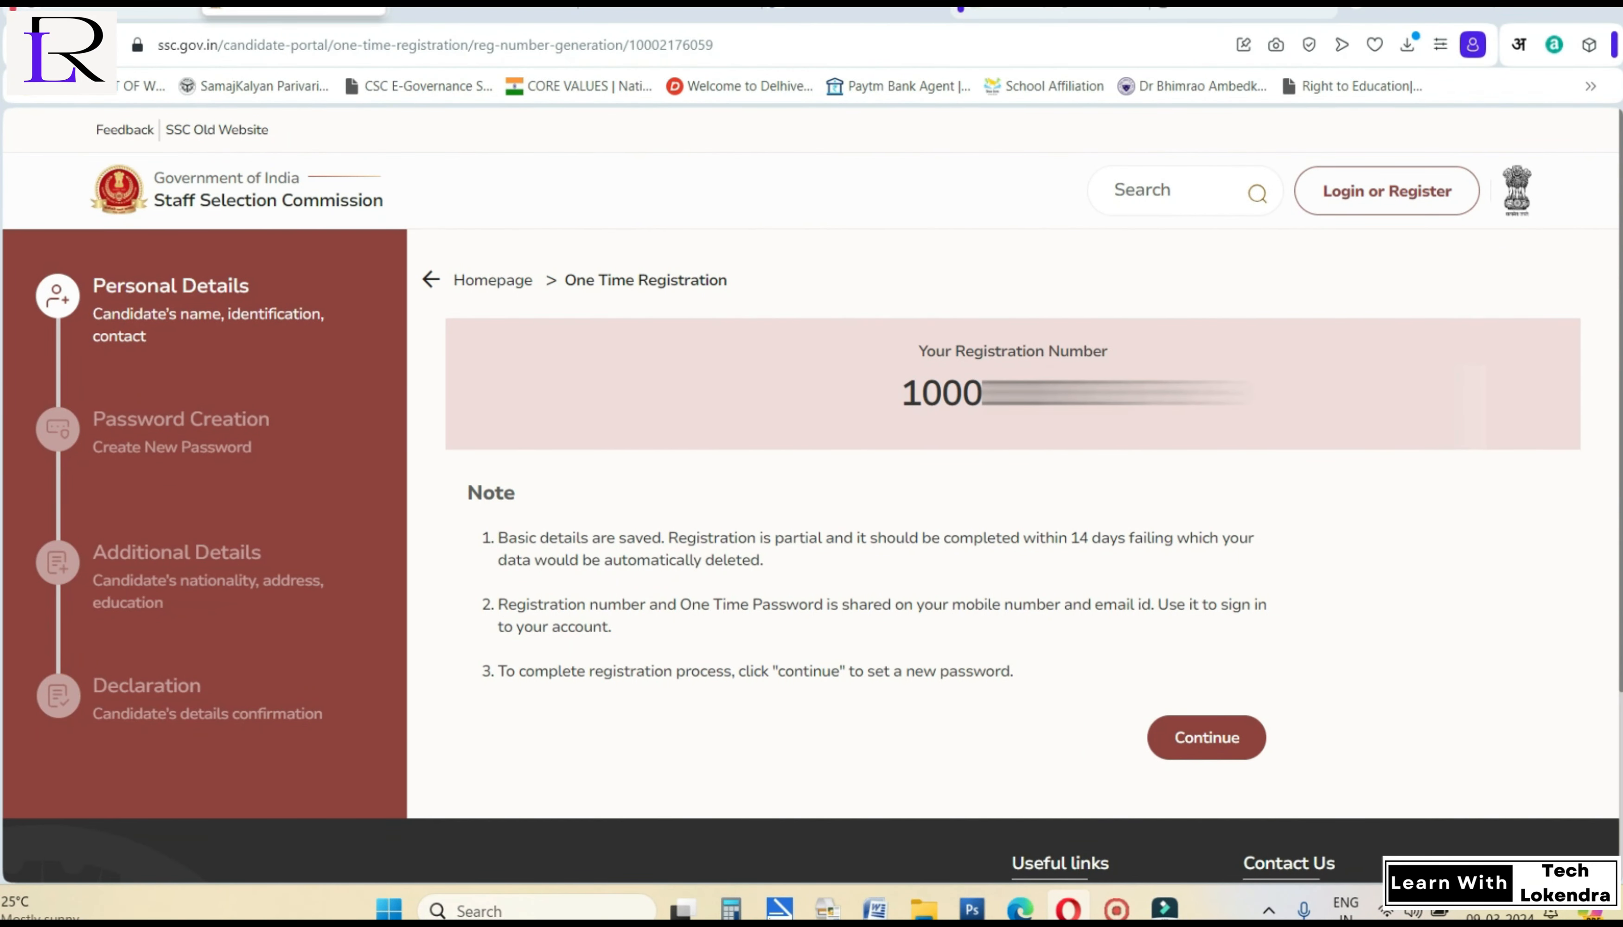
{"action": "scroll", "coordinate": [1159, 637], "scroll_direction": "down", "scroll_amount": 3}
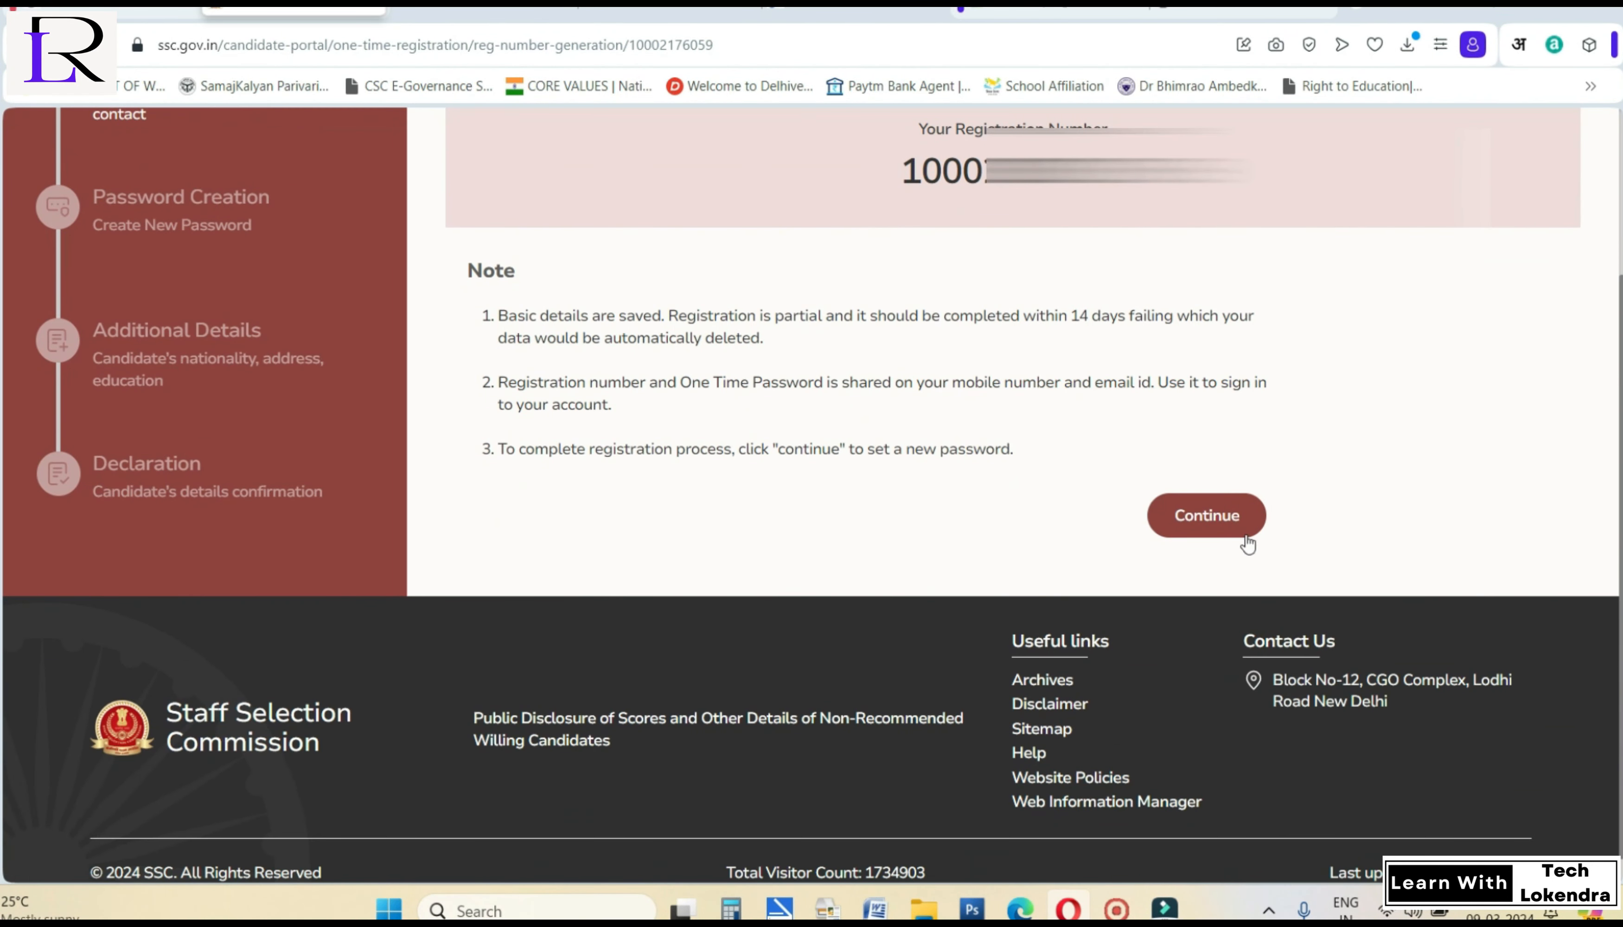
{"action": "left_click_drag", "start_coordinate": [1243, 170], "coordinate": [910, 152]}
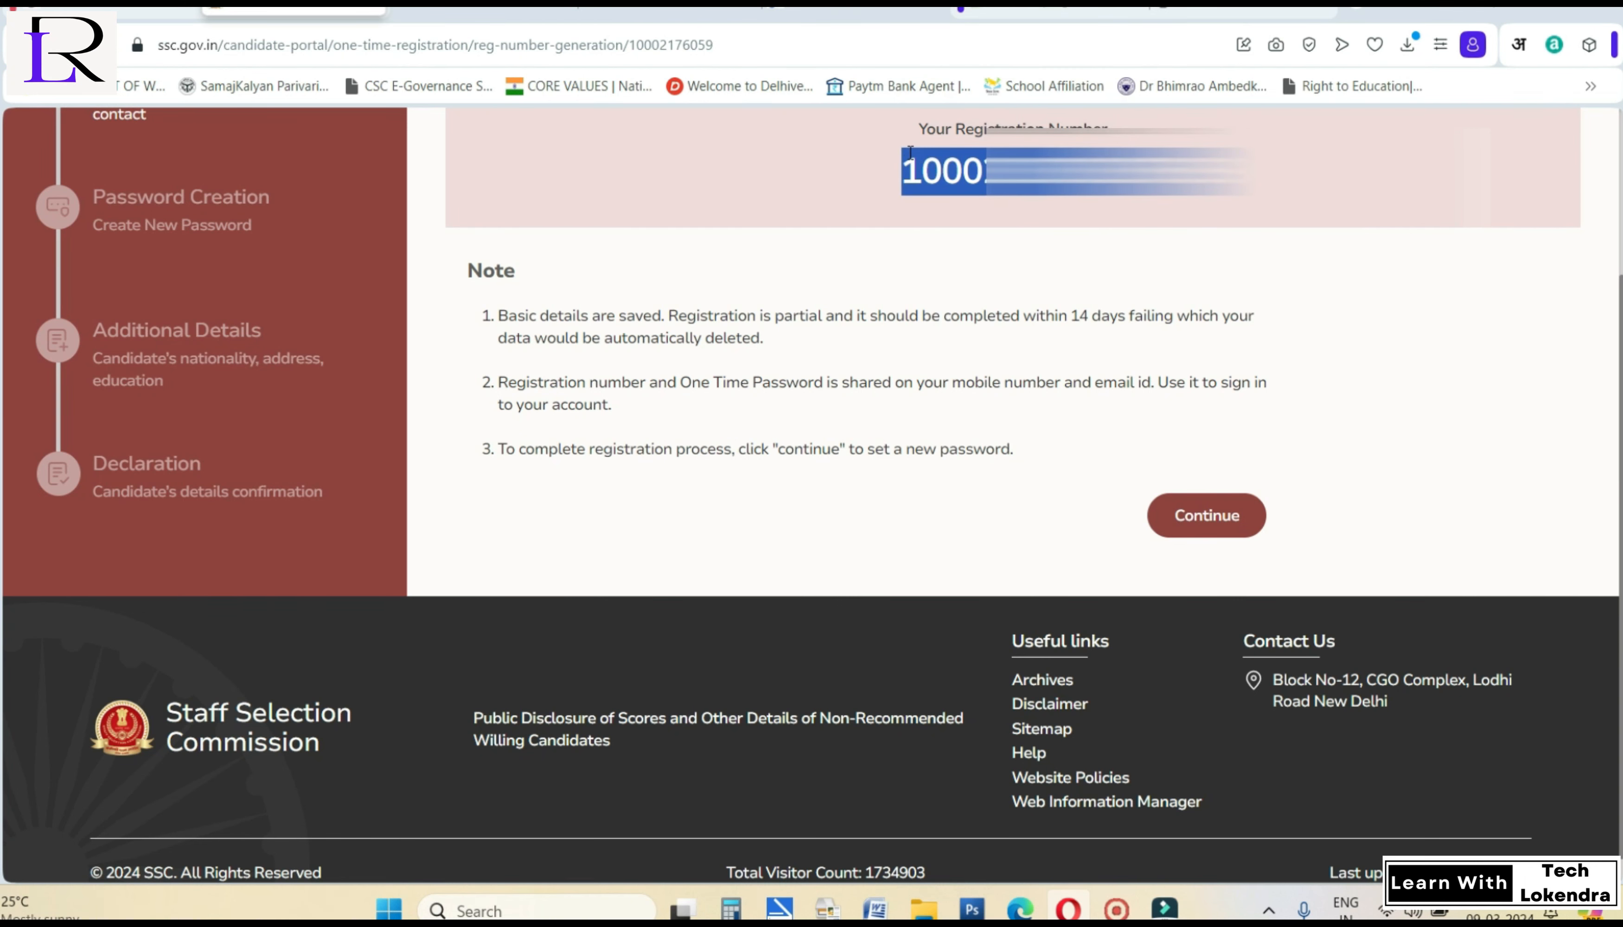
{"action": "left_click", "coordinate": [1134, 462]}
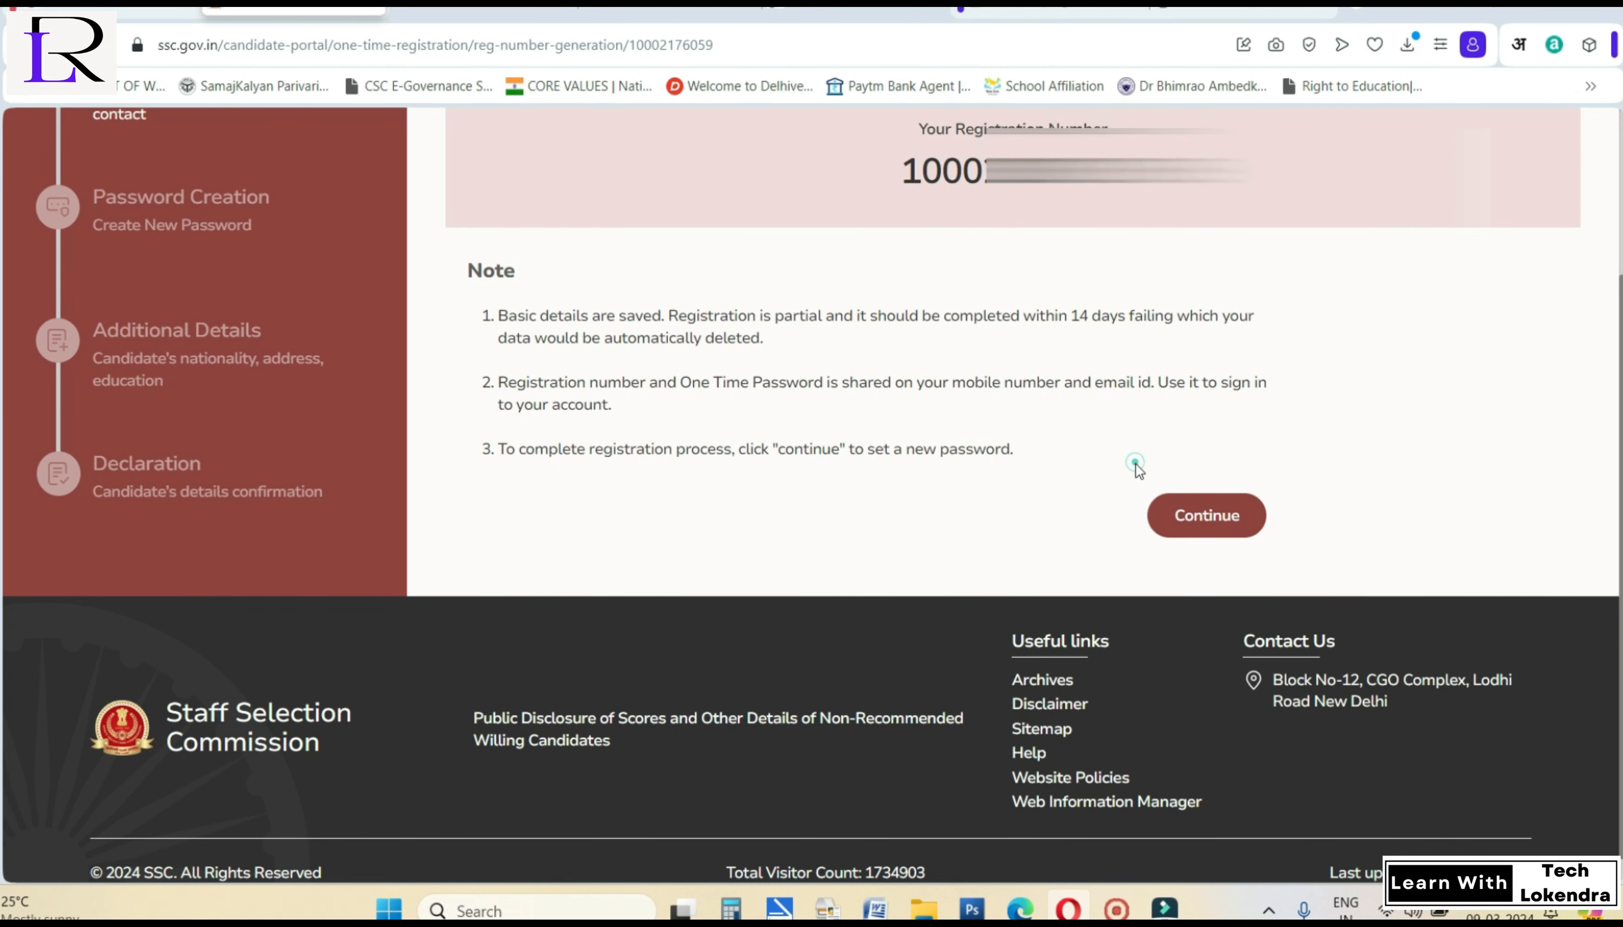
{"action": "left_click", "coordinate": [1198, 510]}
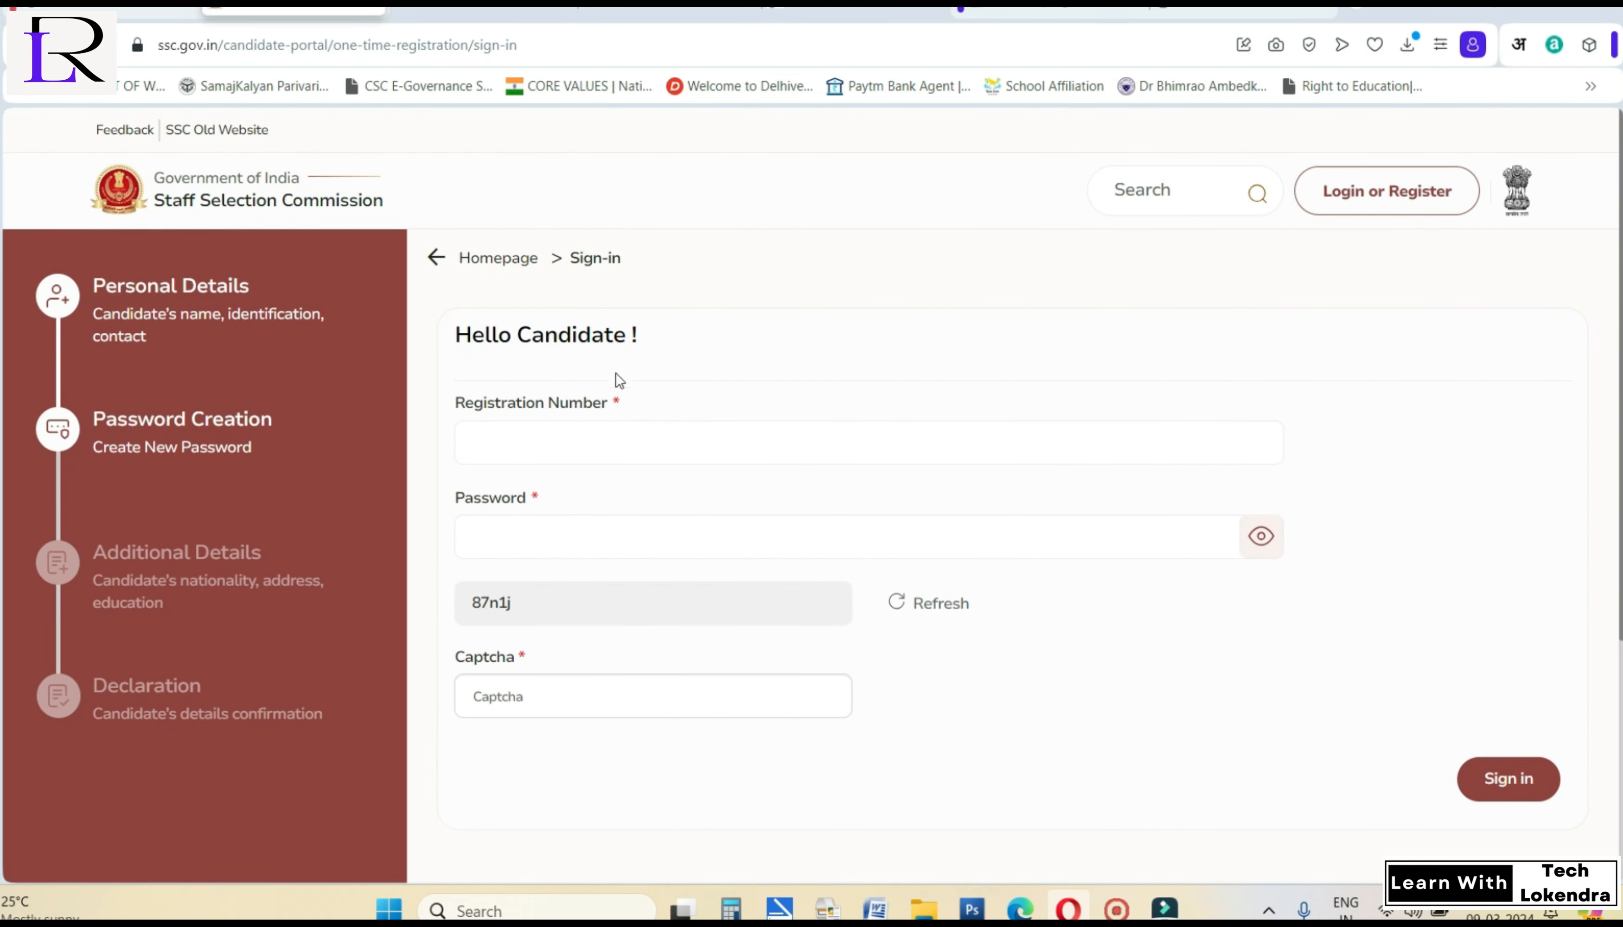
Step: Sign in with the pasted registration number, the emailed one-time password and the displayed captcha
{"action": "left_click", "coordinate": [618, 441]}
{"action": "key", "text": "ctrl+v"}
{"action": "key", "text": "ctrl+v"}
{"action": "left_click", "coordinate": [615, 529]}
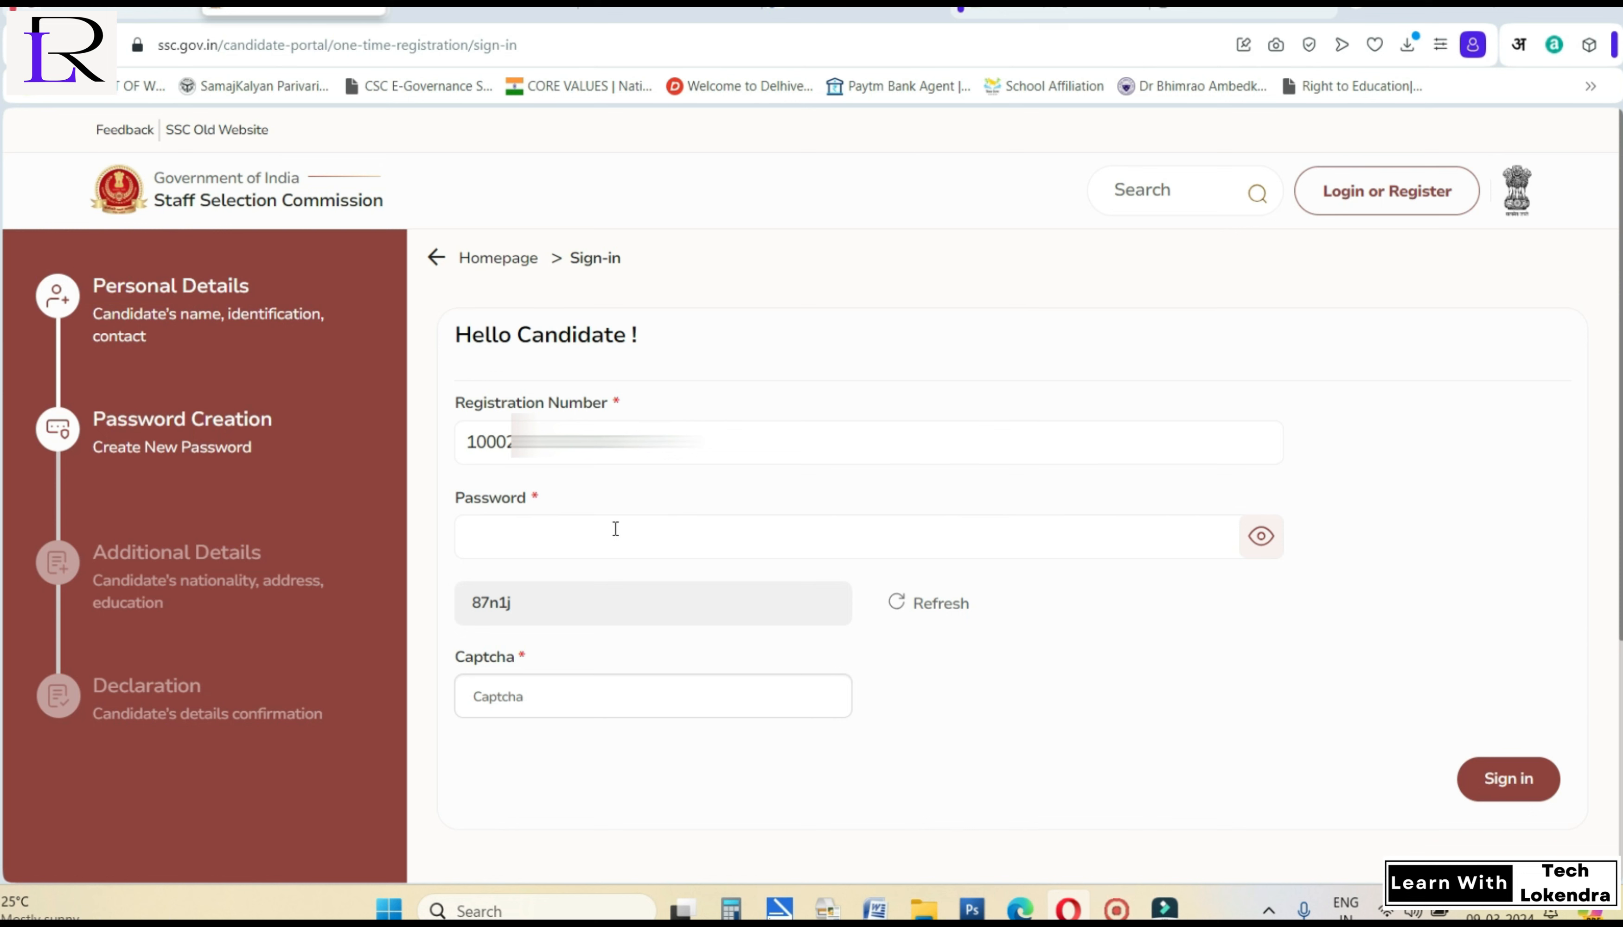
{"action": "left_click", "coordinate": [604, 695]}
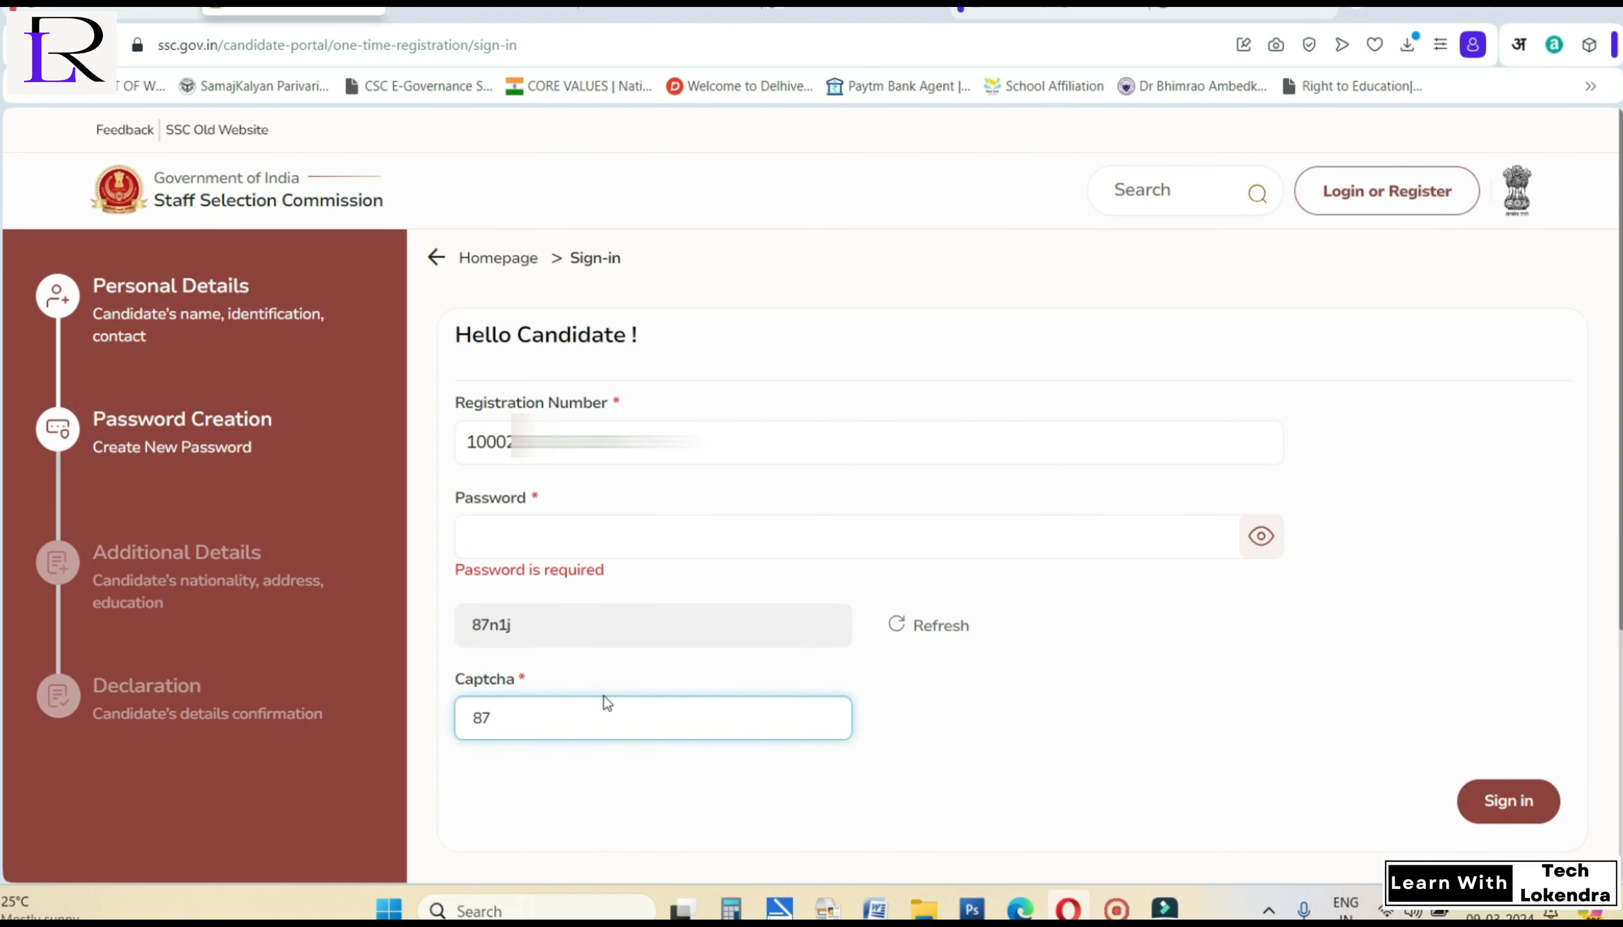
{"action": "left_click", "coordinate": [608, 535]}
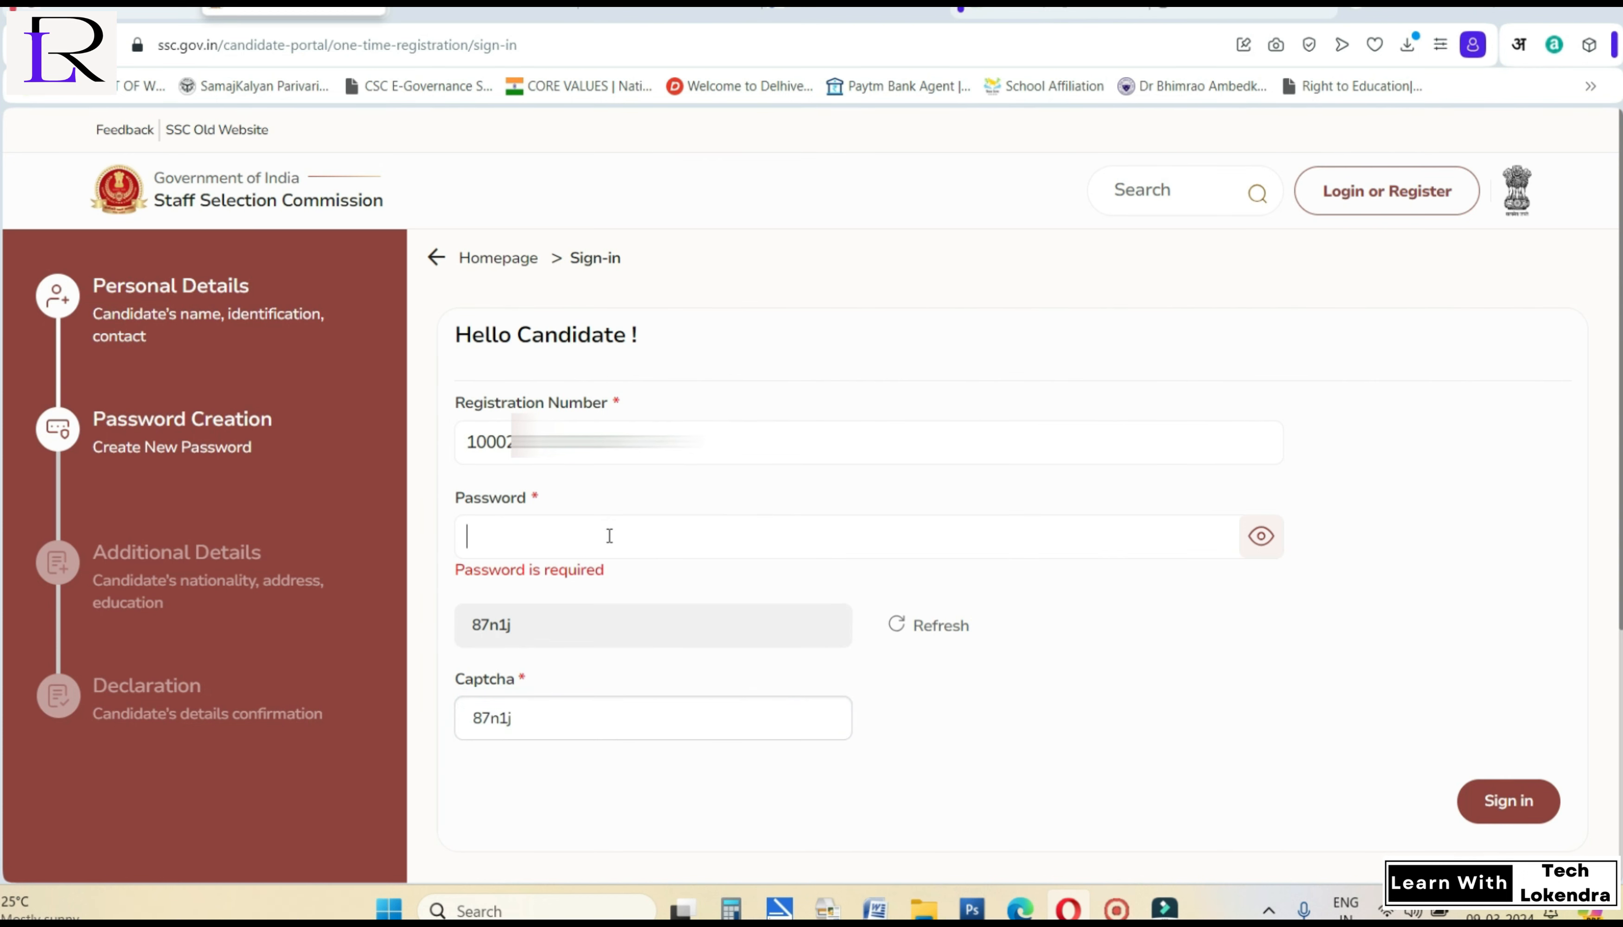
{"action": "type", "text": "******"}
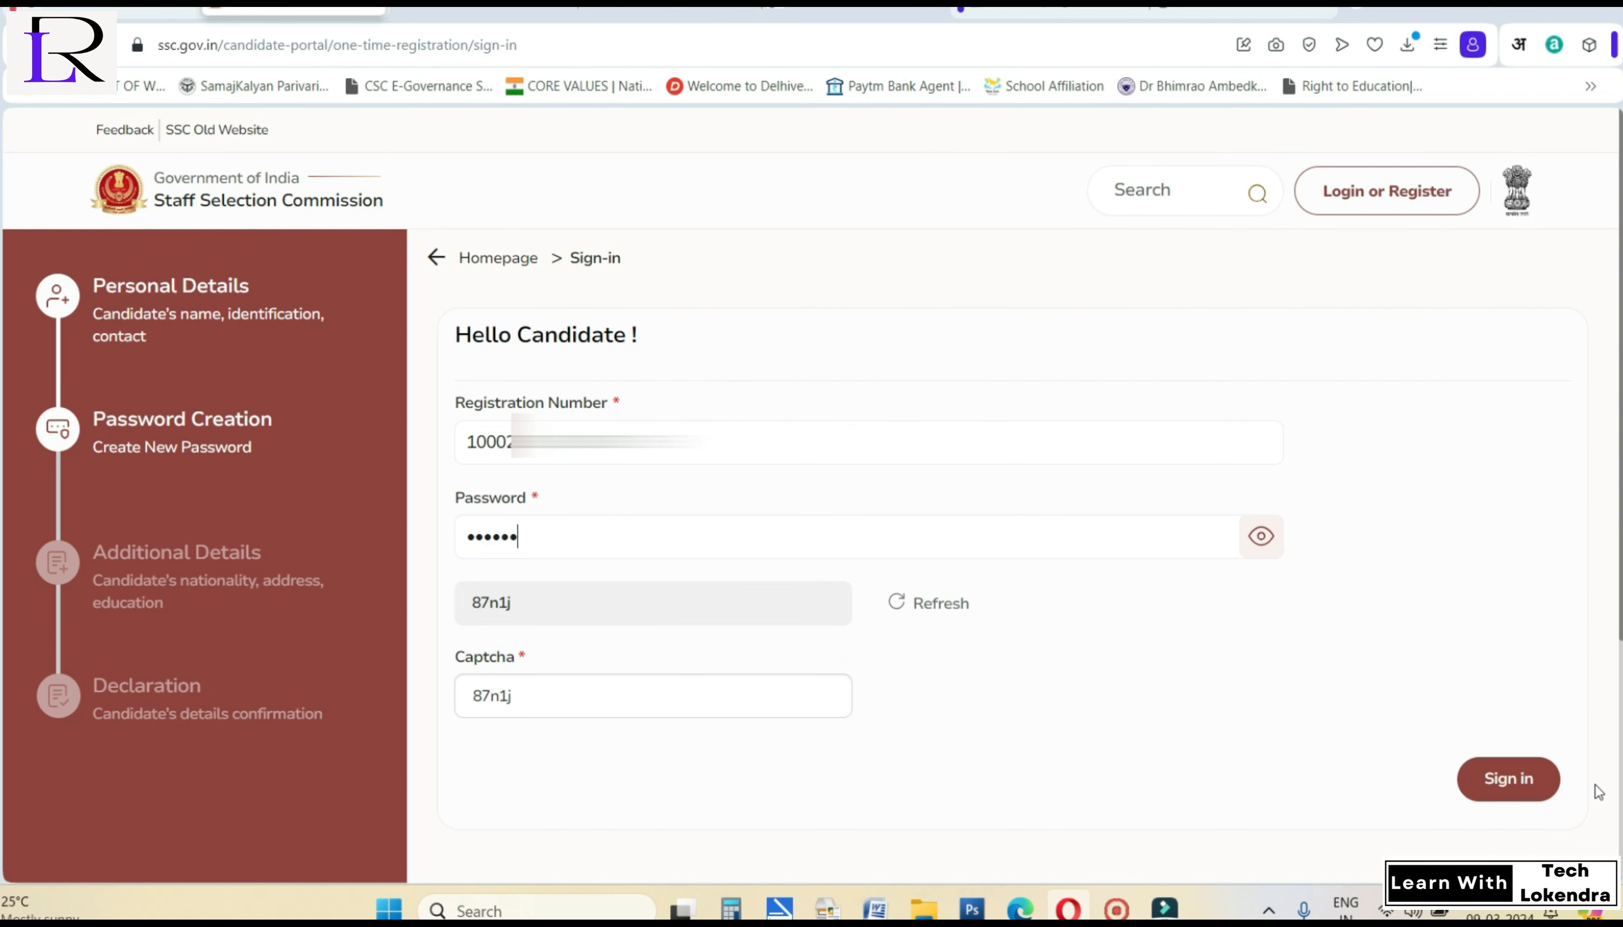
{"action": "left_click", "coordinate": [1525, 780]}
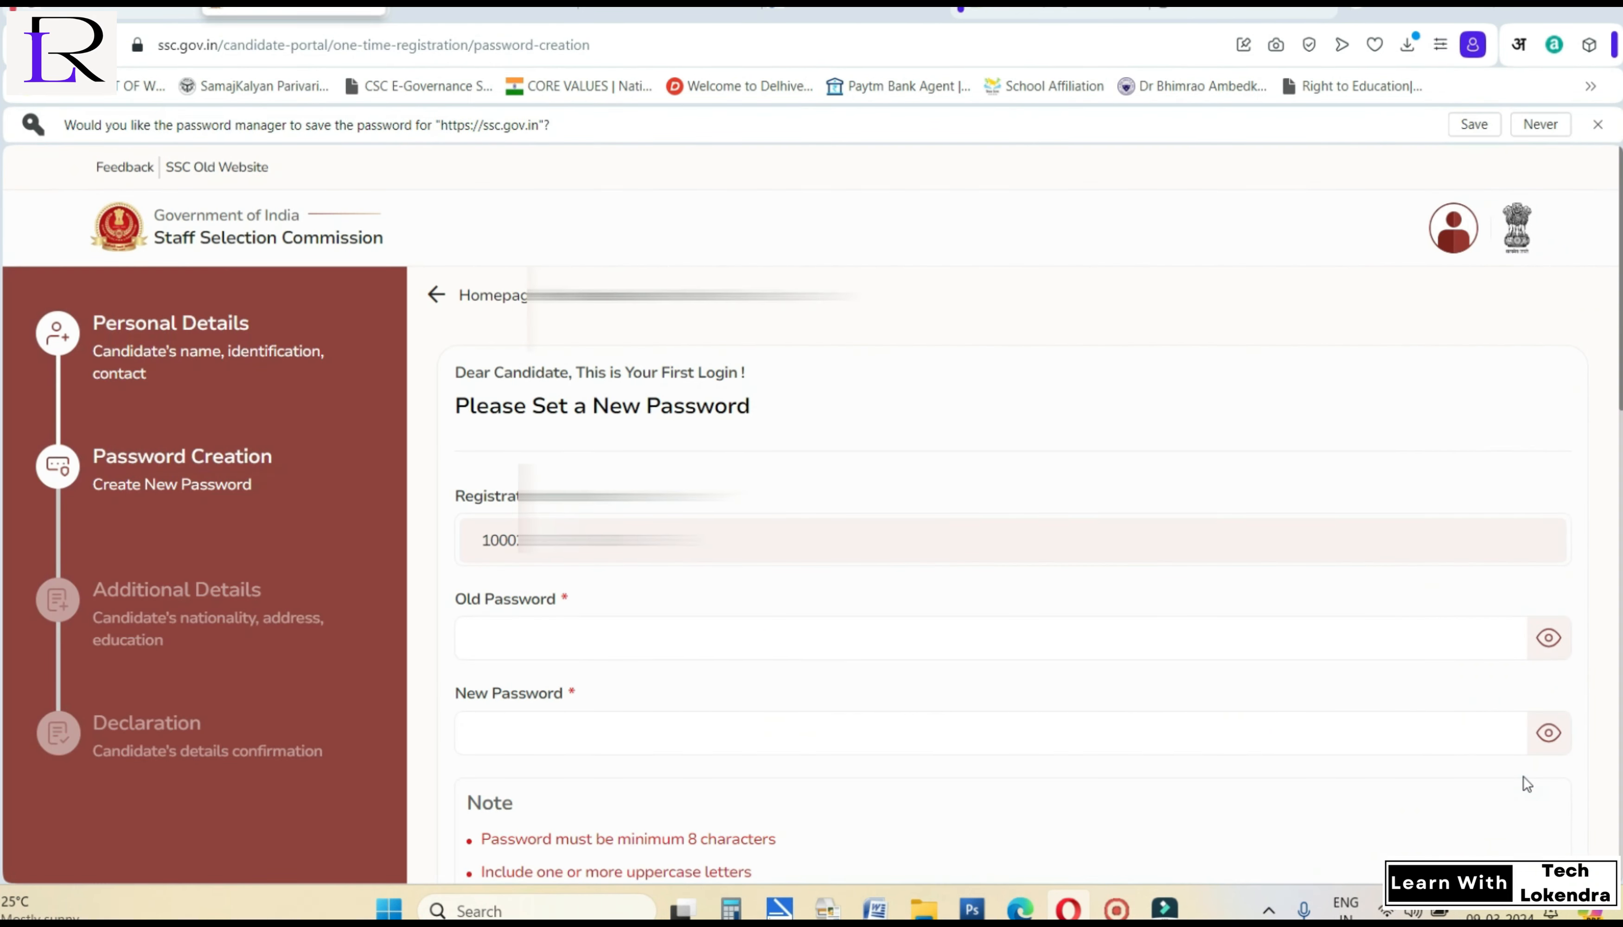
Step: Enter the old password, then a new rule-compliant password and its matching confirmation
{"action": "scroll", "coordinate": [1521, 783], "scroll_direction": "down", "scroll_amount": 3}
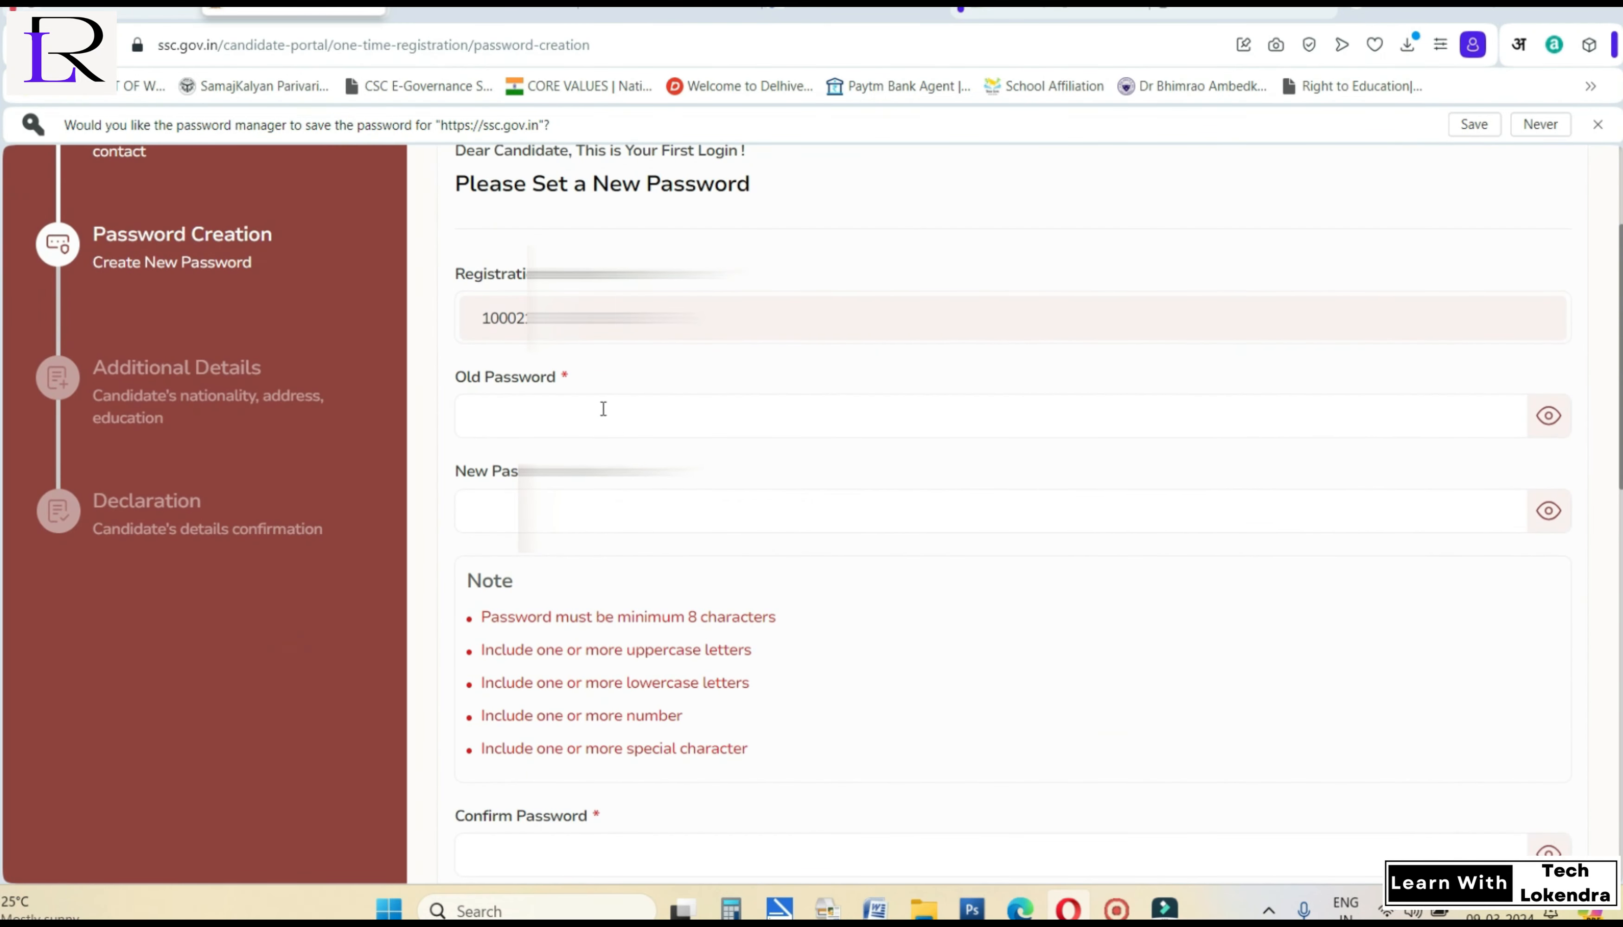
{"action": "left_click", "coordinate": [583, 394]}
{"action": "type", "text": "••••"}
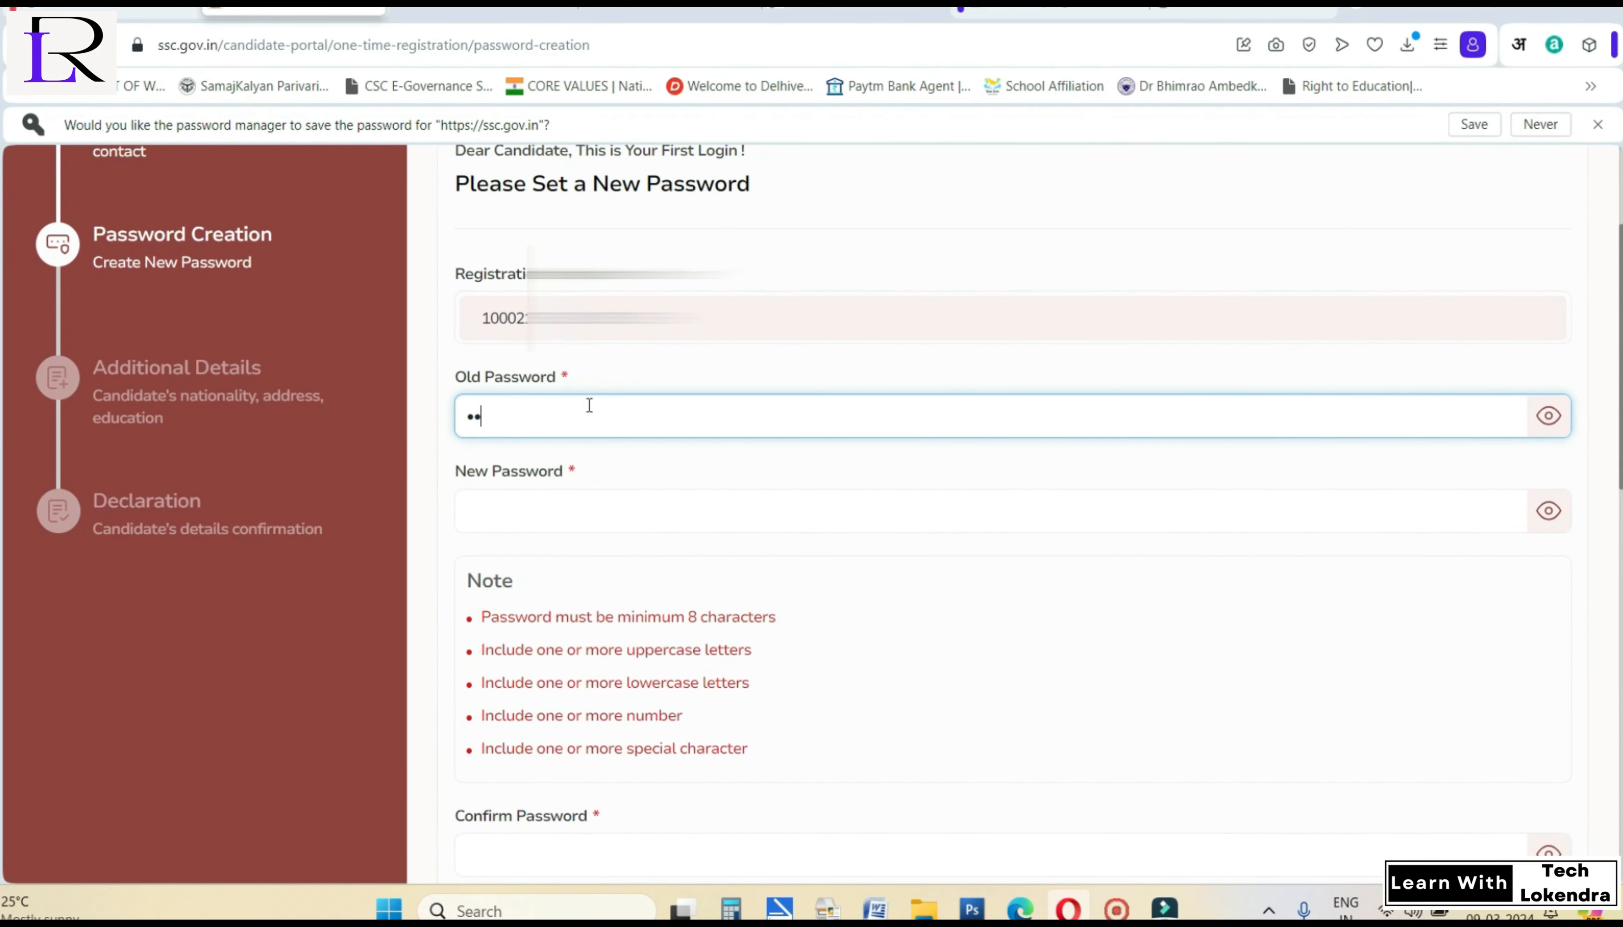
{"action": "type", "text": "••"}
{"action": "left_click", "coordinate": [531, 473]}
{"action": "left_click", "coordinate": [538, 495]}
{"action": "type", "text": "•"}
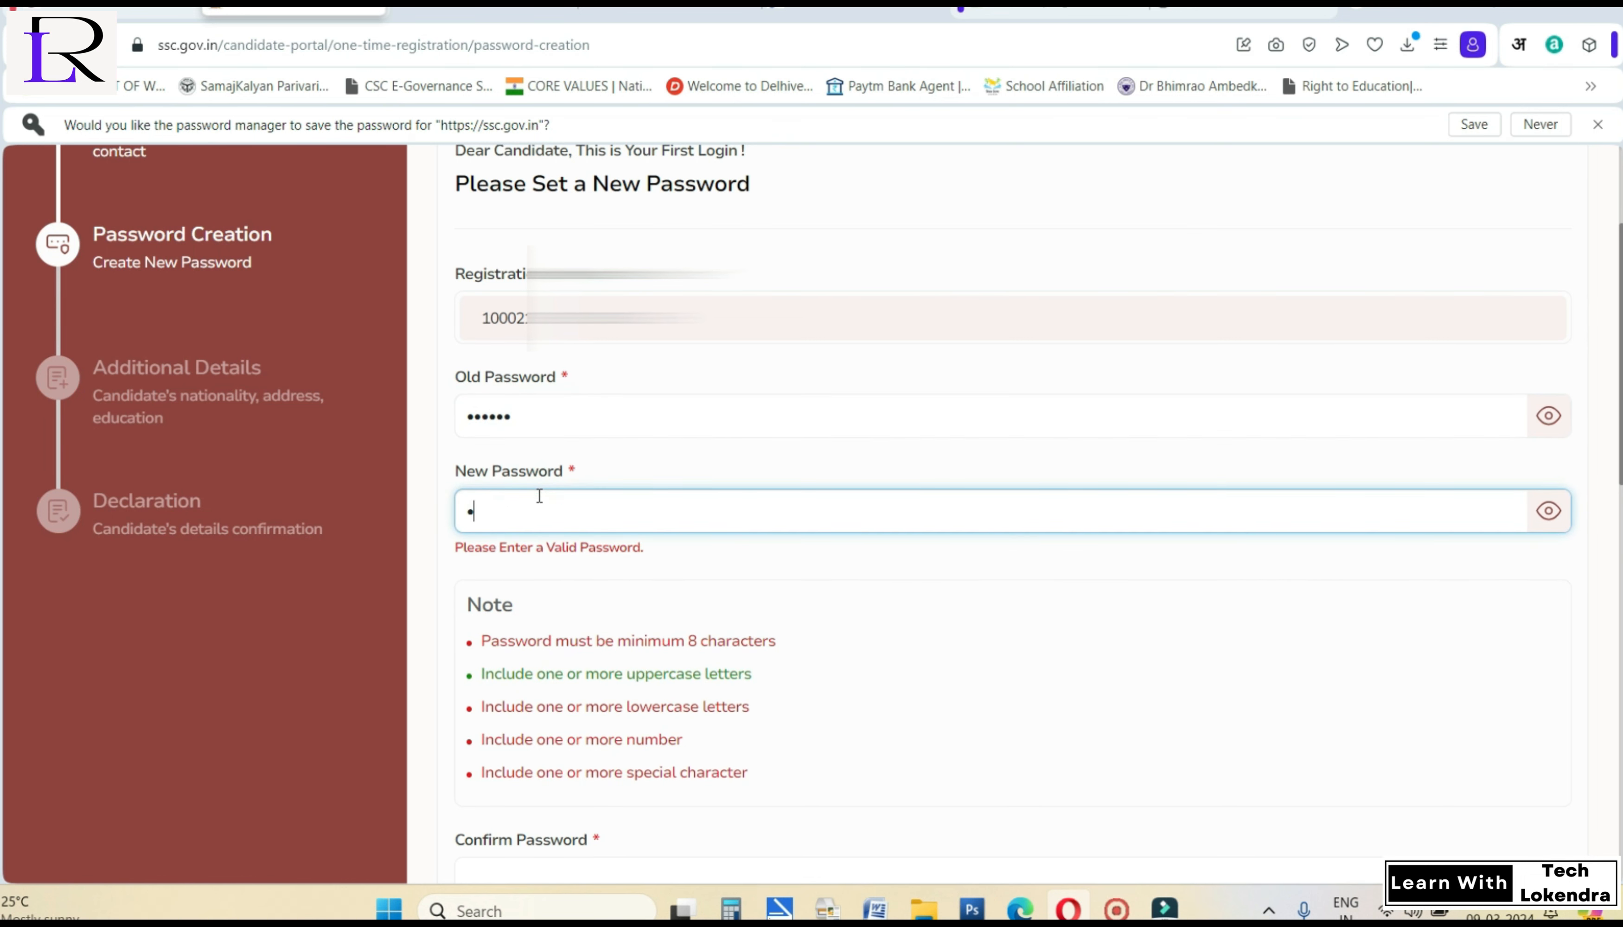
{"action": "type", "text": "•••••••••"}
{"action": "key", "text": "Tab"}
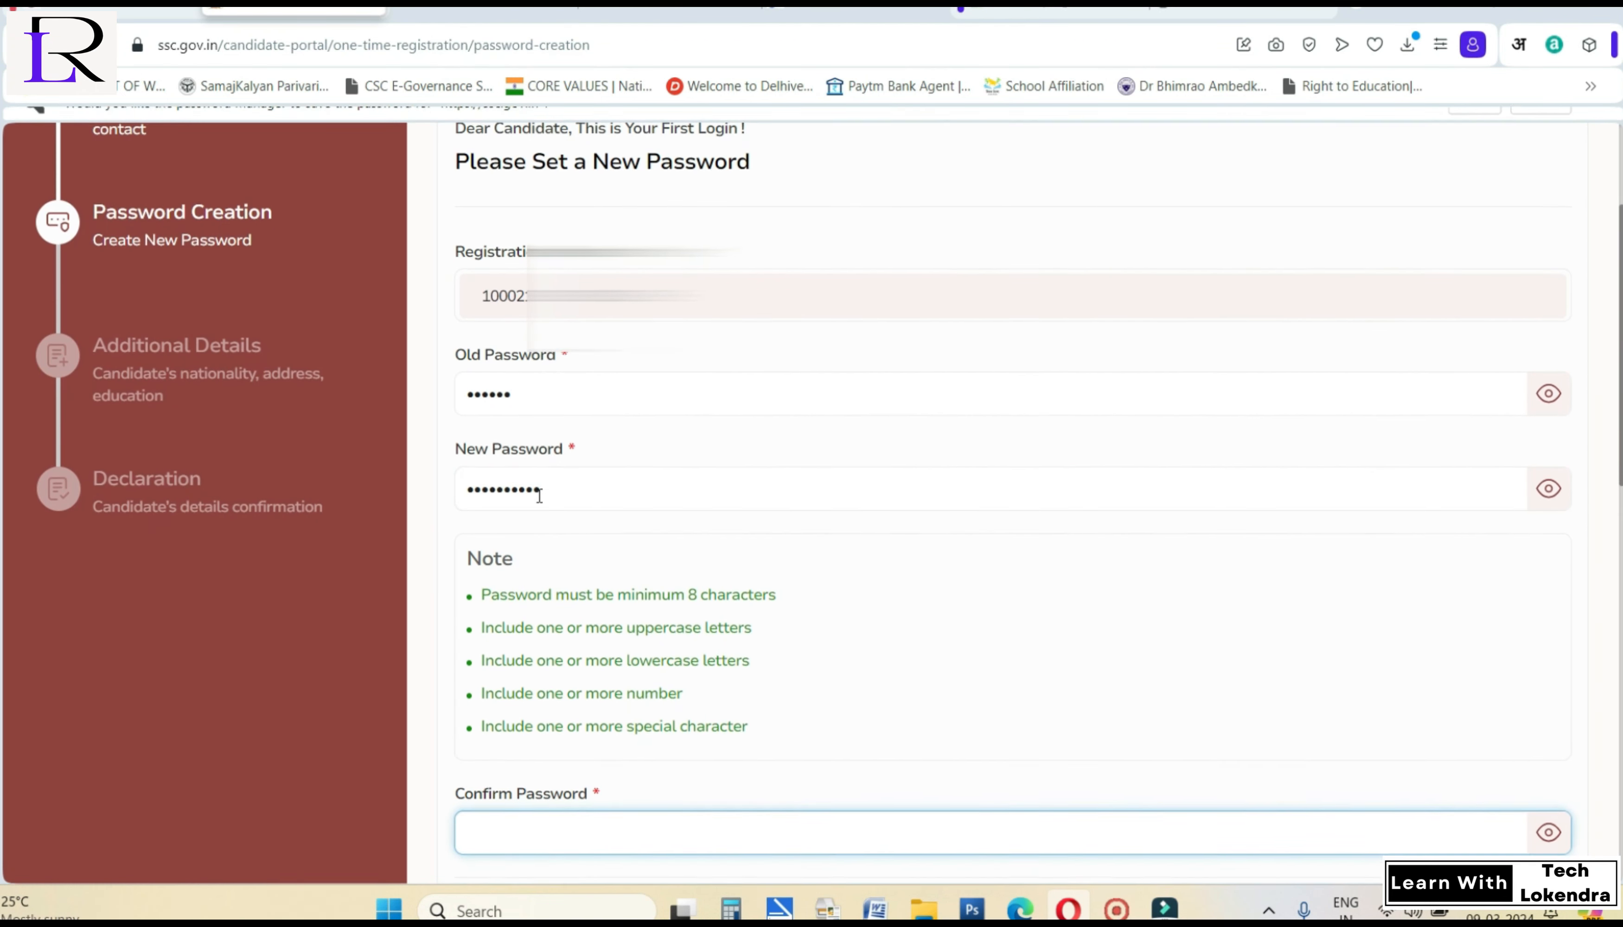
{"action": "type", "text": "•••"}
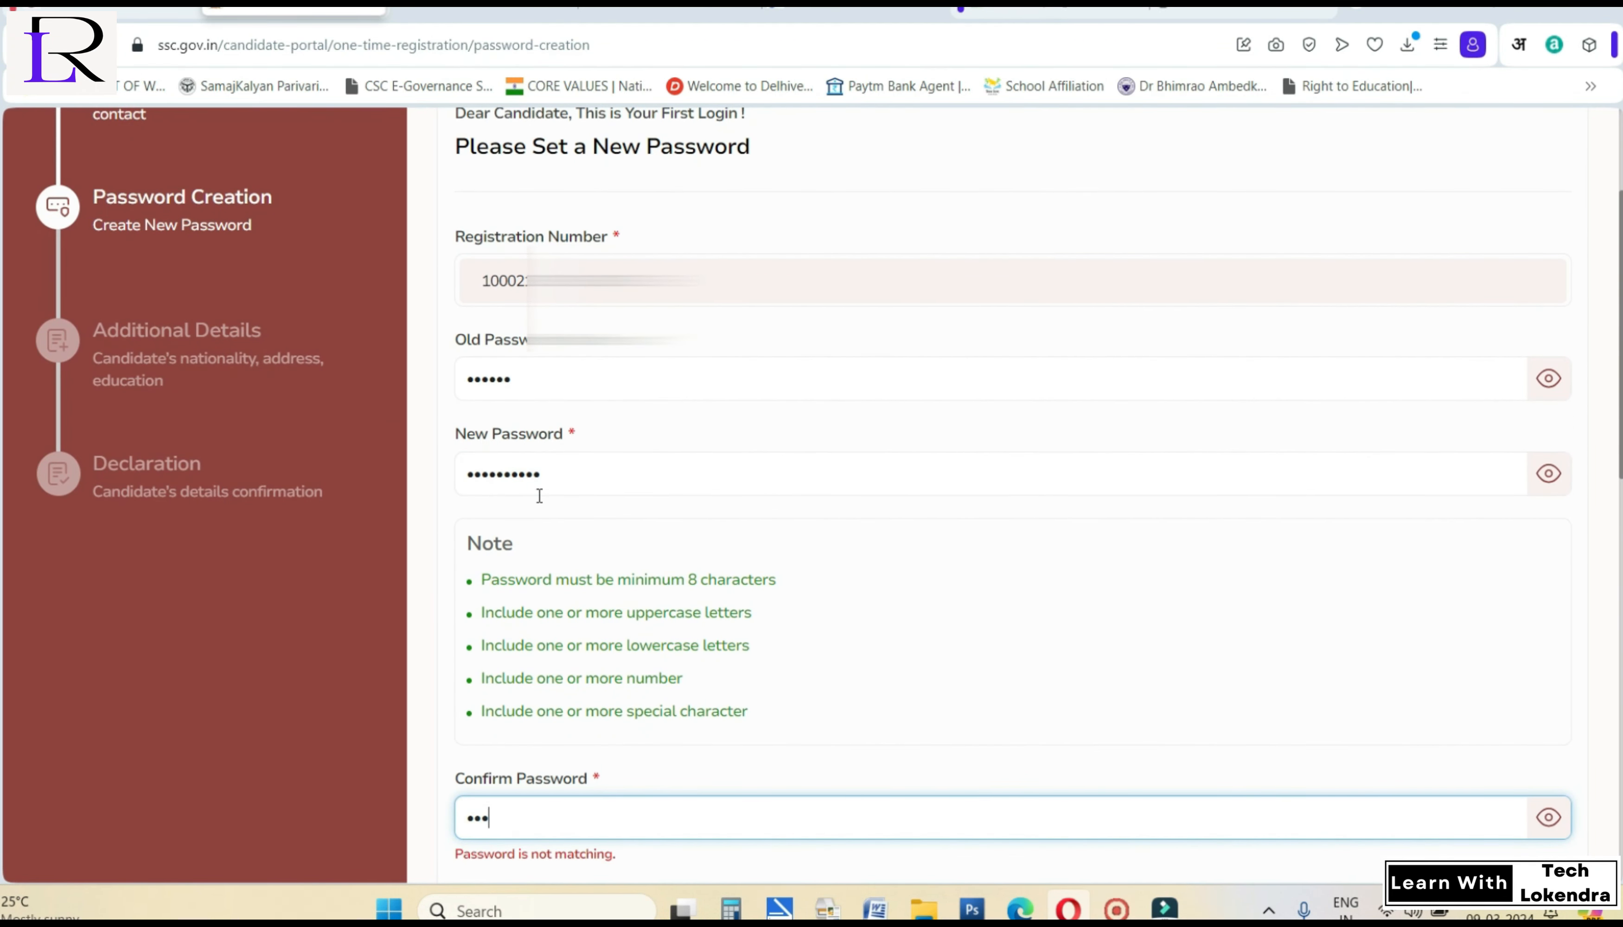
{"action": "key", "text": "BackSpace"}
{"action": "type", "text": "••••••••••"}
Step: Choose the mother's maiden name question for Security Question 1 and enter its answer
{"action": "scroll", "coordinate": [540, 495], "scroll_direction": "down", "scroll_amount": 7}
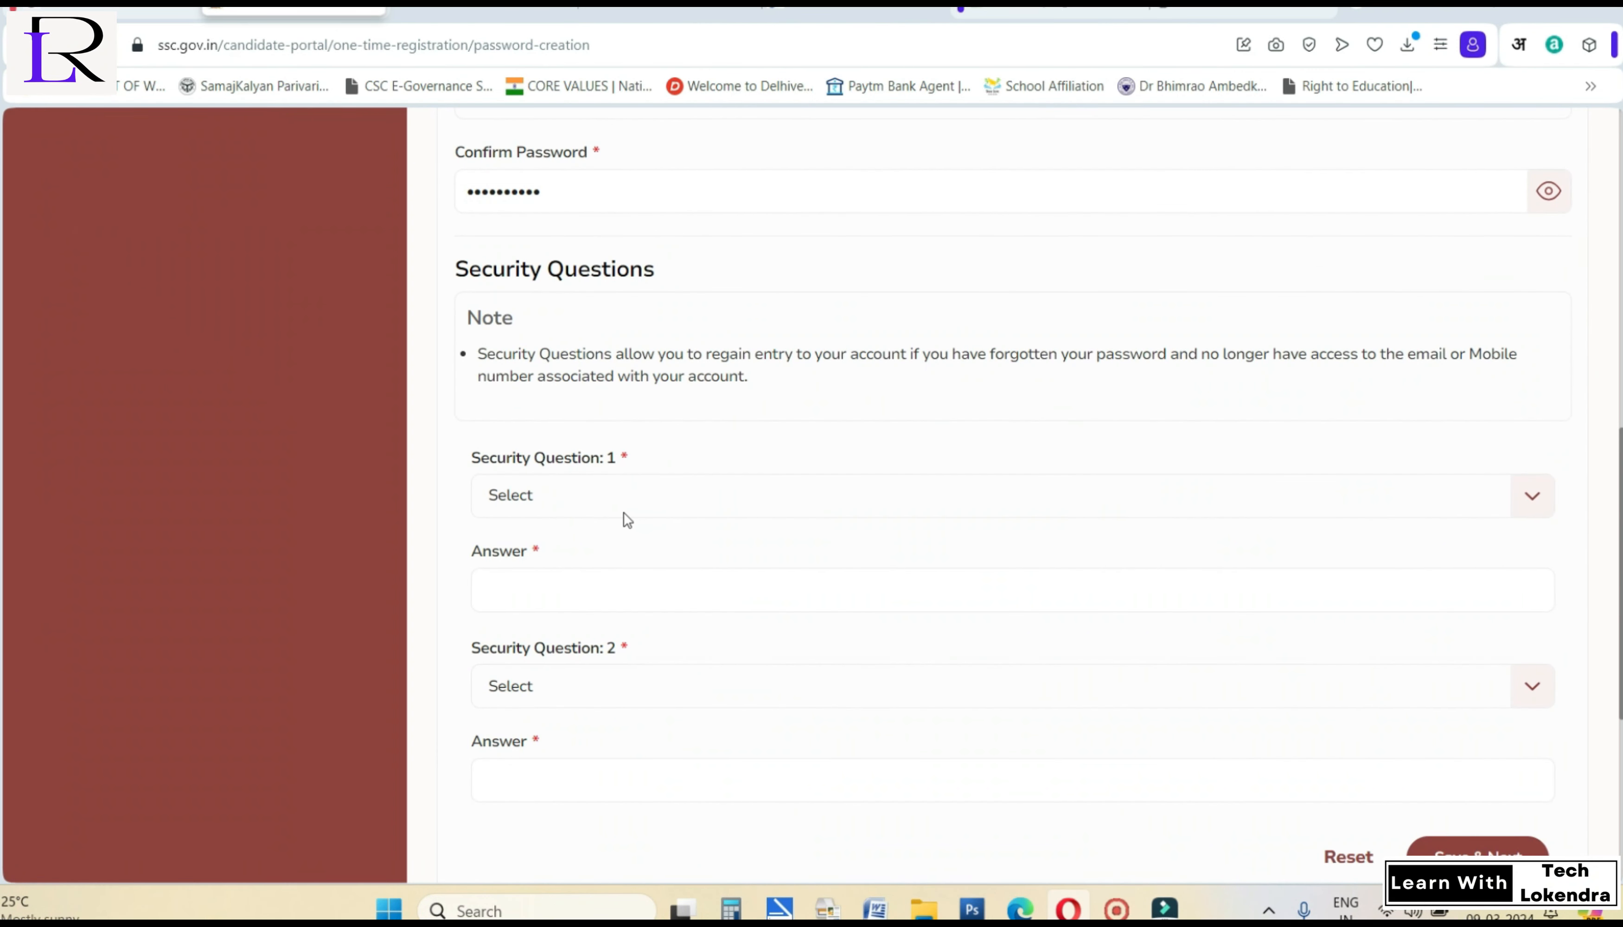
{"action": "left_click", "coordinate": [629, 510]}
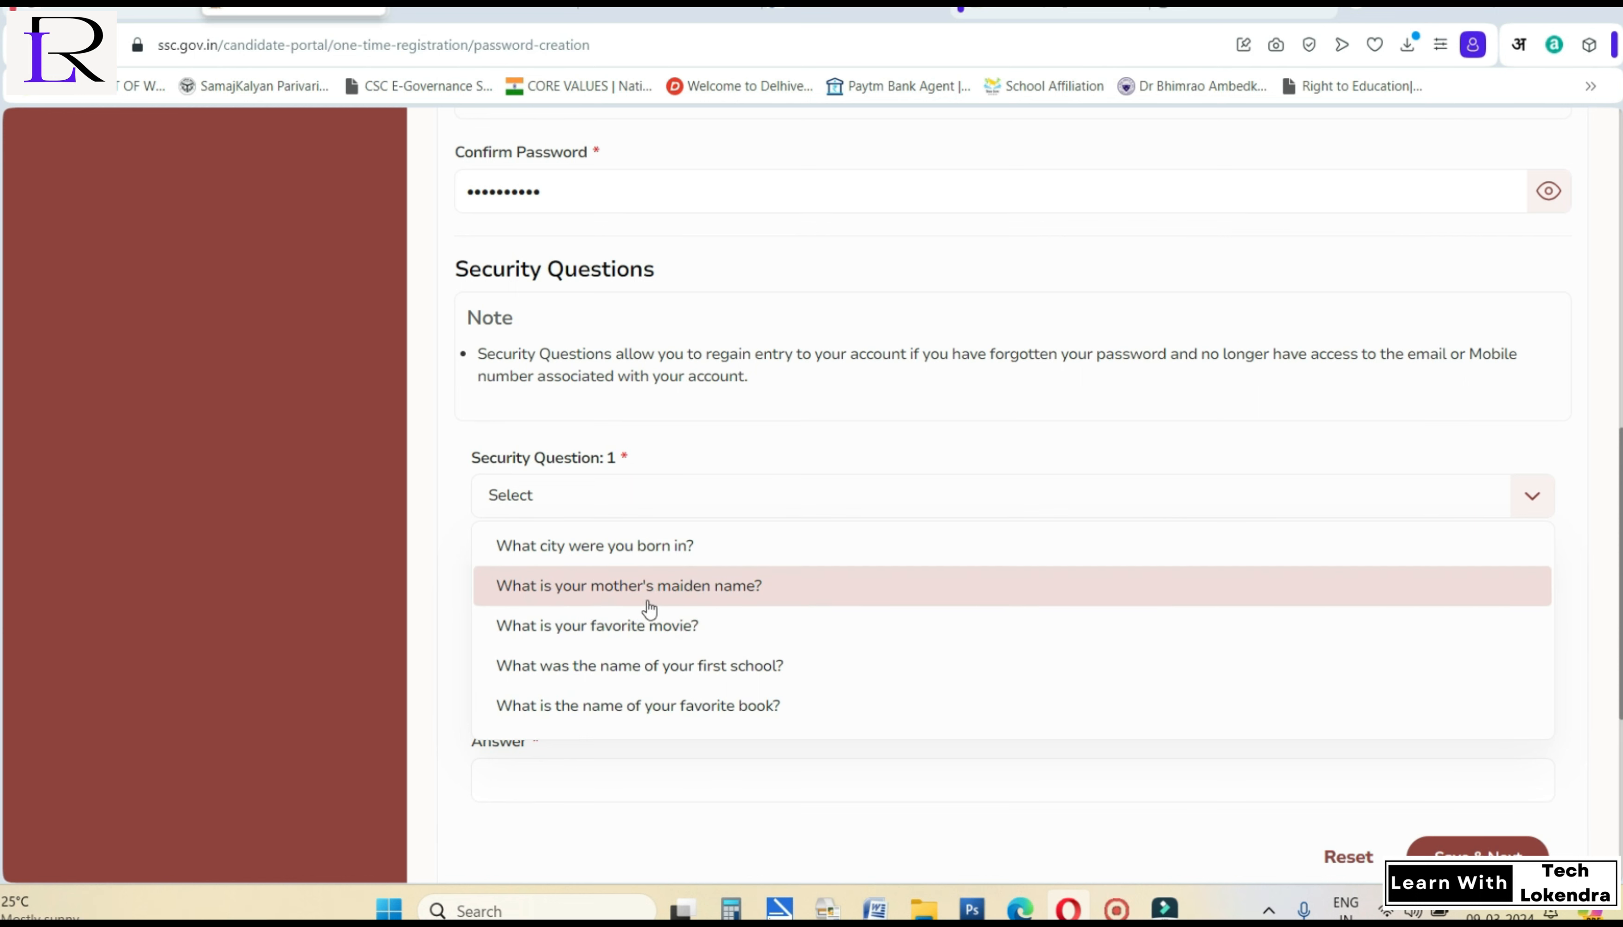
{"action": "left_click", "coordinate": [691, 605]}
{"action": "left_click", "coordinate": [657, 597]}
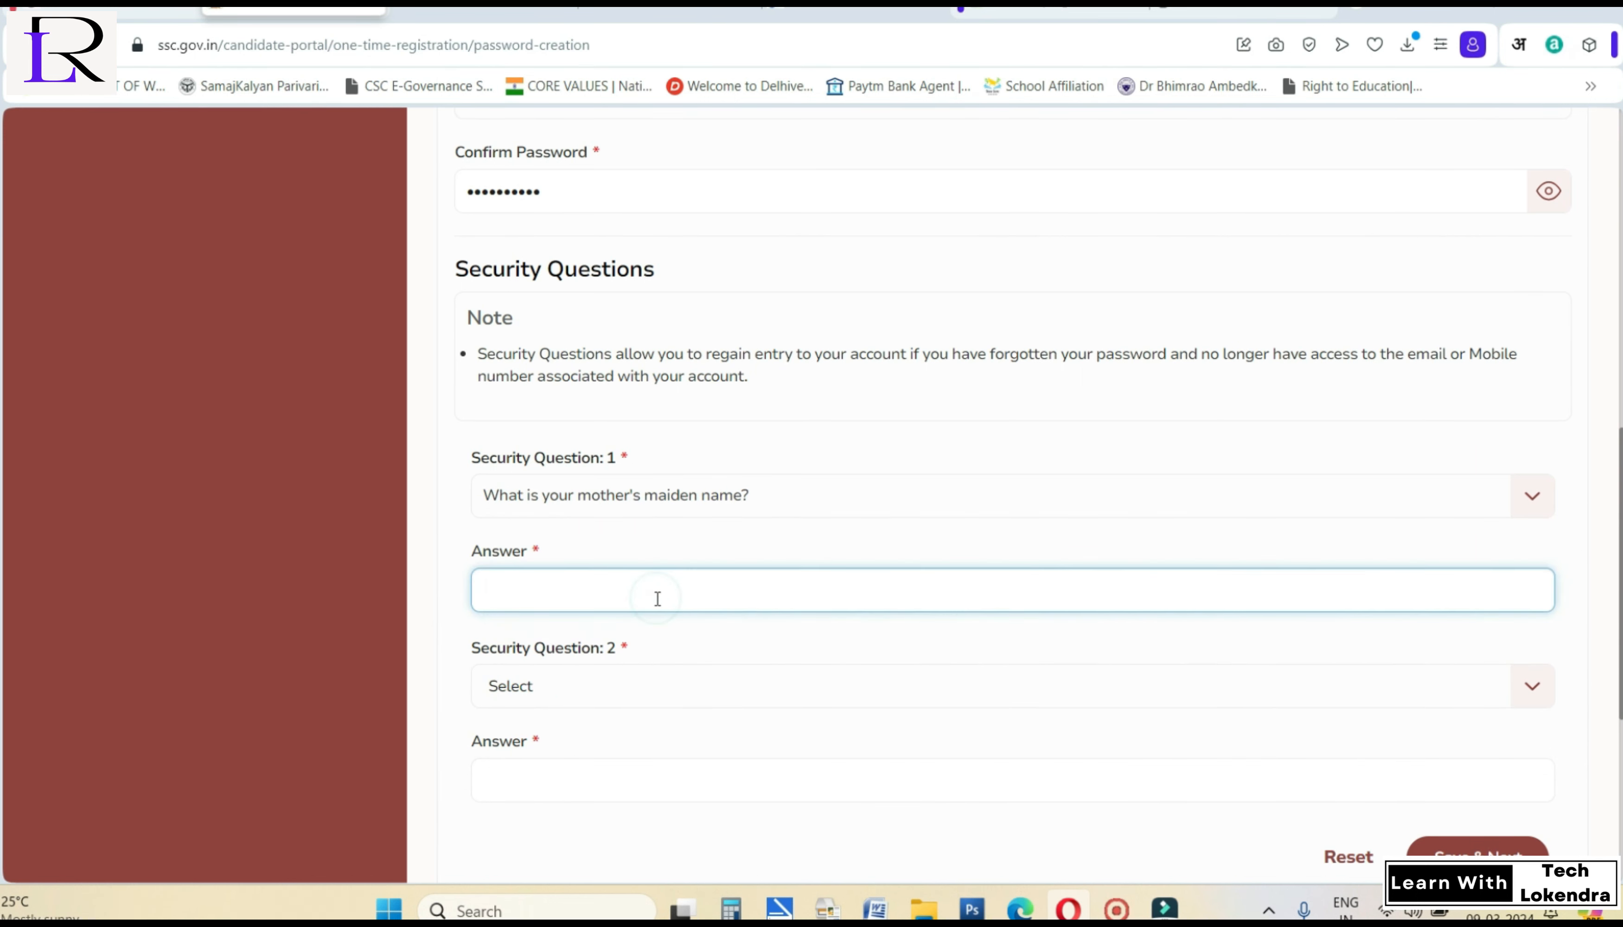
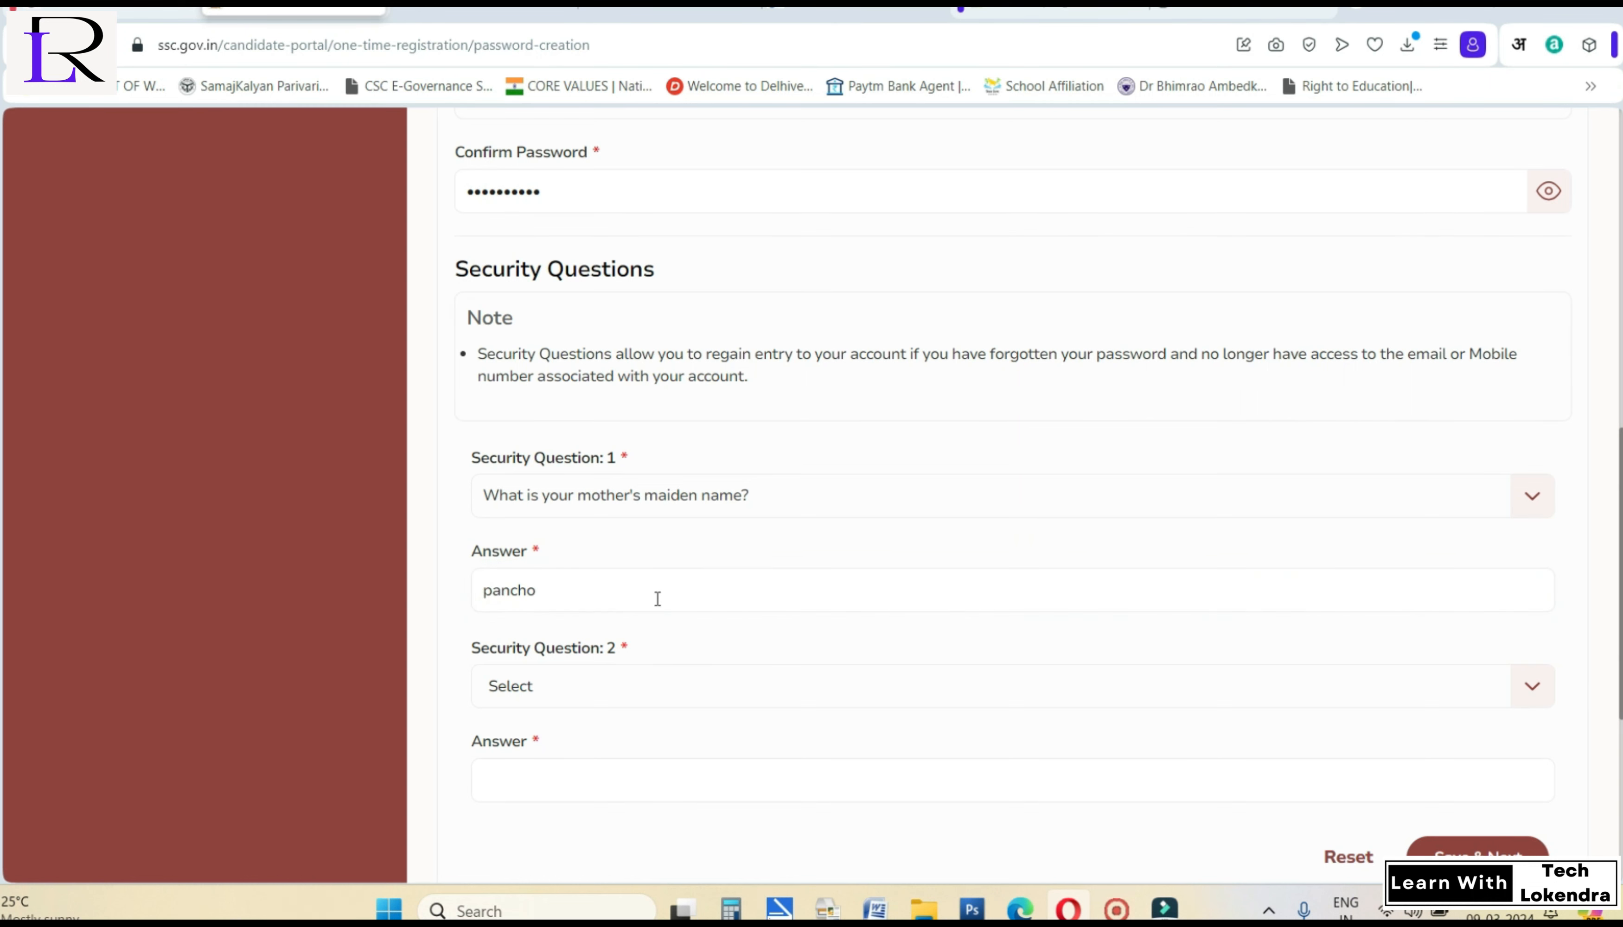
Step: Set Security Question 2 to 'What city were you born in?', answer it, and save
{"action": "left_click", "coordinate": [614, 687]}
{"action": "scroll", "coordinate": [615, 692], "scroll_direction": "down", "scroll_amount": 2}
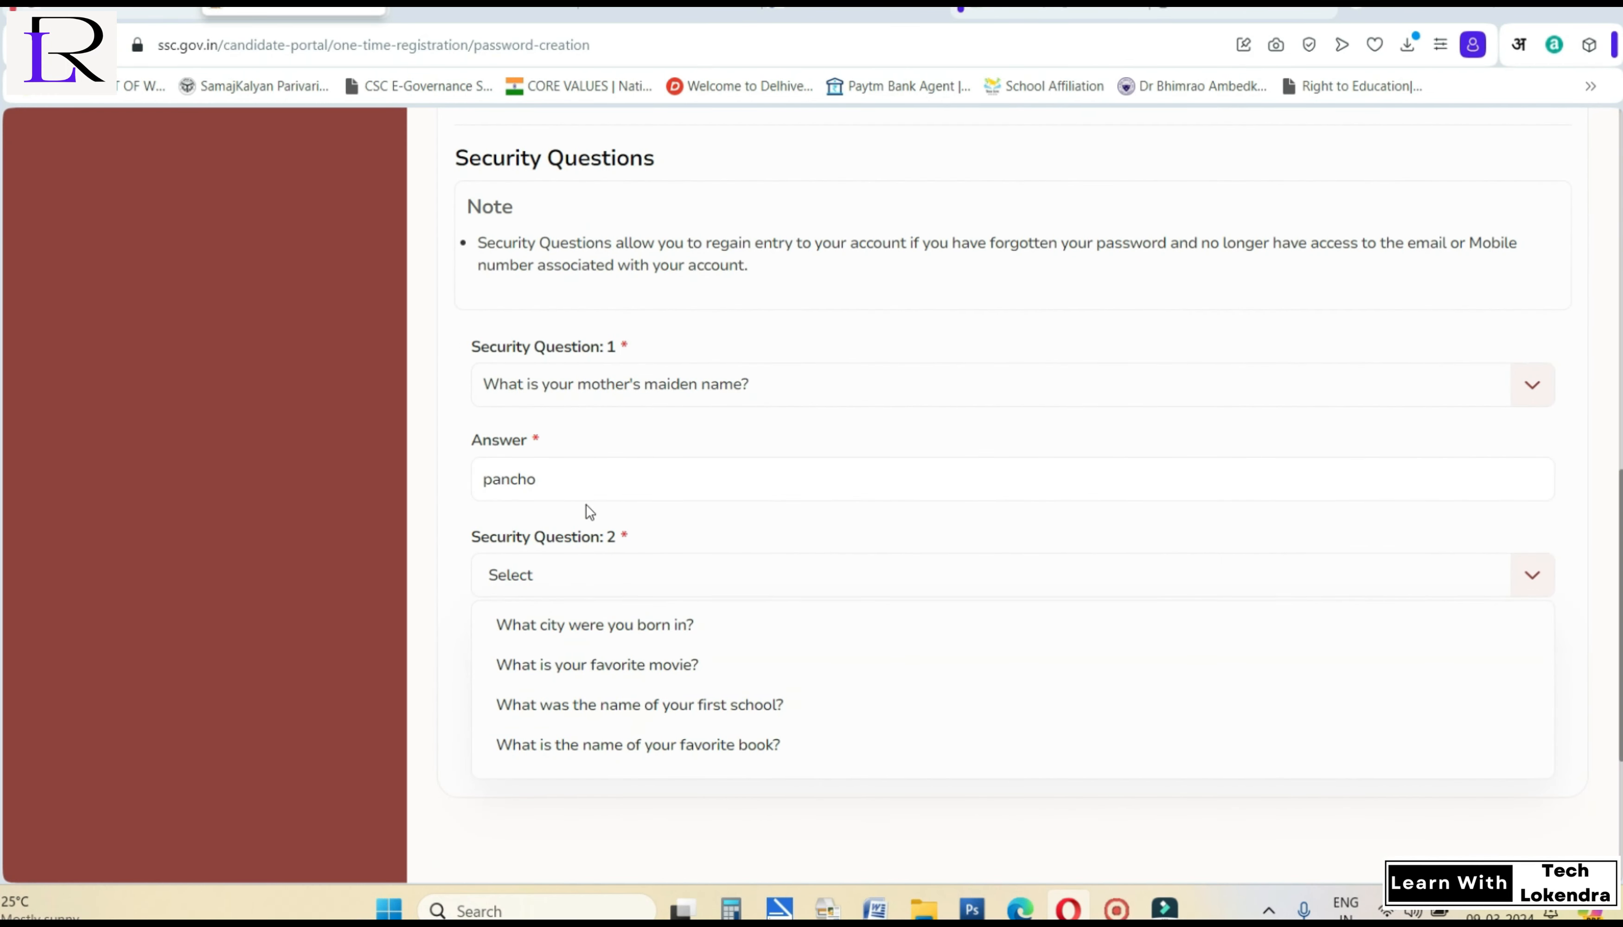
{"action": "left_click", "coordinate": [583, 631]}
{"action": "left_click", "coordinate": [611, 668]}
{"action": "left_click", "coordinate": [619, 714]}
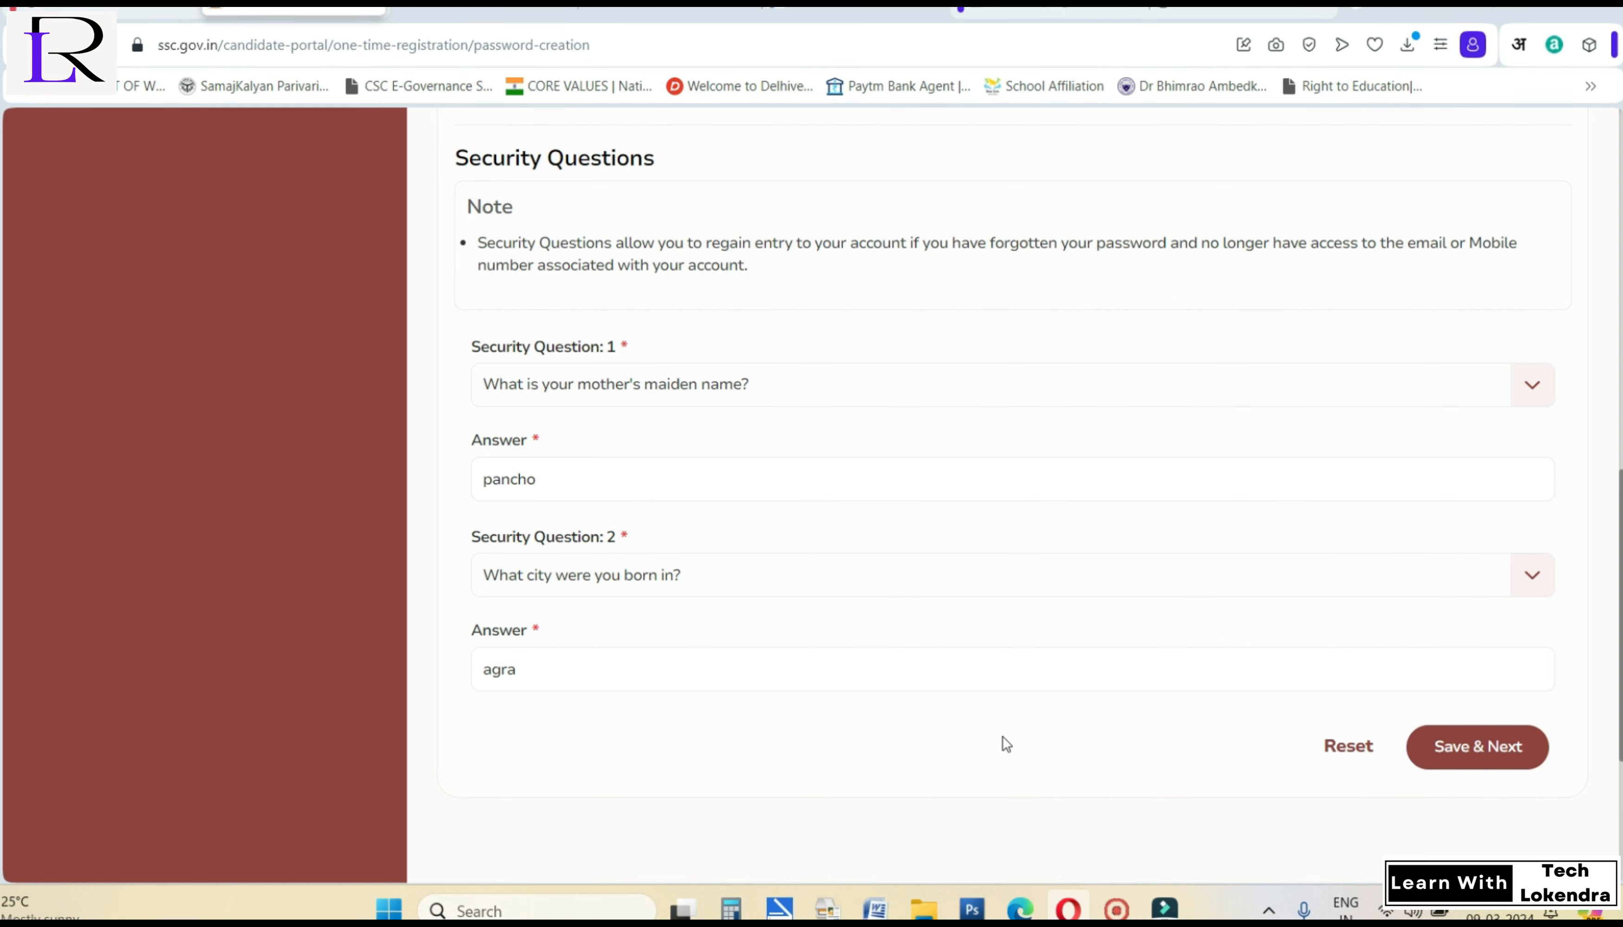
{"action": "left_click", "coordinate": [1510, 745]}
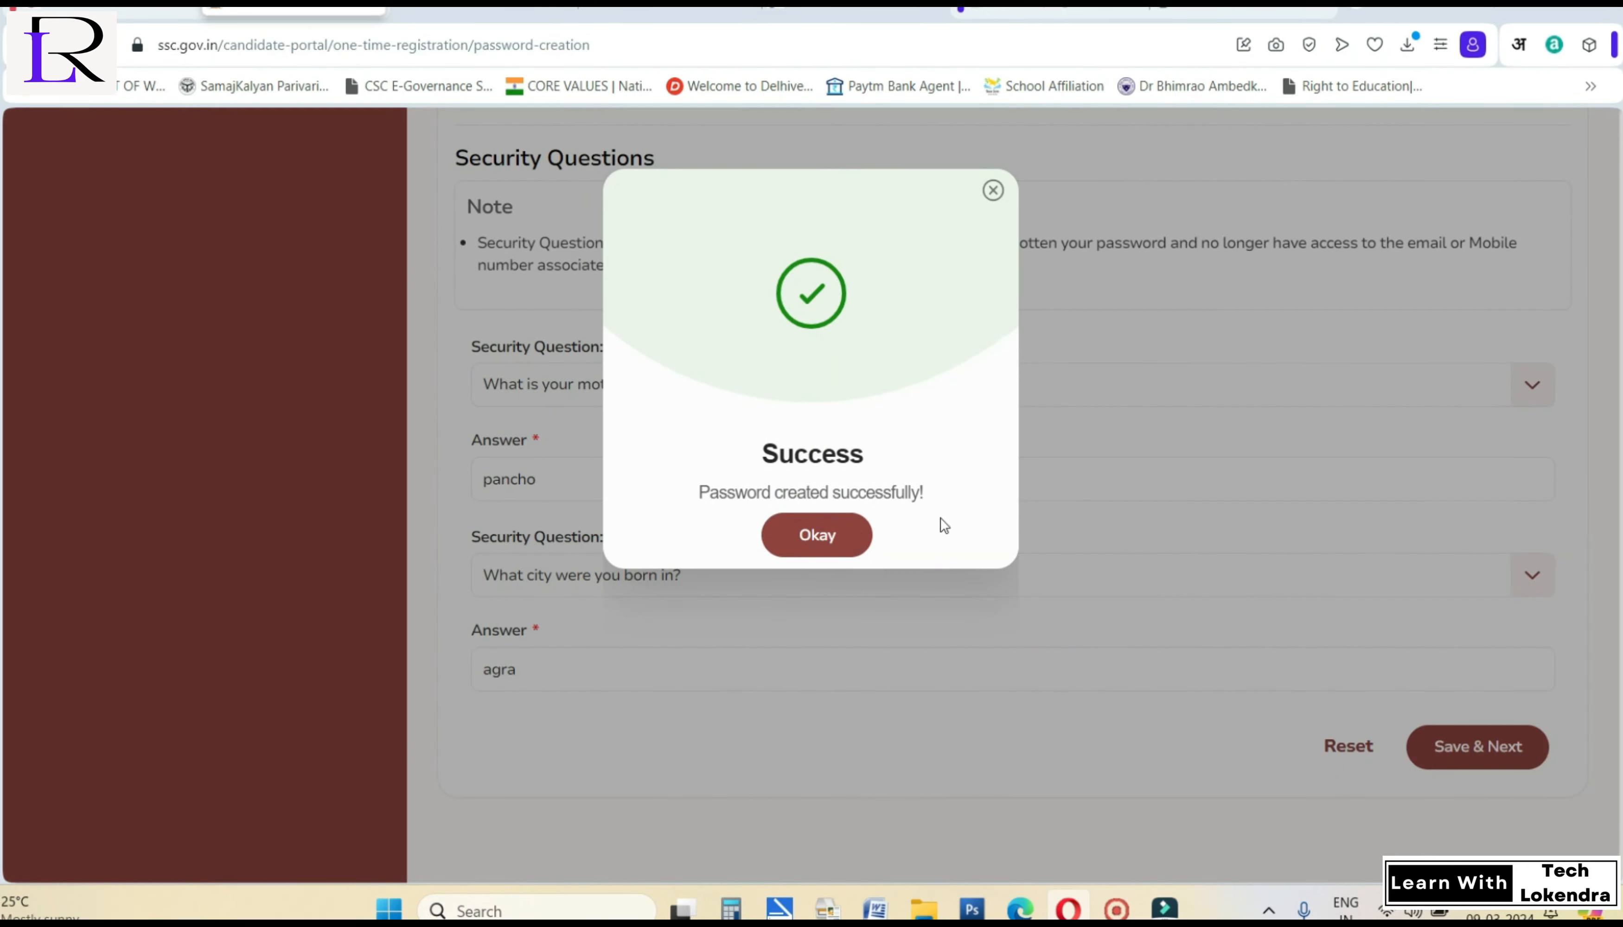
{"action": "left_click", "coordinate": [806, 540]}
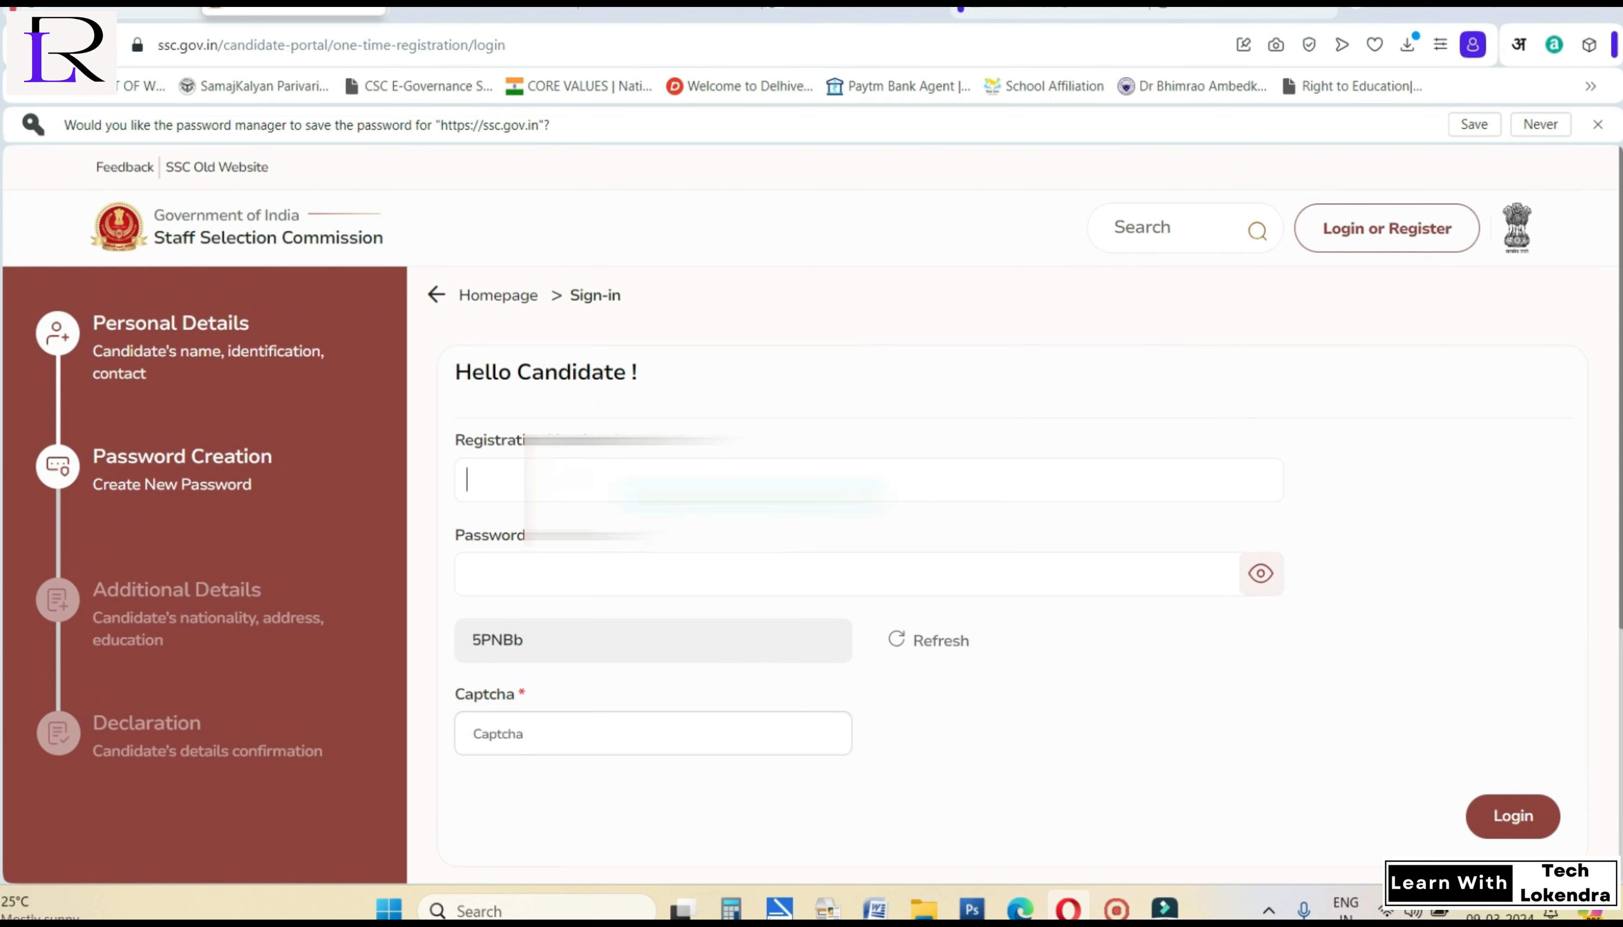
Step: Fill the login form with the registration number, the new password and the displayed captcha
{"action": "key", "text": "ctrl+v"}
{"action": "key", "text": "Tab"}
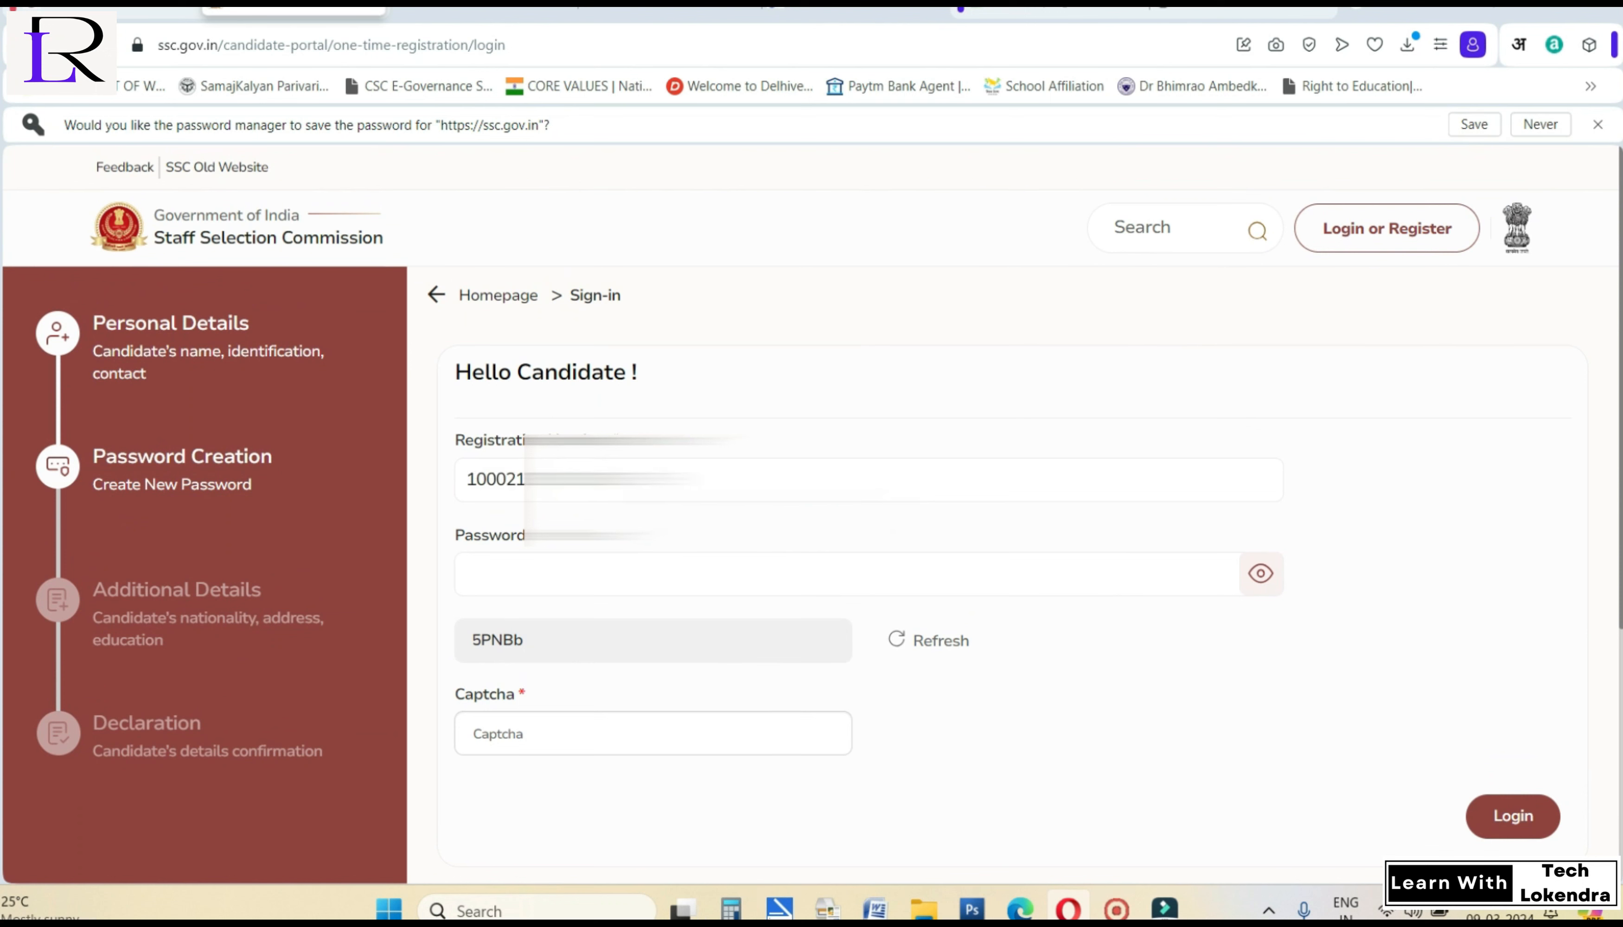
{"action": "type", "text": "•••"}
{"action": "key", "text": "BackSpace"}
{"action": "key", "text": "BackSpace"}
{"action": "key", "text": "BackSpace"}
{"action": "type", "text": "••••••••••"}
{"action": "left_click", "coordinate": [473, 733]}
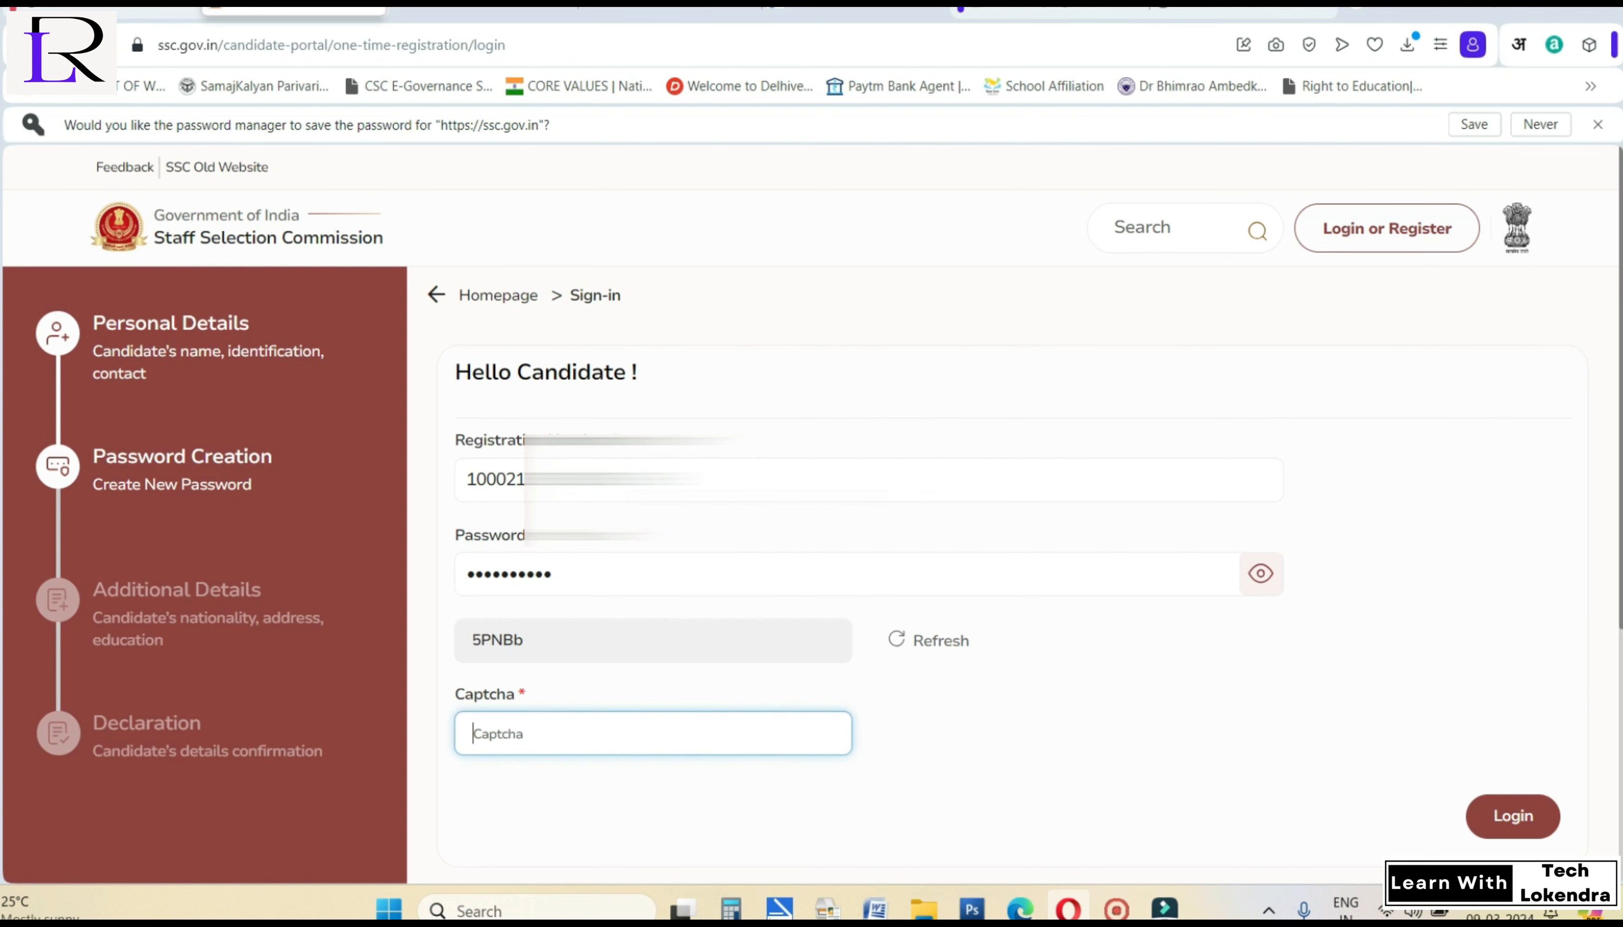
{"action": "type", "text": "5"}
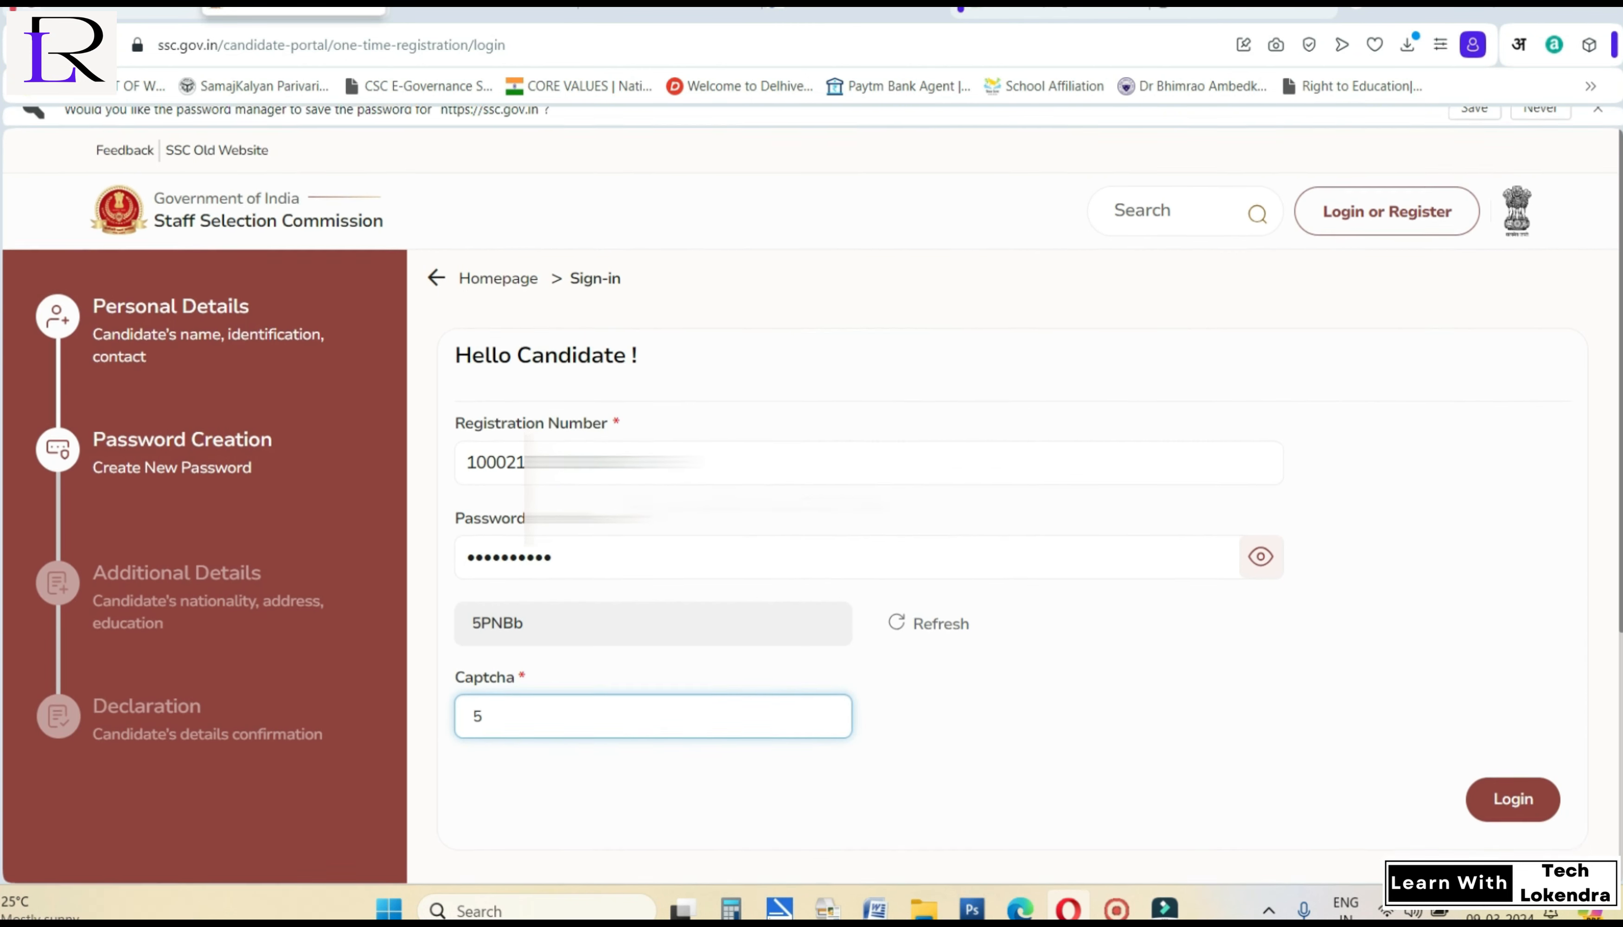
{"action": "type", "text": "pn"}
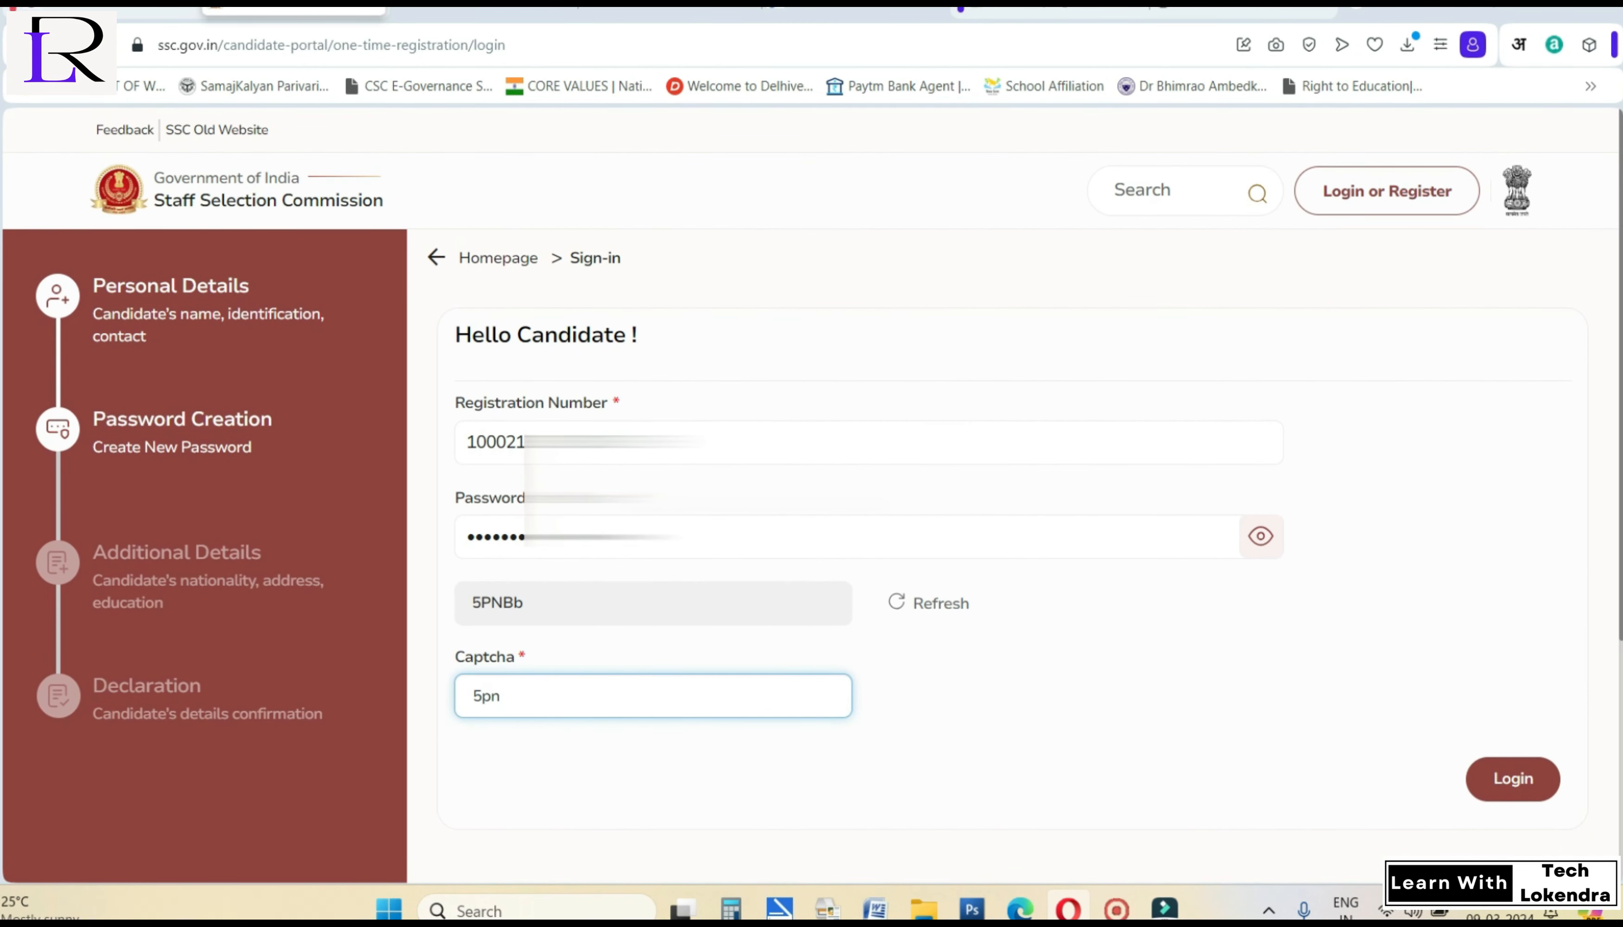
{"action": "key", "text": "BackSpace"}
{"action": "key", "text": "BackSpace"}
{"action": "type", "text": "PNBb"}
Step: Log in, set Category and Verify Category to OBC, and nationality to Citizen Of India
{"action": "left_click", "coordinate": [1508, 787]}
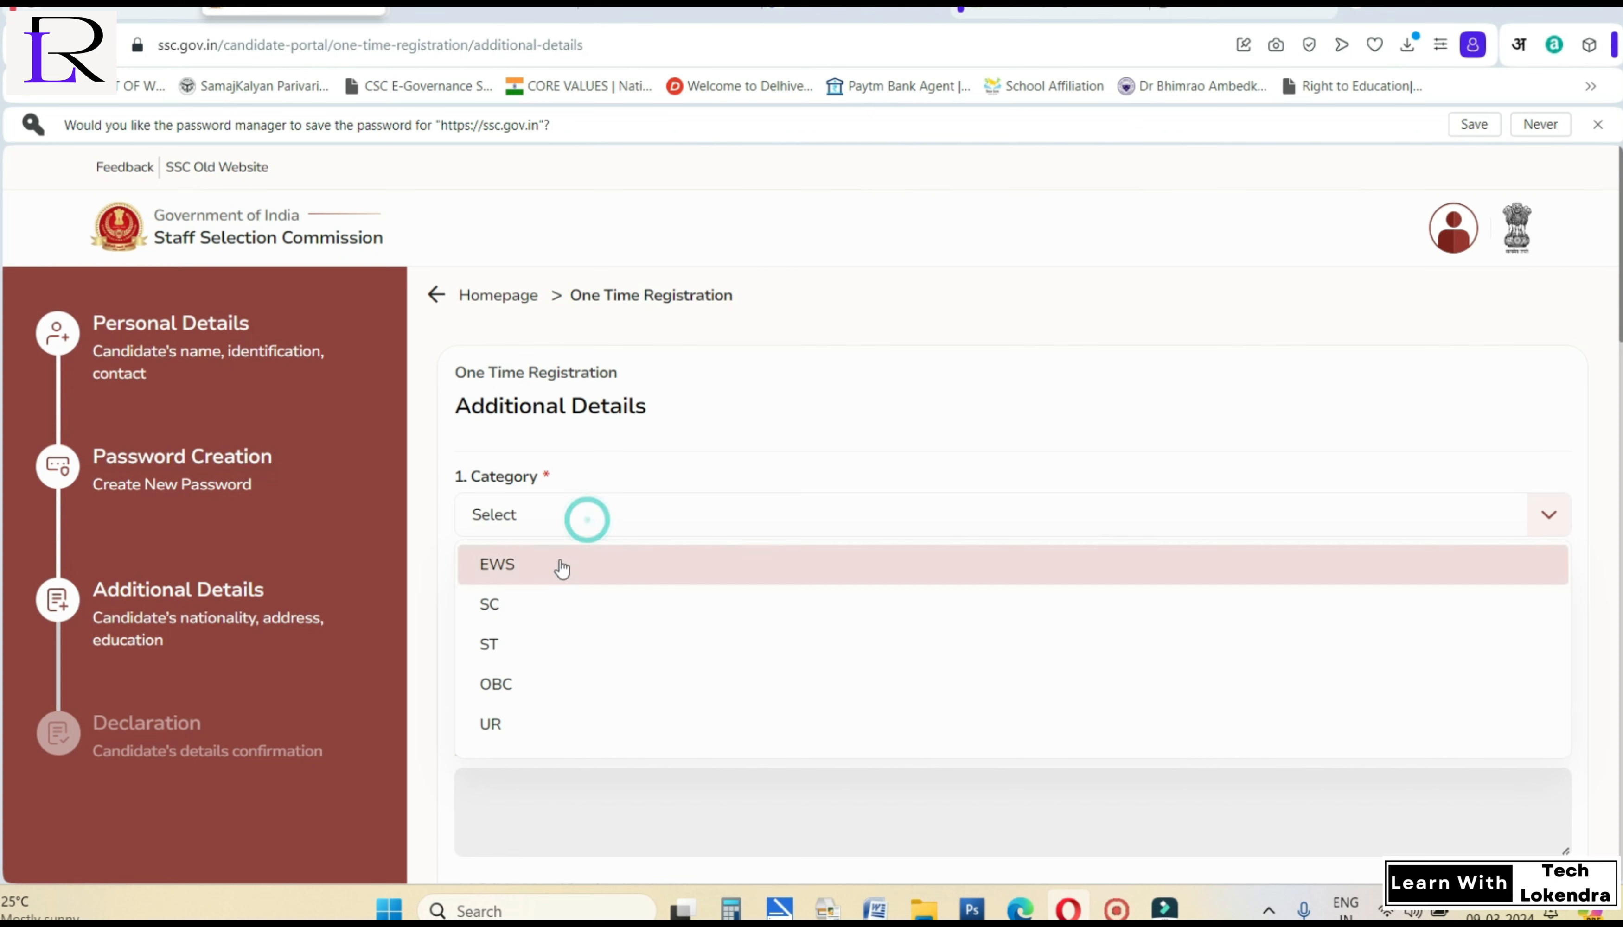
{"action": "left_click", "coordinate": [514, 684]}
{"action": "left_click", "coordinate": [596, 602]}
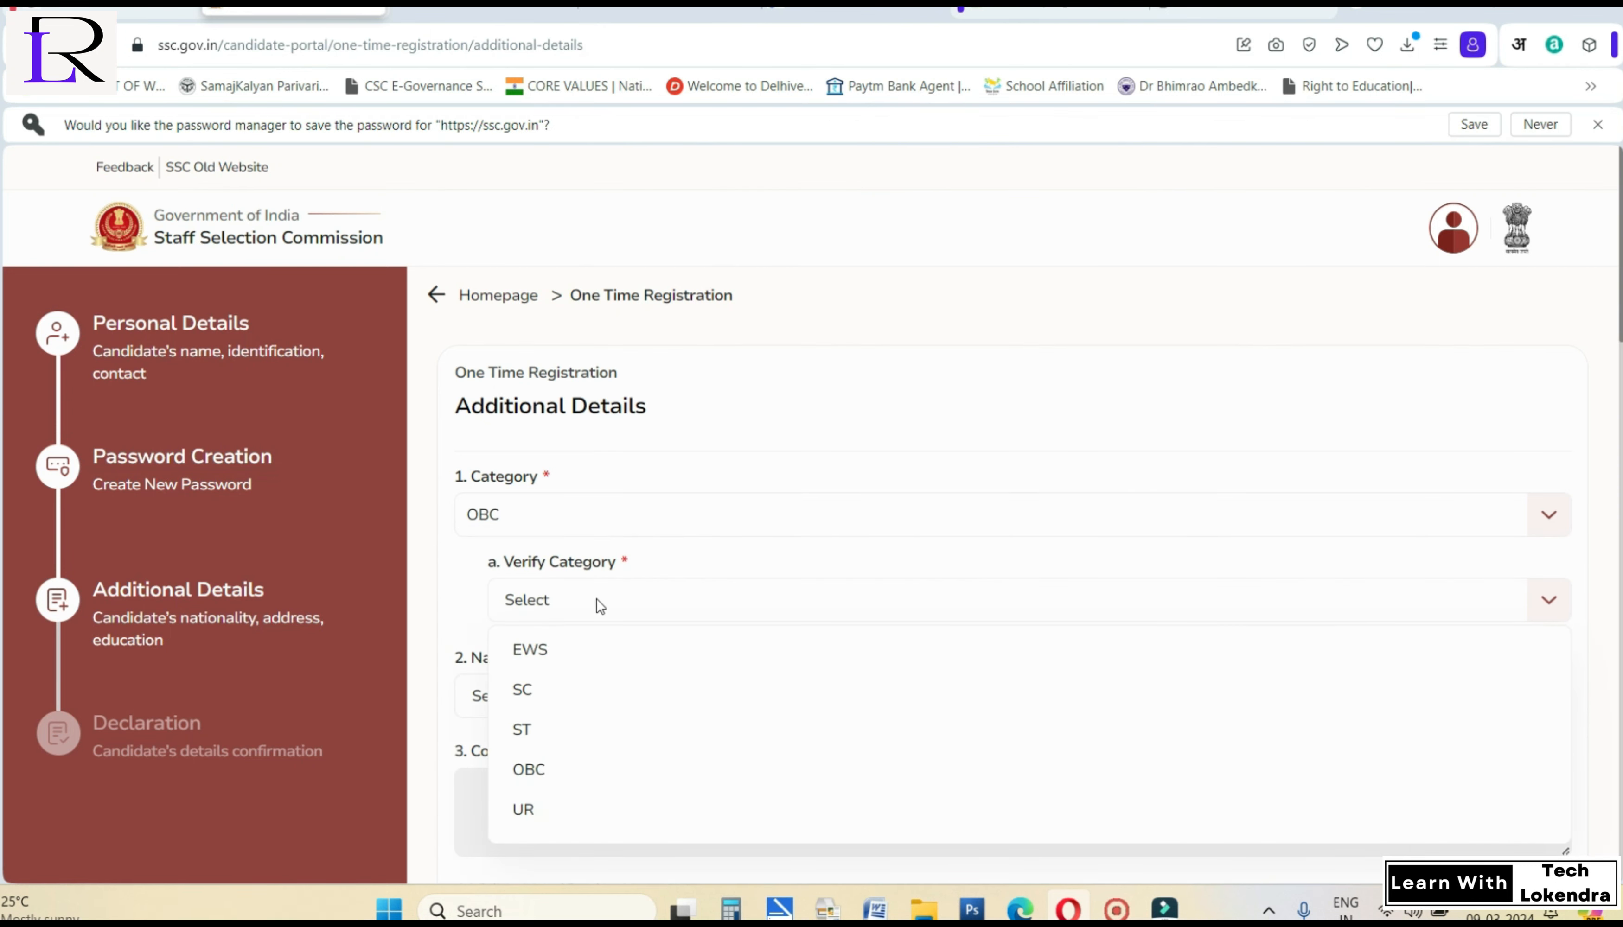
{"action": "left_click", "coordinate": [561, 766]}
{"action": "scroll", "coordinate": [559, 764], "scroll_direction": "down", "scroll_amount": 2}
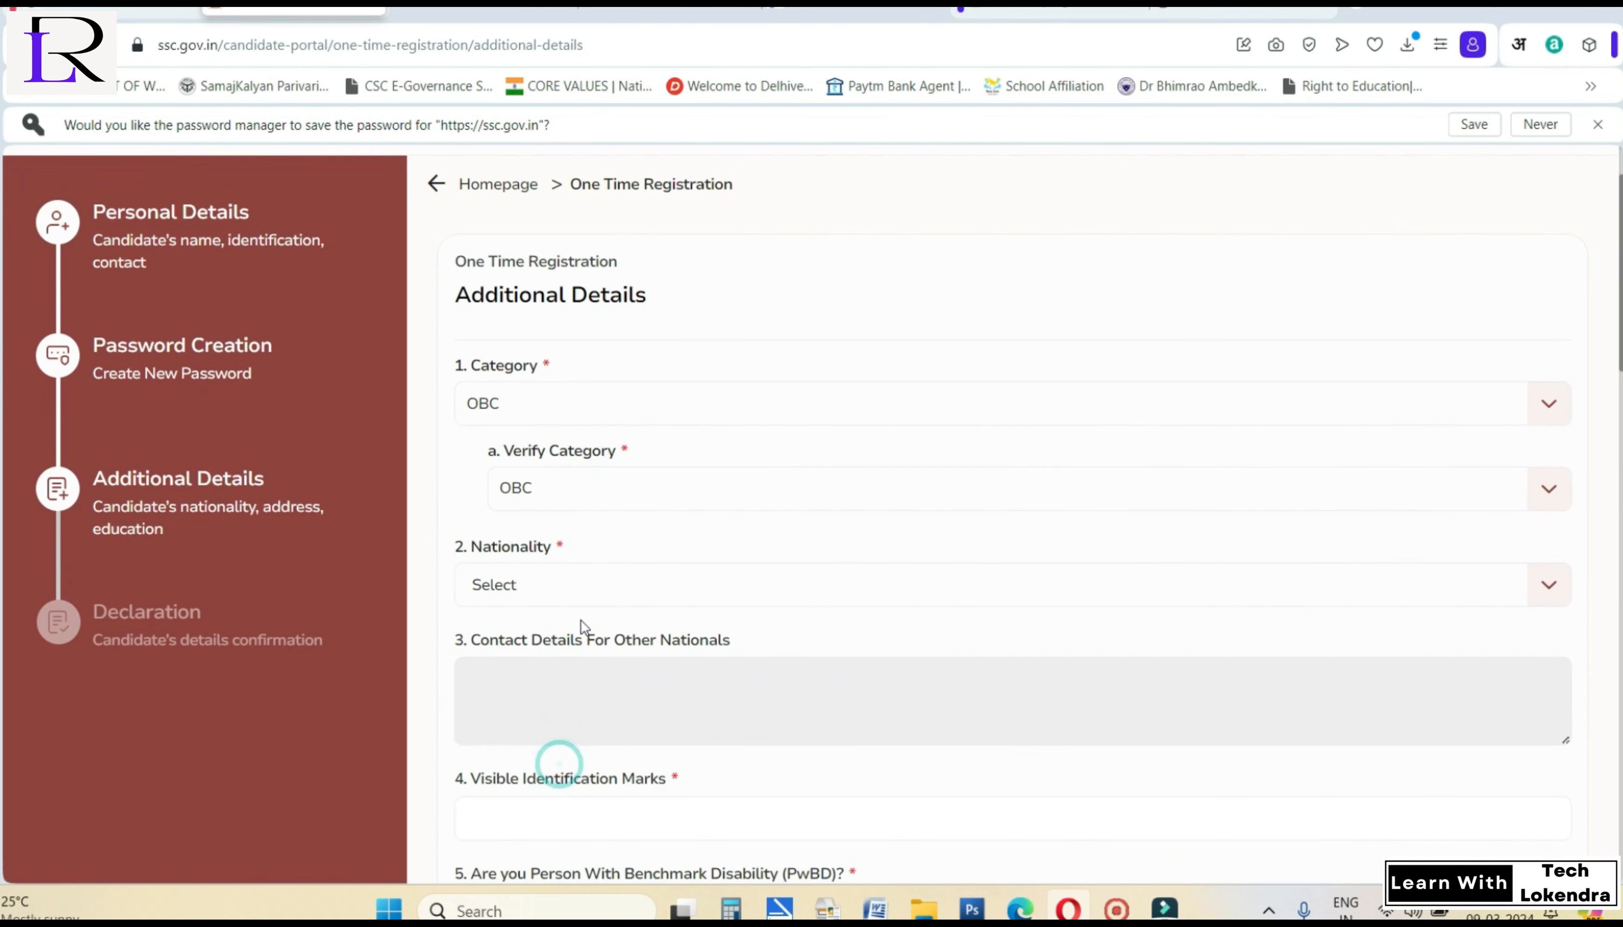
{"action": "left_click", "coordinate": [576, 581]}
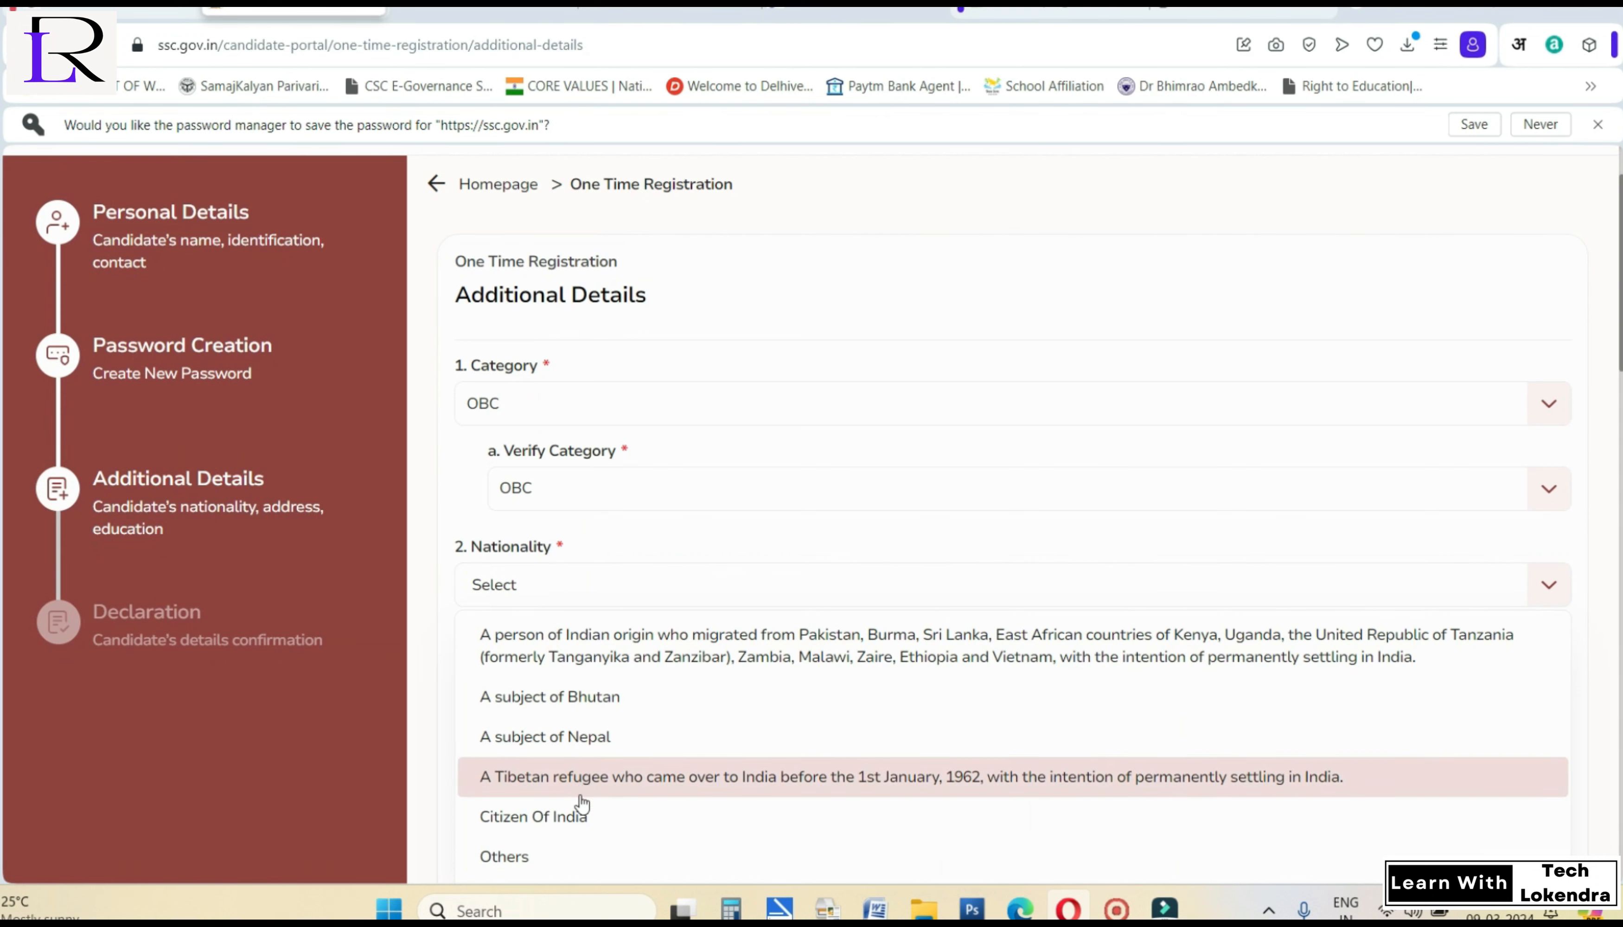
{"action": "left_click", "coordinate": [576, 810]}
Step: Enter 'BLACK MOLE ON FACE' as the visible identification mark
{"action": "scroll", "coordinate": [567, 805], "scroll_direction": "down", "scroll_amount": 3}
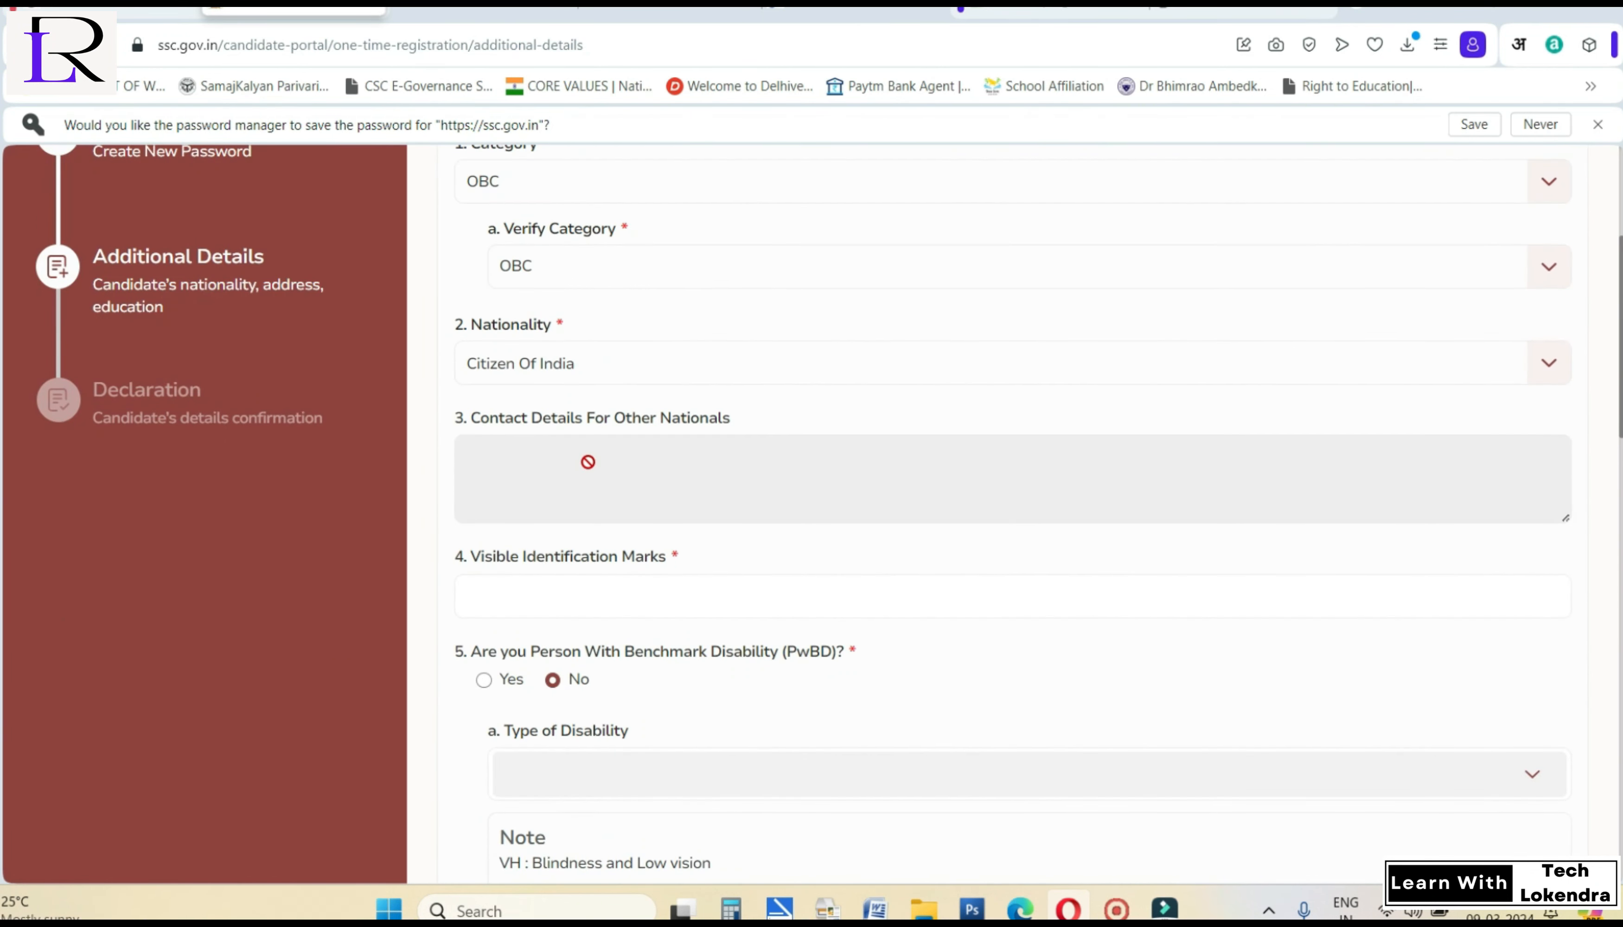
{"action": "scroll", "coordinate": [623, 453], "scroll_direction": "down", "scroll_amount": 4}
{"action": "left_click", "coordinate": [624, 264]}
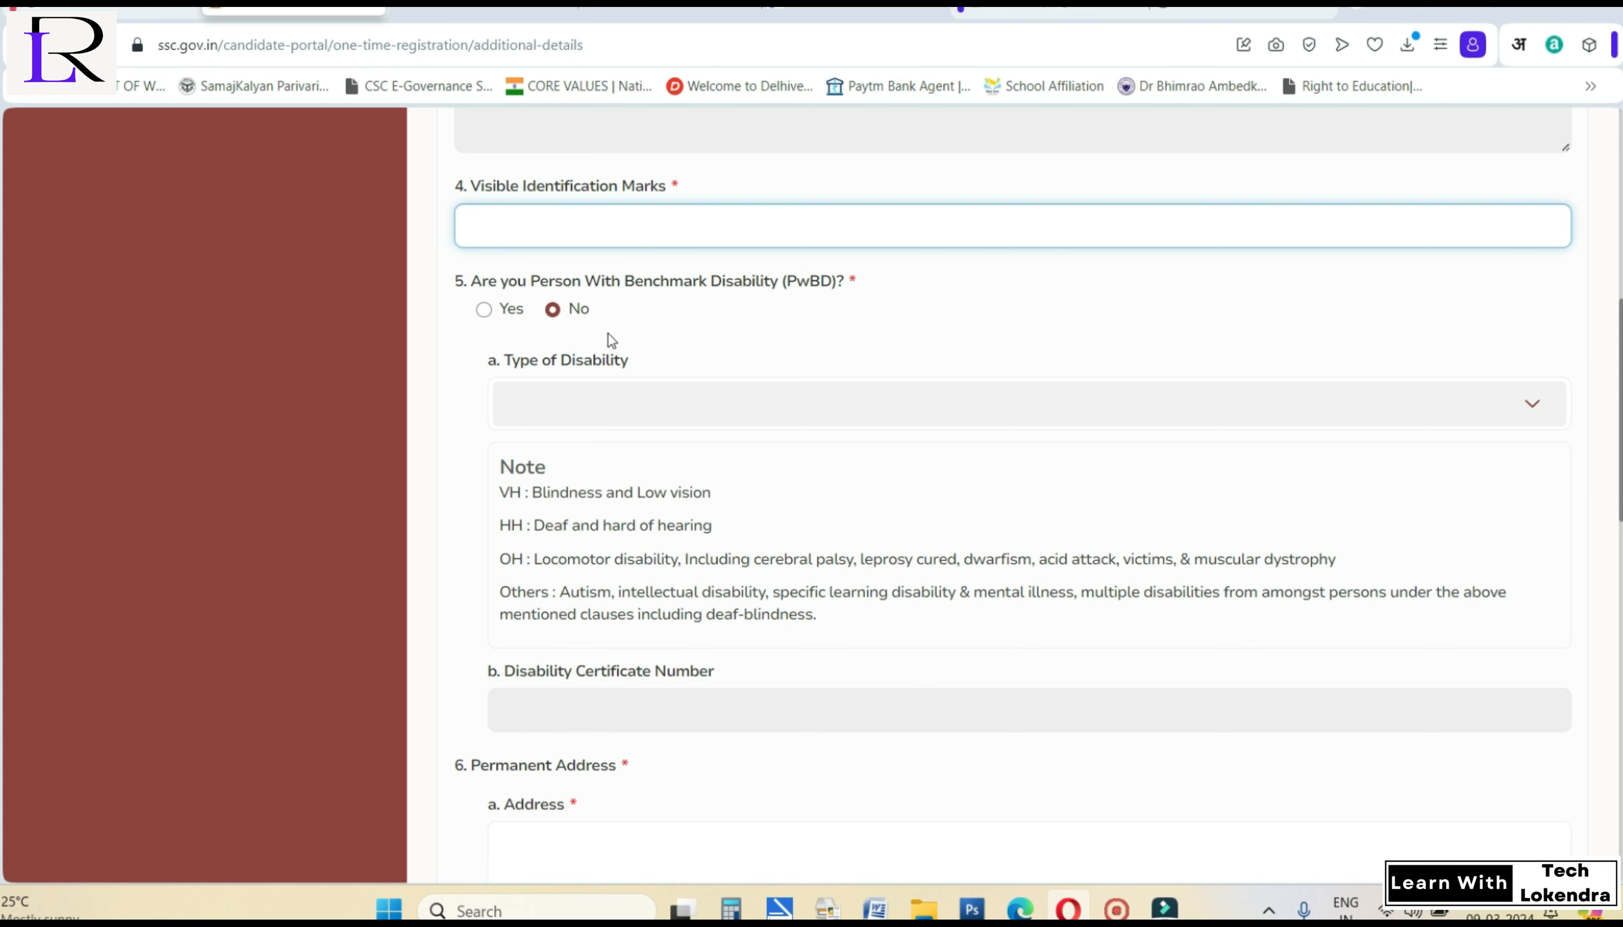
{"action": "type", "text": "M"}
{"action": "key", "text": "BackSpace"}
{"action": "type", "text": "BLACK MOLE ON FACE"}
{"action": "left_click", "coordinate": [608, 334]}
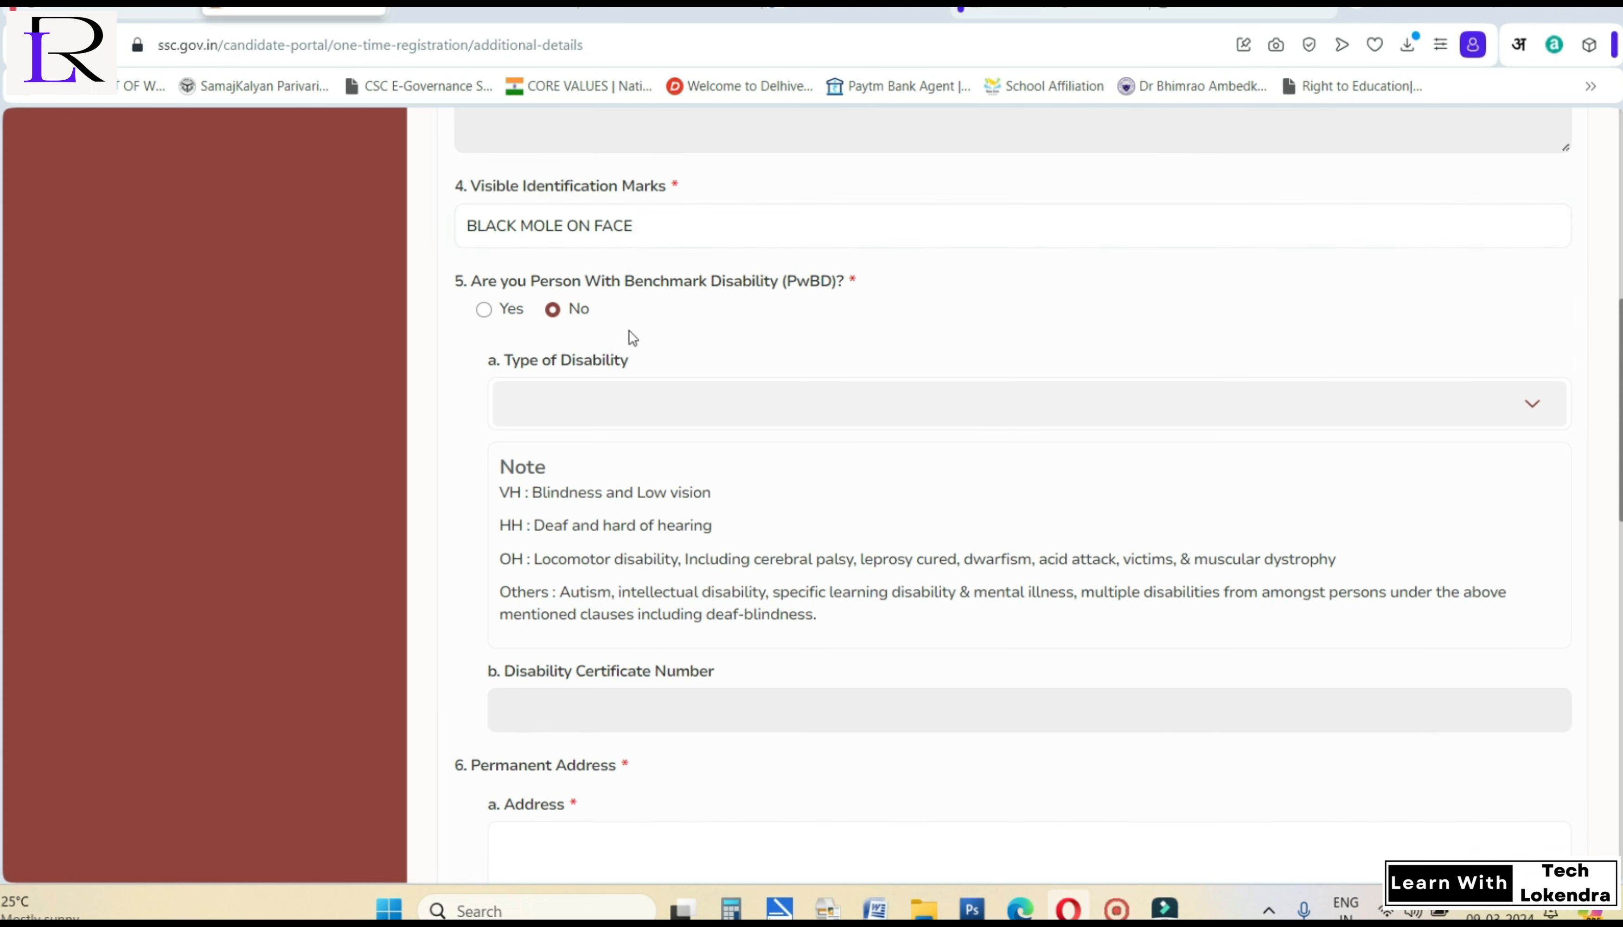
{"action": "scroll", "coordinate": [631, 337], "scroll_direction": "down", "scroll_amount": 2}
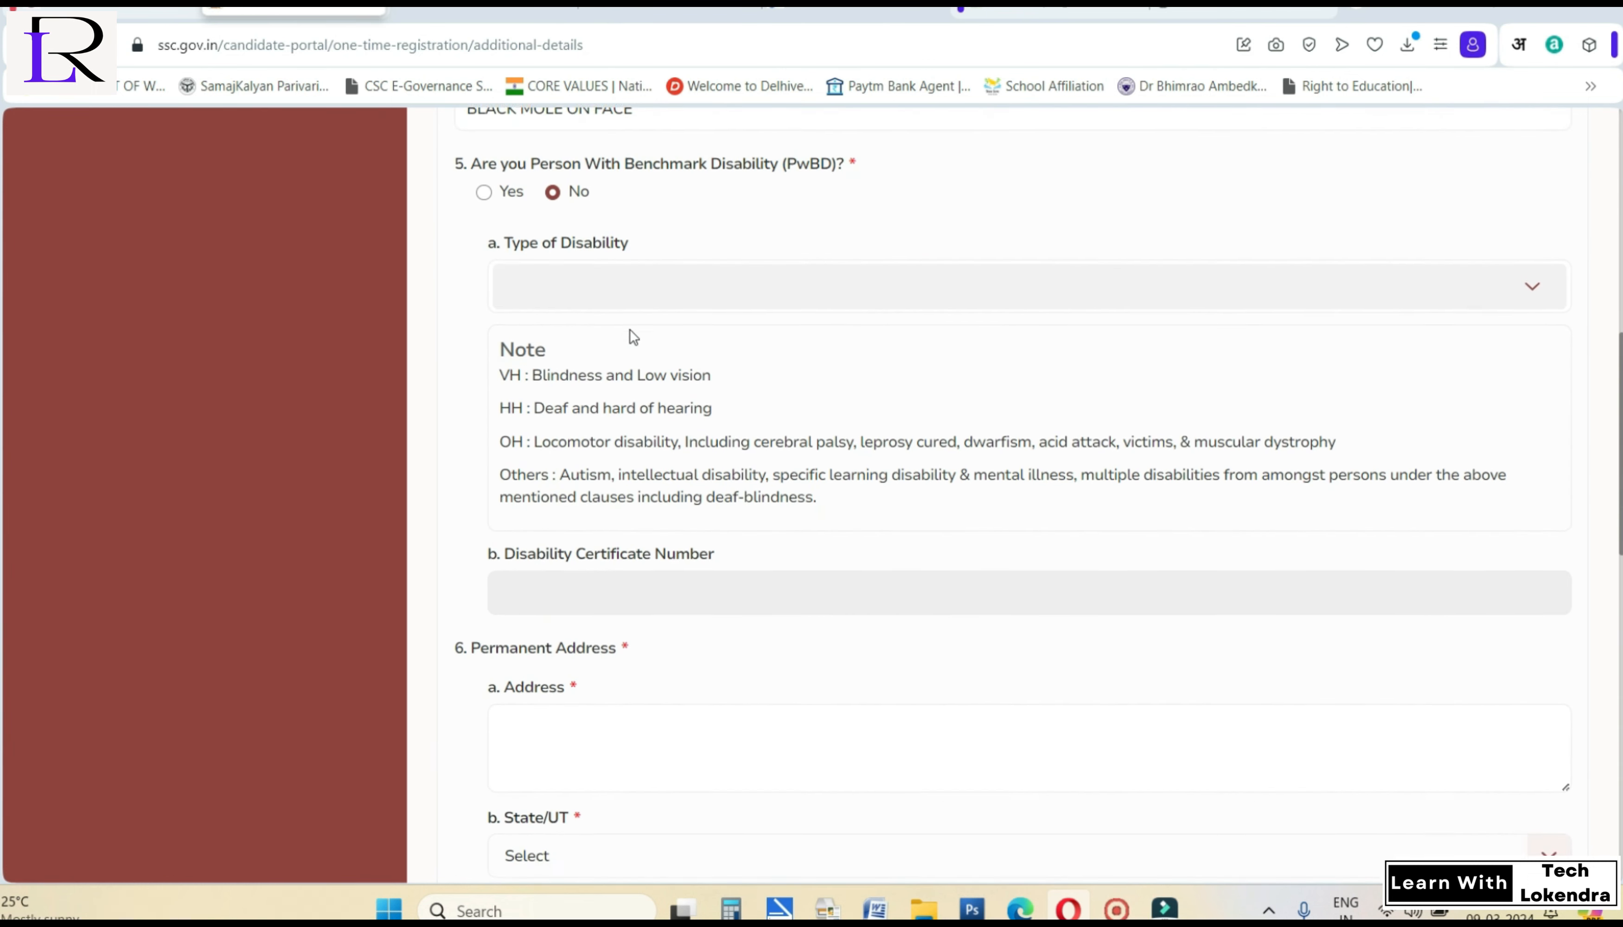
{"action": "scroll", "coordinate": [630, 336], "scroll_direction": "down", "scroll_amount": 2}
{"action": "scroll", "coordinate": [630, 331], "scroll_direction": "up", "scroll_amount": 4}
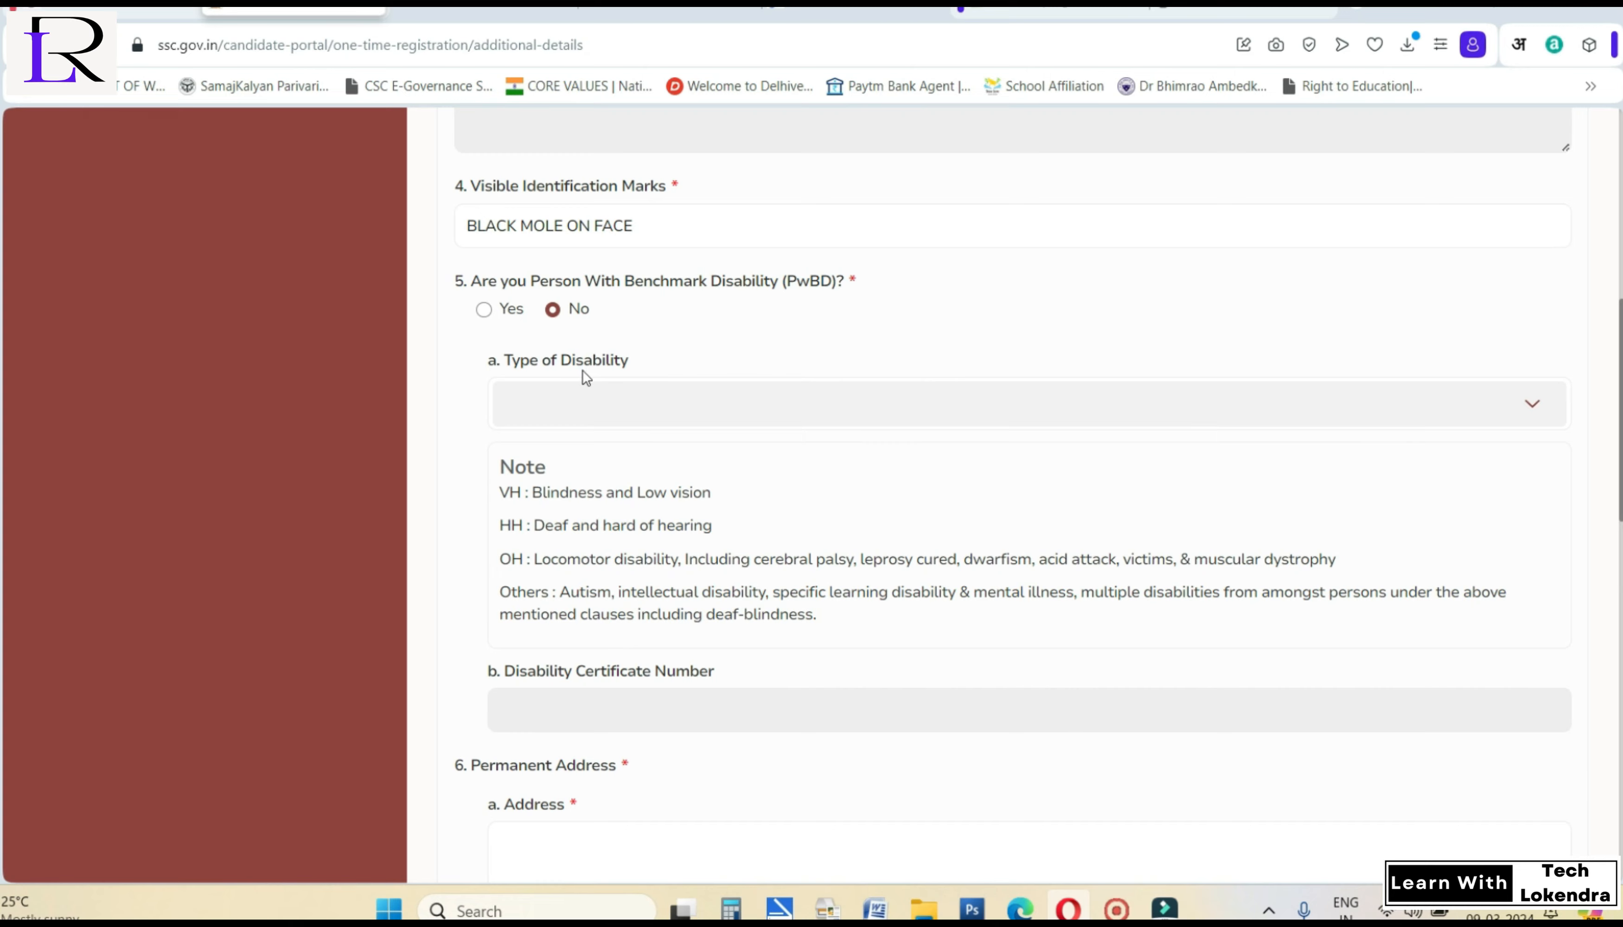
{"action": "scroll", "coordinate": [583, 372], "scroll_direction": "down", "scroll_amount": 6}
Step: Enter the permanent address with State/UT Uttar Pradesh and District Agra
{"action": "left_click", "coordinate": [548, 501]}
{"action": "type", "text": "AMARP"}
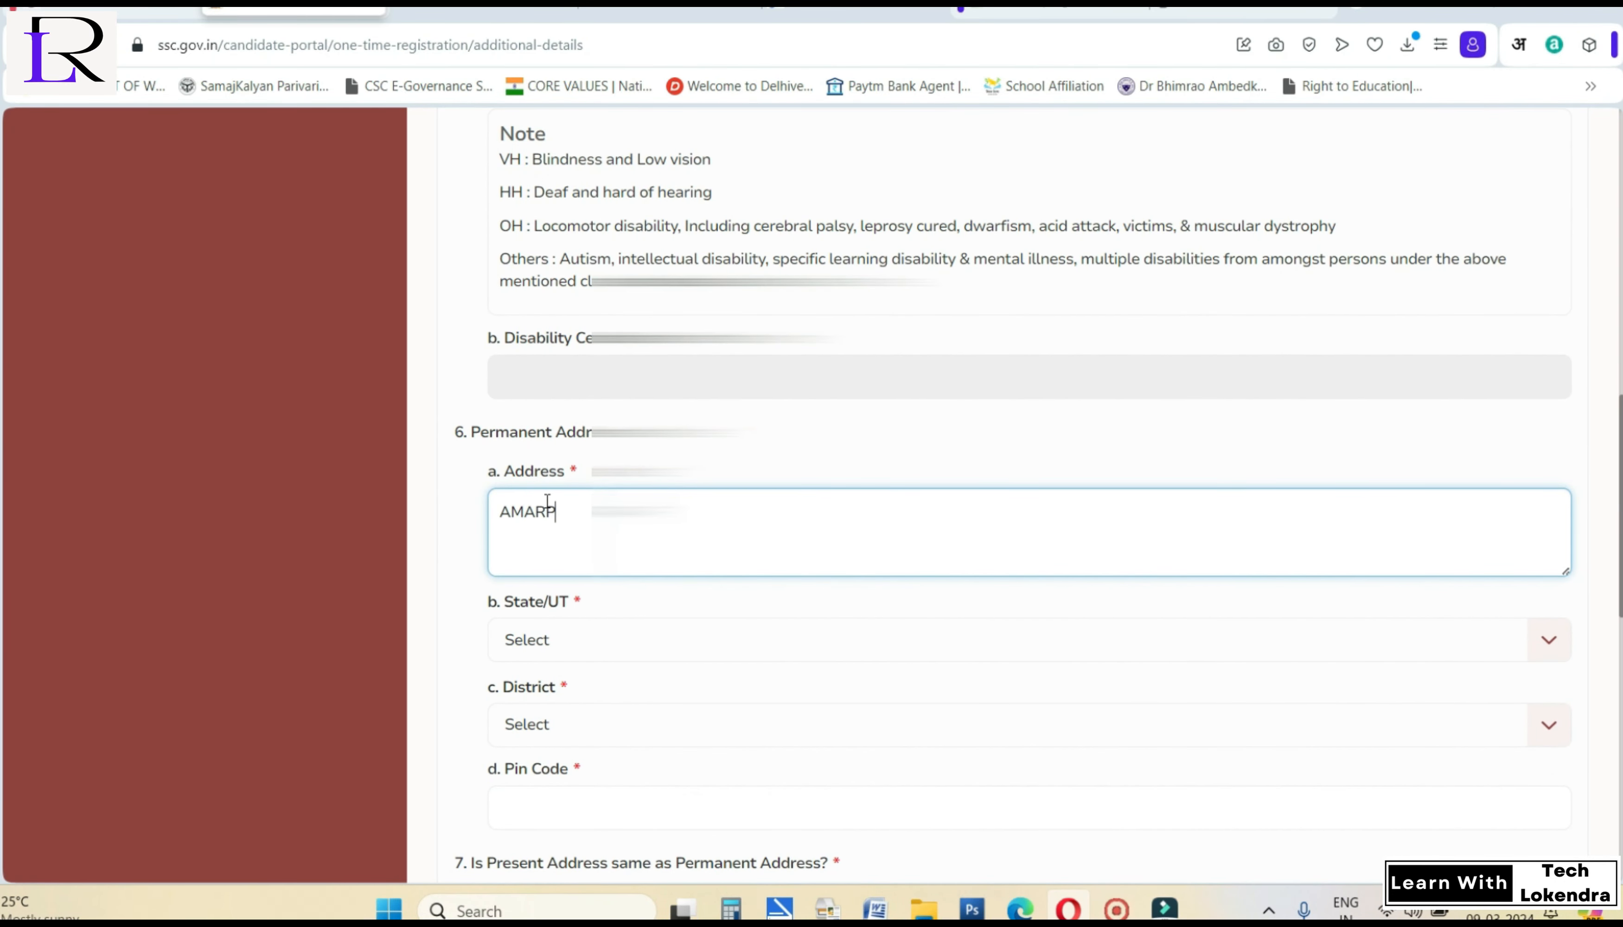
{"action": "type", "text": "URA..."}
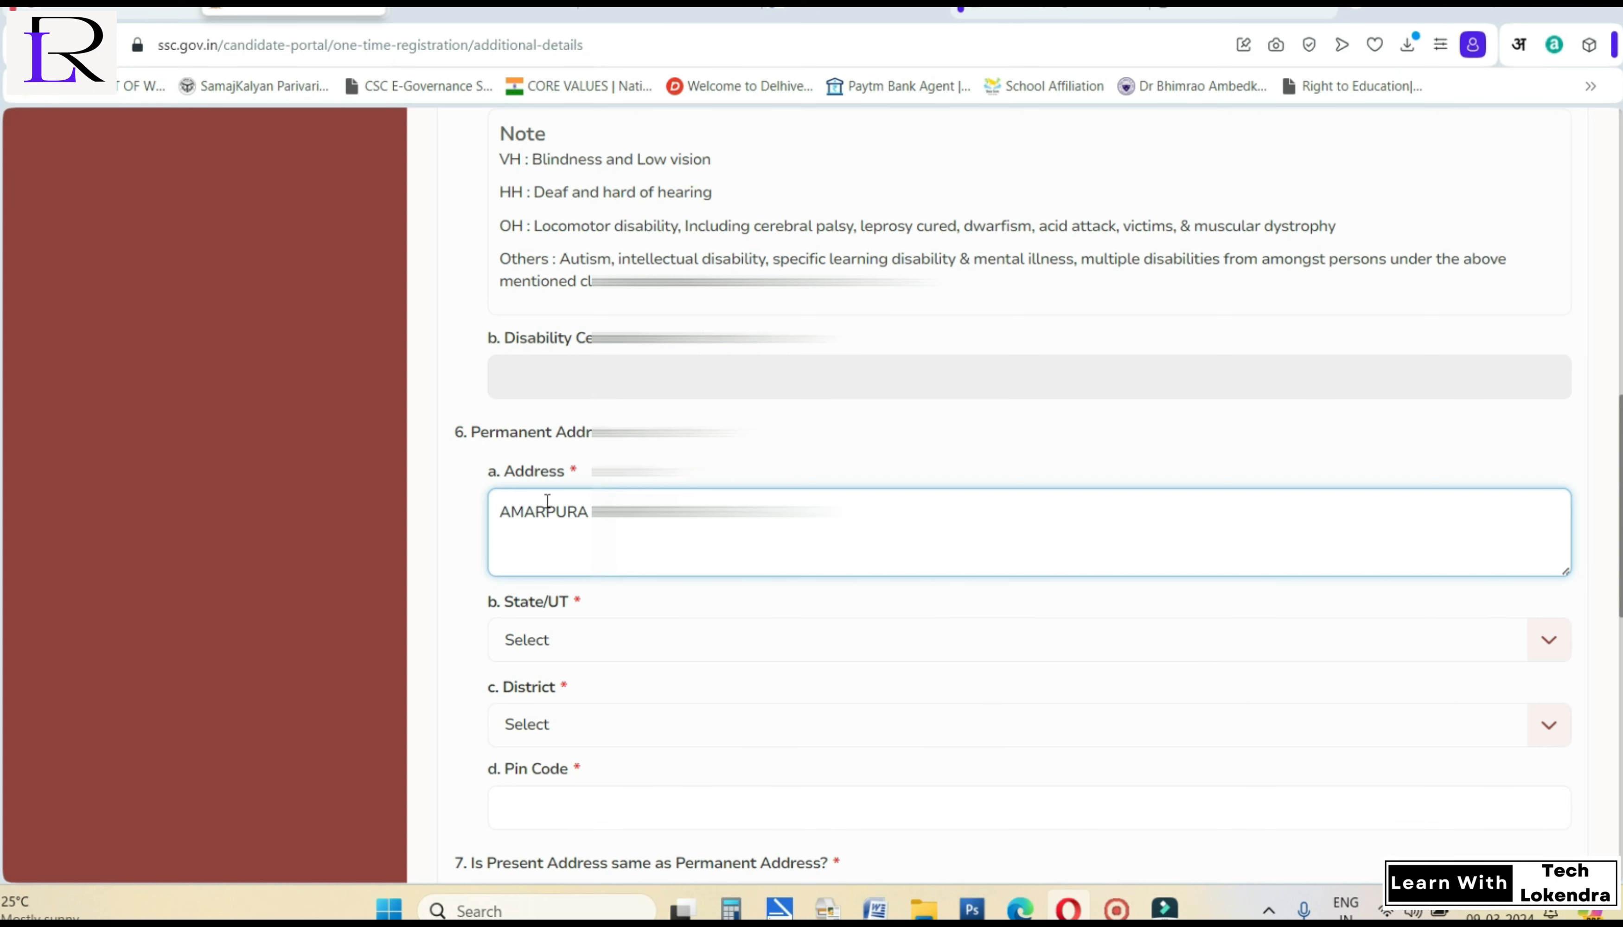
{"action": "left_click", "coordinate": [627, 644]}
{"action": "key", "text": "u"}
{"action": "scroll", "coordinate": [628, 644], "scroll_direction": "down", "scroll_amount": 3}
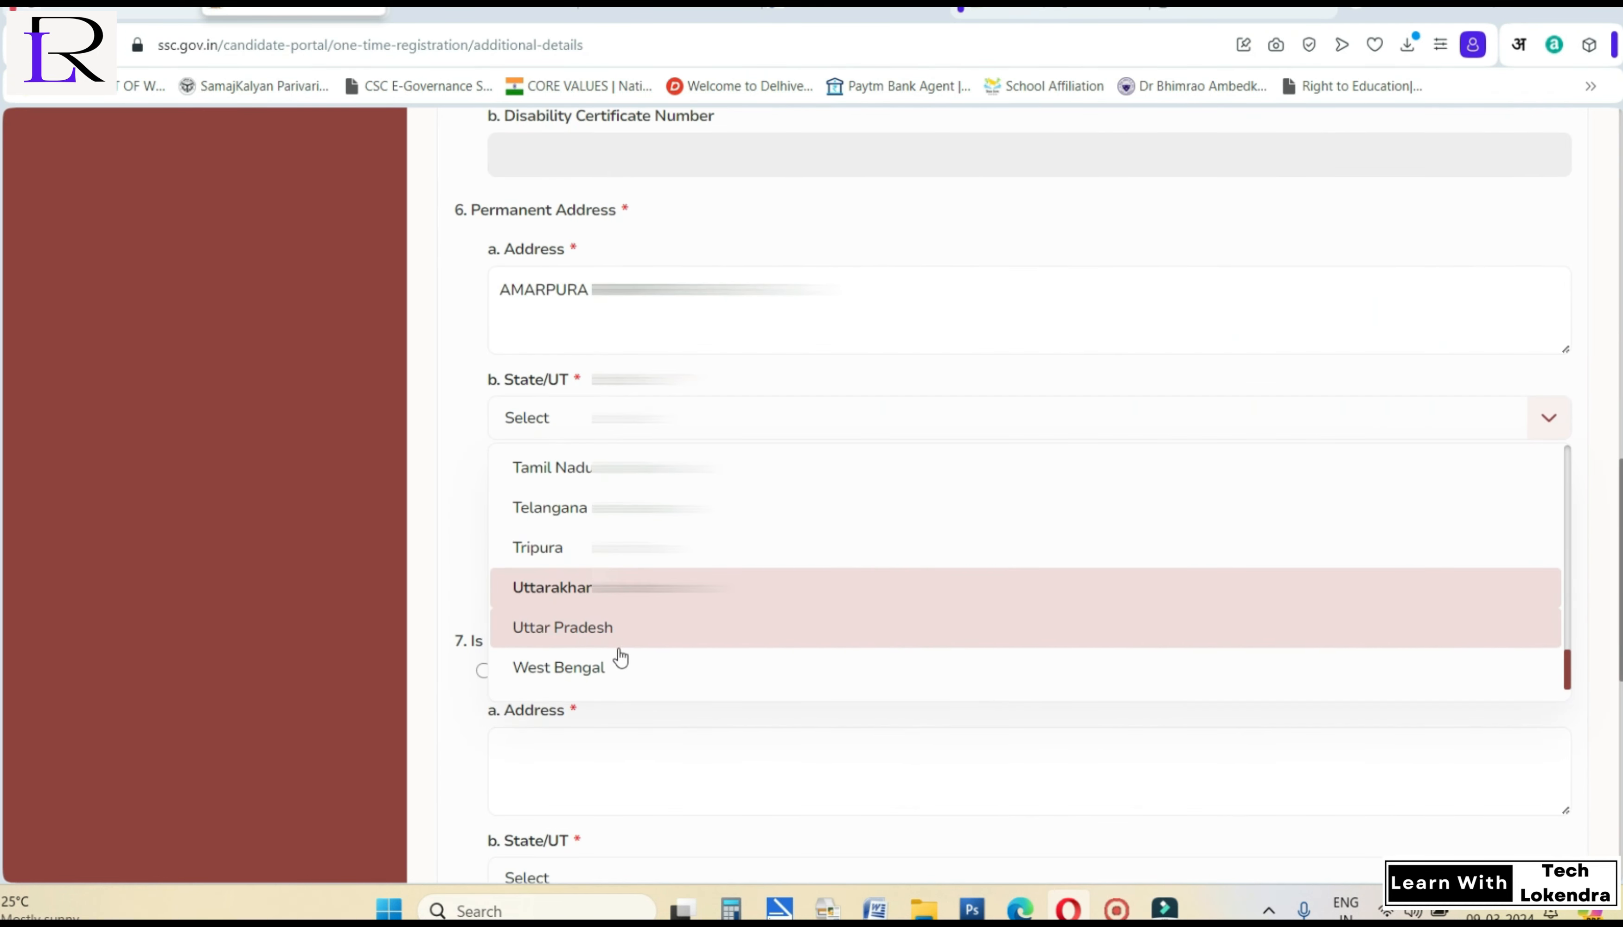
{"action": "left_click", "coordinate": [608, 641]}
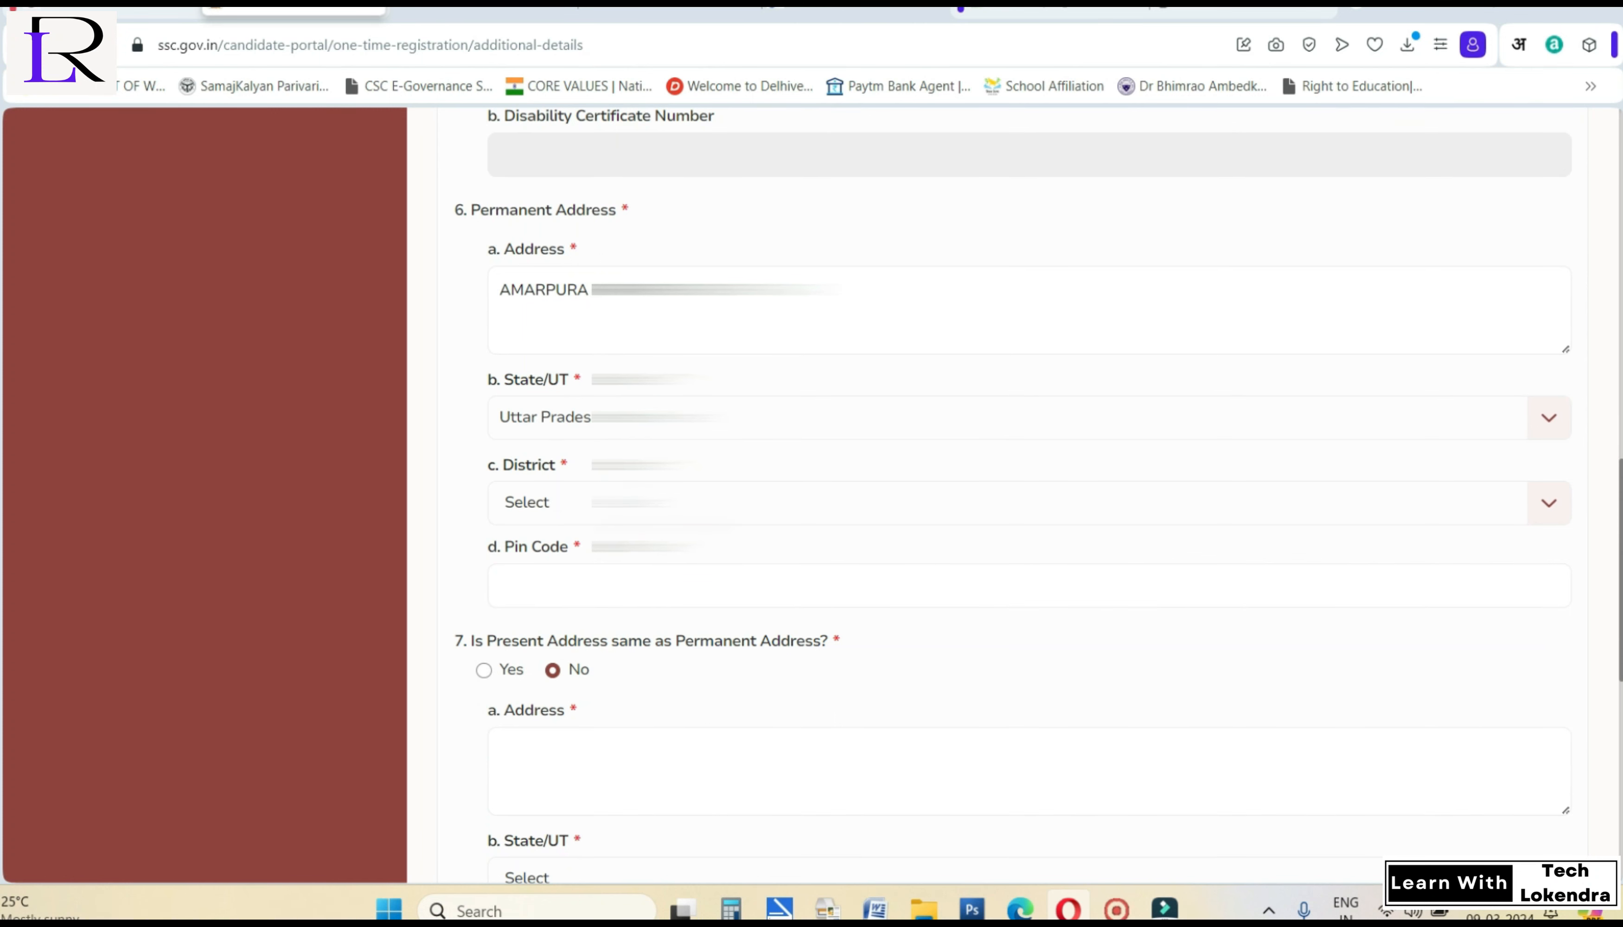
{"action": "left_click", "coordinate": [583, 503]}
{"action": "left_click", "coordinate": [583, 551]}
Step: Enter the pin code and mark the present address same as the permanent one
{"action": "left_click", "coordinate": [583, 582]}
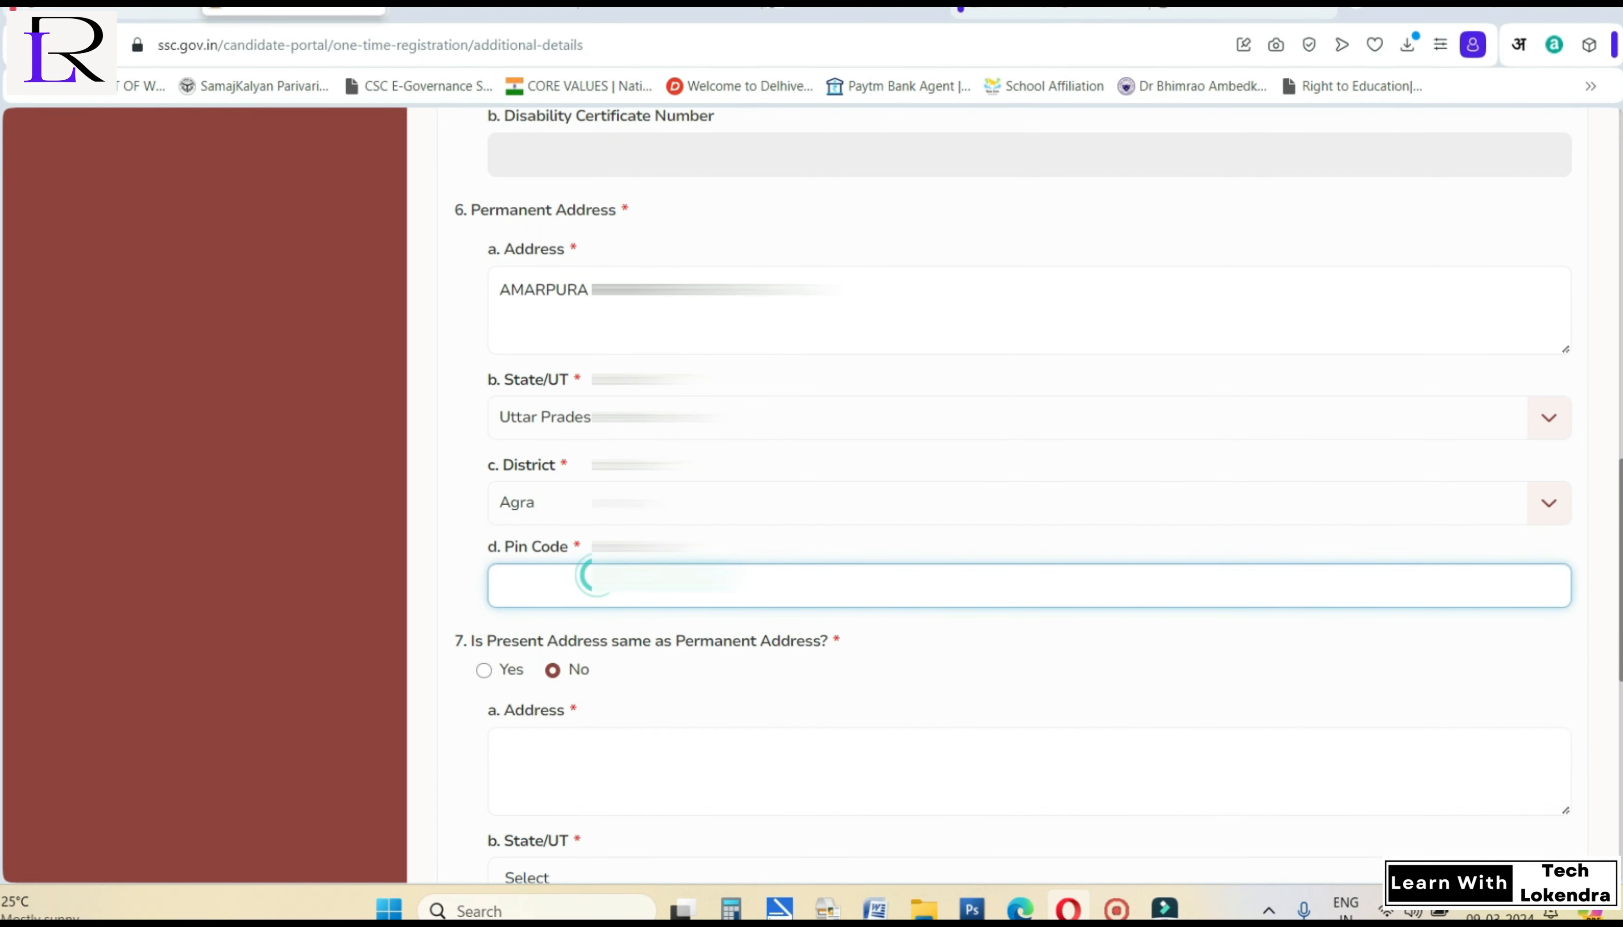
{"action": "type", "text": "282010"}
{"action": "scroll", "coordinate": [536, 500], "scroll_direction": "down", "scroll_amount": 3}
{"action": "left_click", "coordinate": [483, 449]}
{"action": "scroll", "coordinate": [480, 454], "scroll_direction": "down", "scroll_amount": 2}
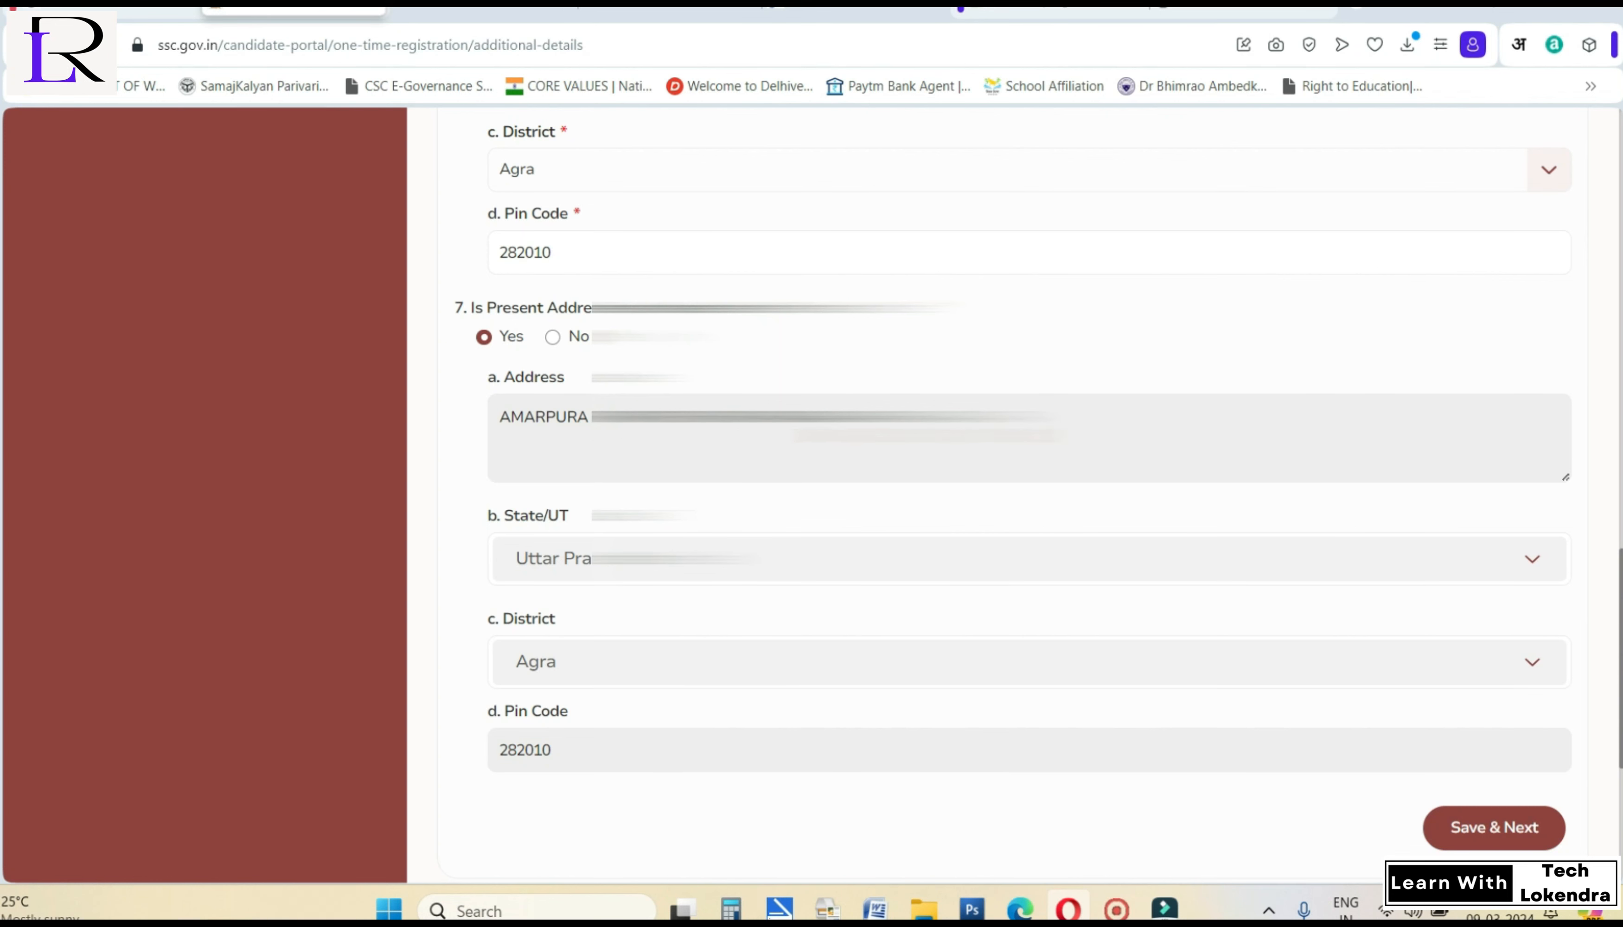
{"action": "scroll", "coordinate": [1569, 788], "scroll_direction": "down", "scroll_amount": 2}
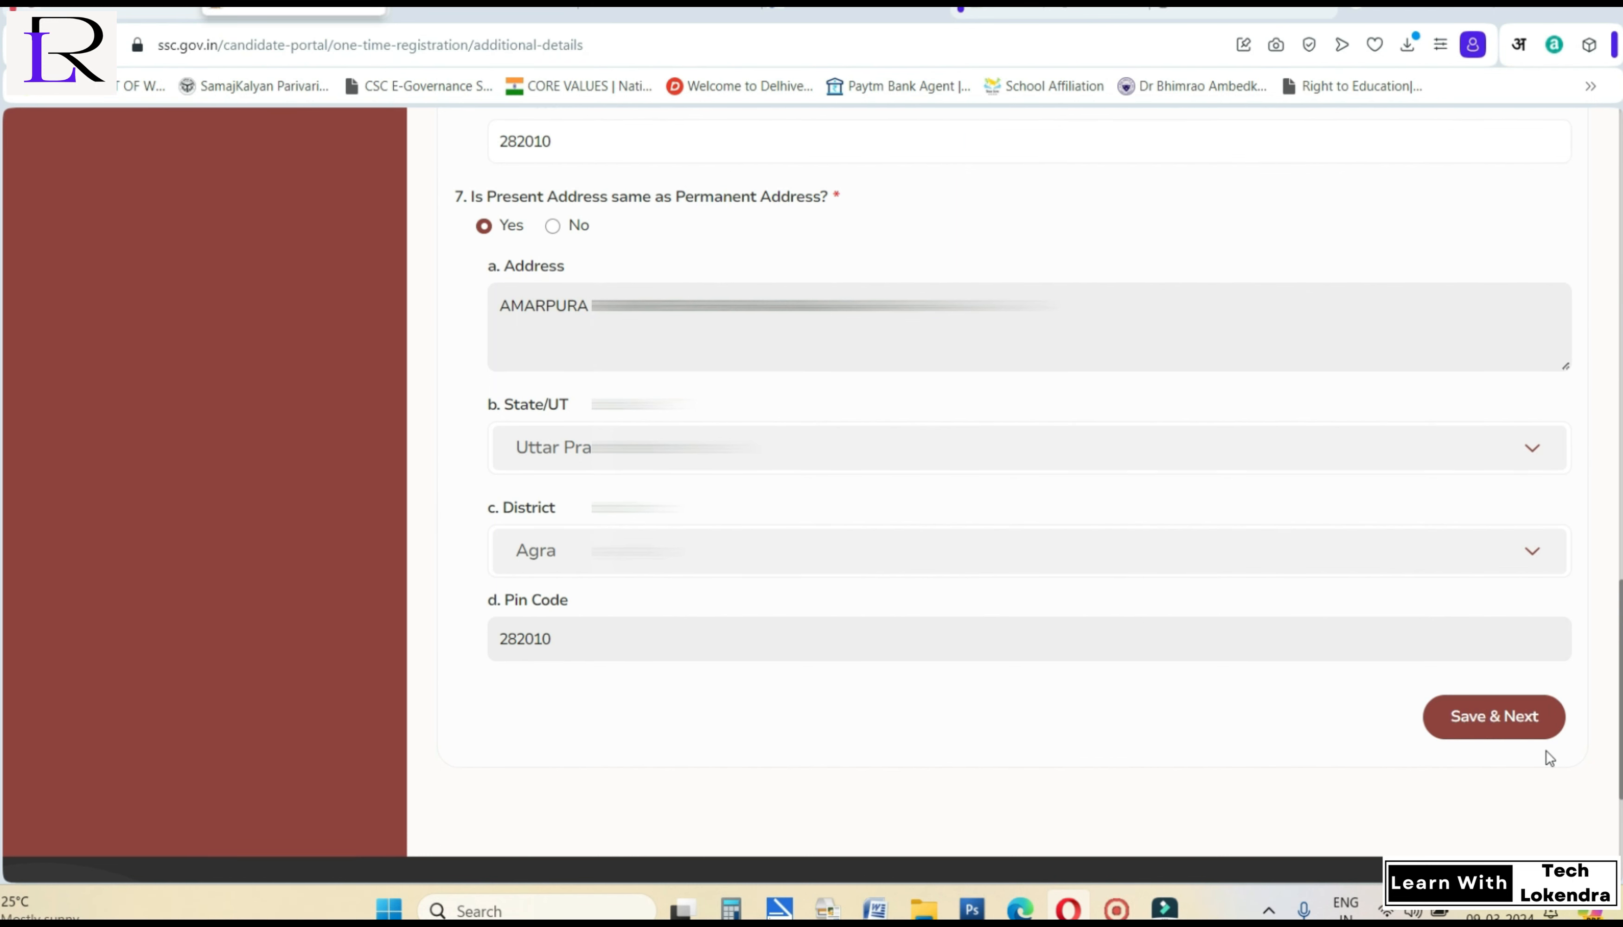
Step: Save the additional details, acknowledge the success message, and agree to the Declaration terms and conditions
{"action": "left_click", "coordinate": [1495, 727]}
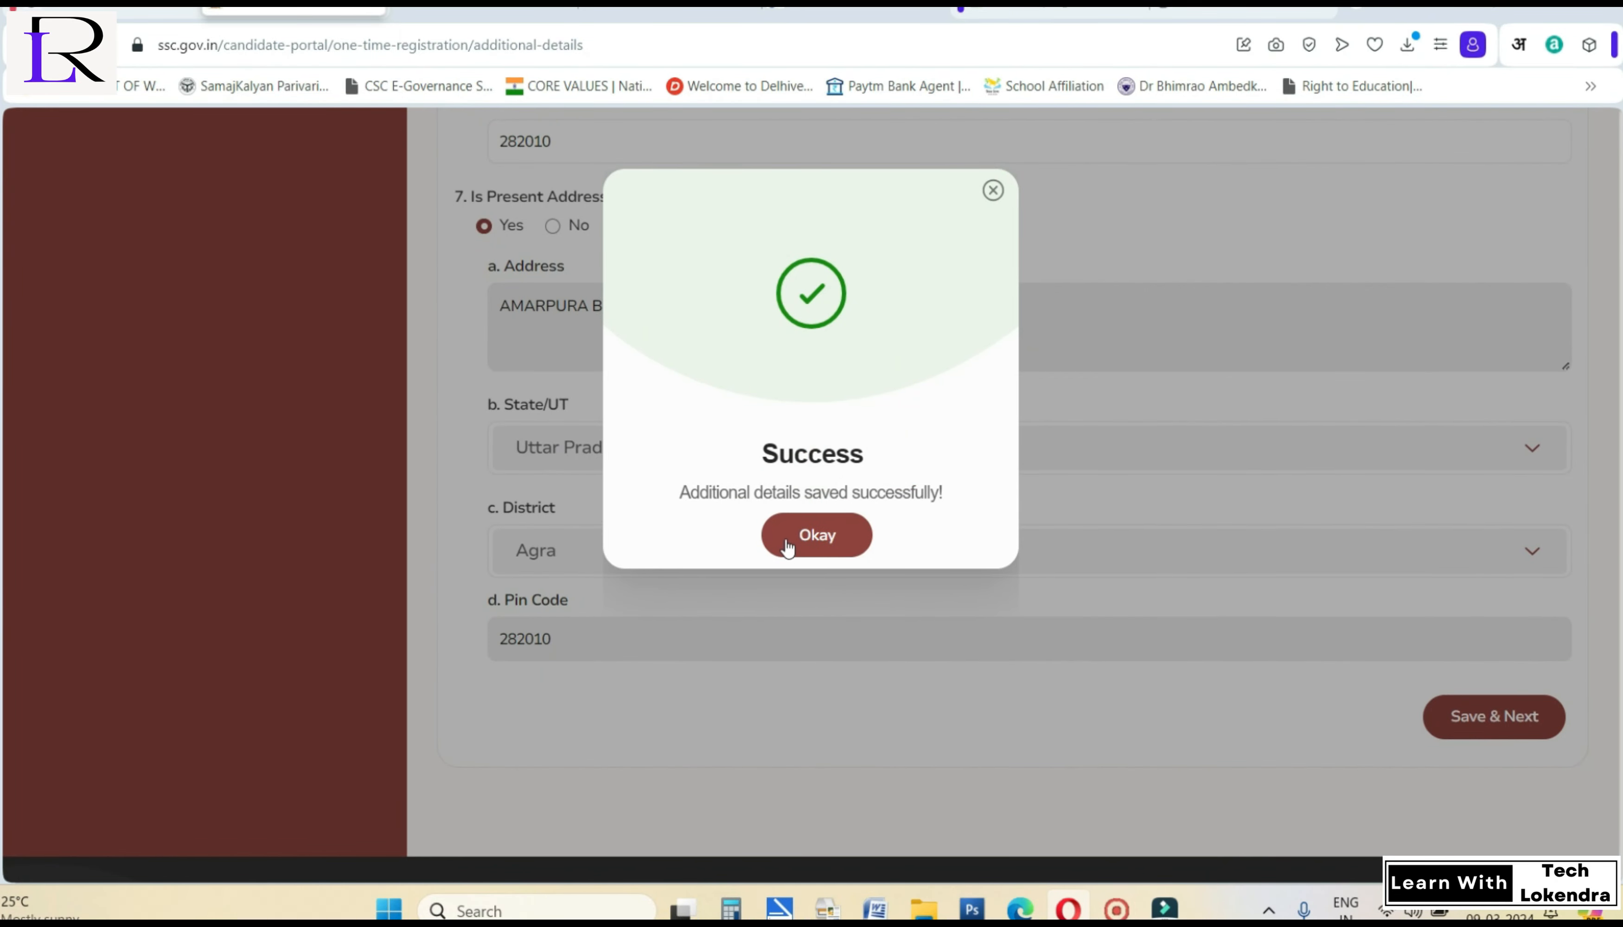
{"action": "left_click", "coordinate": [788, 541]}
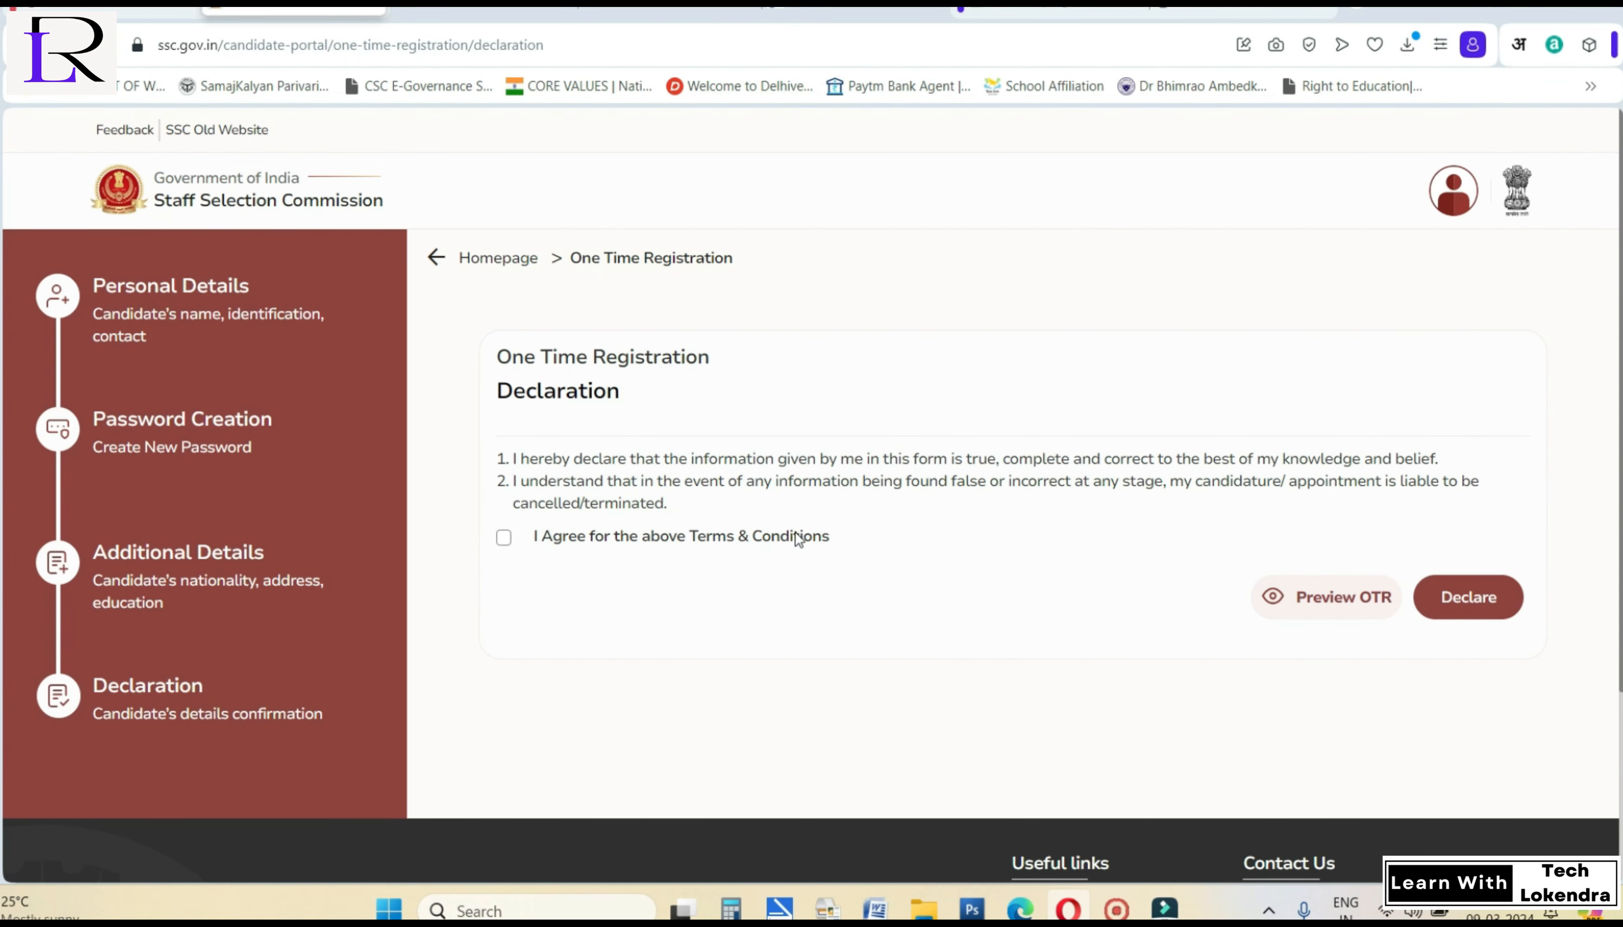
{"action": "left_click", "coordinate": [505, 539]}
Step: Open the One-Time Registration preview, scroll through all its details, and close it
{"action": "left_click", "coordinate": [1334, 619]}
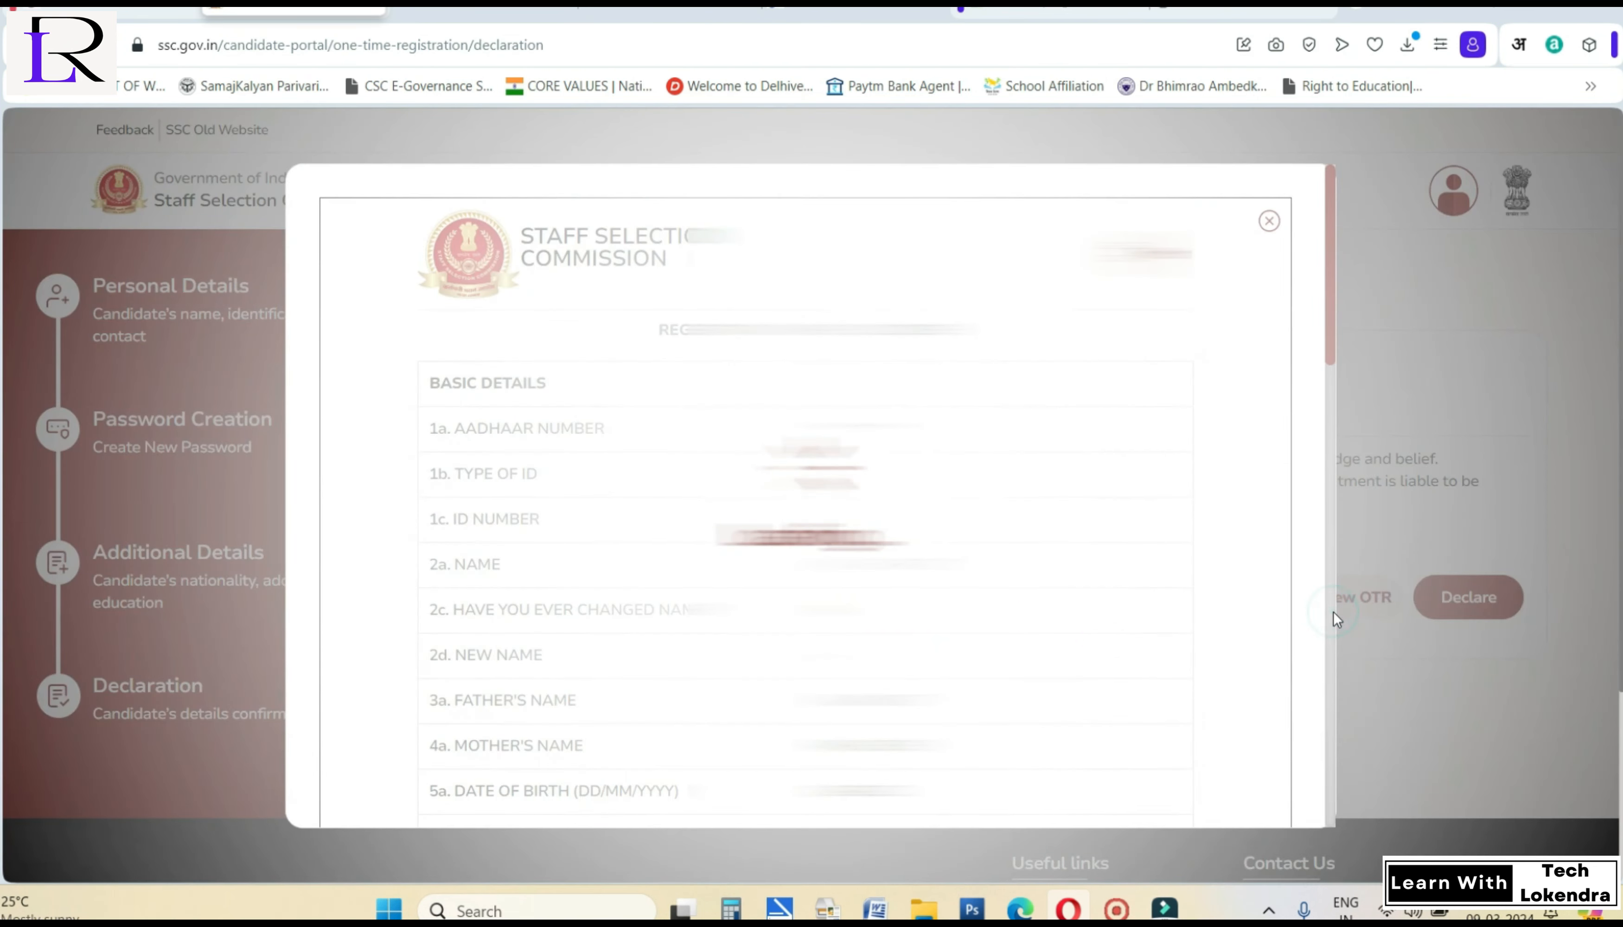
{"action": "scroll", "coordinate": [804, 495], "scroll_direction": "down", "scroll_amount": 3}
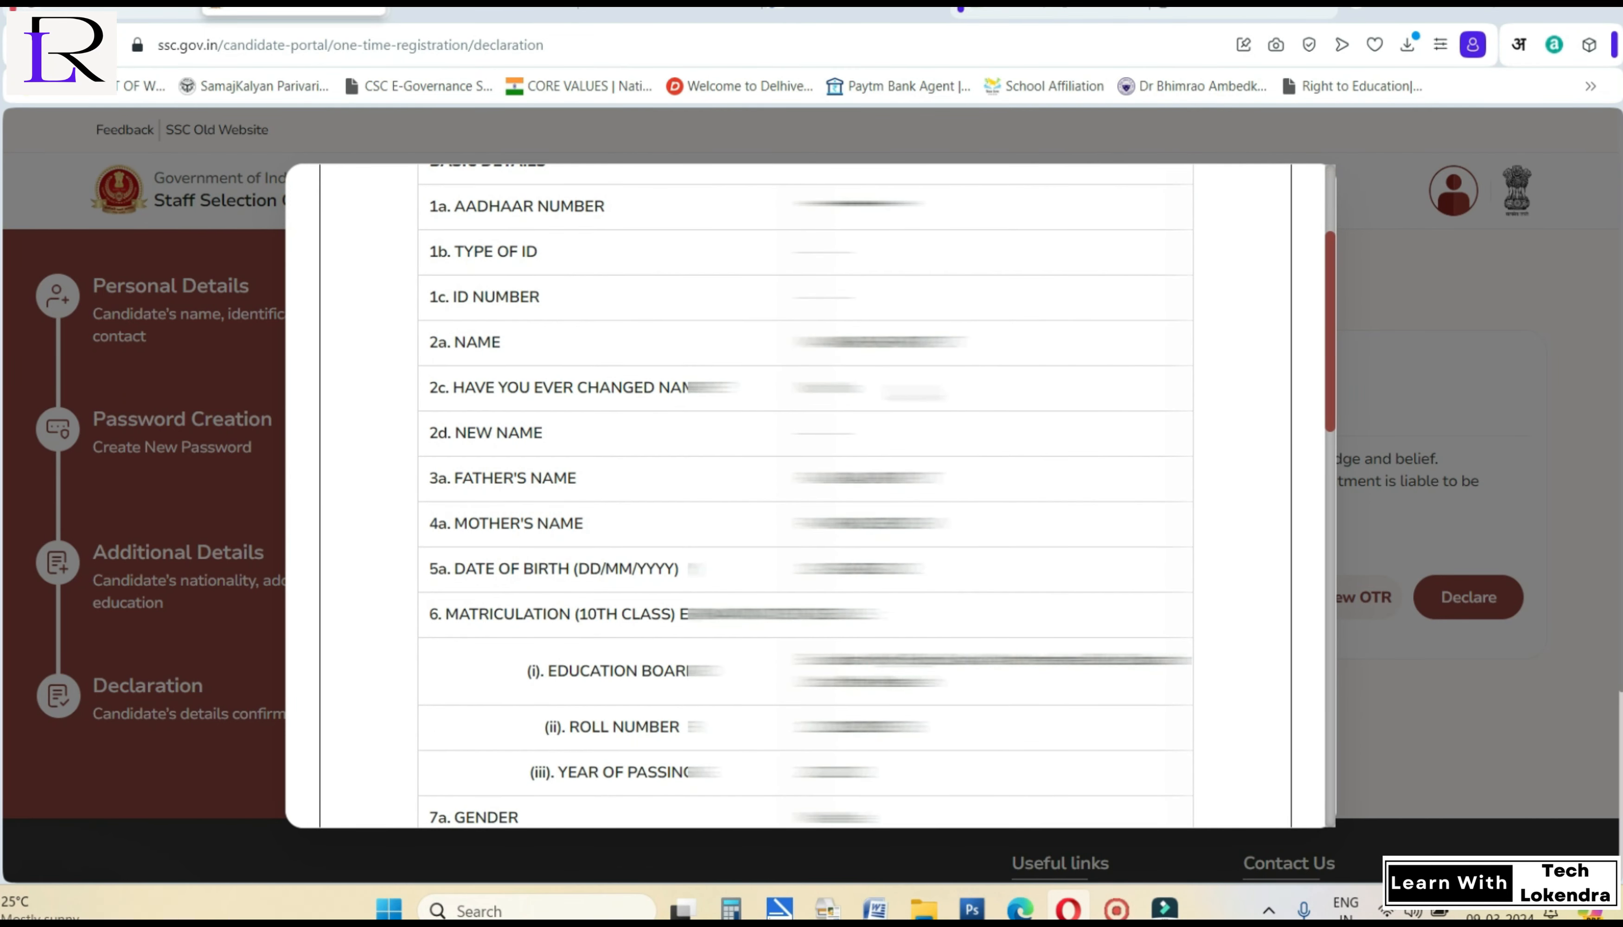
{"action": "scroll", "coordinate": [805, 496], "scroll_direction": "up", "scroll_amount": 2}
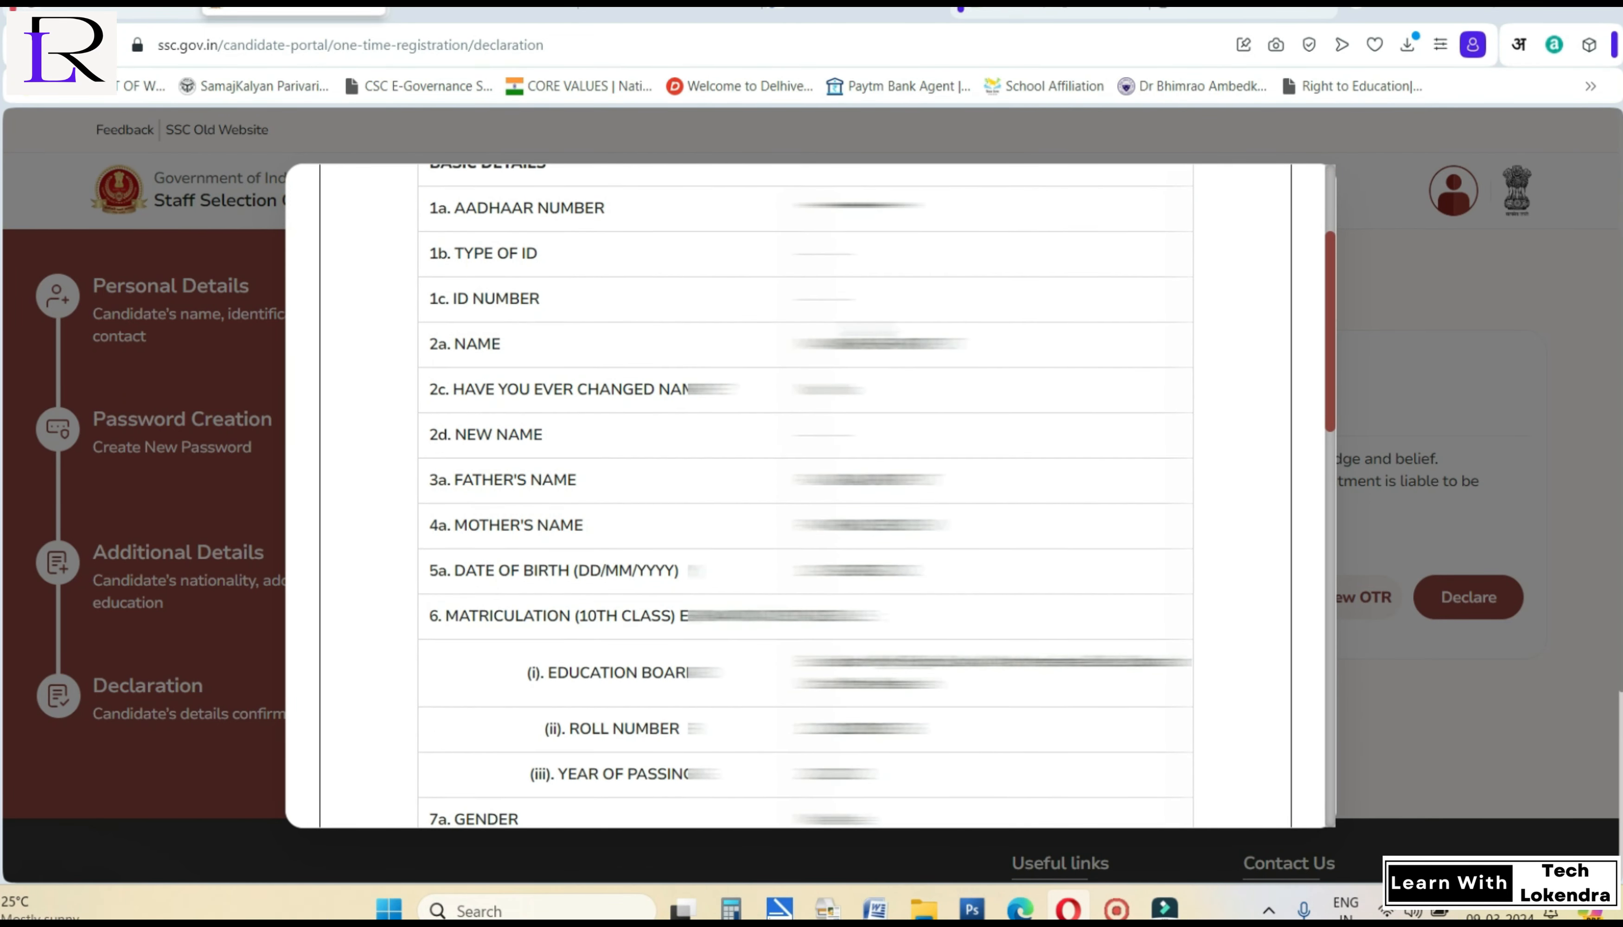
{"action": "scroll", "coordinate": [805, 496], "scroll_direction": "down", "scroll_amount": 12}
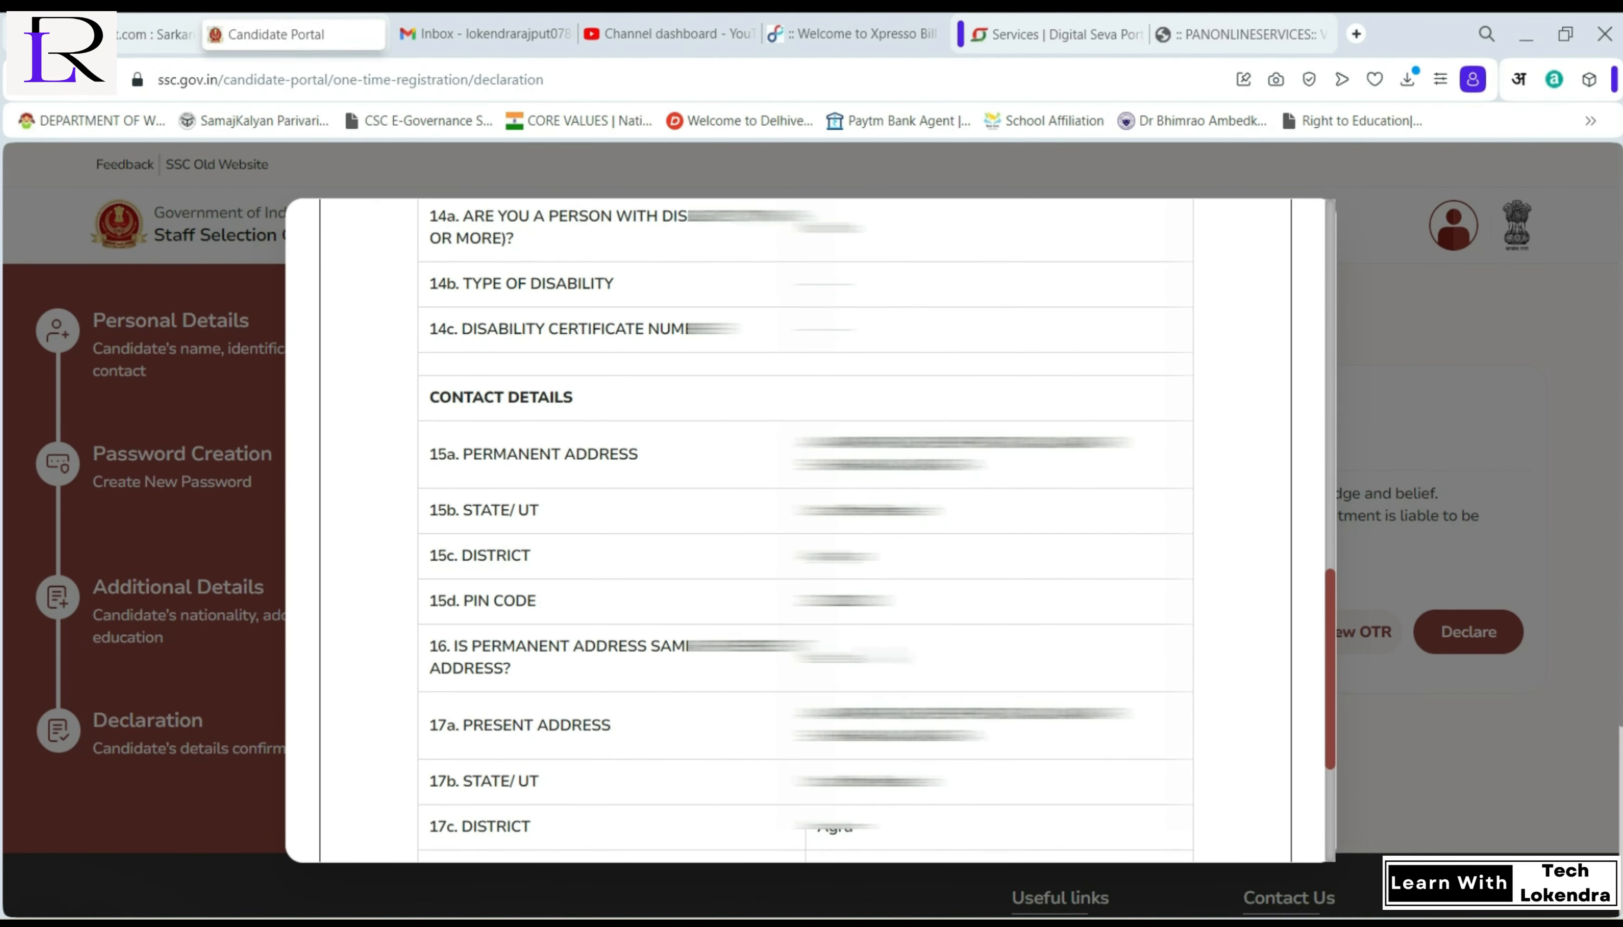
{"action": "scroll", "coordinate": [804, 531], "scroll_direction": "down", "scroll_amount": 4}
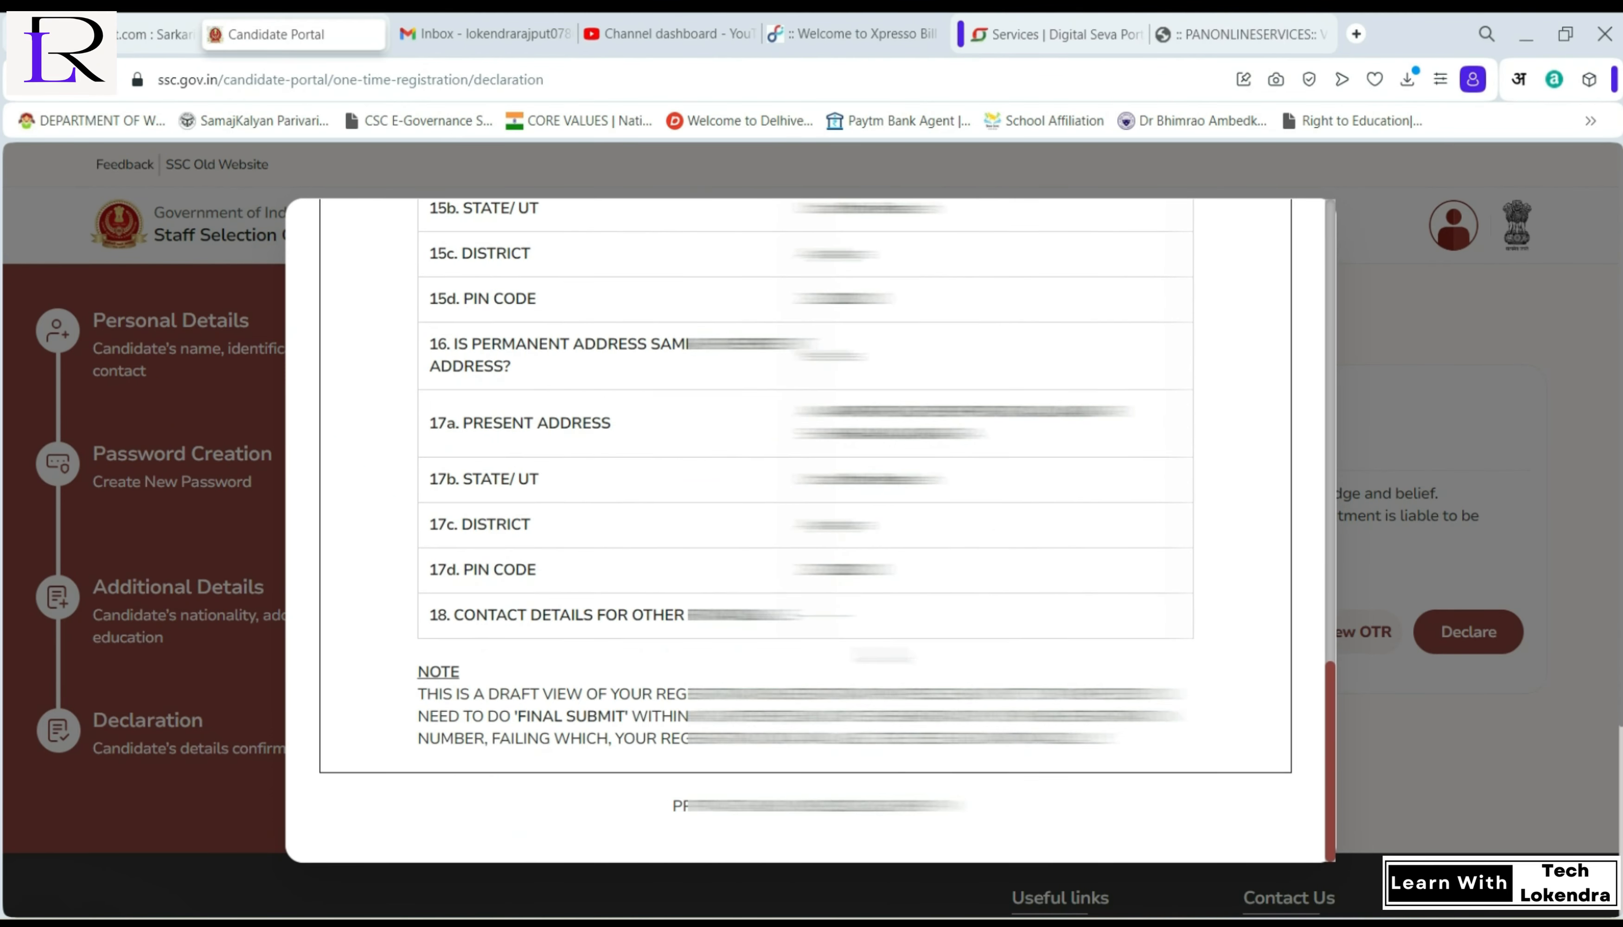
{"action": "scroll", "coordinate": [805, 531], "scroll_direction": "down", "scroll_amount": 4}
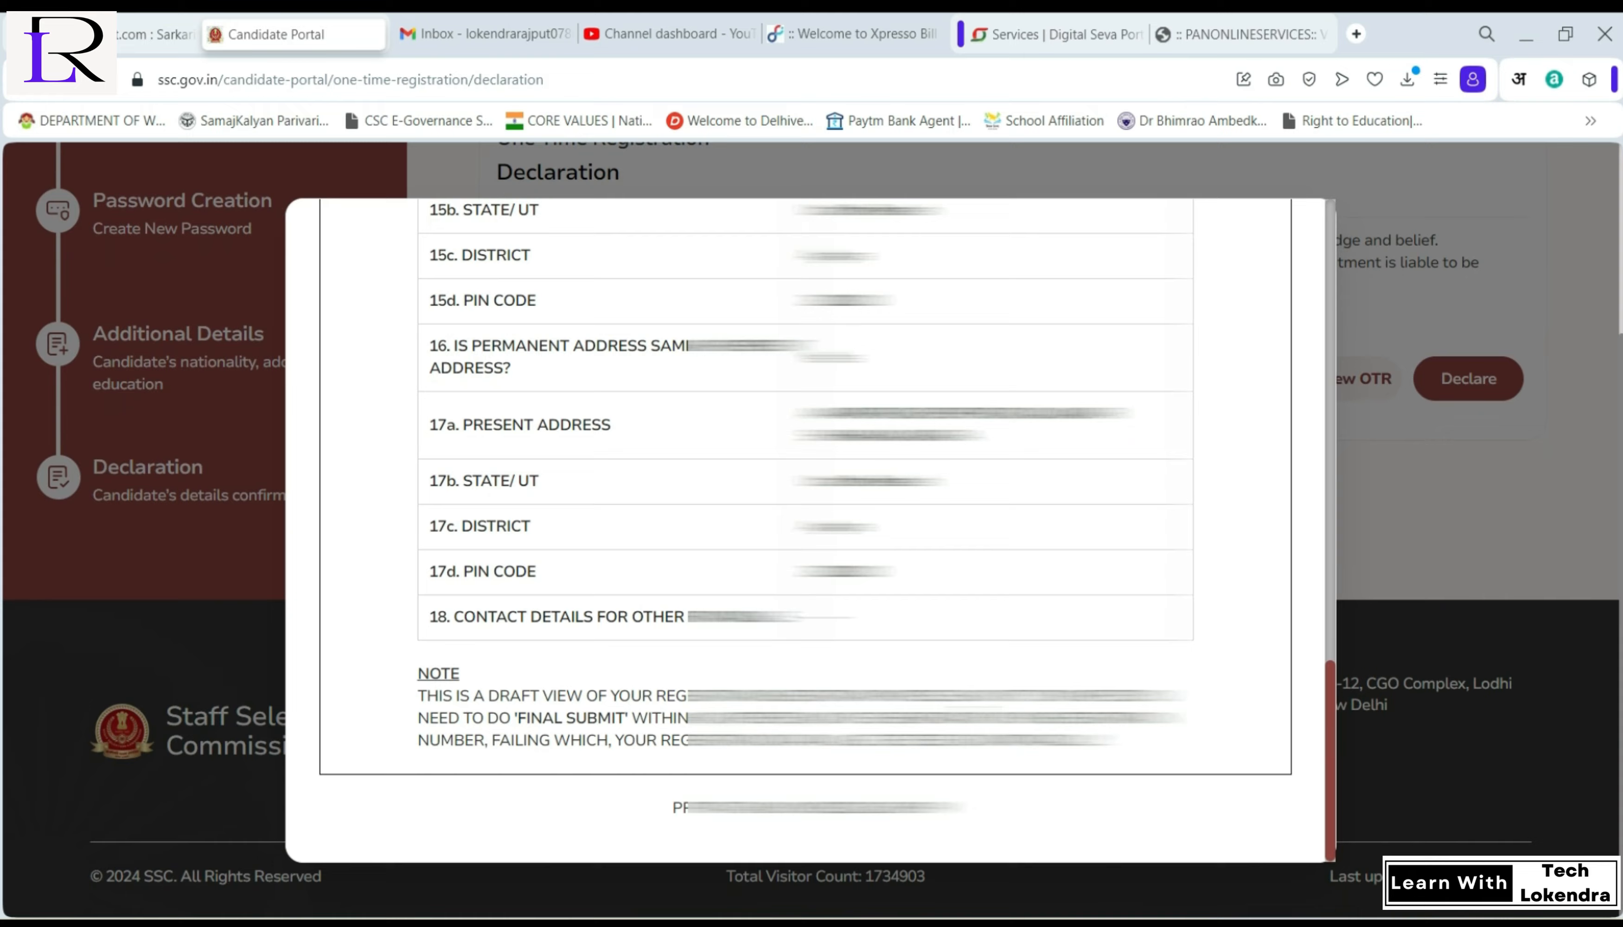
{"action": "scroll", "coordinate": [805, 531], "scroll_direction": "up", "scroll_amount": 9}
{"action": "scroll", "coordinate": [804, 531], "scroll_direction": "up", "scroll_amount": 8}
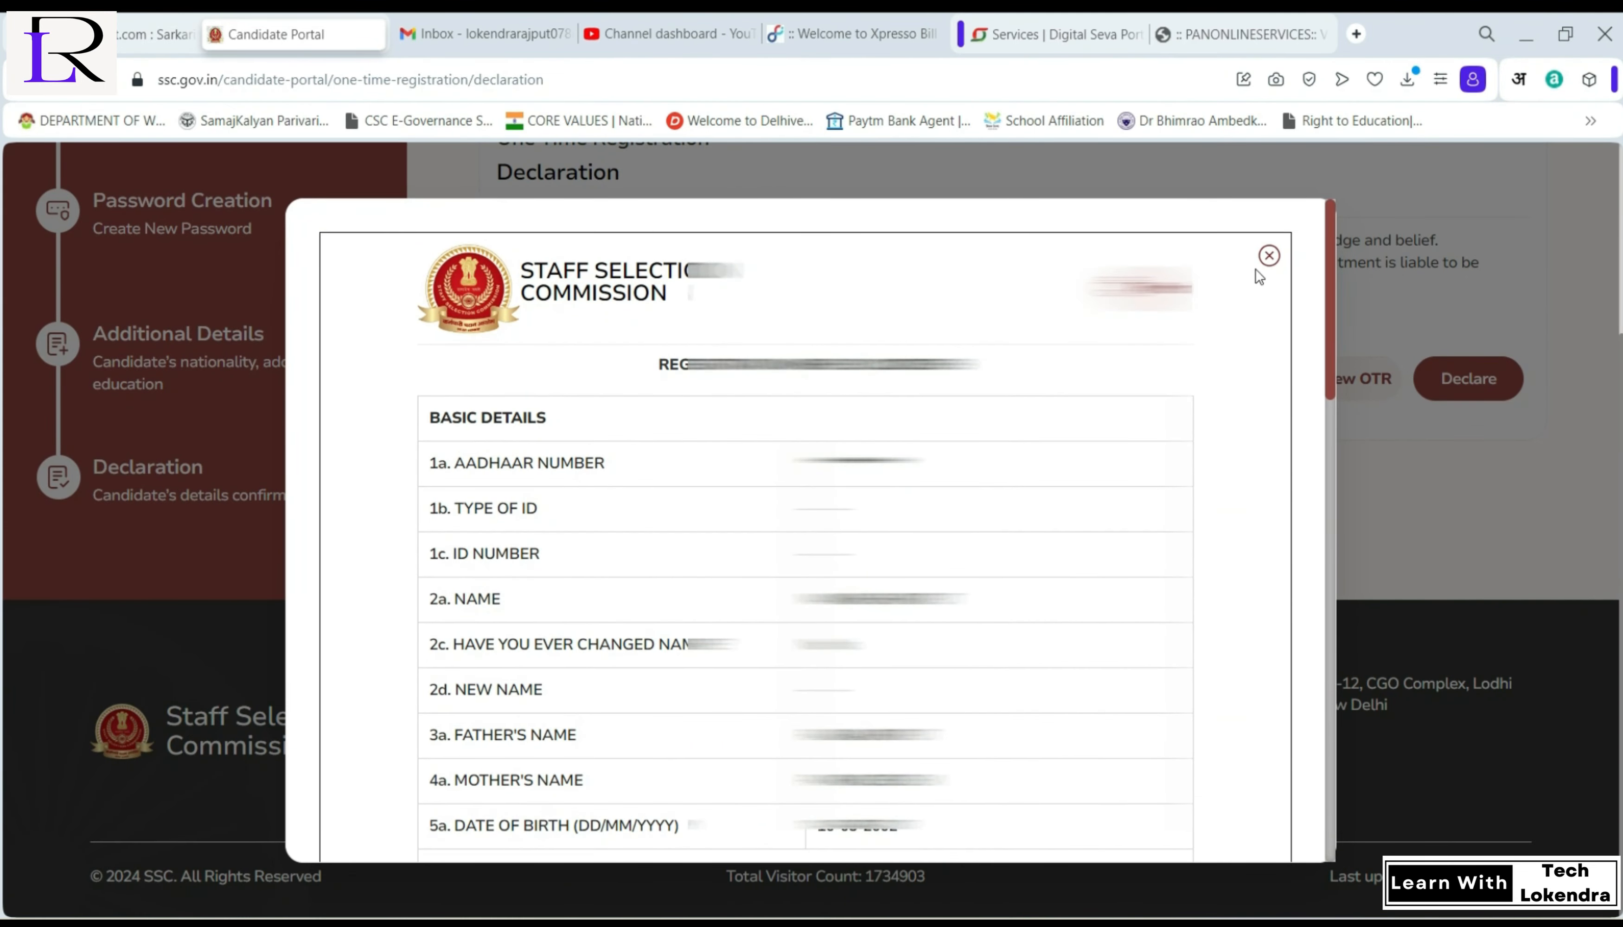
{"action": "left_click", "coordinate": [1269, 256]}
Step: Submit the declaration, acknowledge its success, and scroll down to the Live Examinations cards
{"action": "left_click", "coordinate": [1467, 377]}
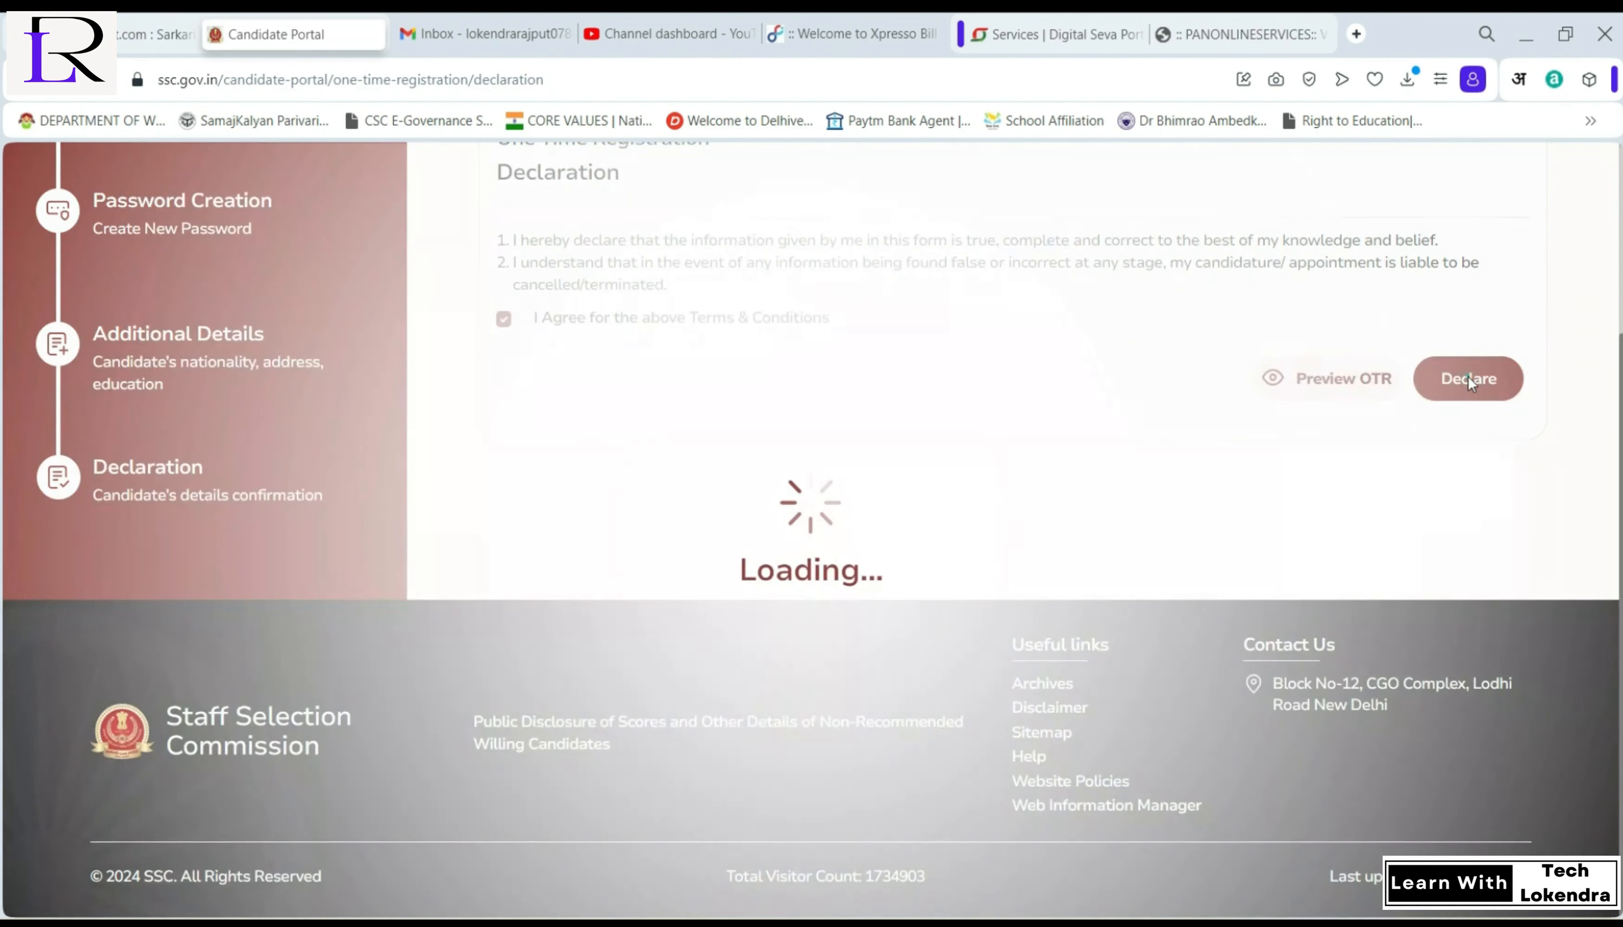
{"action": "left_click", "coordinate": [814, 575]}
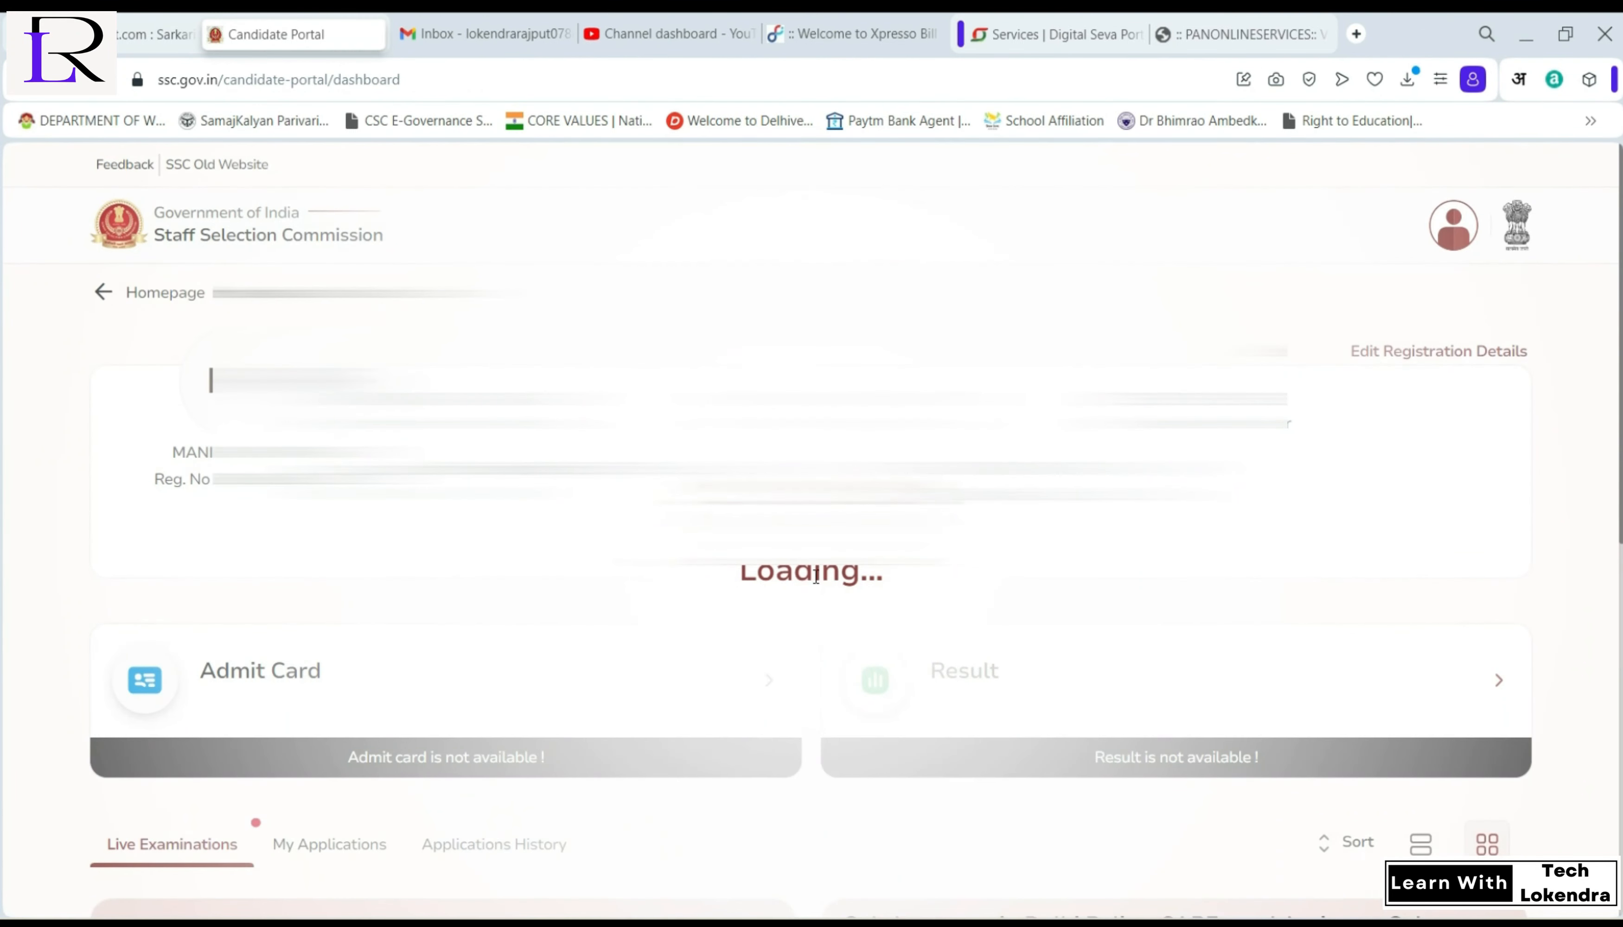
{"action": "scroll", "coordinate": [814, 584], "scroll_direction": "down", "scroll_amount": 5}
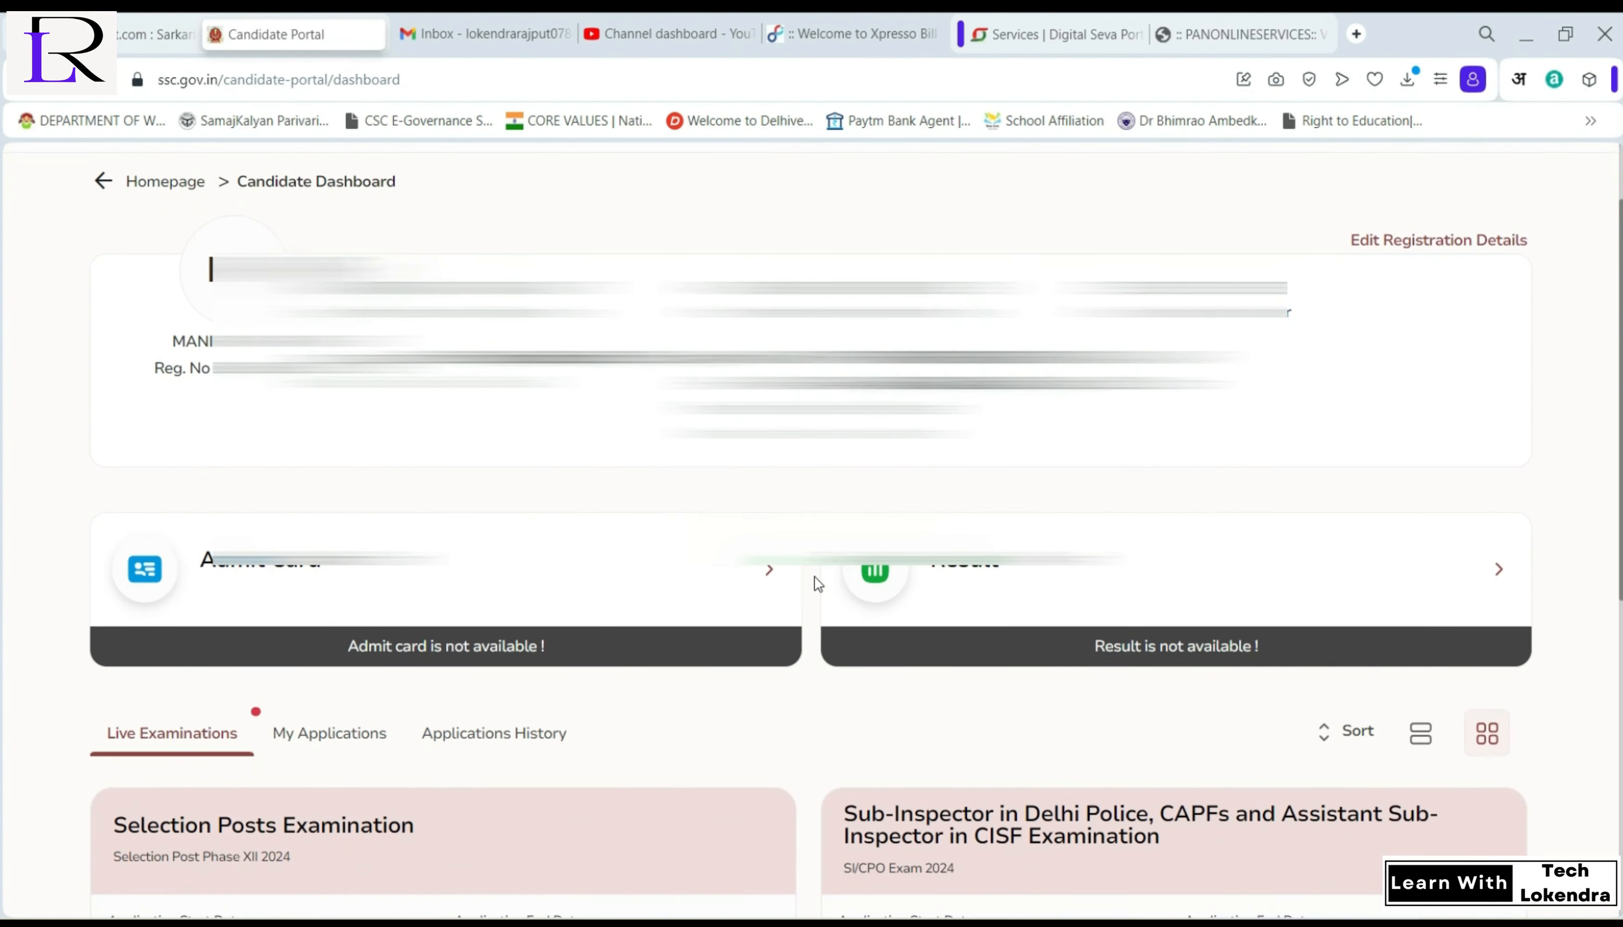
{"action": "scroll", "coordinate": [482, 680], "scroll_direction": "down", "scroll_amount": 3}
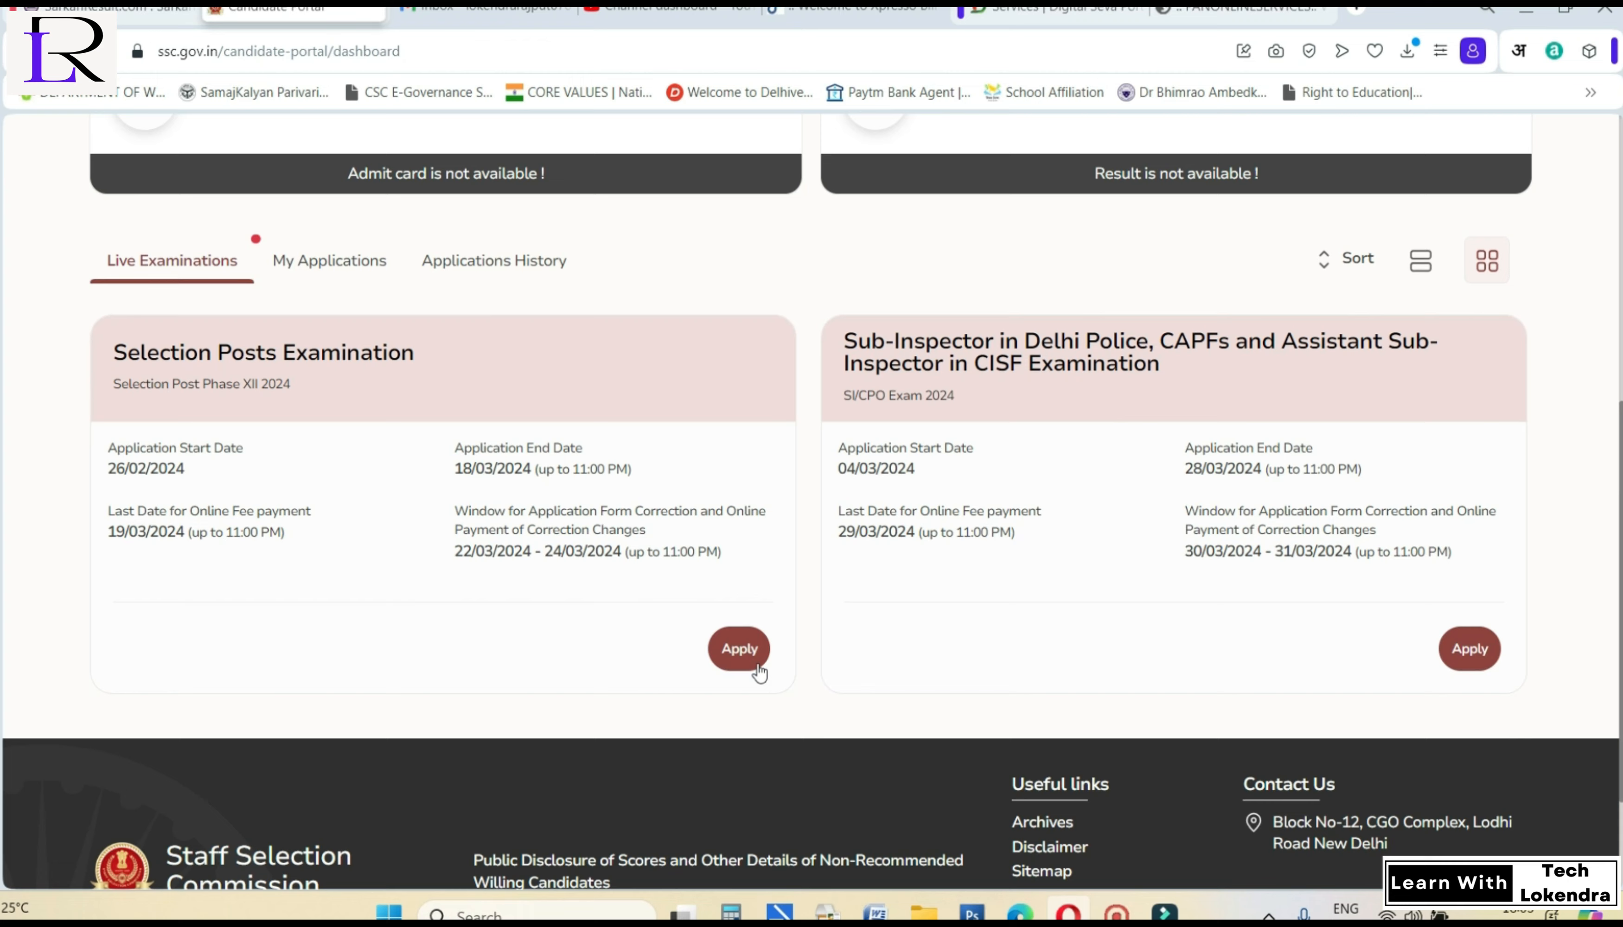
Step: Apply for the Selection Posts Examination 2024 and save the pre-filled Personal Details
{"action": "left_click", "coordinate": [732, 658]}
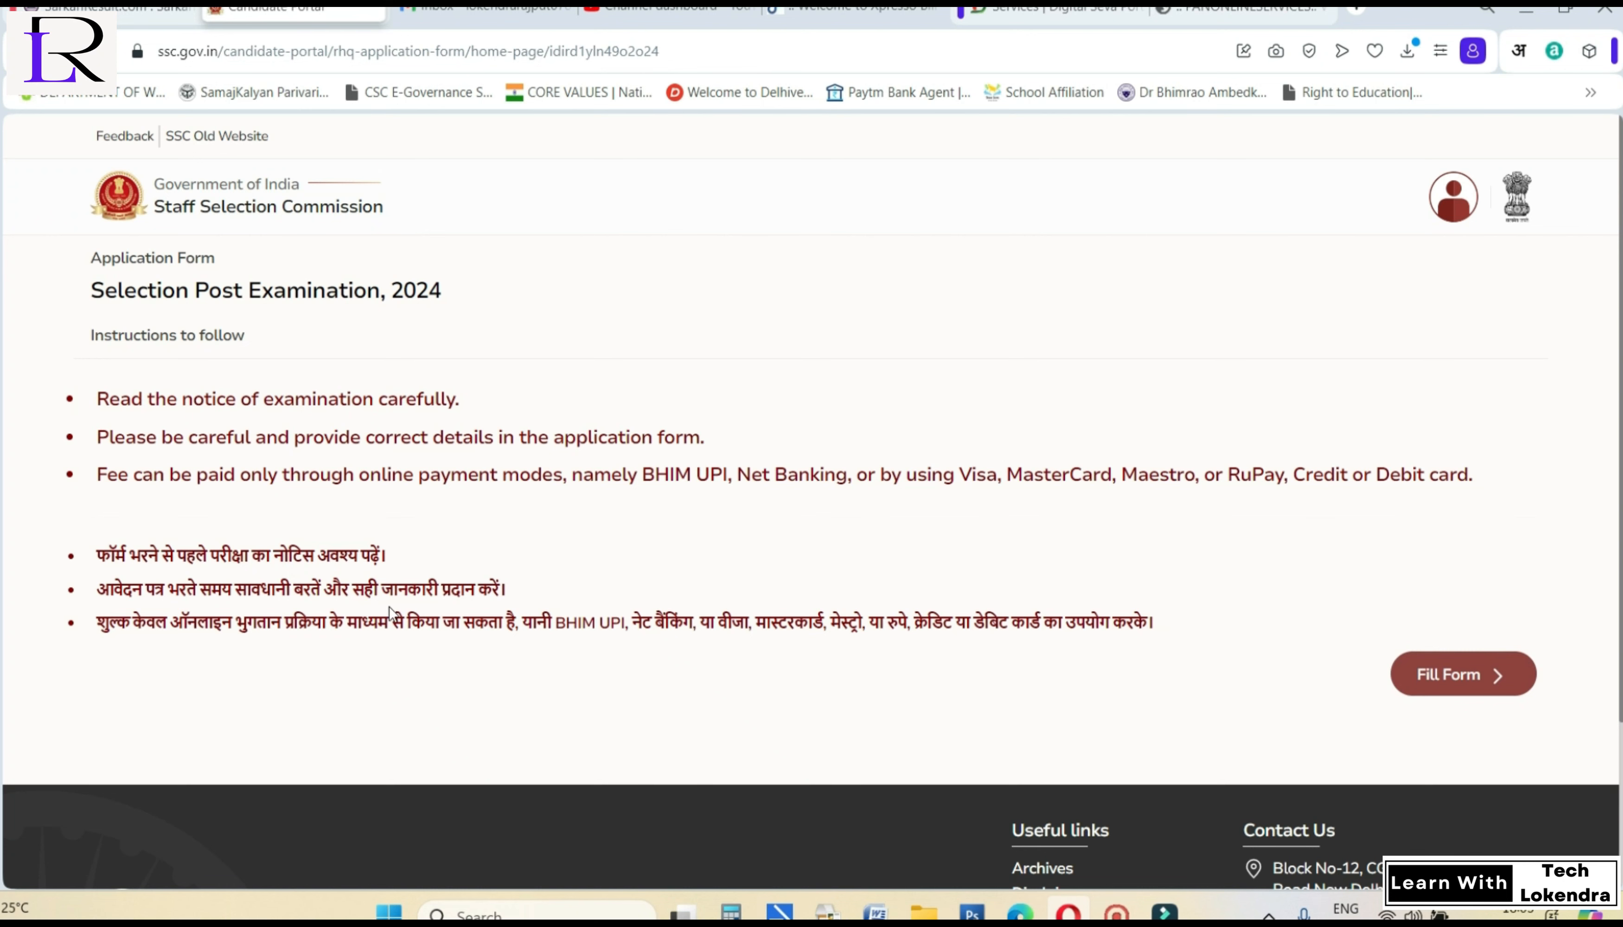
{"action": "left_click", "coordinate": [1463, 675]}
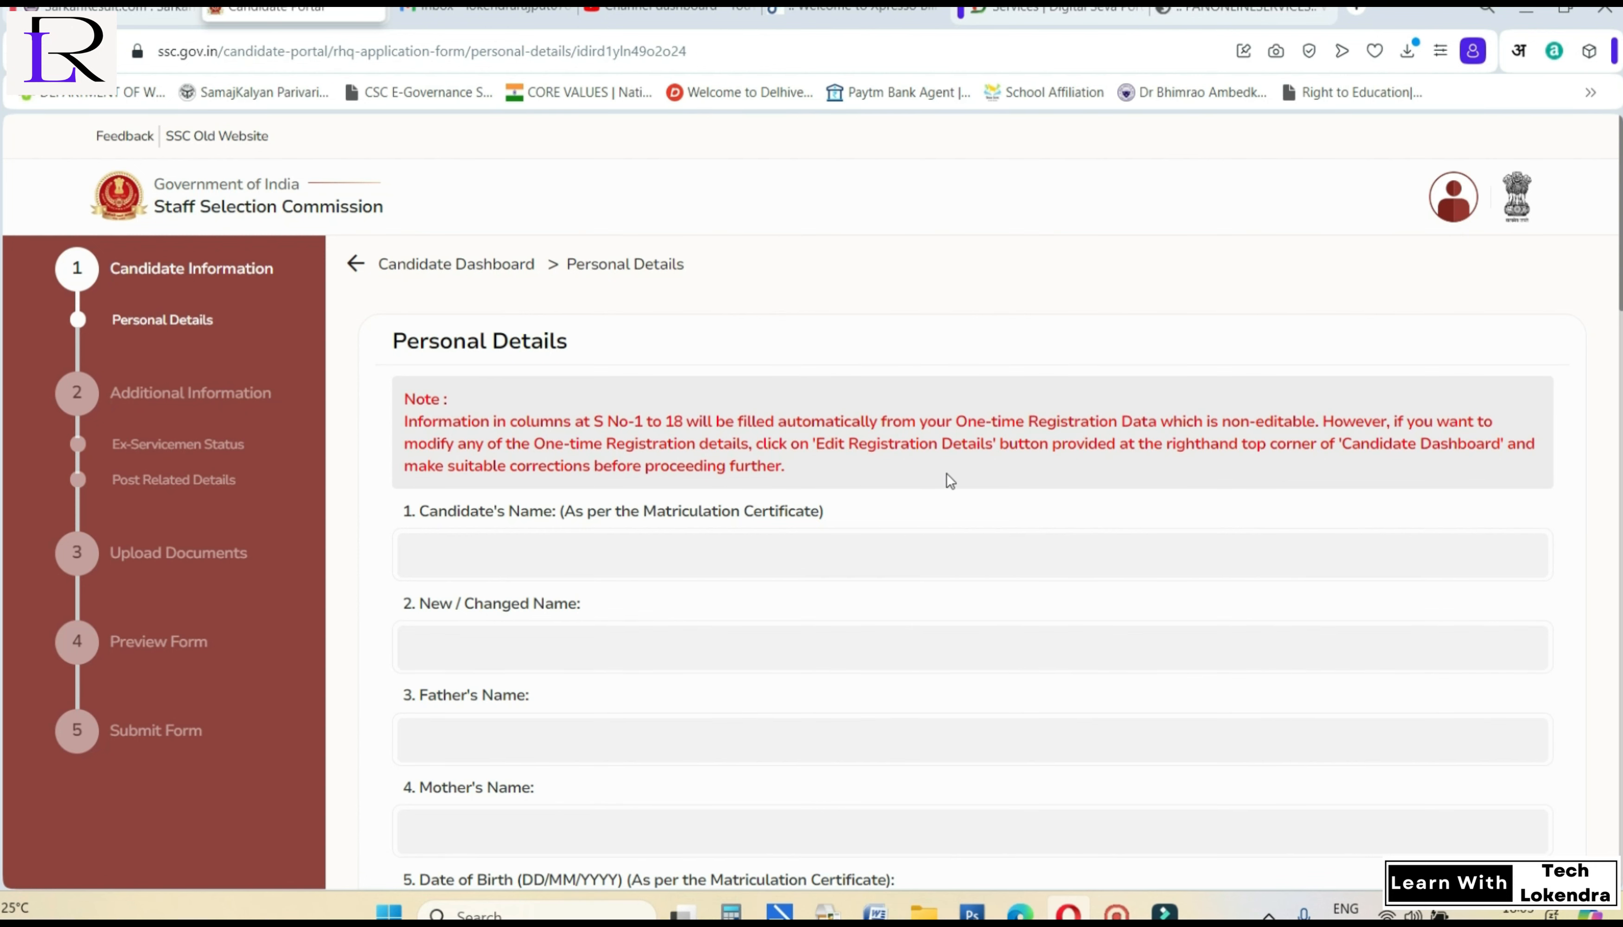
{"action": "scroll", "coordinate": [945, 472], "scroll_direction": "down", "scroll_amount": 20}
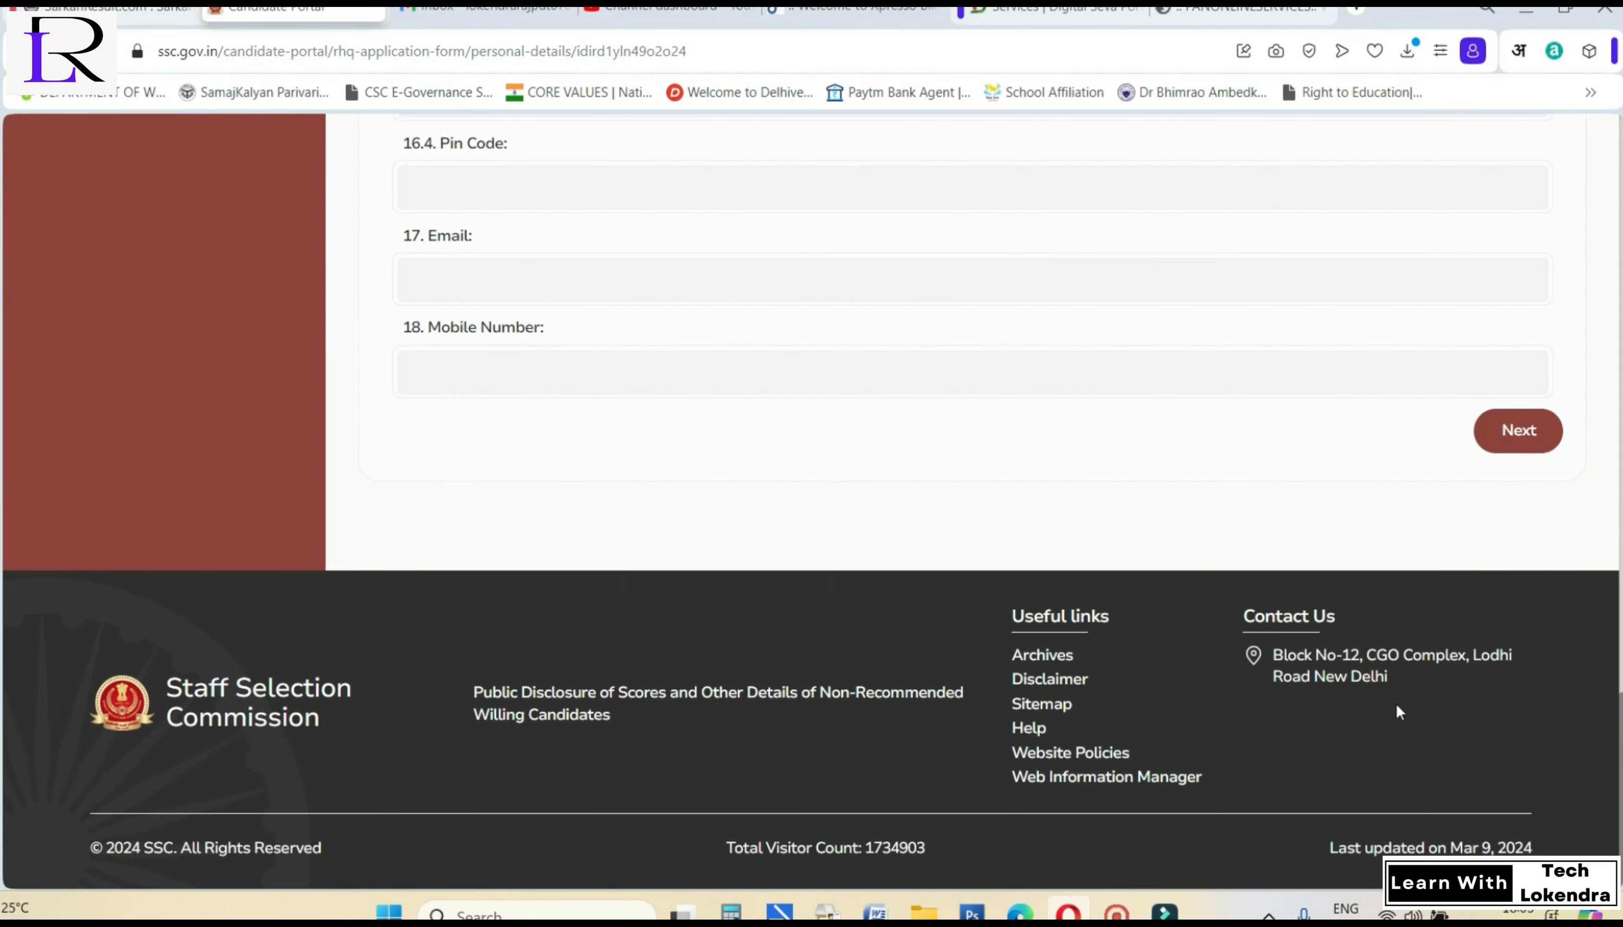
{"action": "left_click", "coordinate": [1488, 429]}
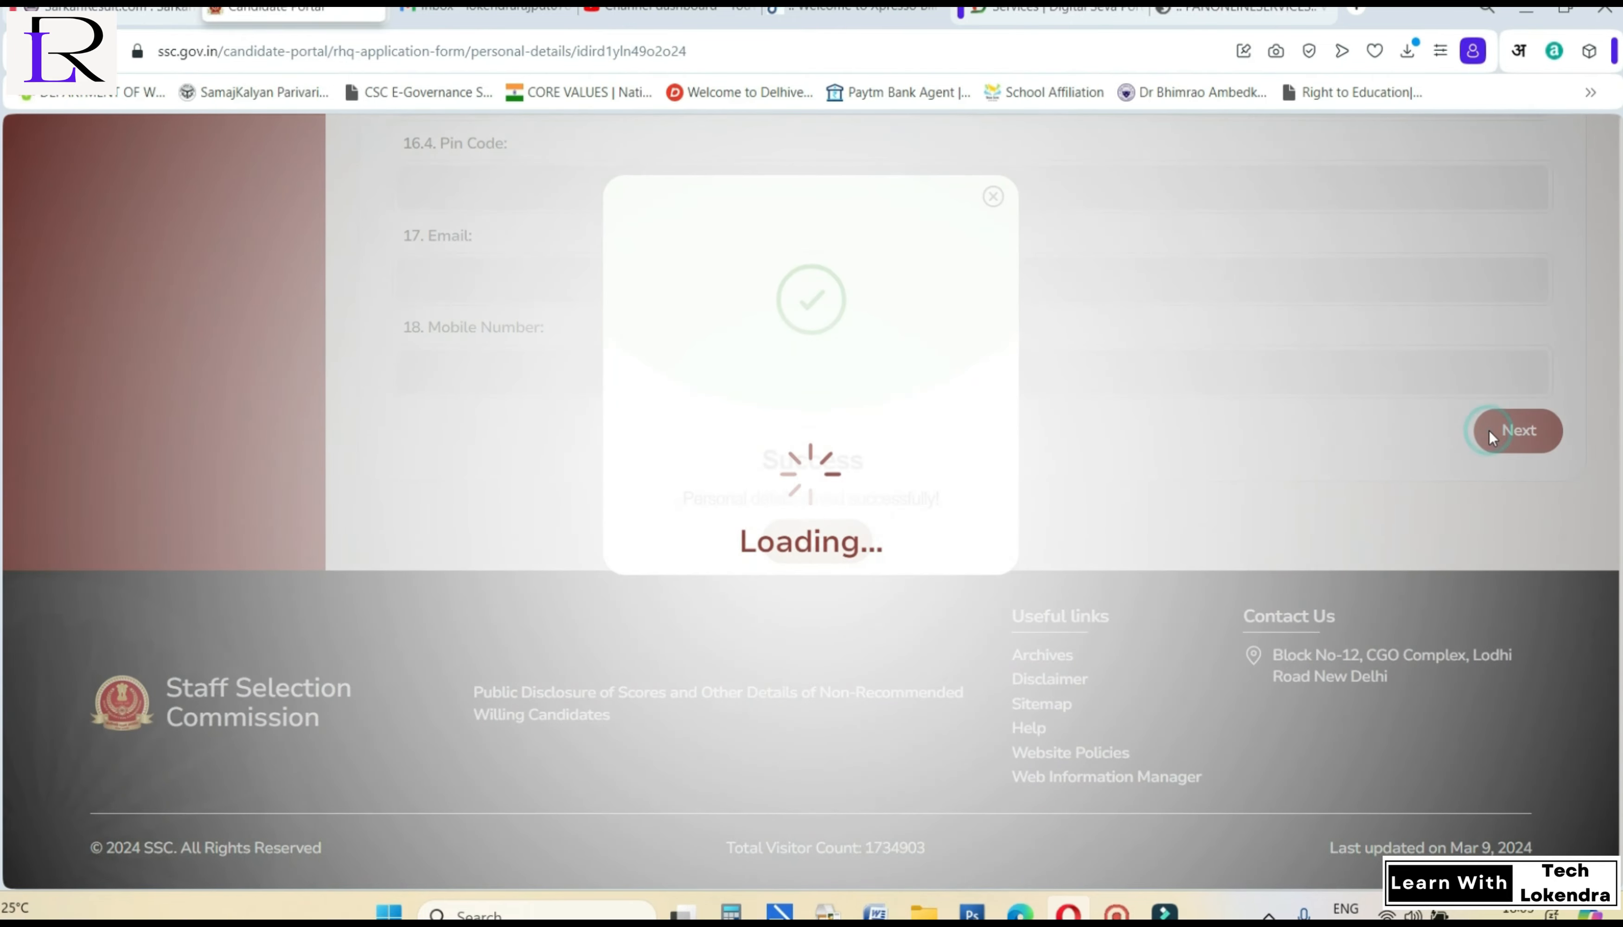
{"action": "left_click", "coordinate": [796, 543]}
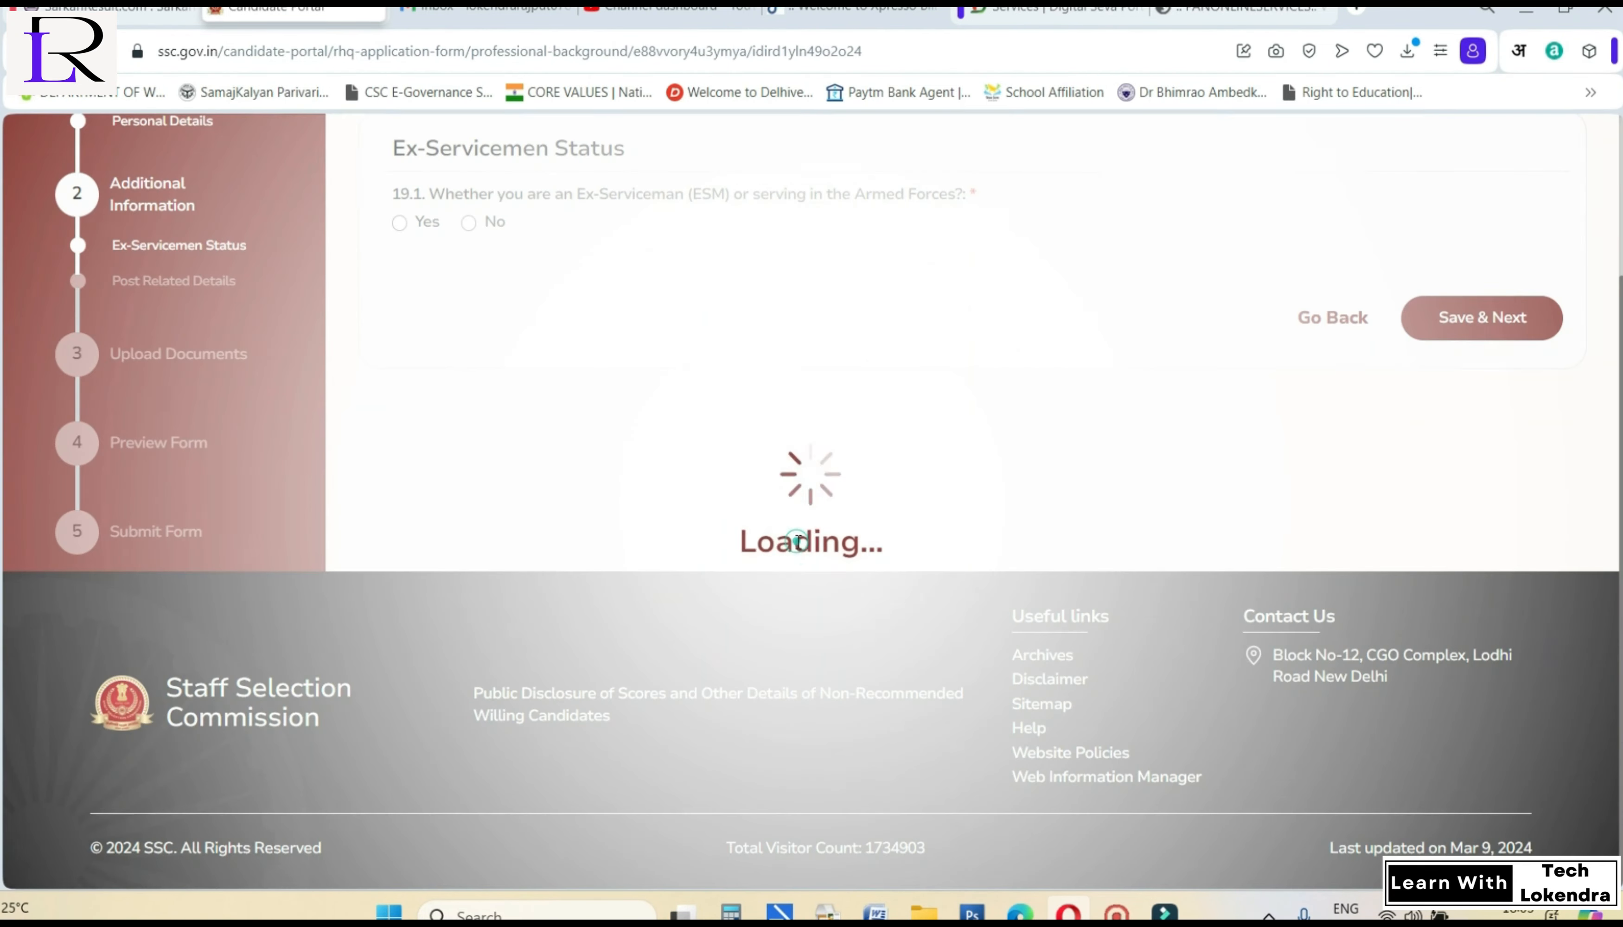
Step: Answer No to Ex-Serviceman question 19.1, save it and acknowledge the success message
{"action": "scroll", "coordinate": [797, 543], "scroll_direction": "up", "scroll_amount": 3}
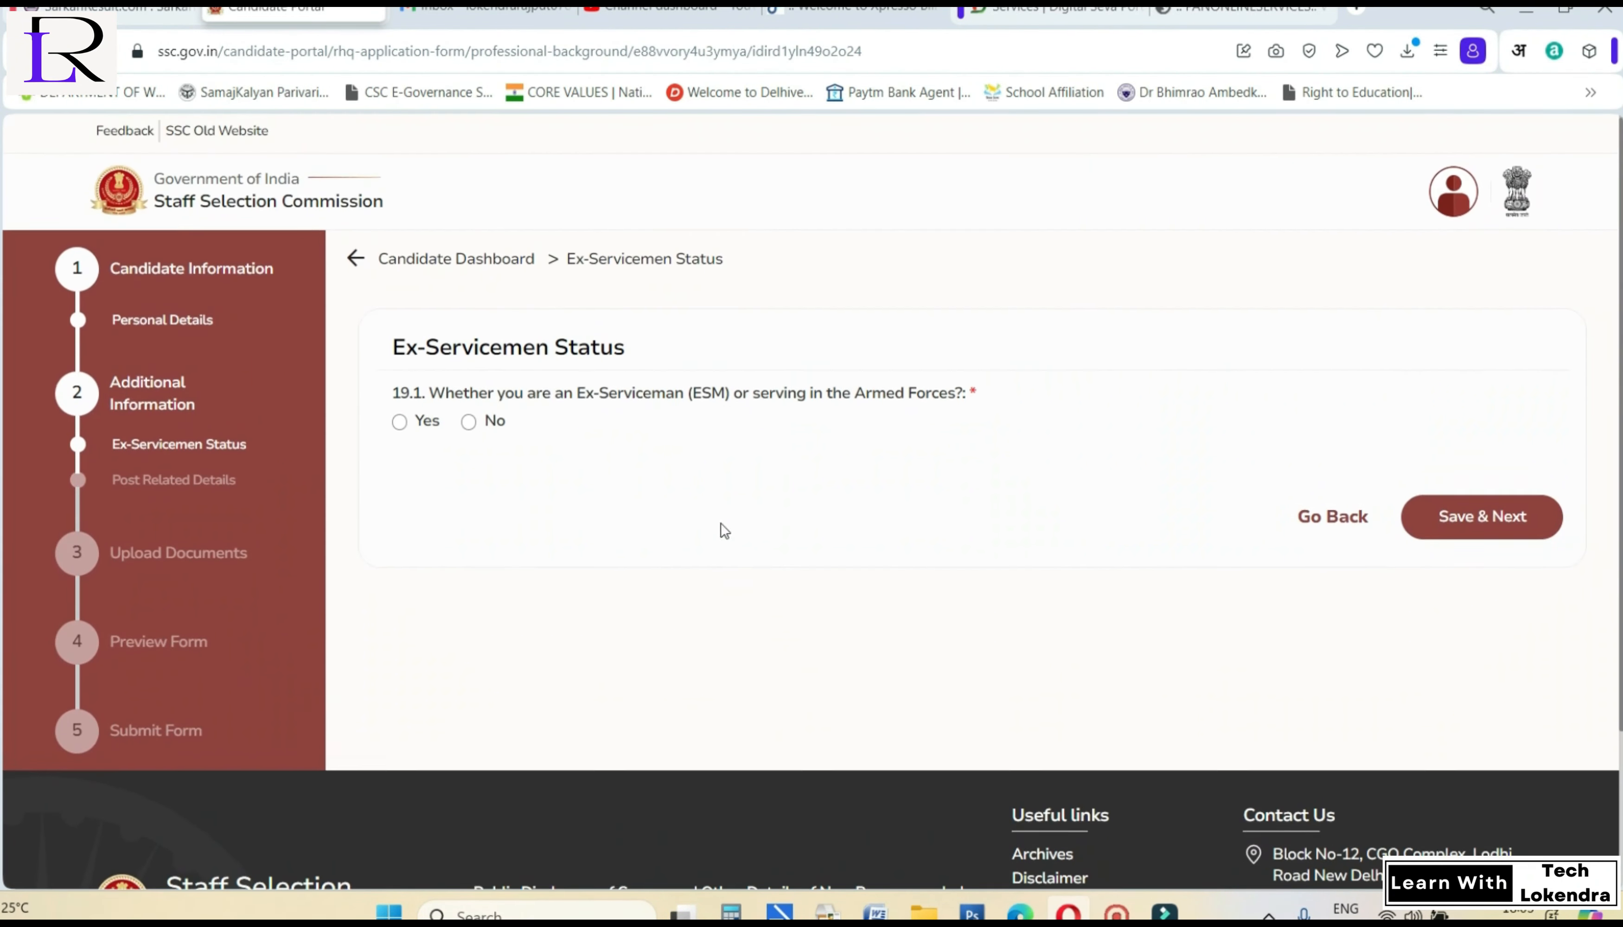
{"action": "left_click", "coordinate": [469, 428]}
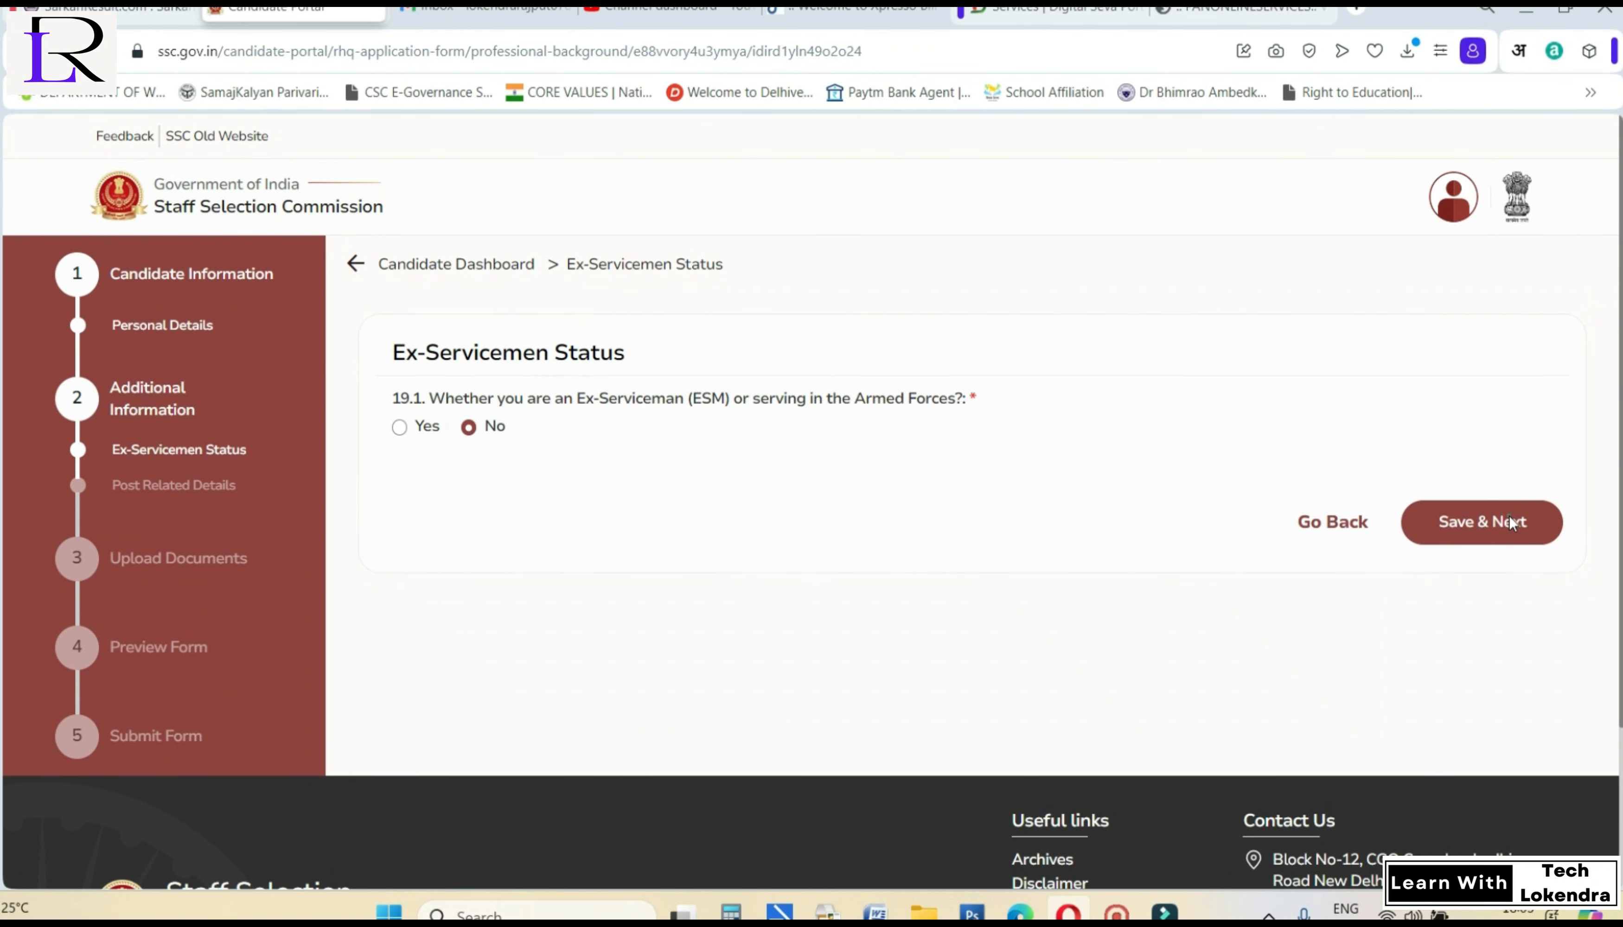
{"action": "left_click", "coordinate": [1512, 522]}
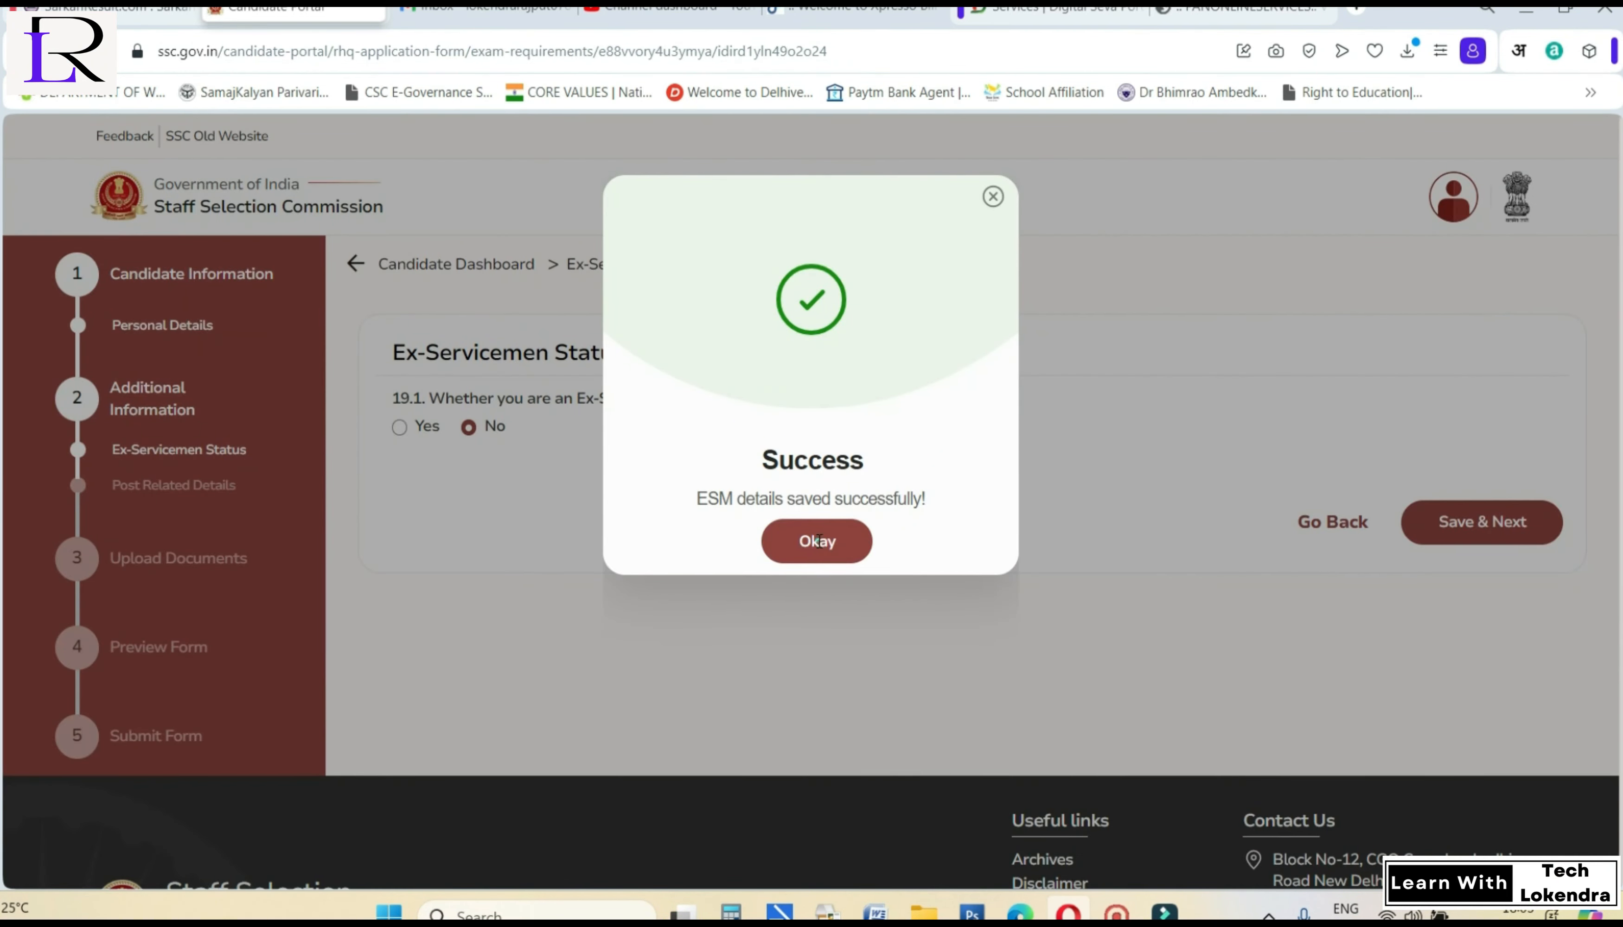
{"action": "left_click", "coordinate": [817, 541]}
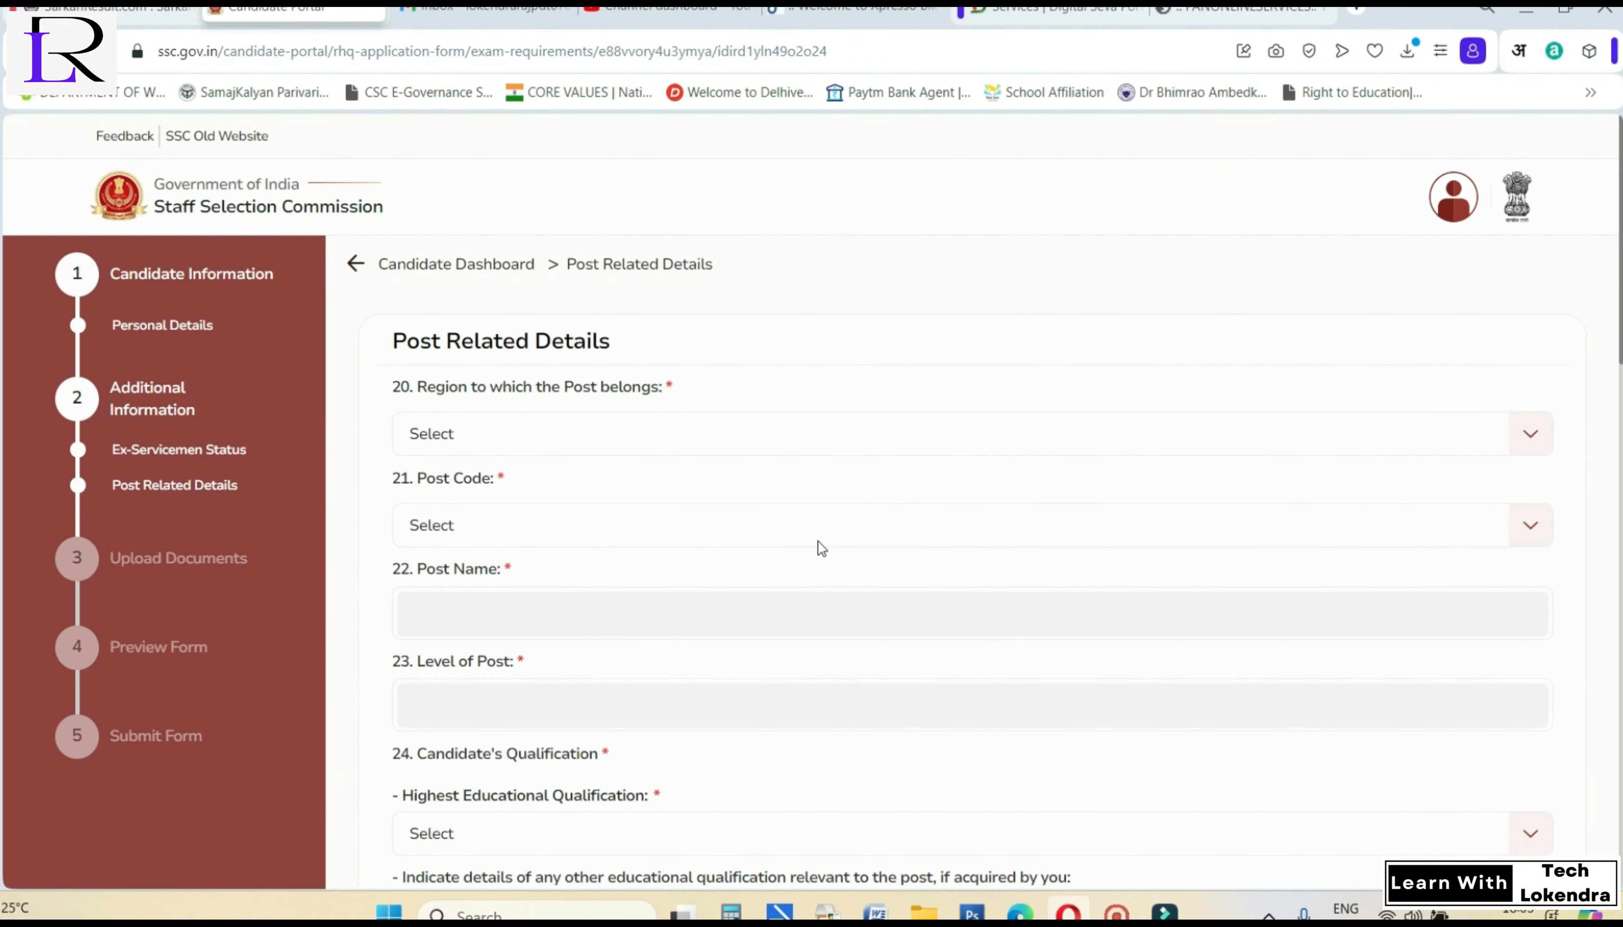
Step: Choose Central Region (CR) as the region
{"action": "left_click", "coordinate": [700, 432]}
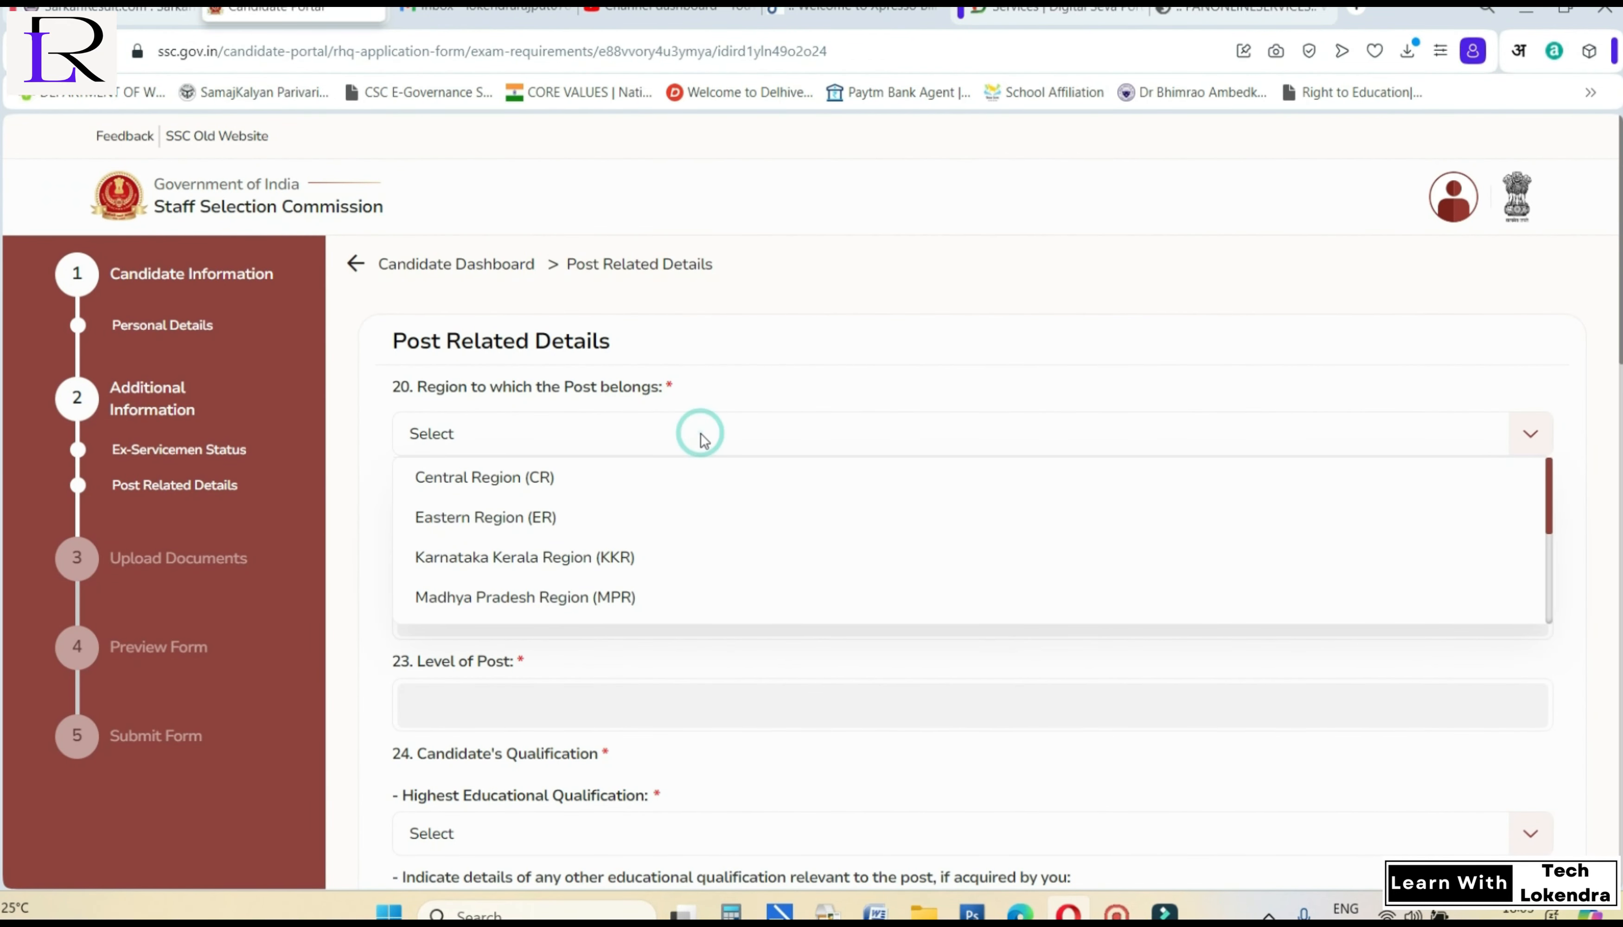
{"action": "left_click", "coordinate": [537, 476]}
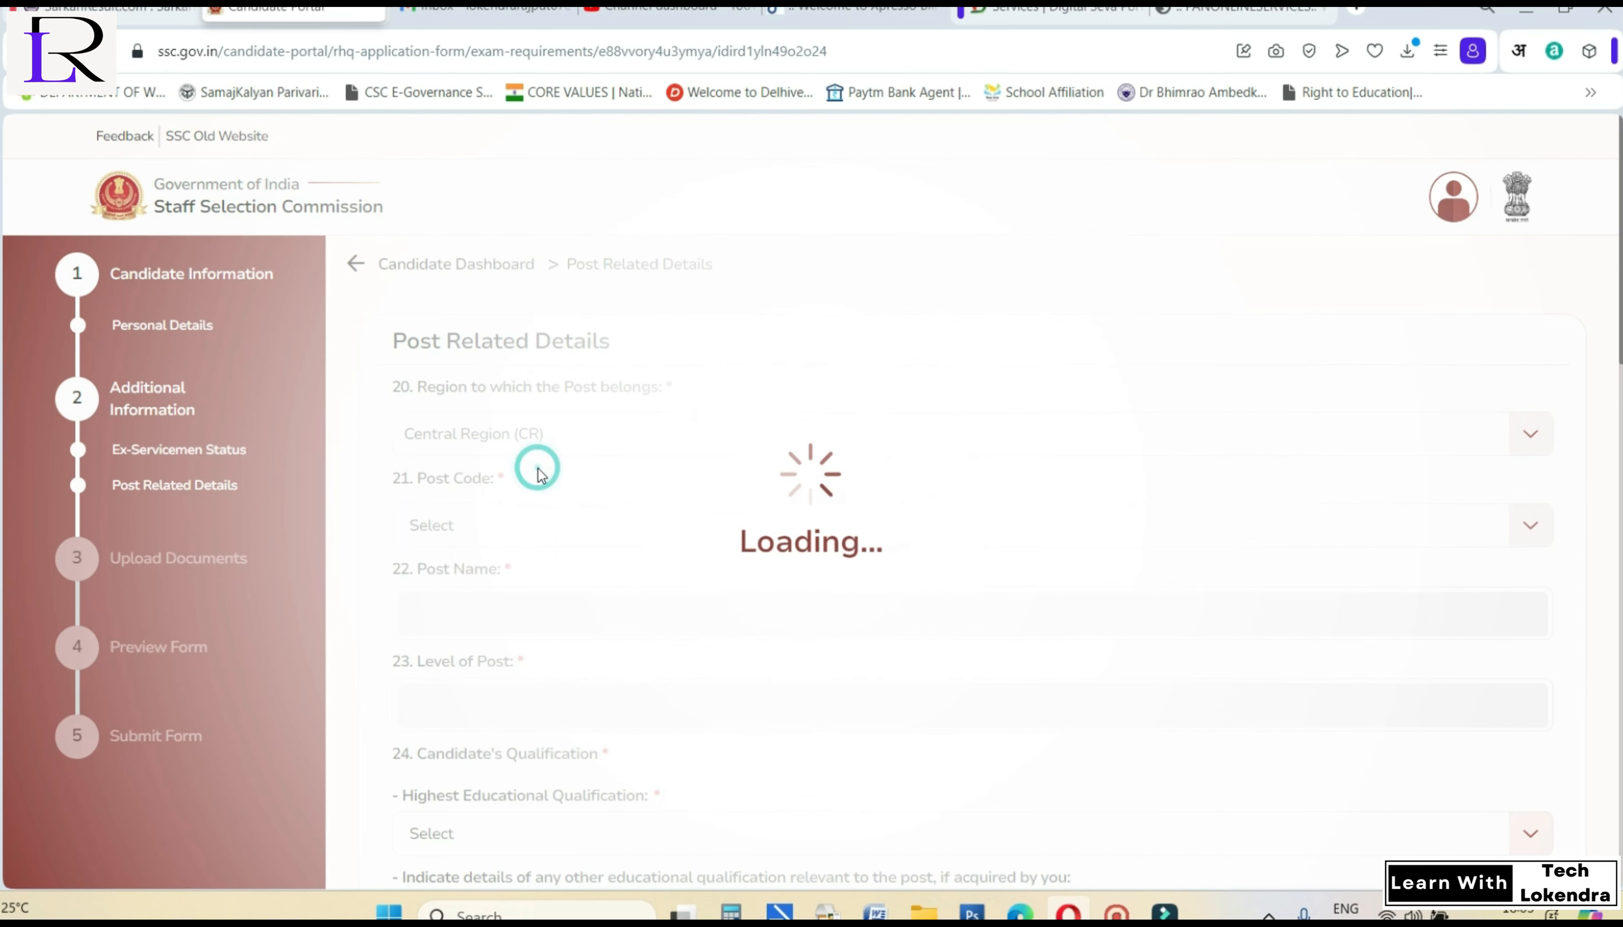
{"action": "scroll", "coordinate": [514, 651], "scroll_direction": "down", "scroll_amount": 5}
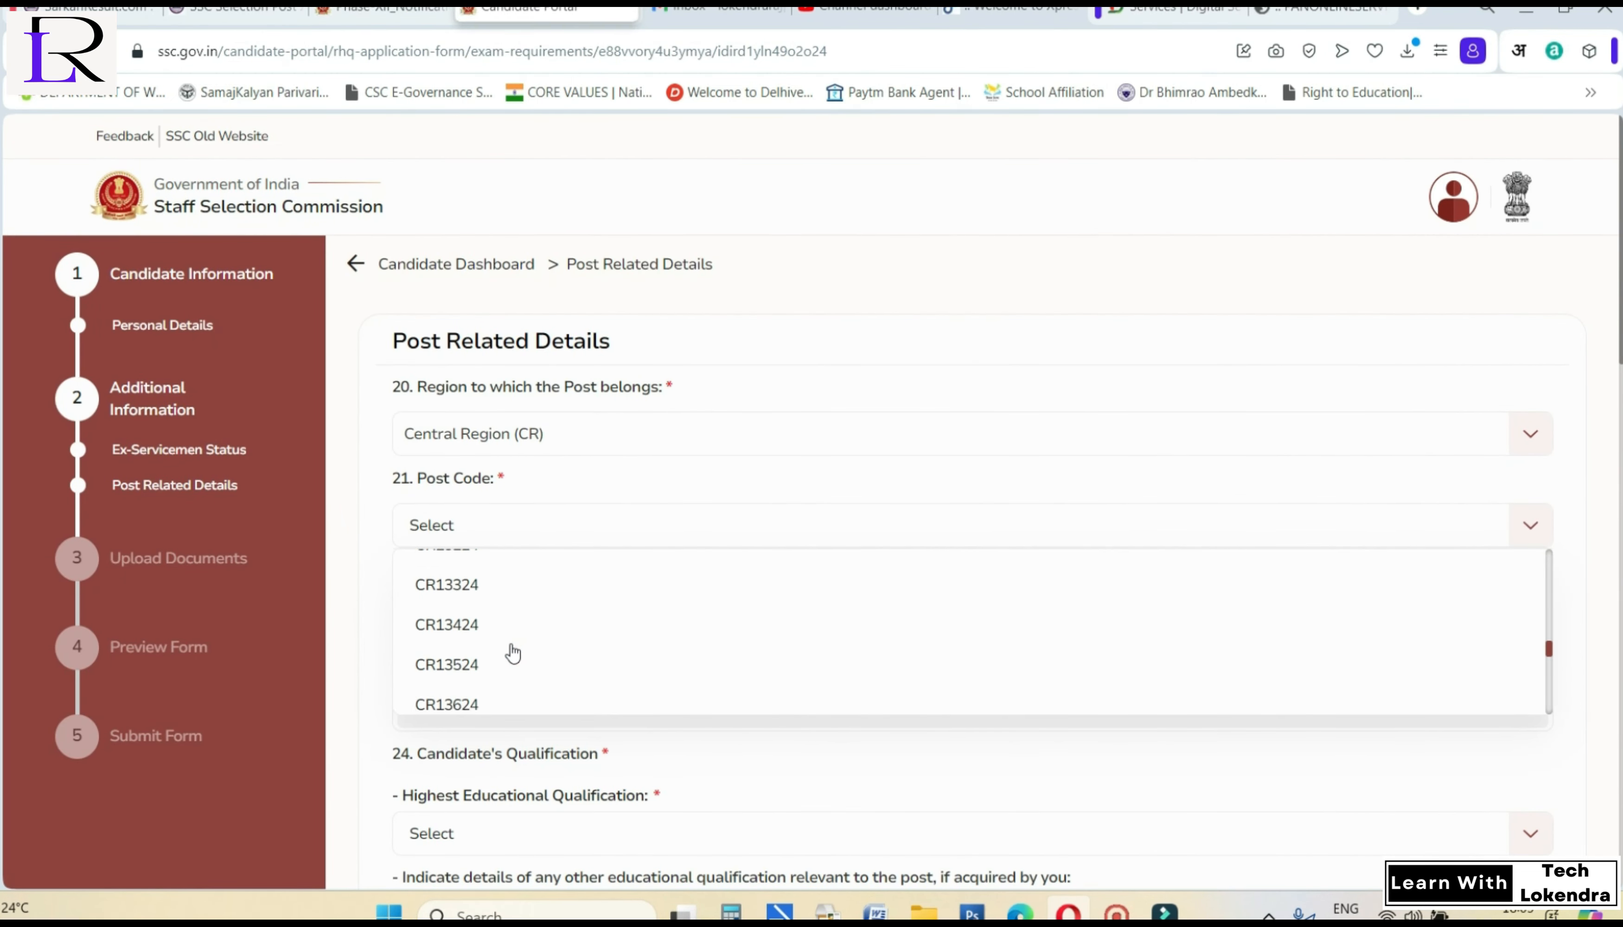
{"action": "scroll", "coordinate": [513, 652], "scroll_direction": "up", "scroll_amount": 9}
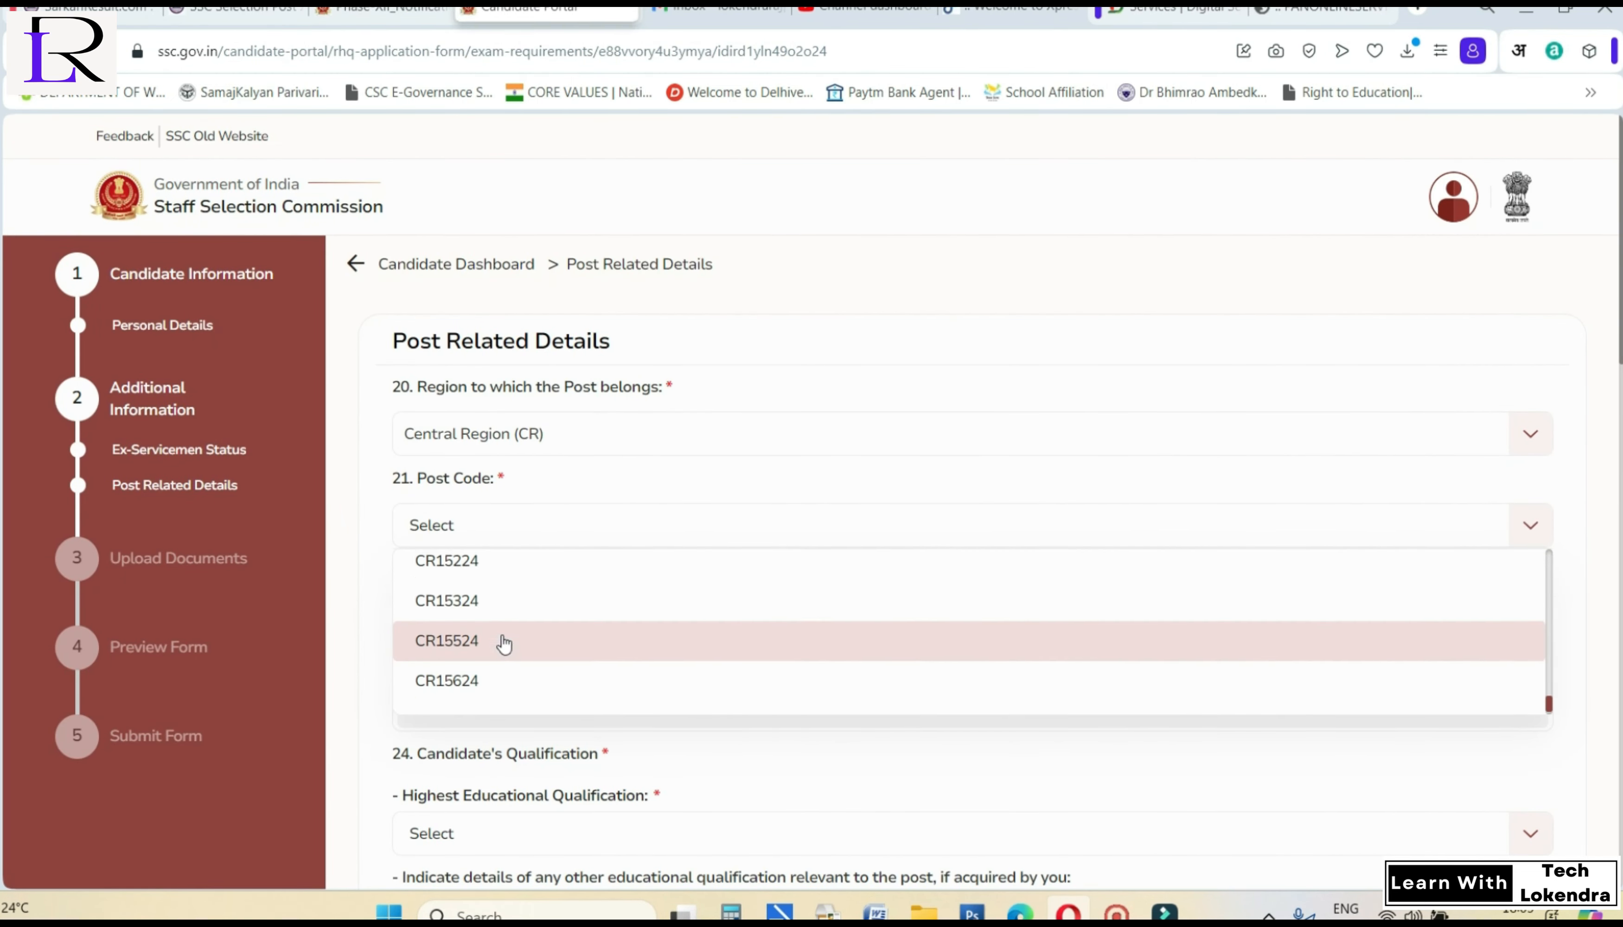
{"action": "scroll", "coordinate": [504, 644], "scroll_direction": "up", "scroll_amount": 10}
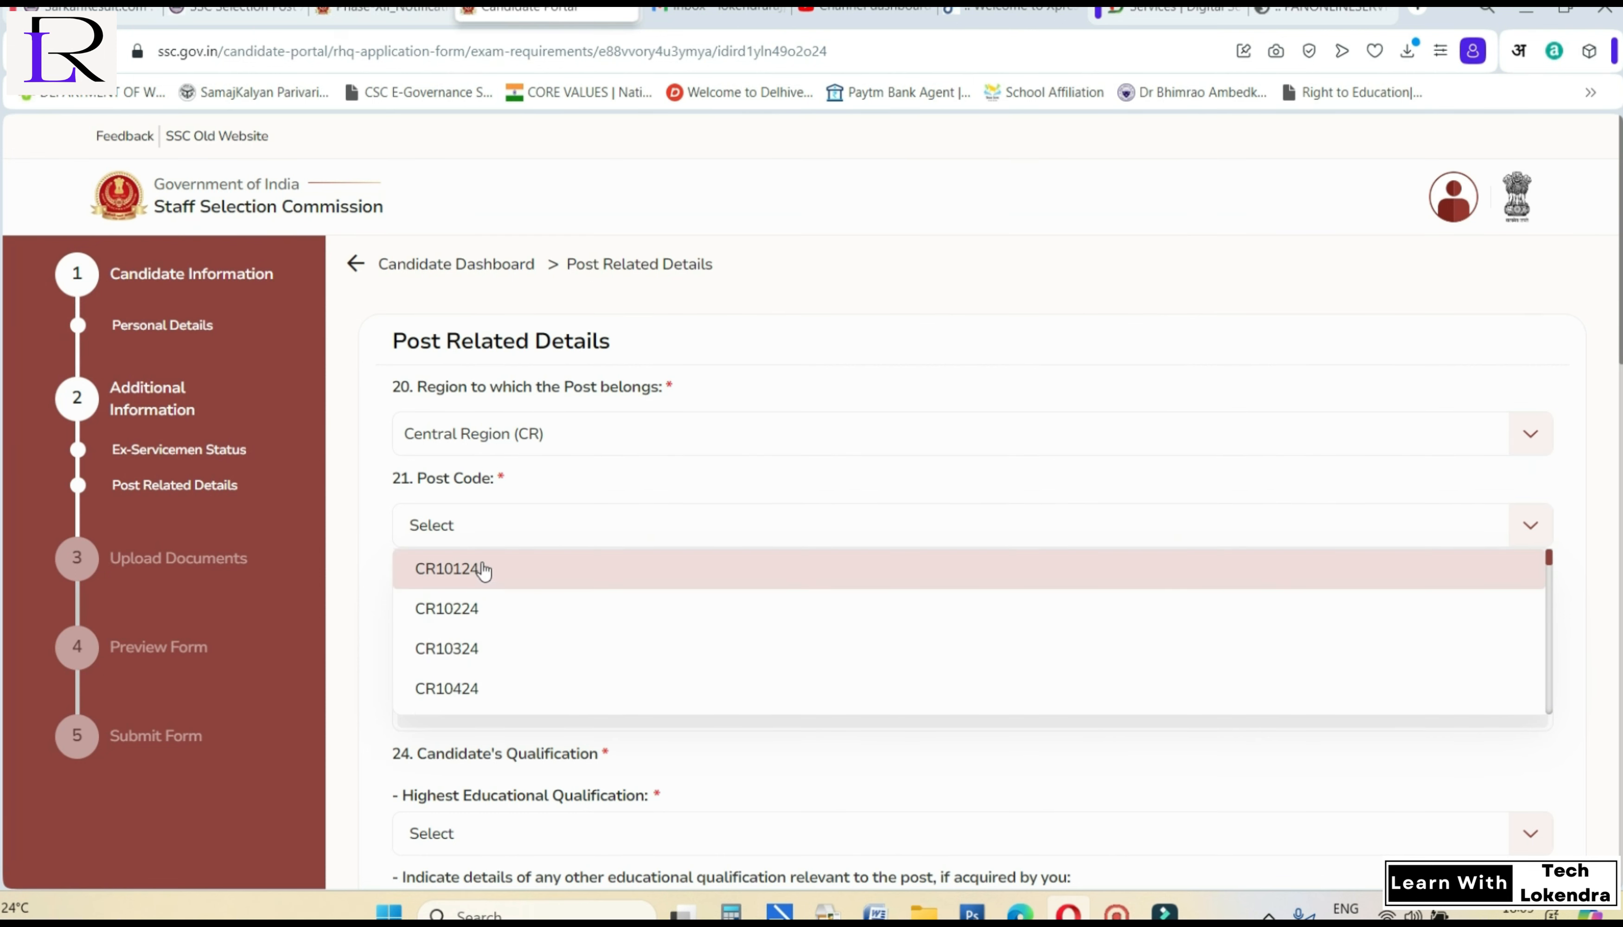
Step: Set the post code to CR10224 (Multi Tasking Staff) after trying CR10124 and CR10324
{"action": "left_click", "coordinate": [475, 568]}
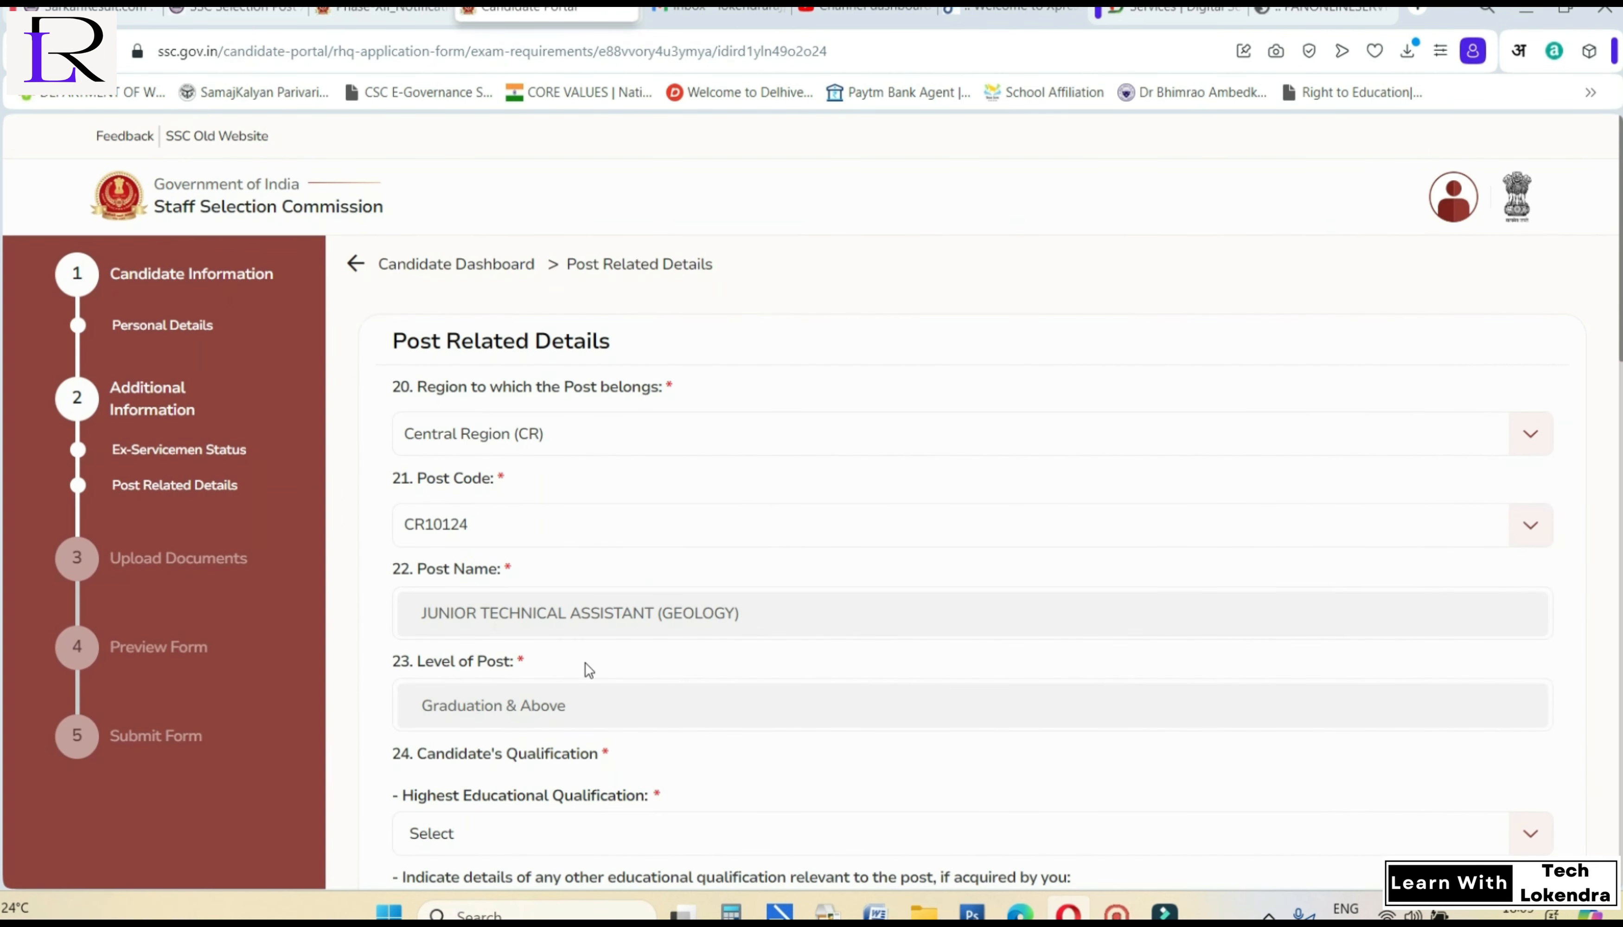
{"action": "left_click", "coordinate": [558, 527]}
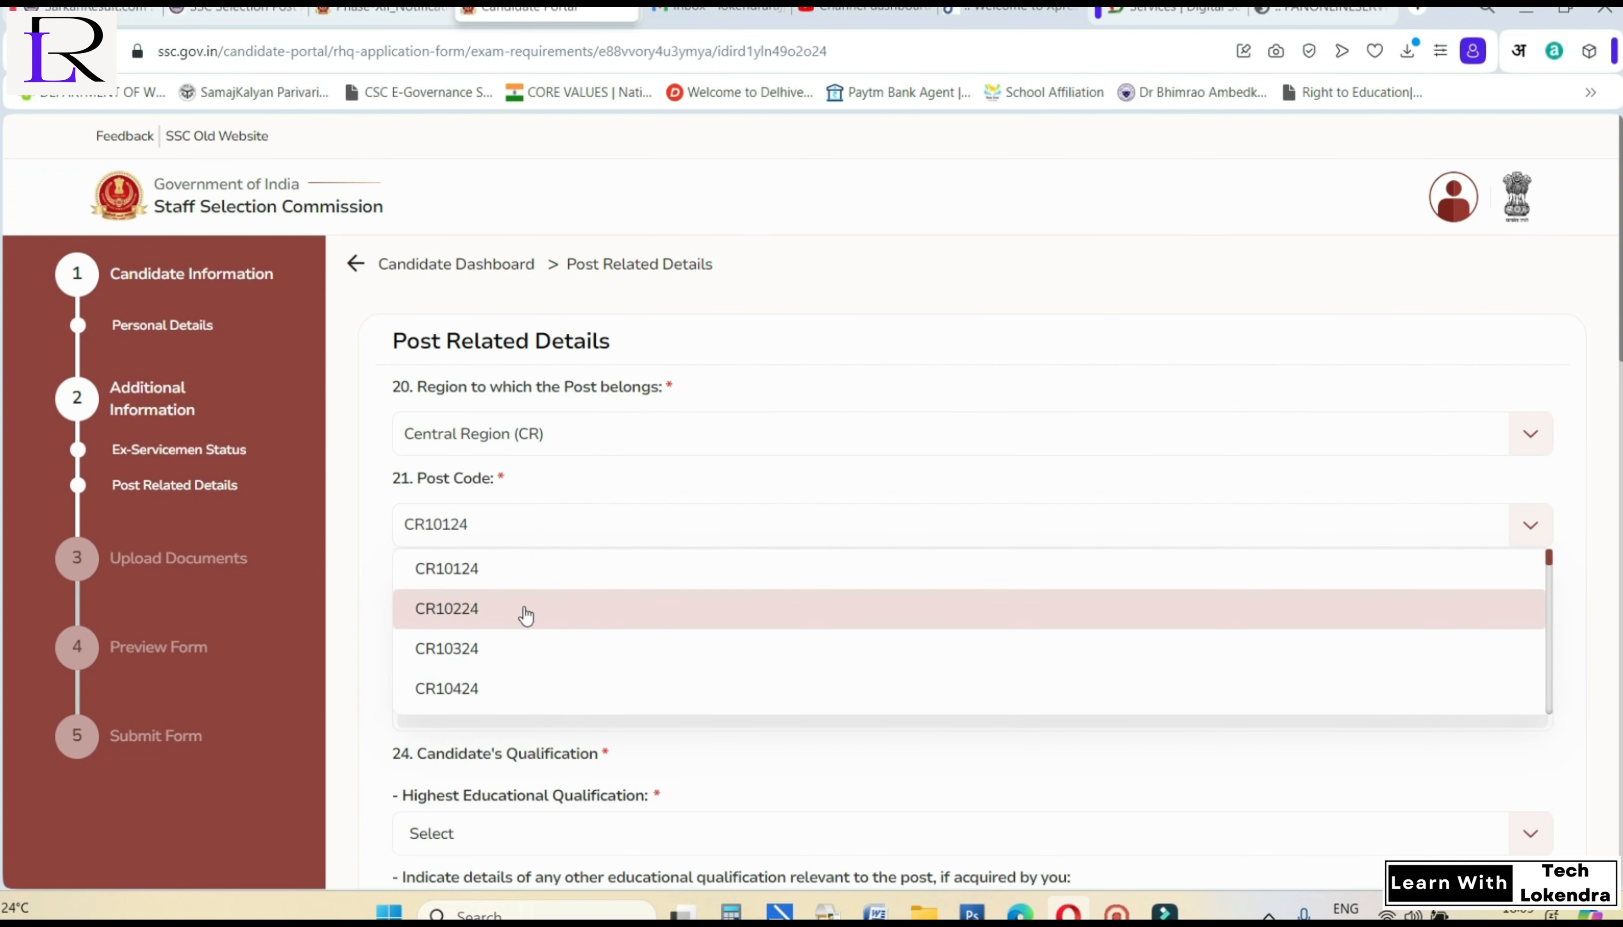
{"action": "left_click", "coordinate": [515, 622]}
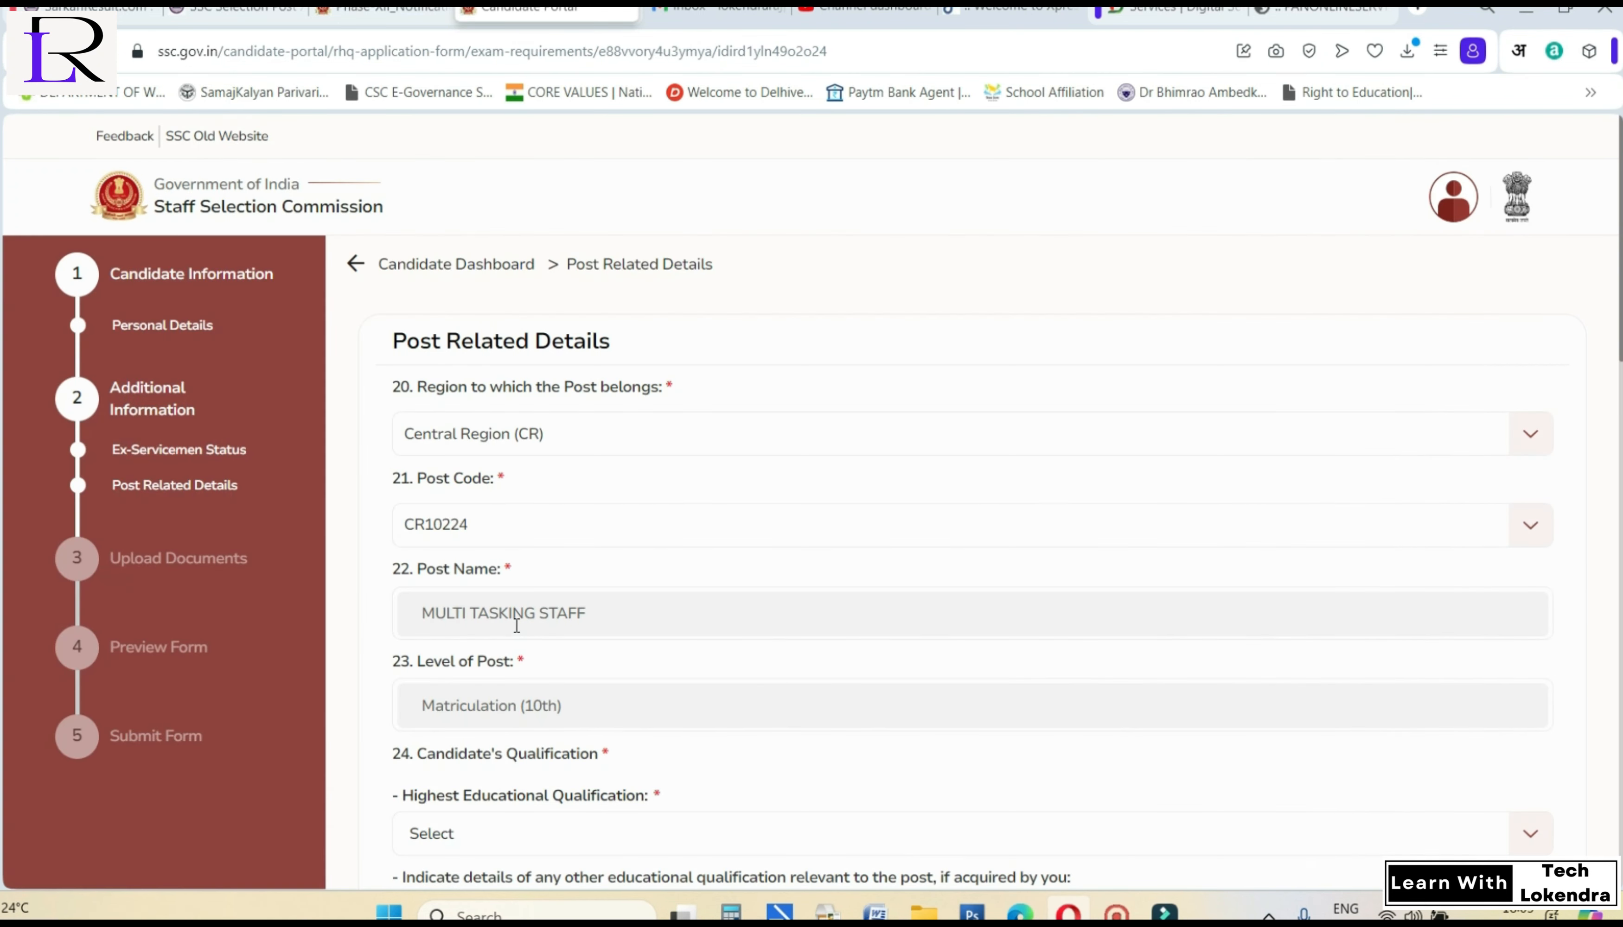
{"action": "left_click", "coordinate": [605, 532]}
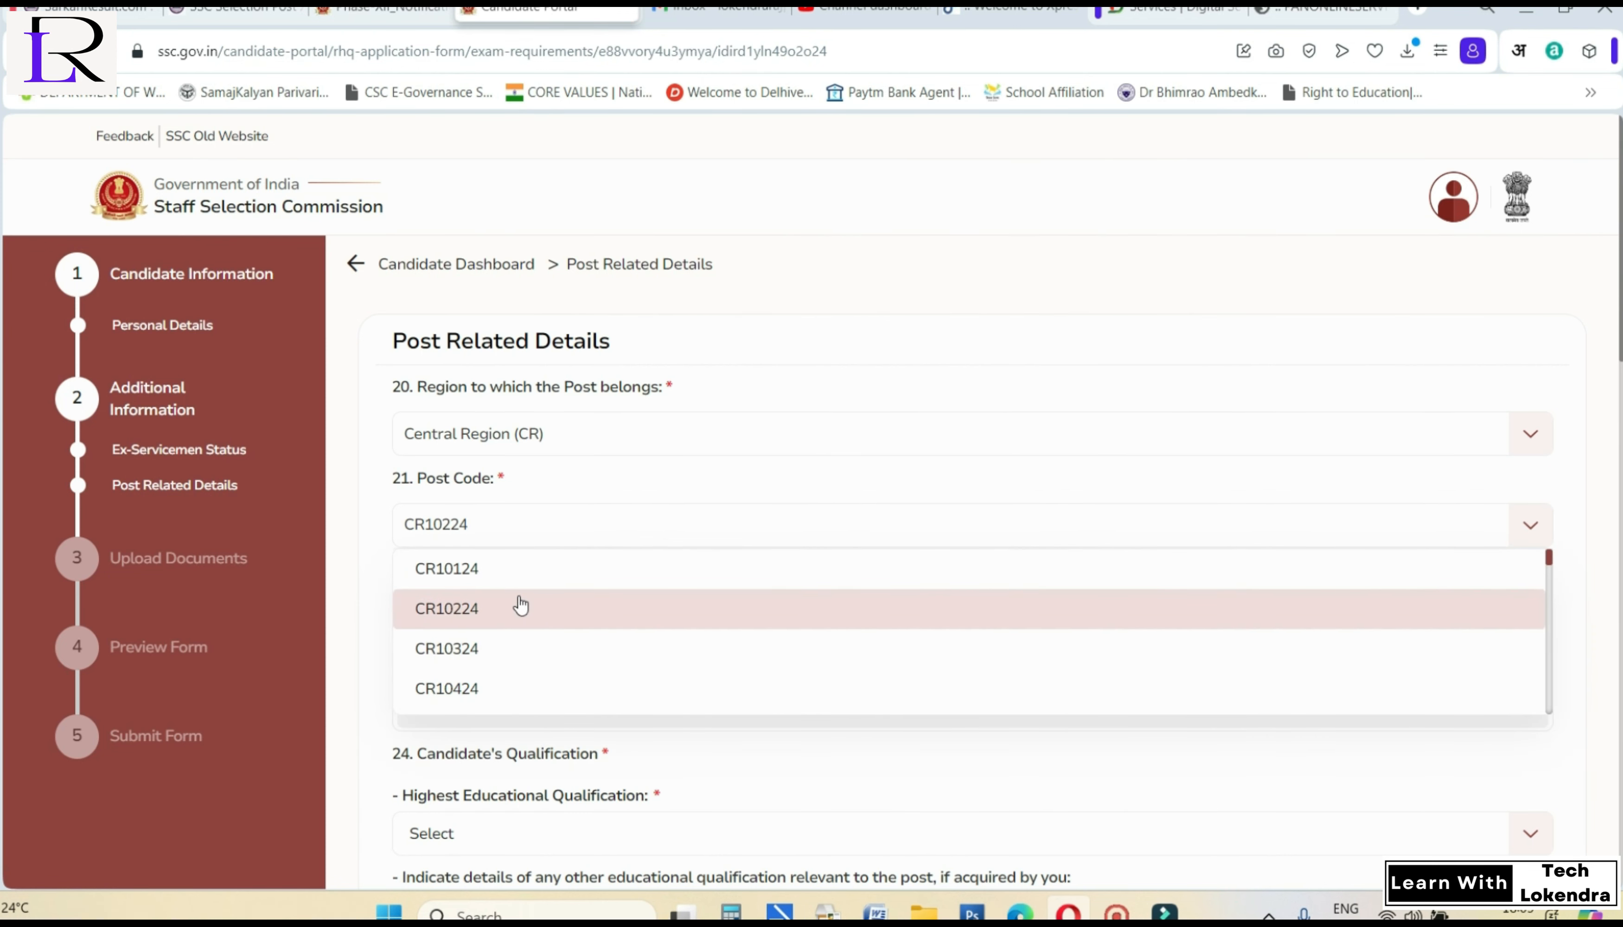
{"action": "left_click", "coordinate": [510, 660]}
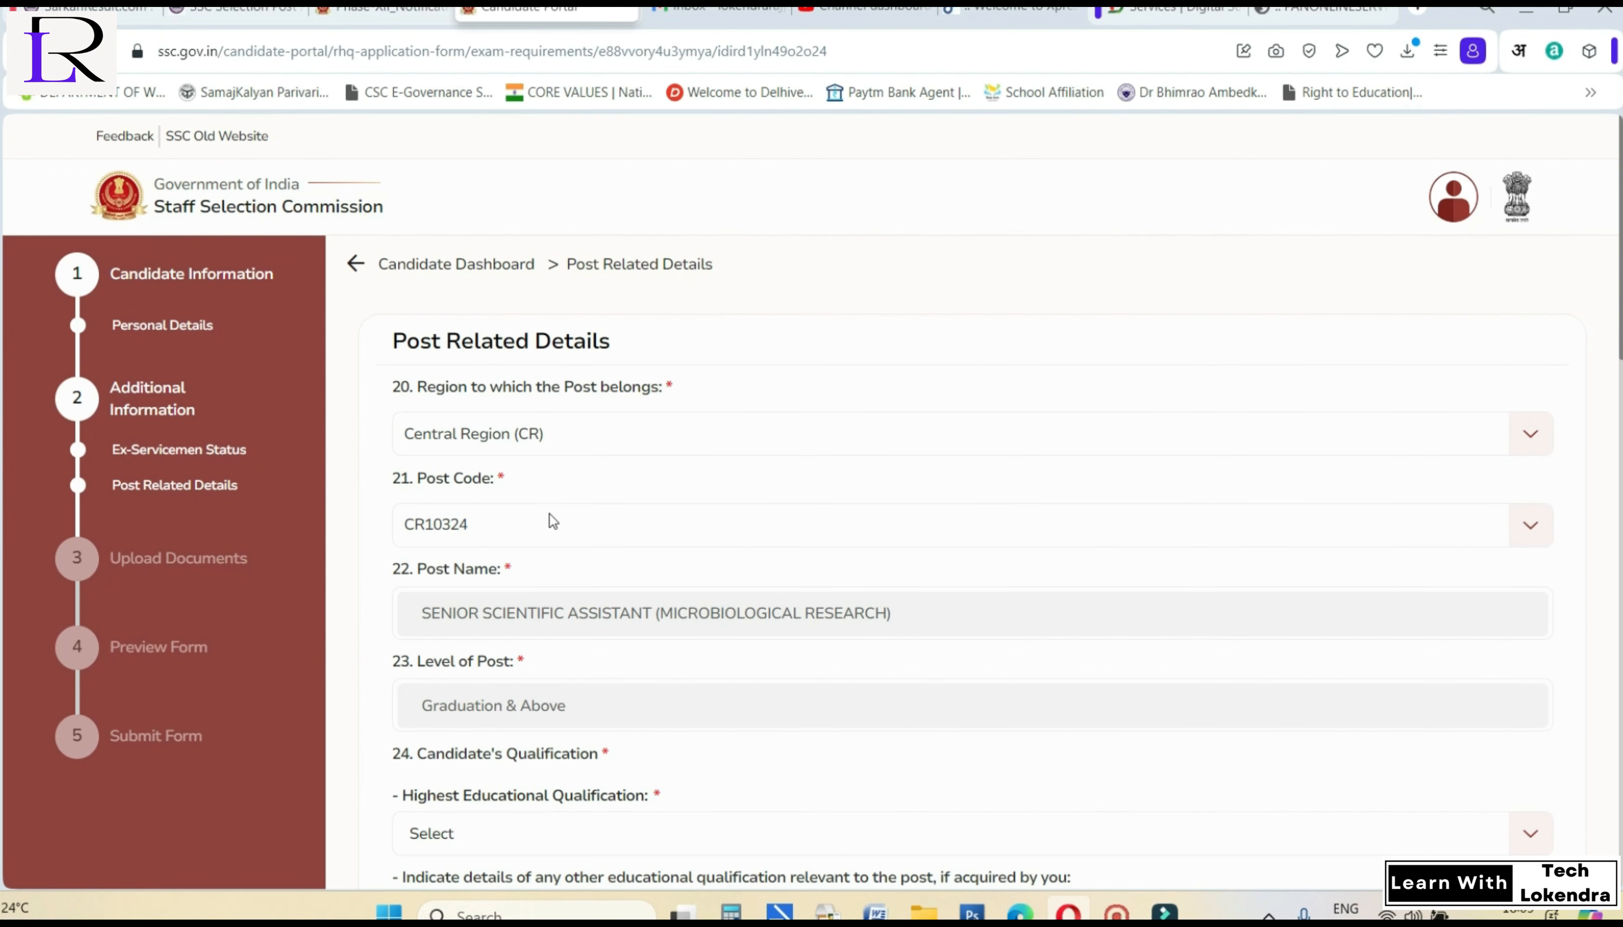
{"action": "left_click", "coordinate": [569, 528]}
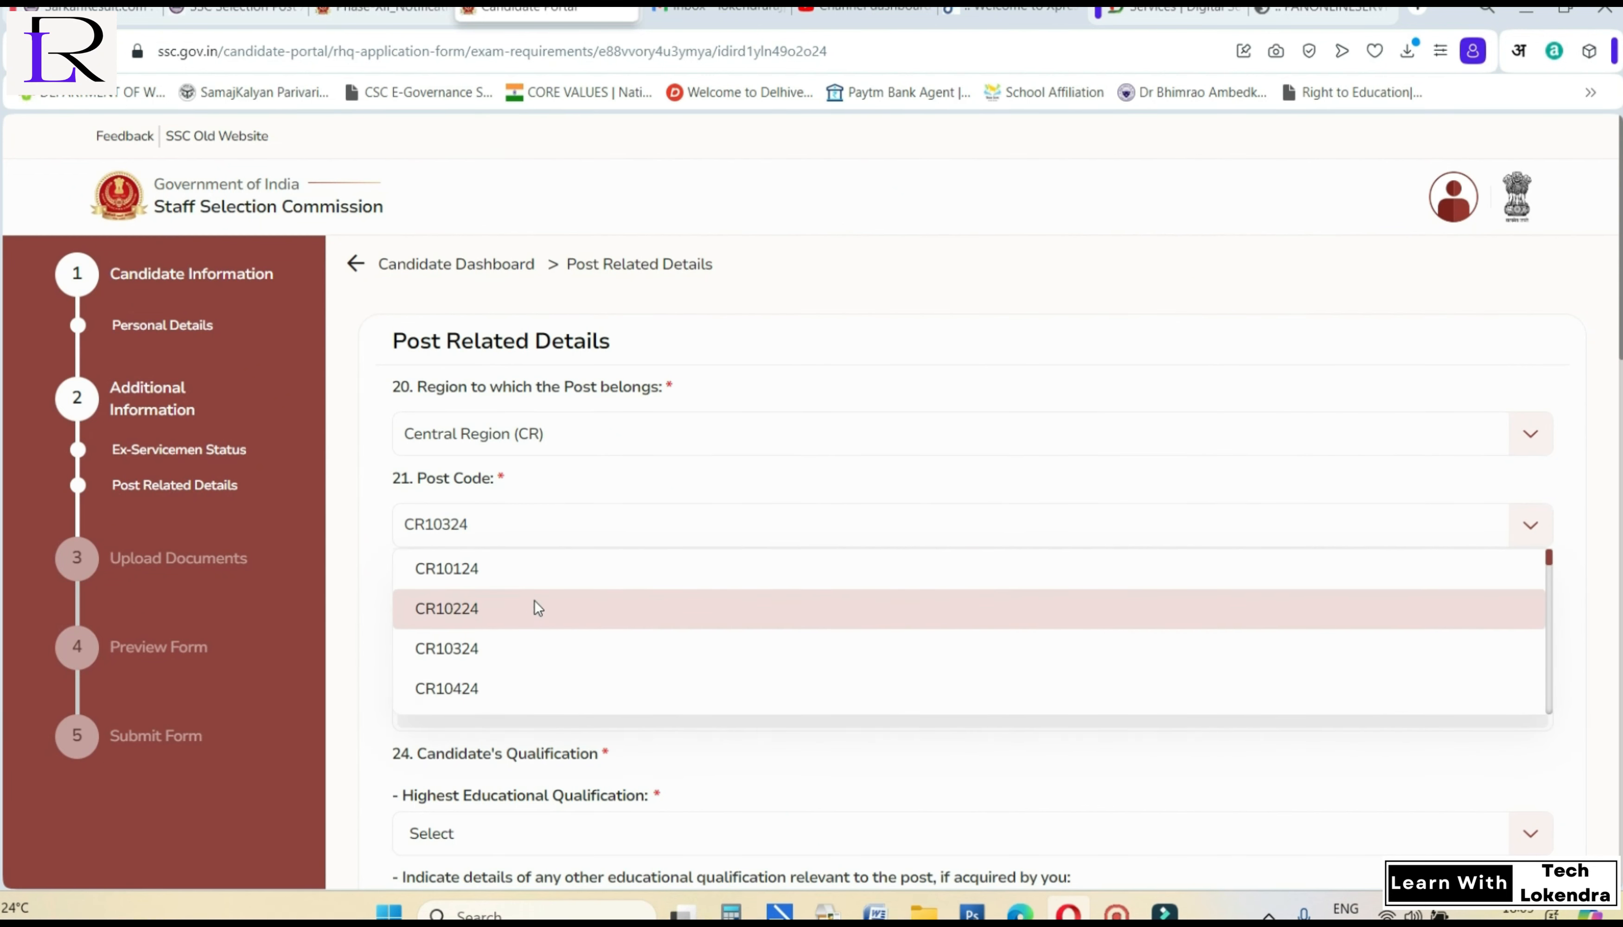
{"action": "left_click", "coordinate": [536, 610]}
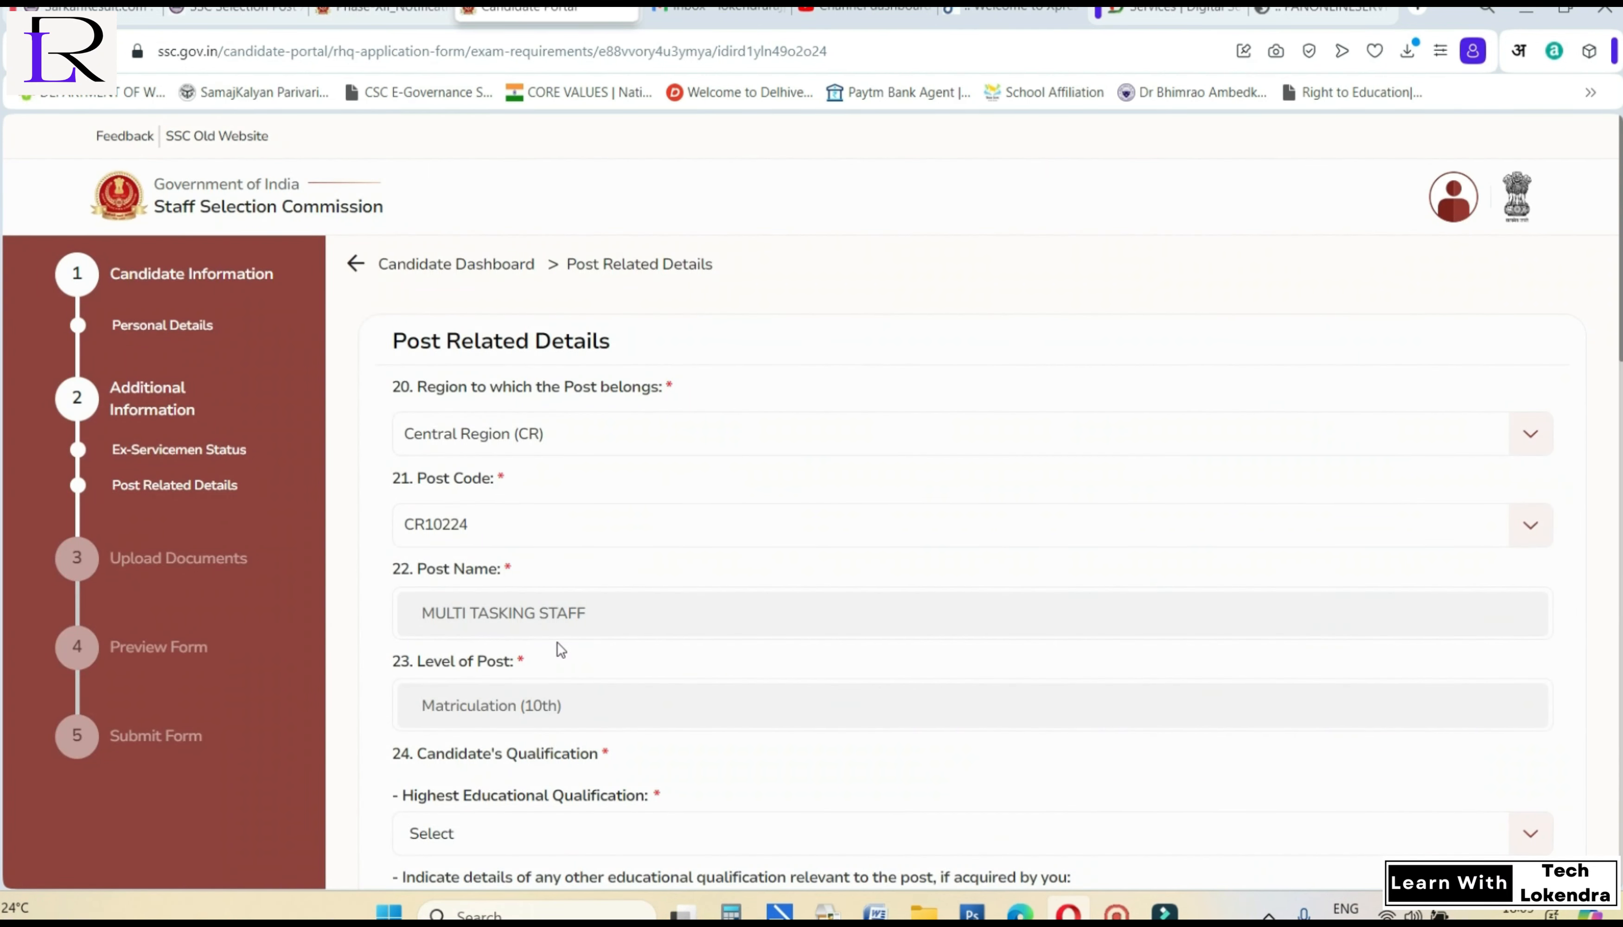
{"action": "scroll", "coordinate": [558, 644], "scroll_direction": "down", "scroll_amount": 2}
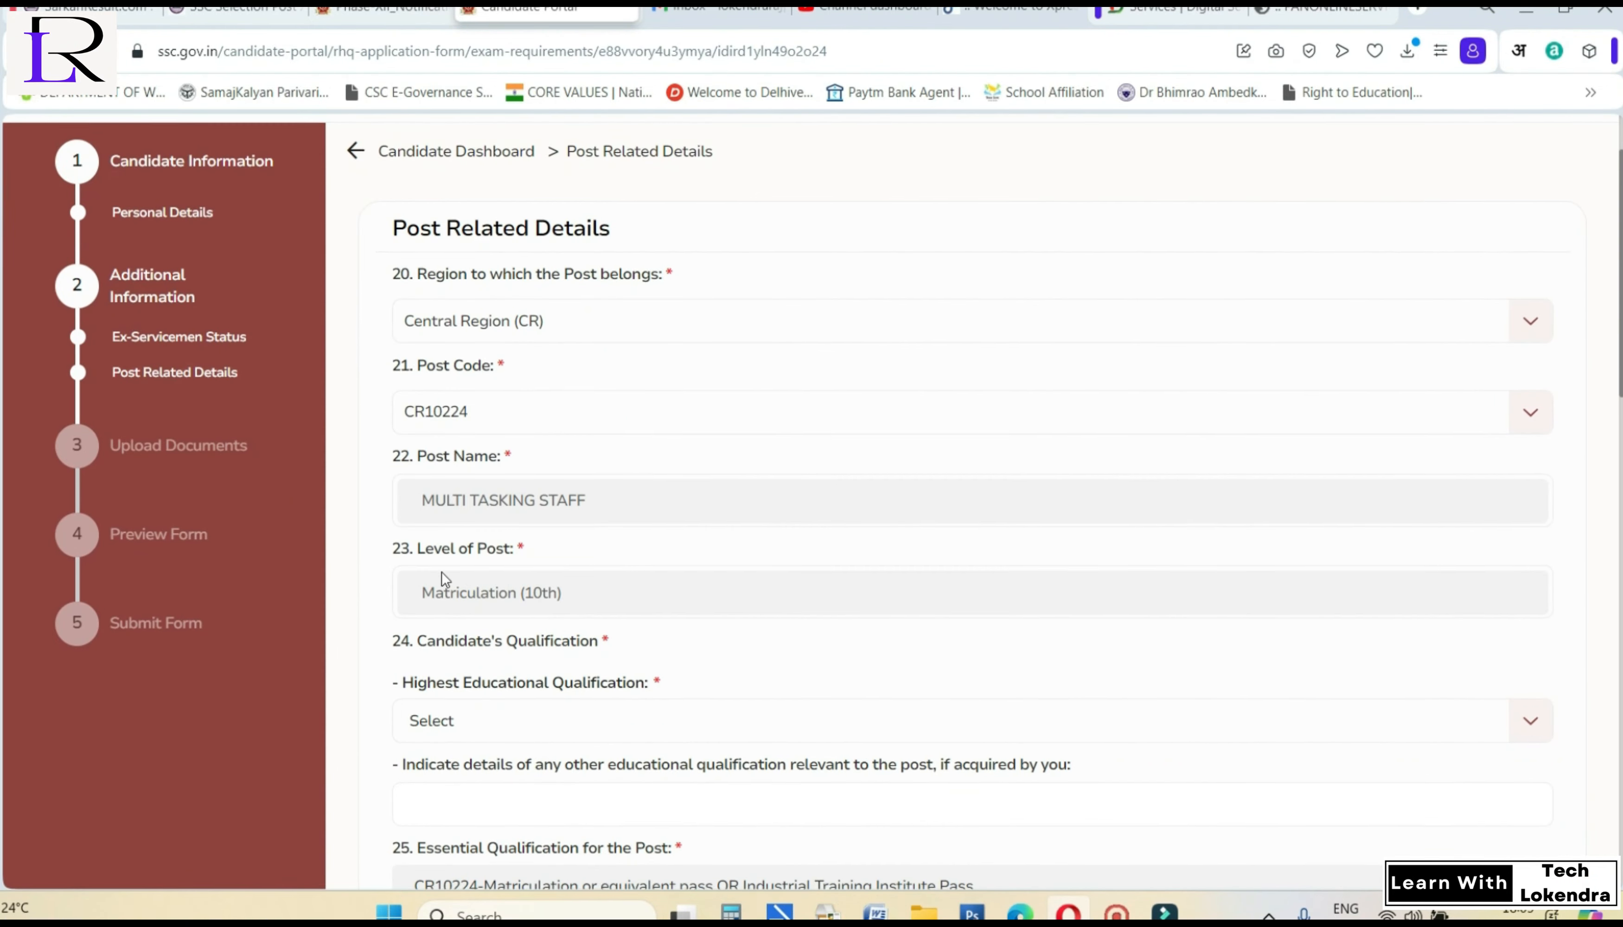
{"action": "scroll", "coordinate": [441, 576], "scroll_direction": "down", "scroll_amount": 2}
{"action": "left_click", "coordinate": [574, 609]}
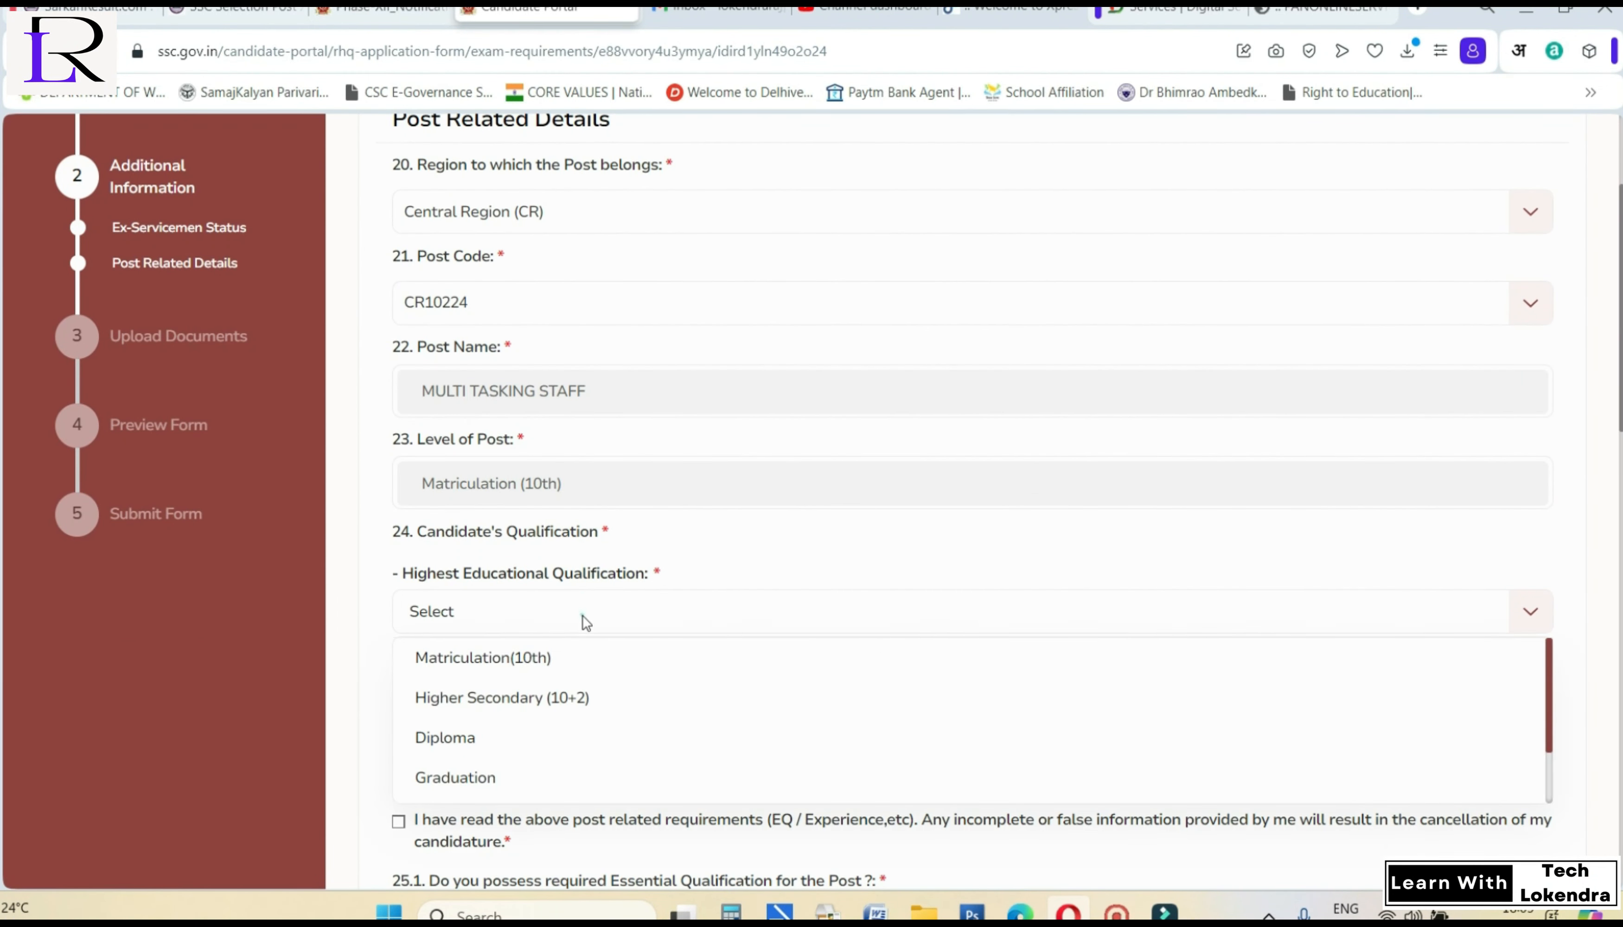
Step: Set highest qualification to Higher Secondary (10+2) and tick the post-requirements declaration
{"action": "left_click", "coordinate": [546, 698]}
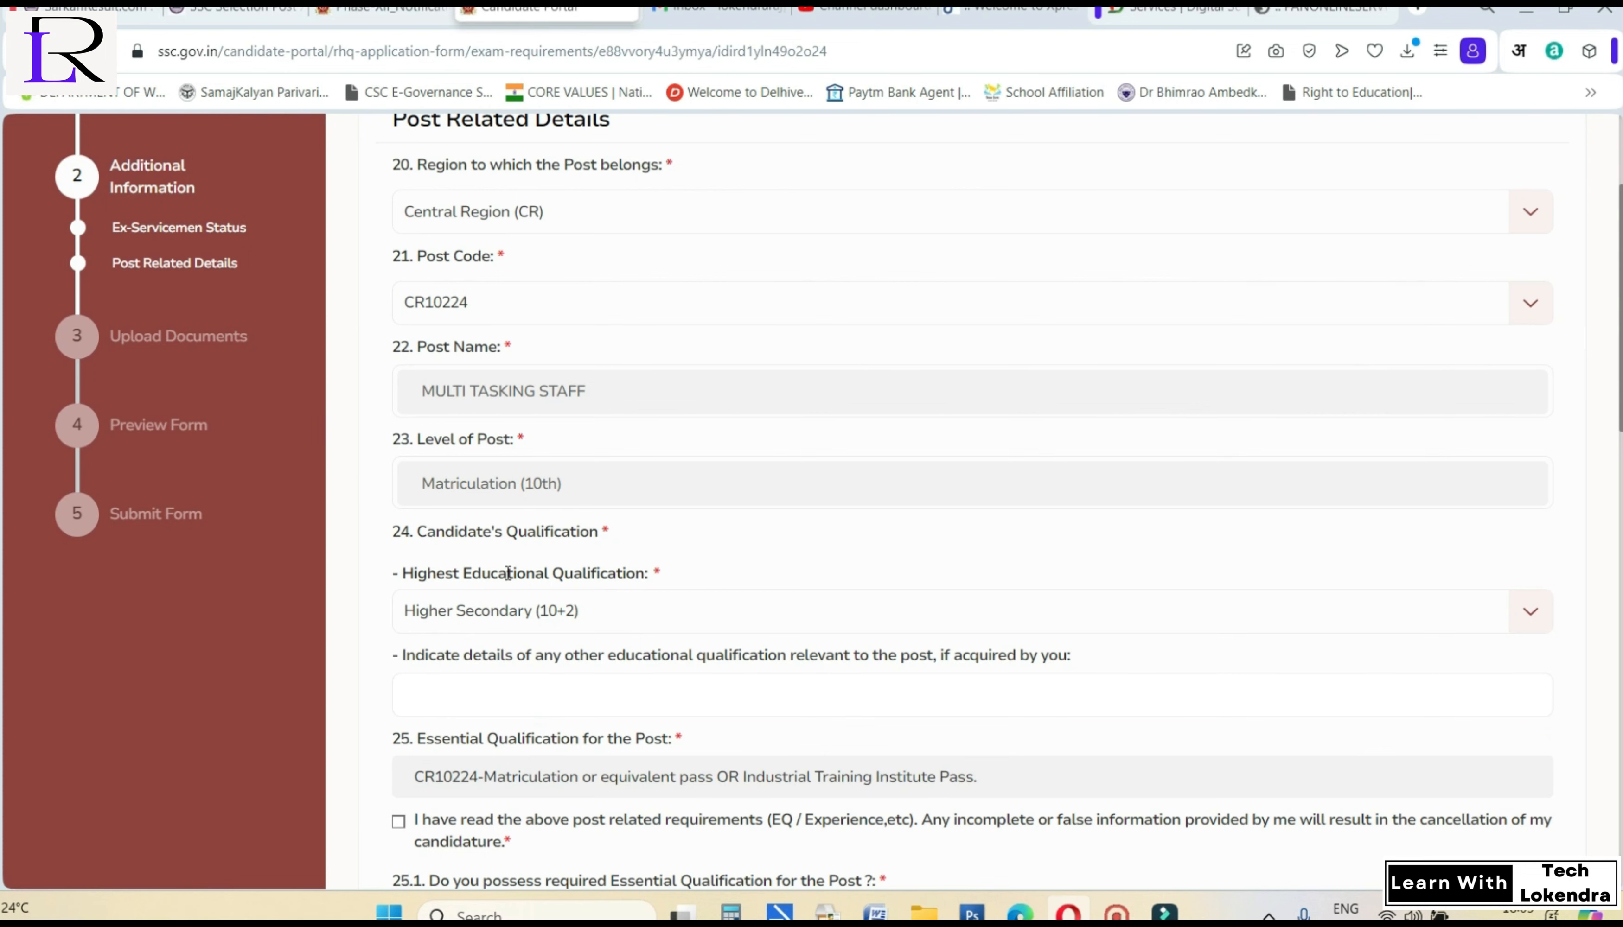
{"action": "scroll", "coordinate": [508, 573], "scroll_direction": "down", "scroll_amount": 4}
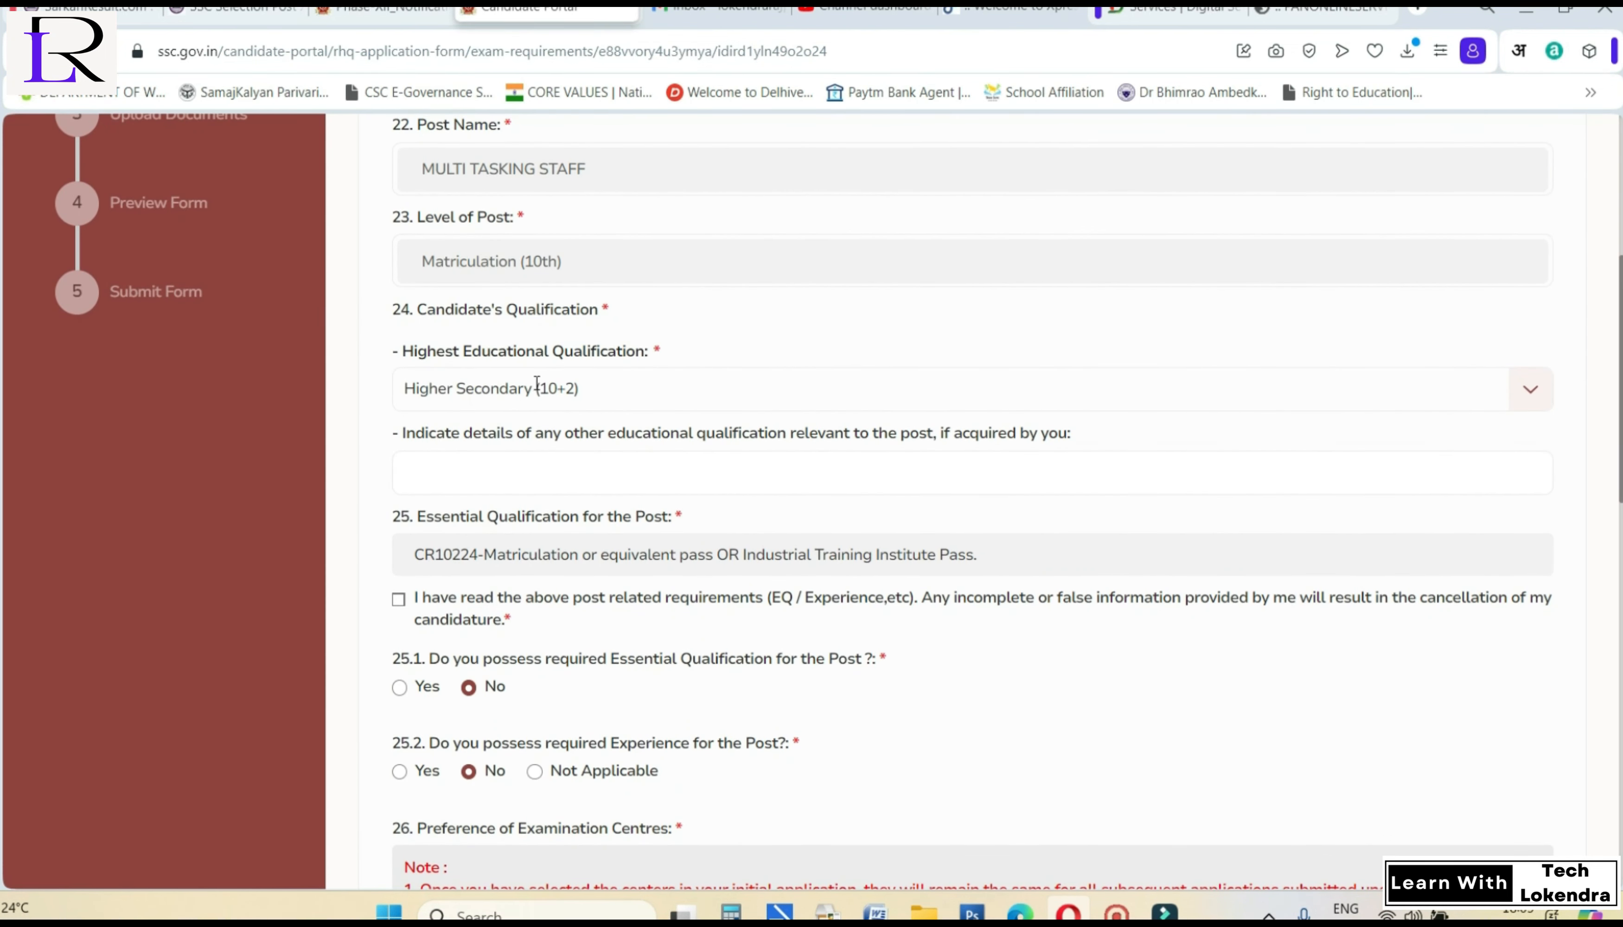
{"action": "scroll", "coordinate": [519, 411], "scroll_direction": "down", "scroll_amount": 2}
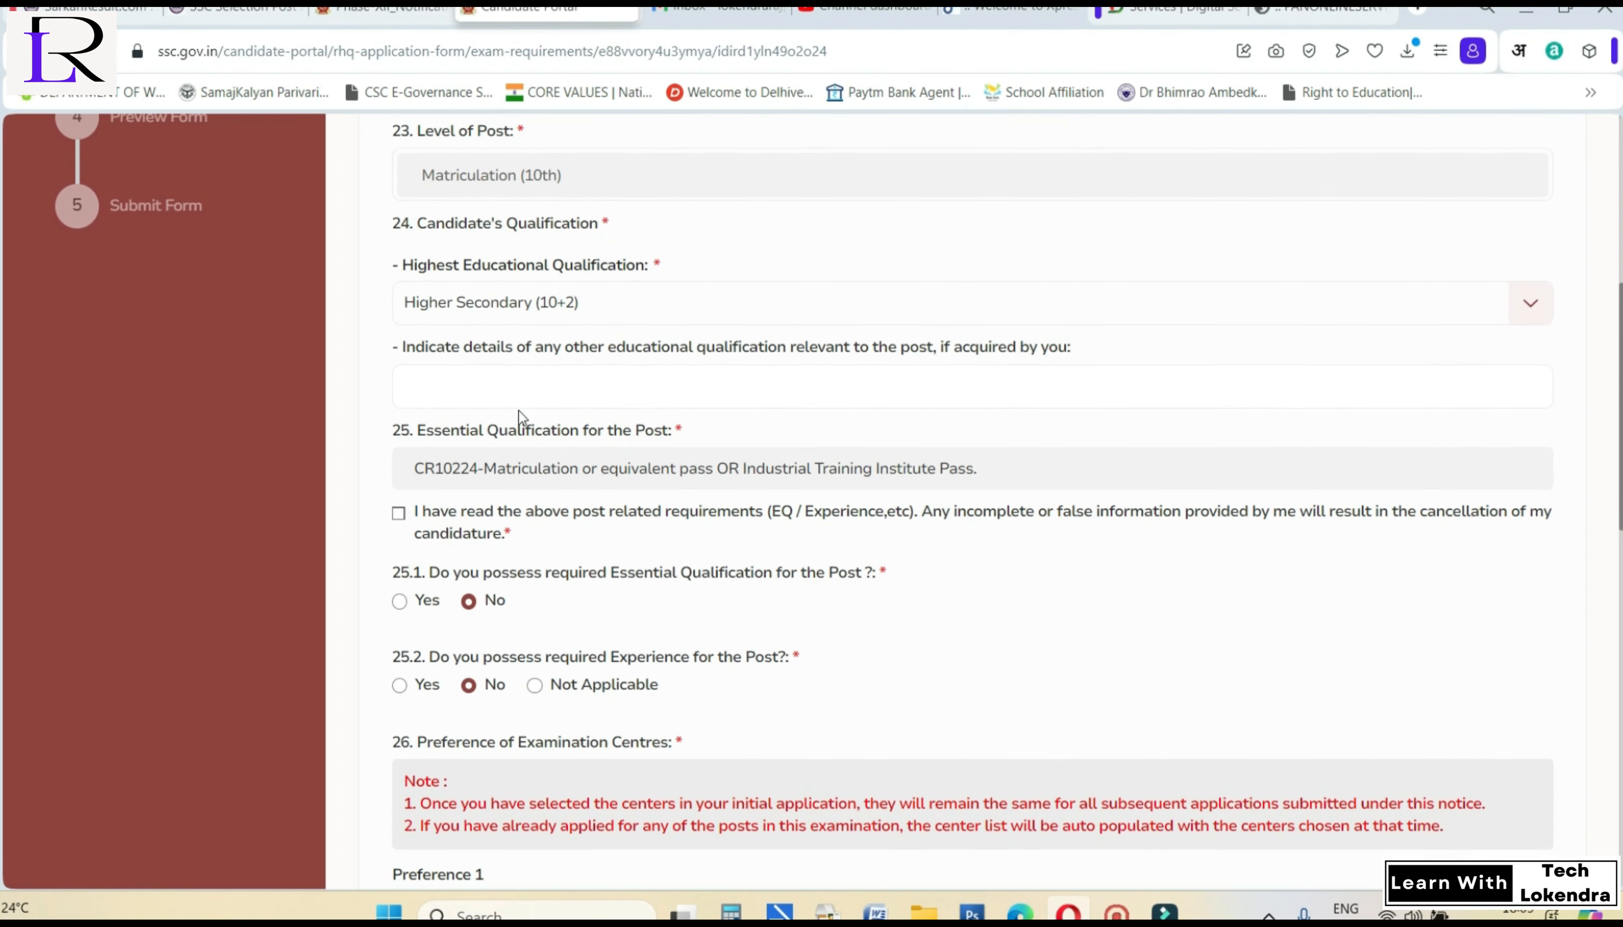
{"action": "scroll", "coordinate": [609, 361], "scroll_direction": "down", "scroll_amount": 4}
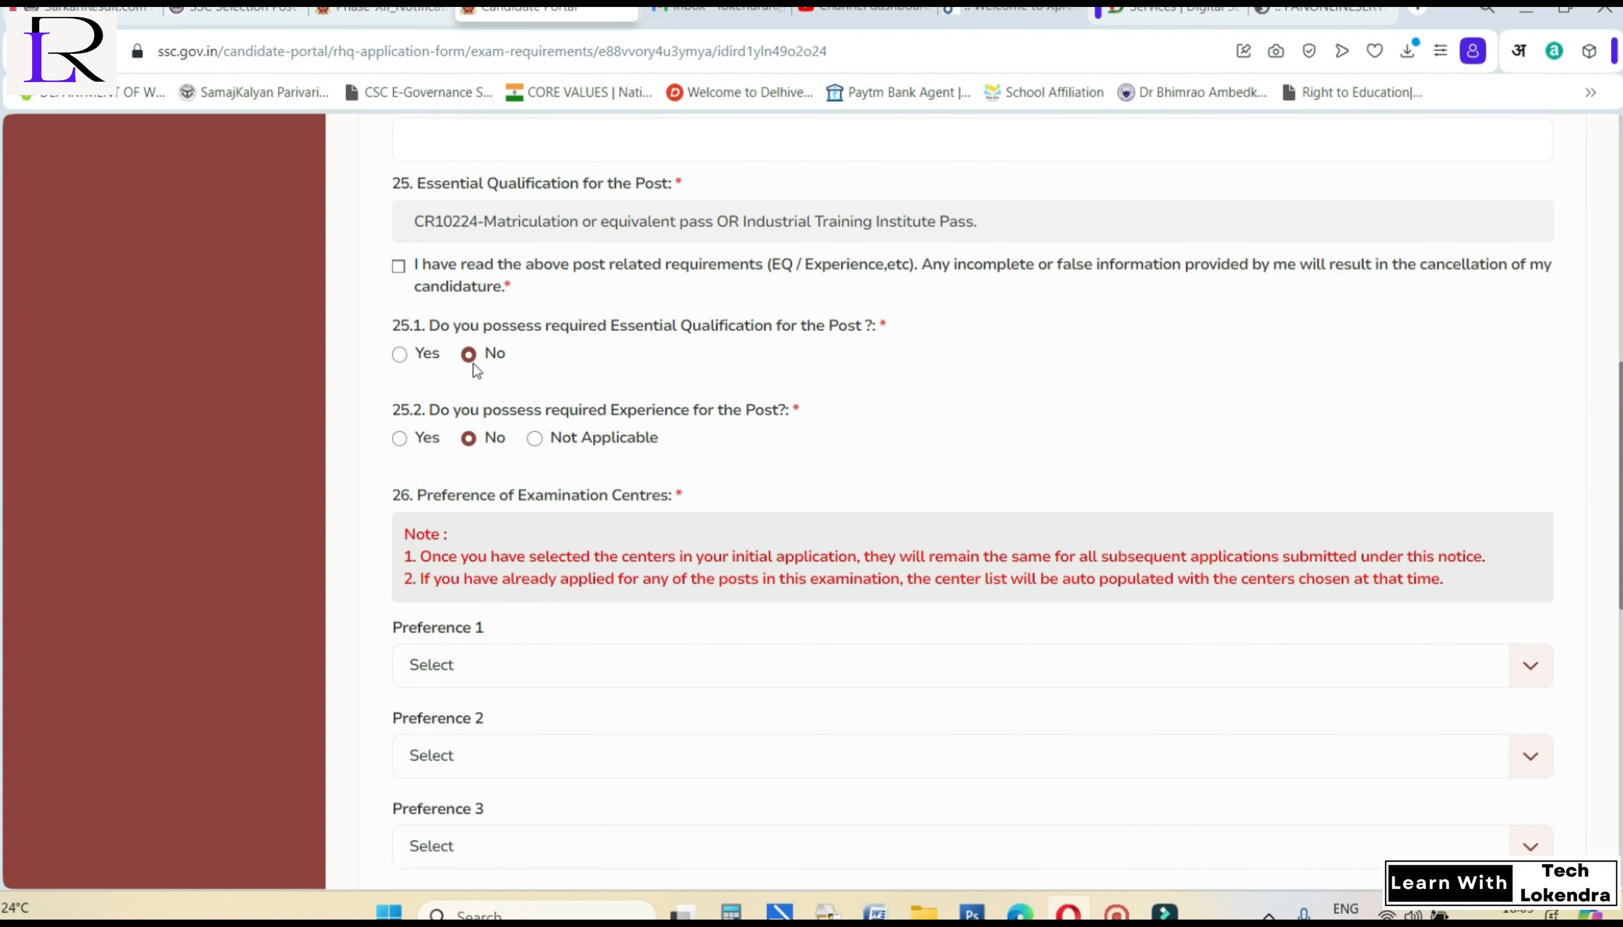
{"action": "scroll", "coordinate": [578, 348], "scroll_direction": "up", "scroll_amount": 2}
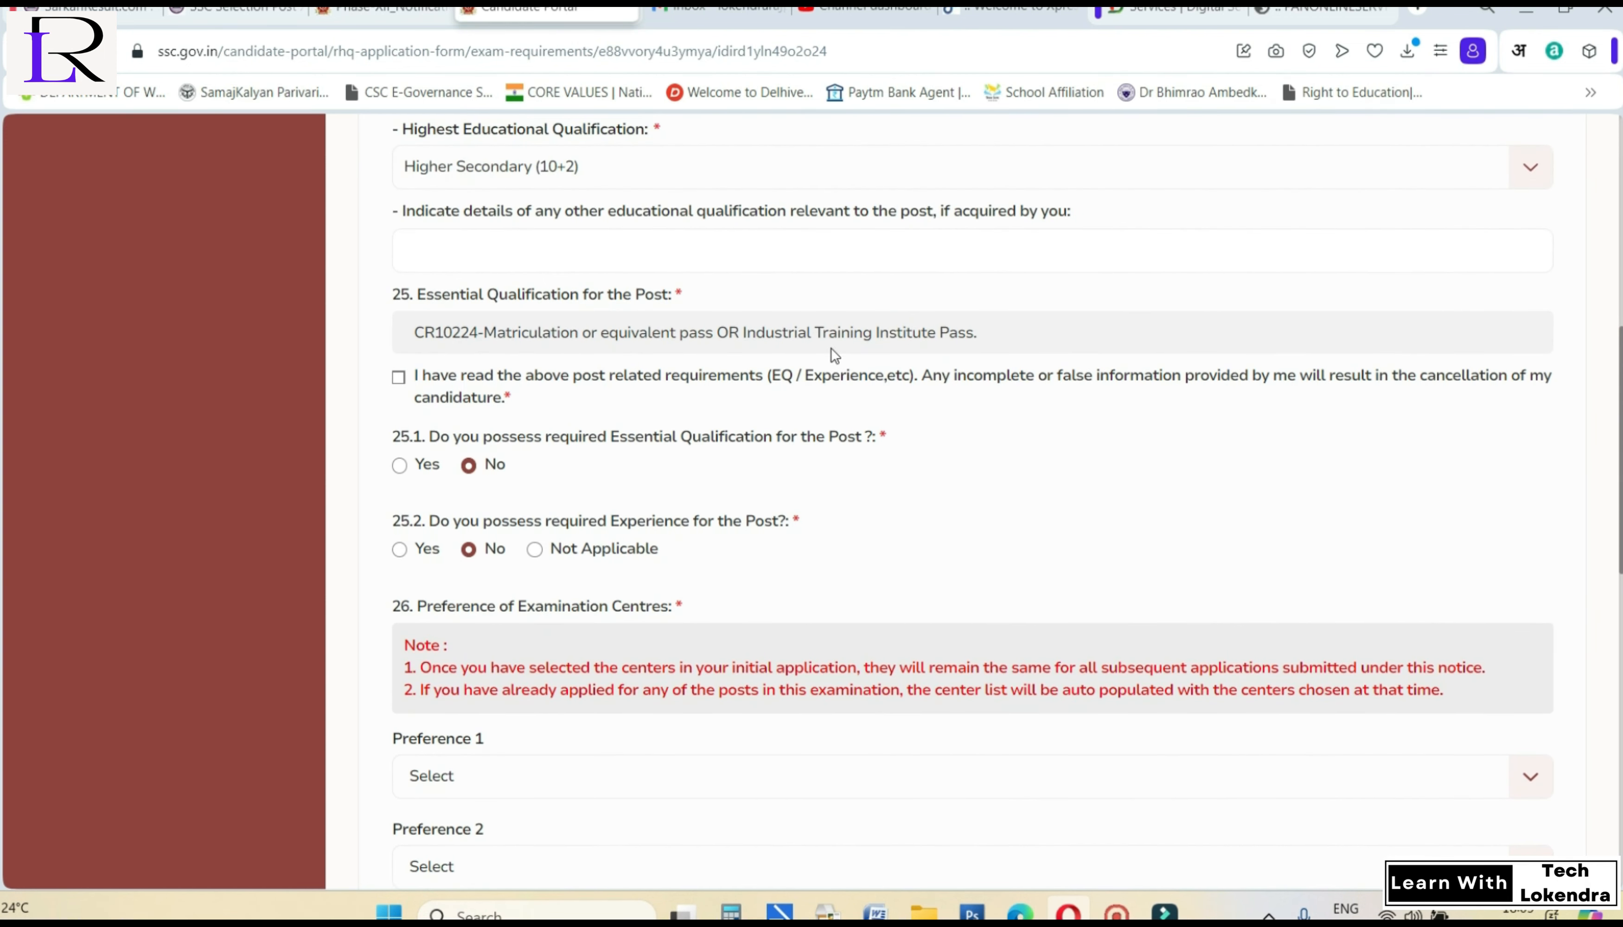
{"action": "left_click", "coordinate": [573, 469]}
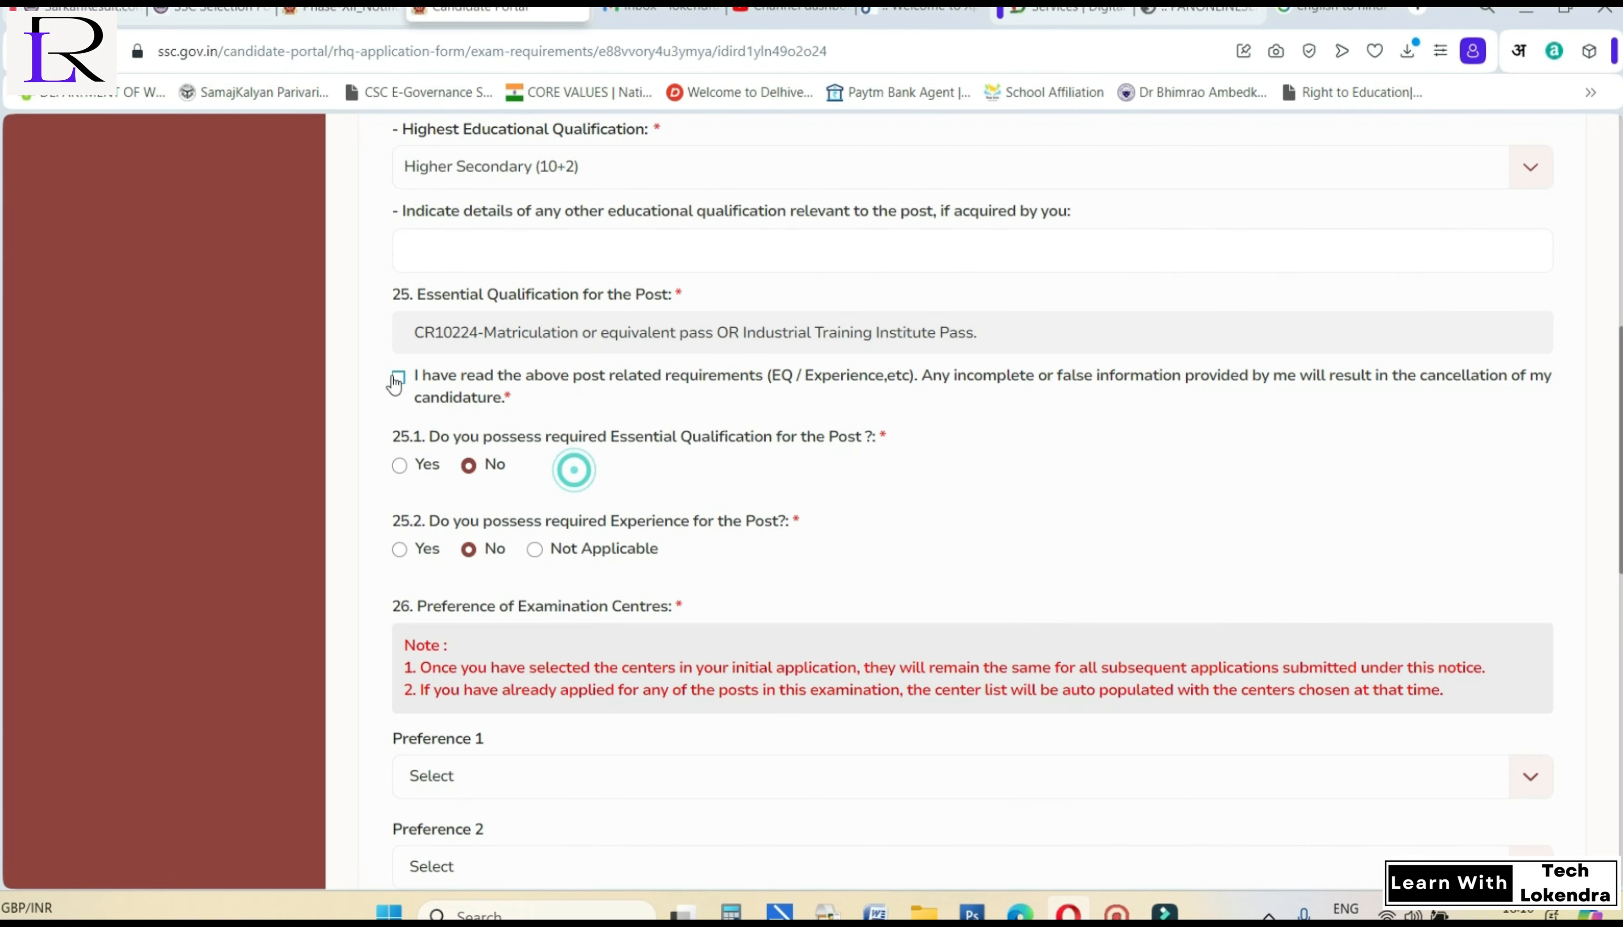
{"action": "left_click", "coordinate": [399, 381]}
Step: Answer Yes to question 25.1 on holding the essential qualification
{"action": "scroll", "coordinate": [400, 387], "scroll_direction": "up", "scroll_amount": 2}
{"action": "scroll", "coordinate": [400, 388], "scroll_direction": "up", "scroll_amount": 2}
{"action": "scroll", "coordinate": [402, 416], "scroll_direction": "down", "scroll_amount": 6}
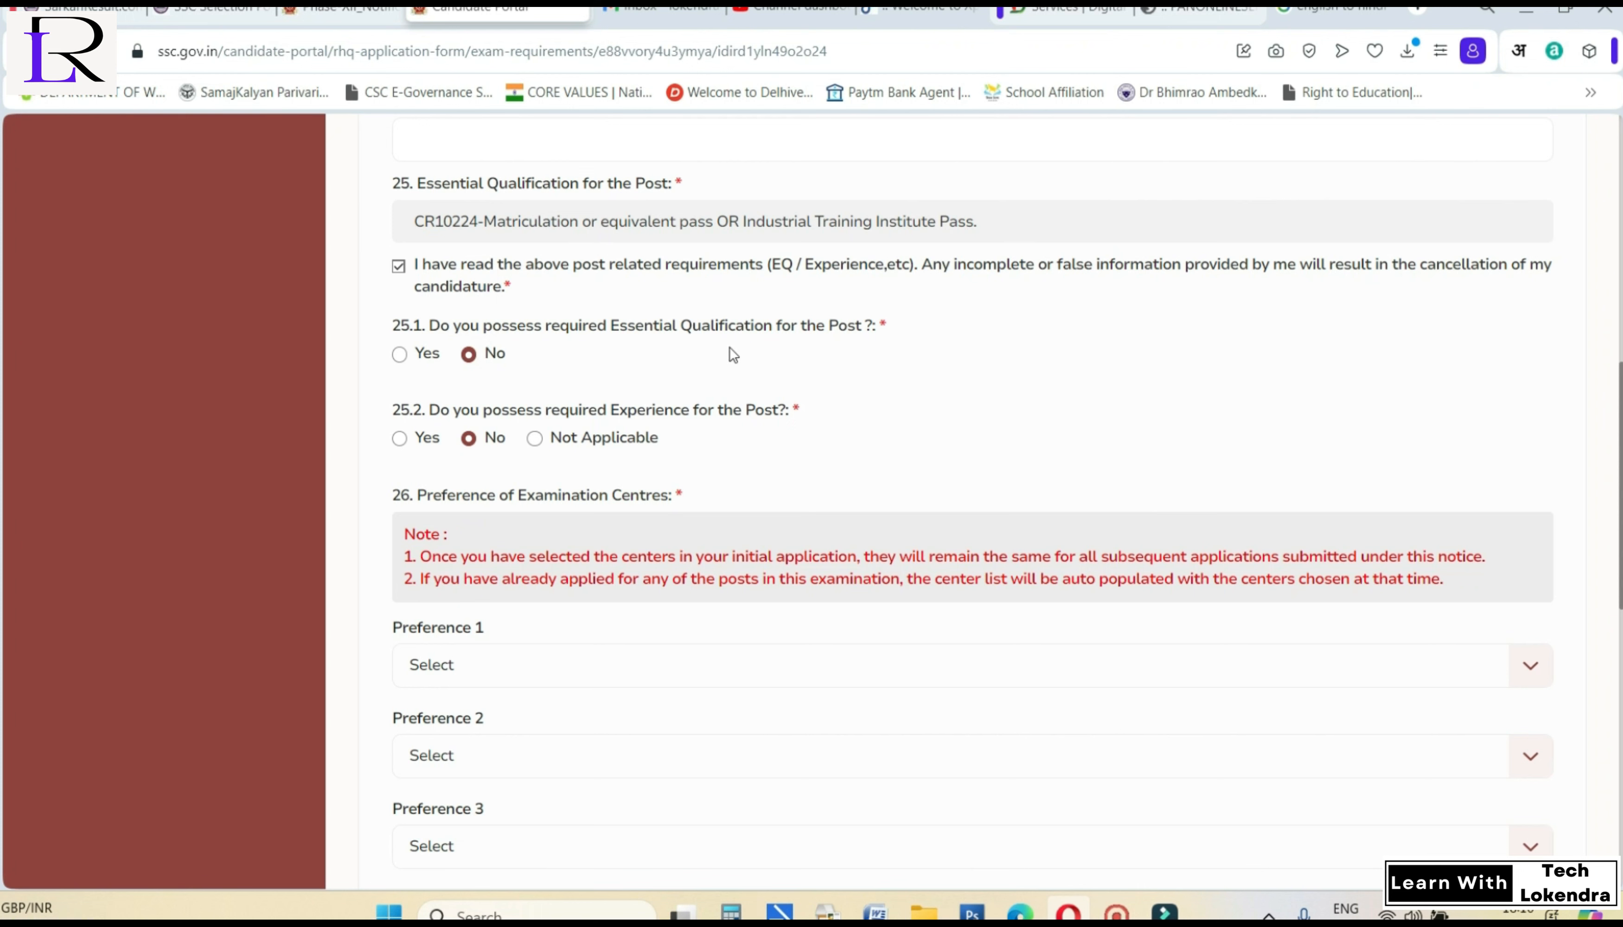
{"action": "left_click_drag", "start_coordinate": [872, 326], "coordinate": [422, 328]}
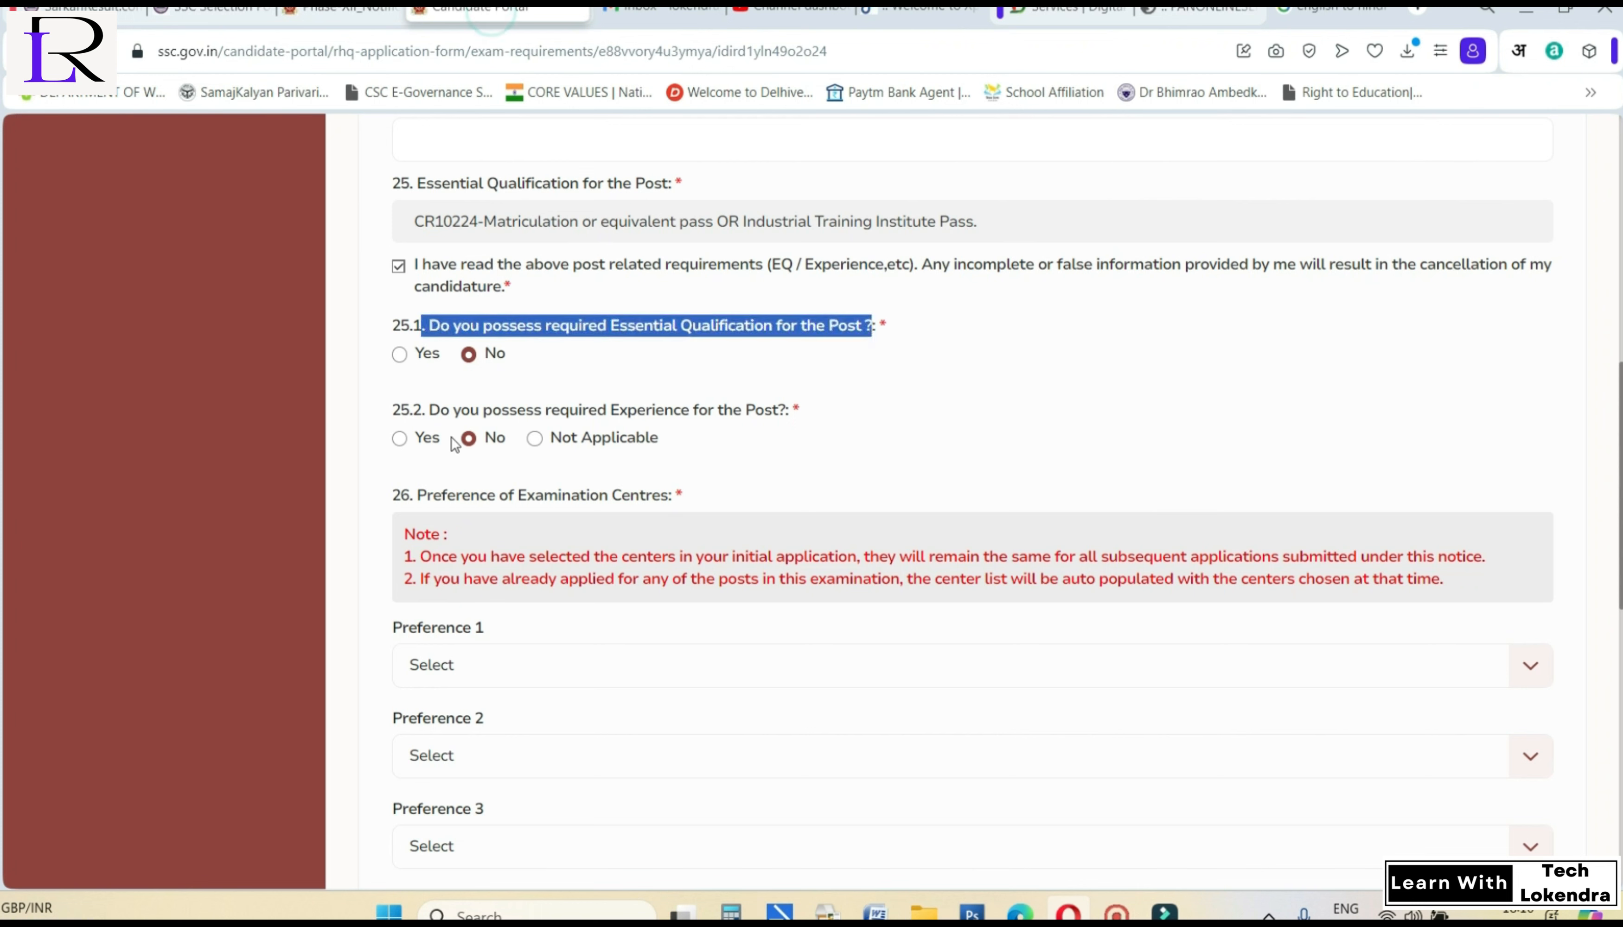
{"action": "left_click", "coordinate": [399, 354]}
{"action": "left_click_drag", "start_coordinate": [799, 411], "coordinate": [425, 410]}
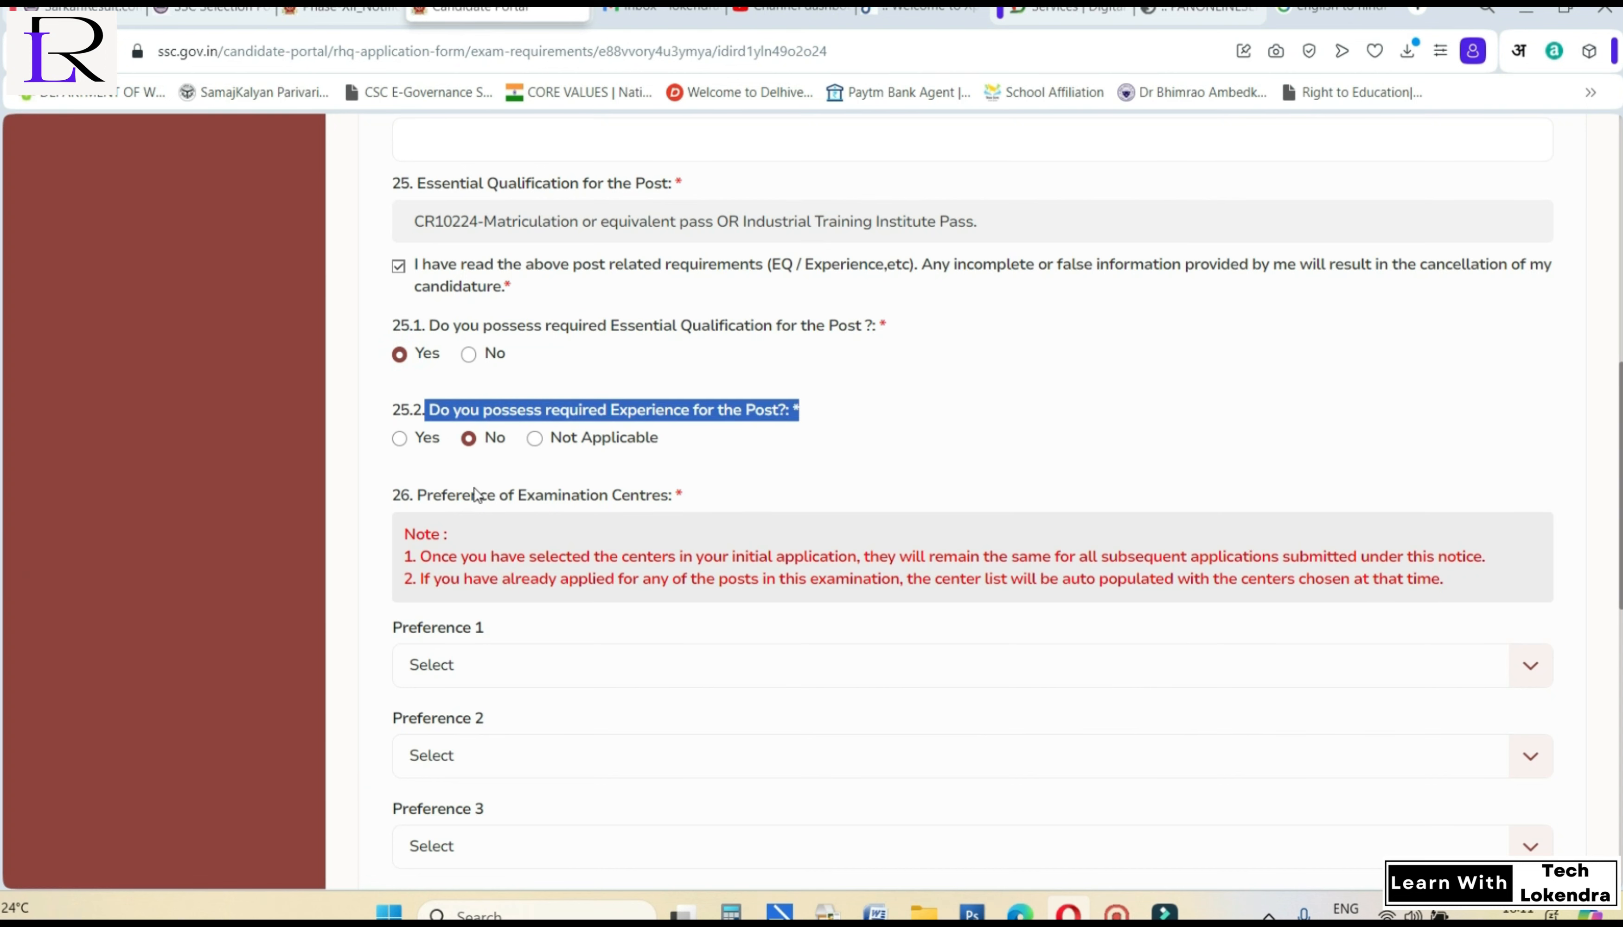
{"action": "left_click", "coordinate": [839, 471]}
{"action": "scroll", "coordinate": [761, 479], "scroll_direction": "down", "scroll_amount": 3}
{"action": "left_click", "coordinate": [536, 459]}
Step: Pick CR-Agra(3001) as Preference 1, CR-Kanpur (3009) as 2 and CR-Lucknow (3010) as 3
{"action": "left_click", "coordinate": [535, 494]}
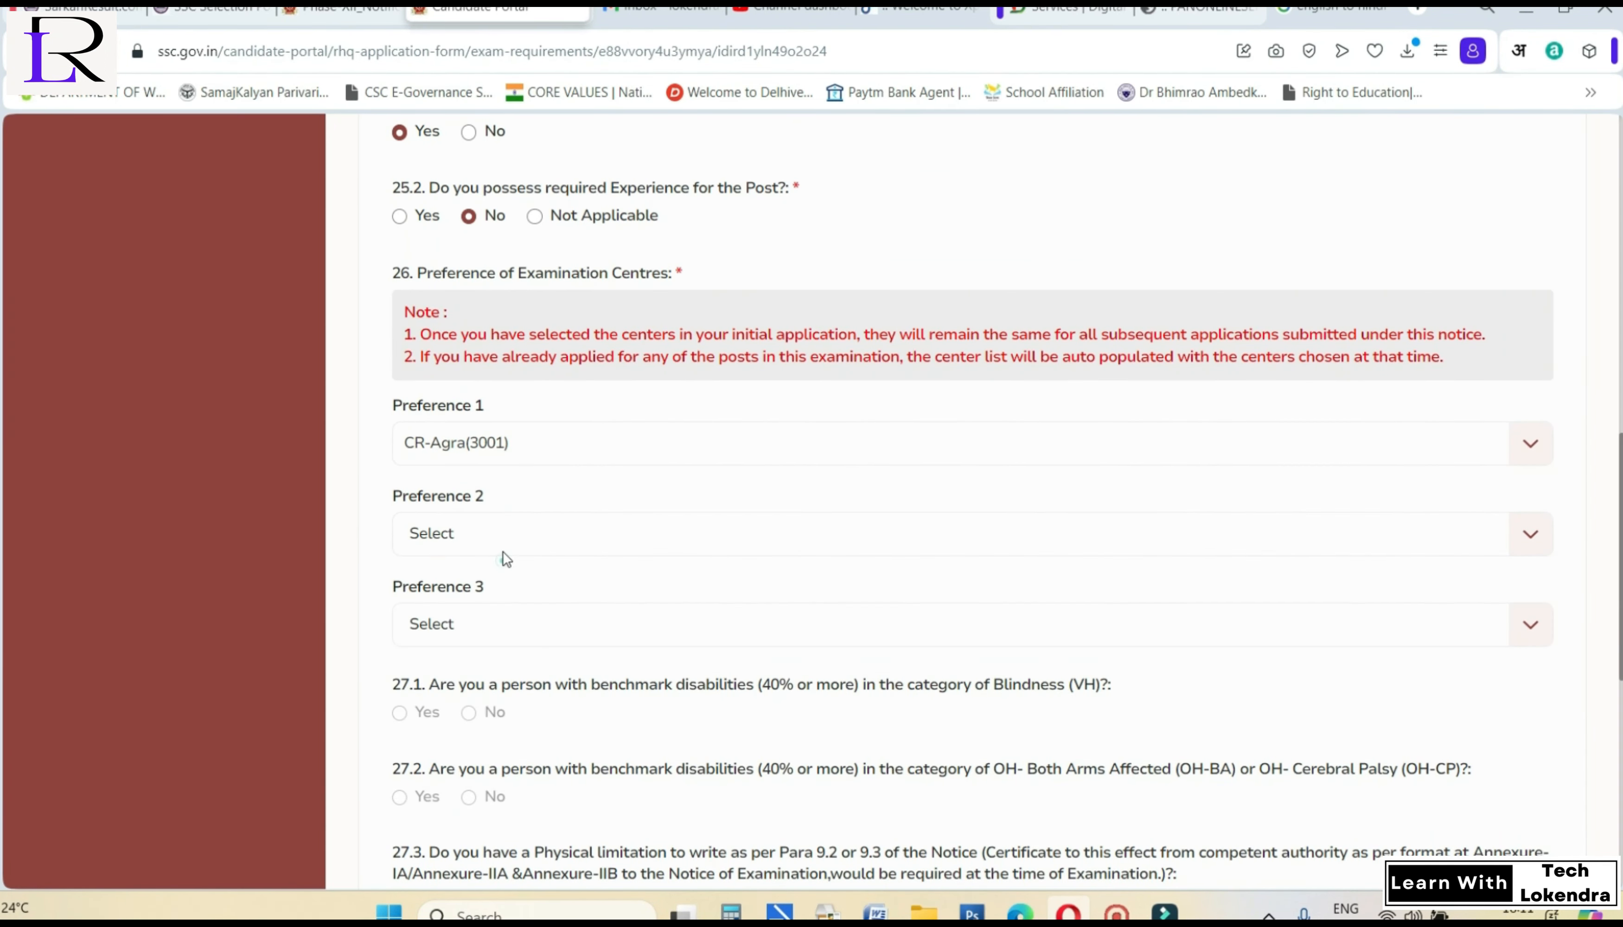
{"action": "left_click", "coordinate": [509, 537]}
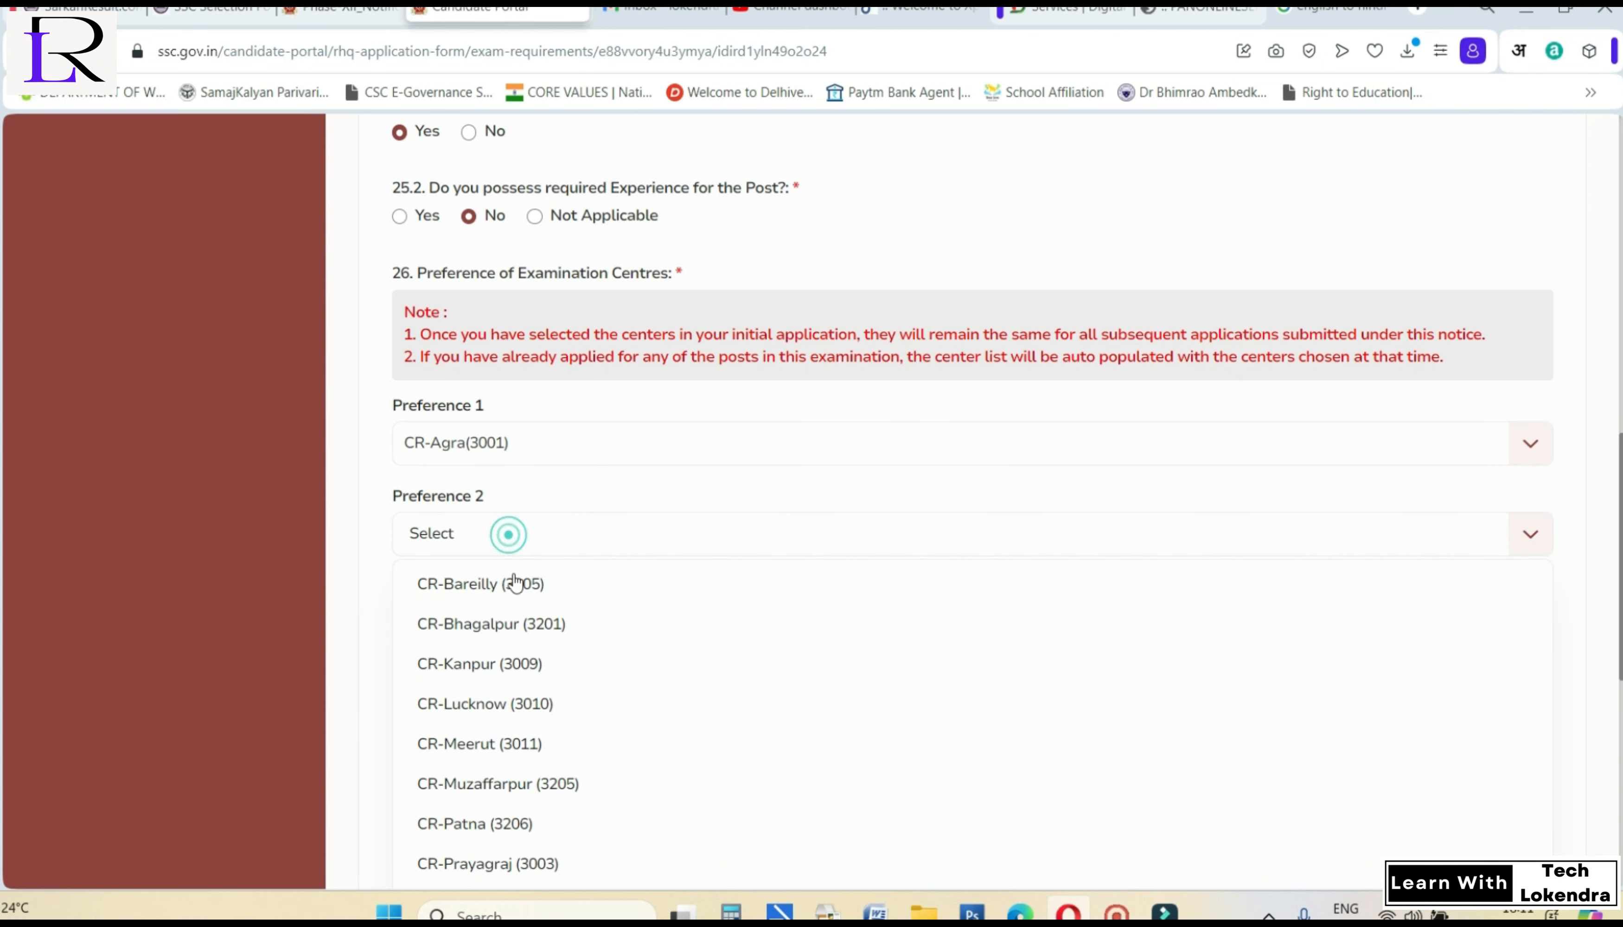
{"action": "left_click", "coordinate": [531, 664]}
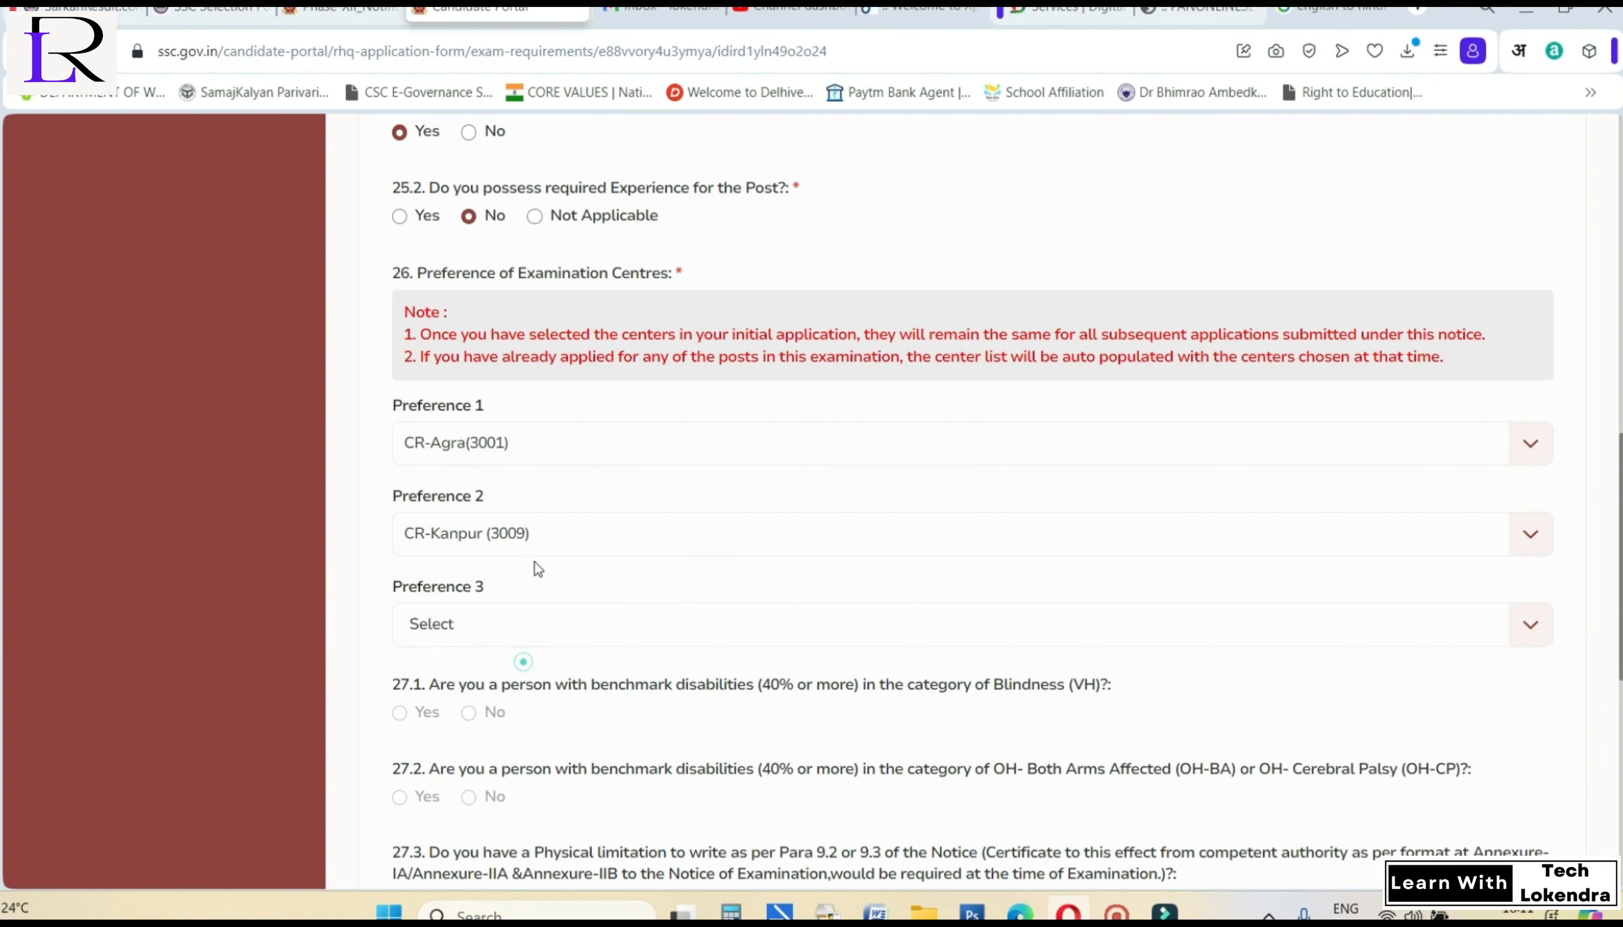
{"action": "scroll", "coordinate": [533, 562], "scroll_direction": "down", "scroll_amount": 2}
{"action": "left_click", "coordinate": [529, 509]}
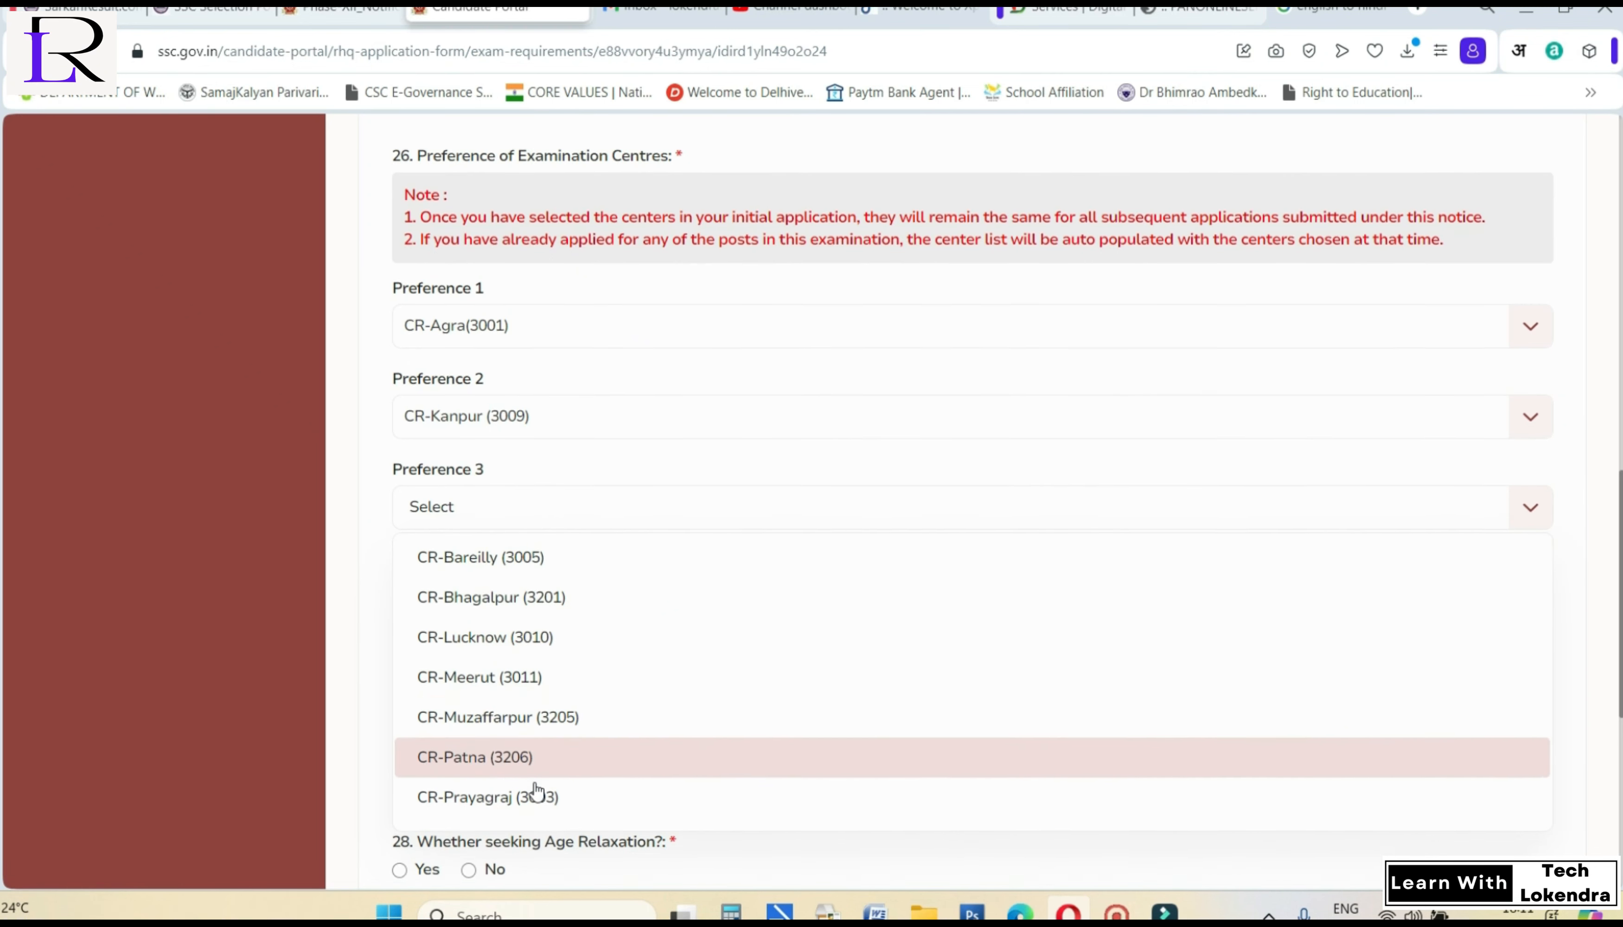
{"action": "scroll", "coordinate": [536, 782], "scroll_direction": "down", "scroll_amount": 3}
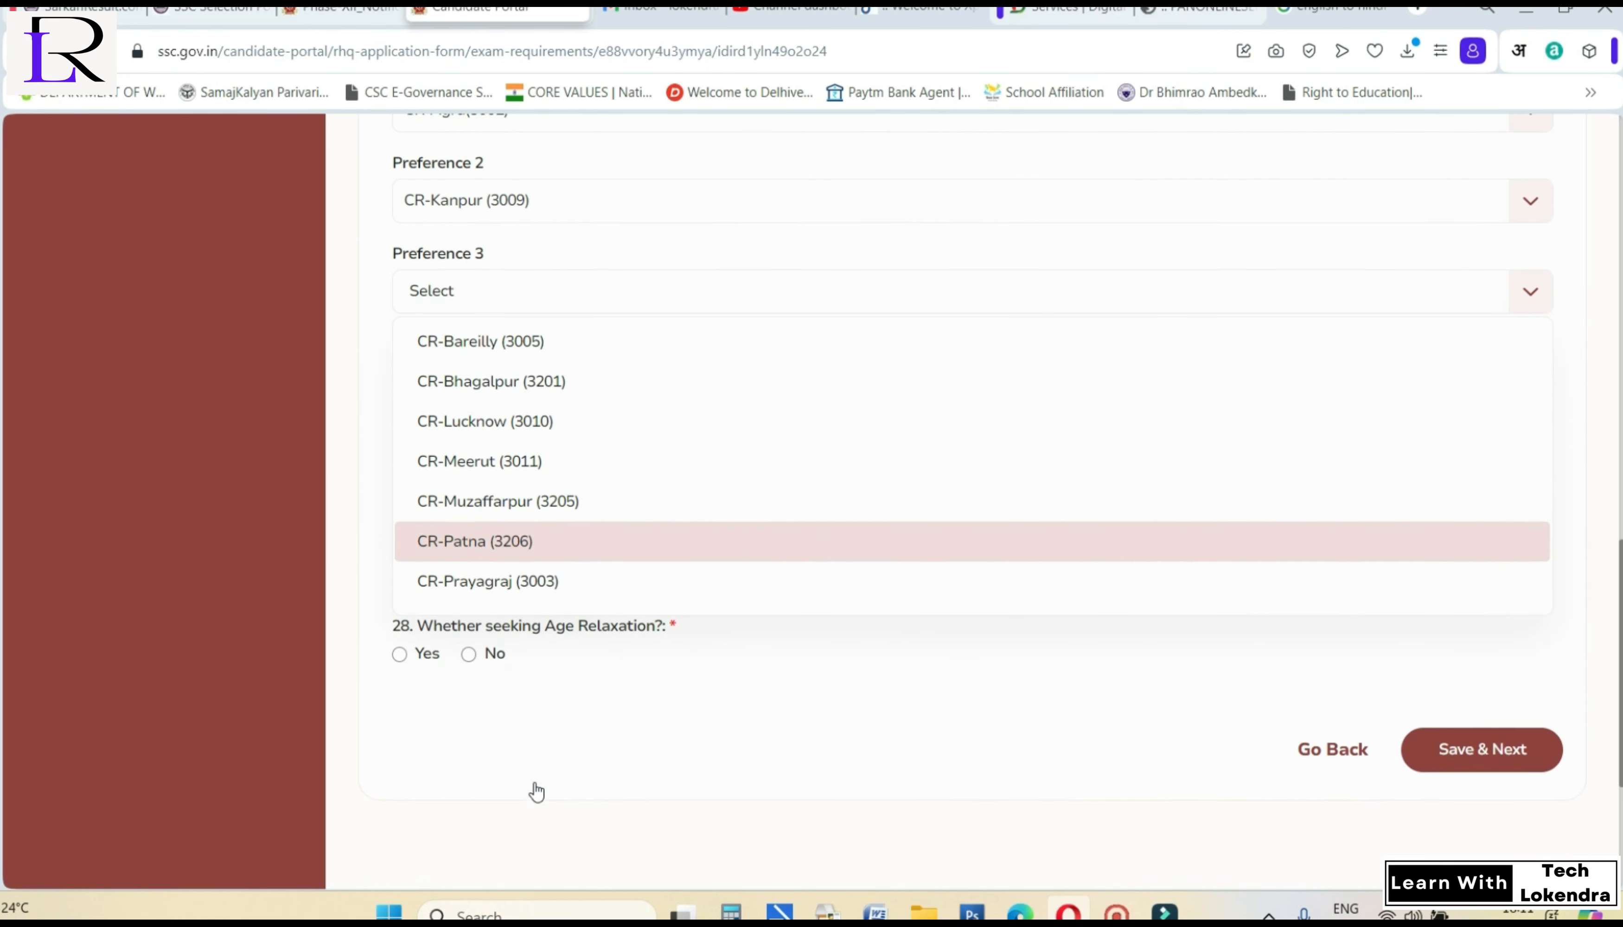
{"action": "left_click", "coordinate": [530, 582]}
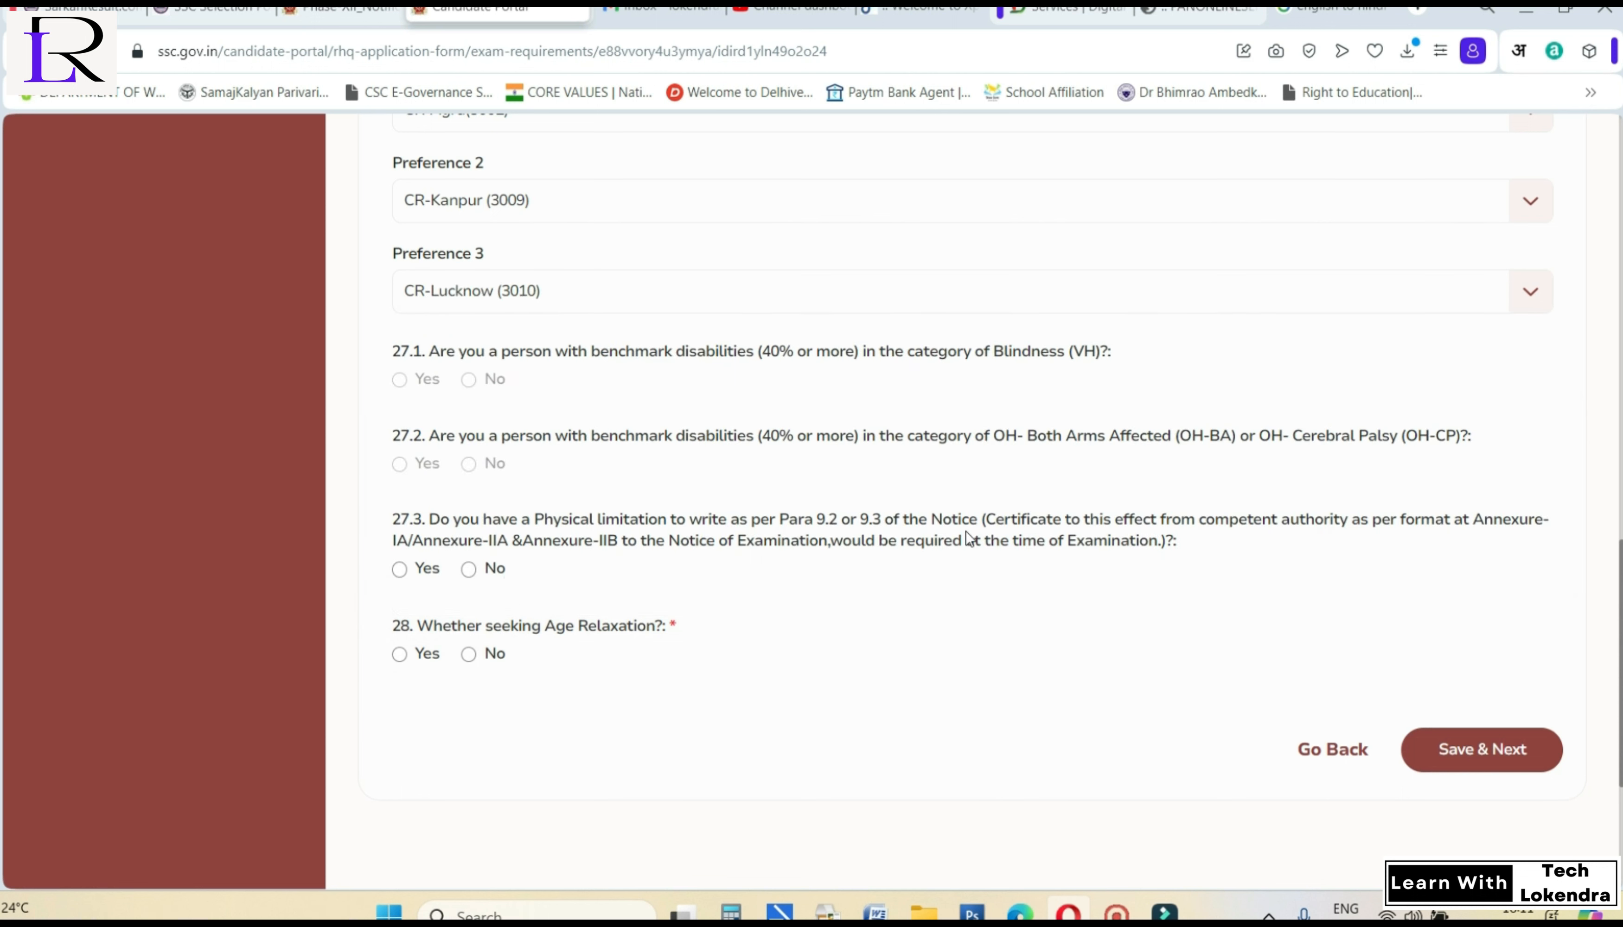
Step: Answer No to the physical limitation and age relaxation questions and mark experience Not Applicable
{"action": "left_click", "coordinate": [695, 587]}
{"action": "left_click", "coordinate": [469, 569]}
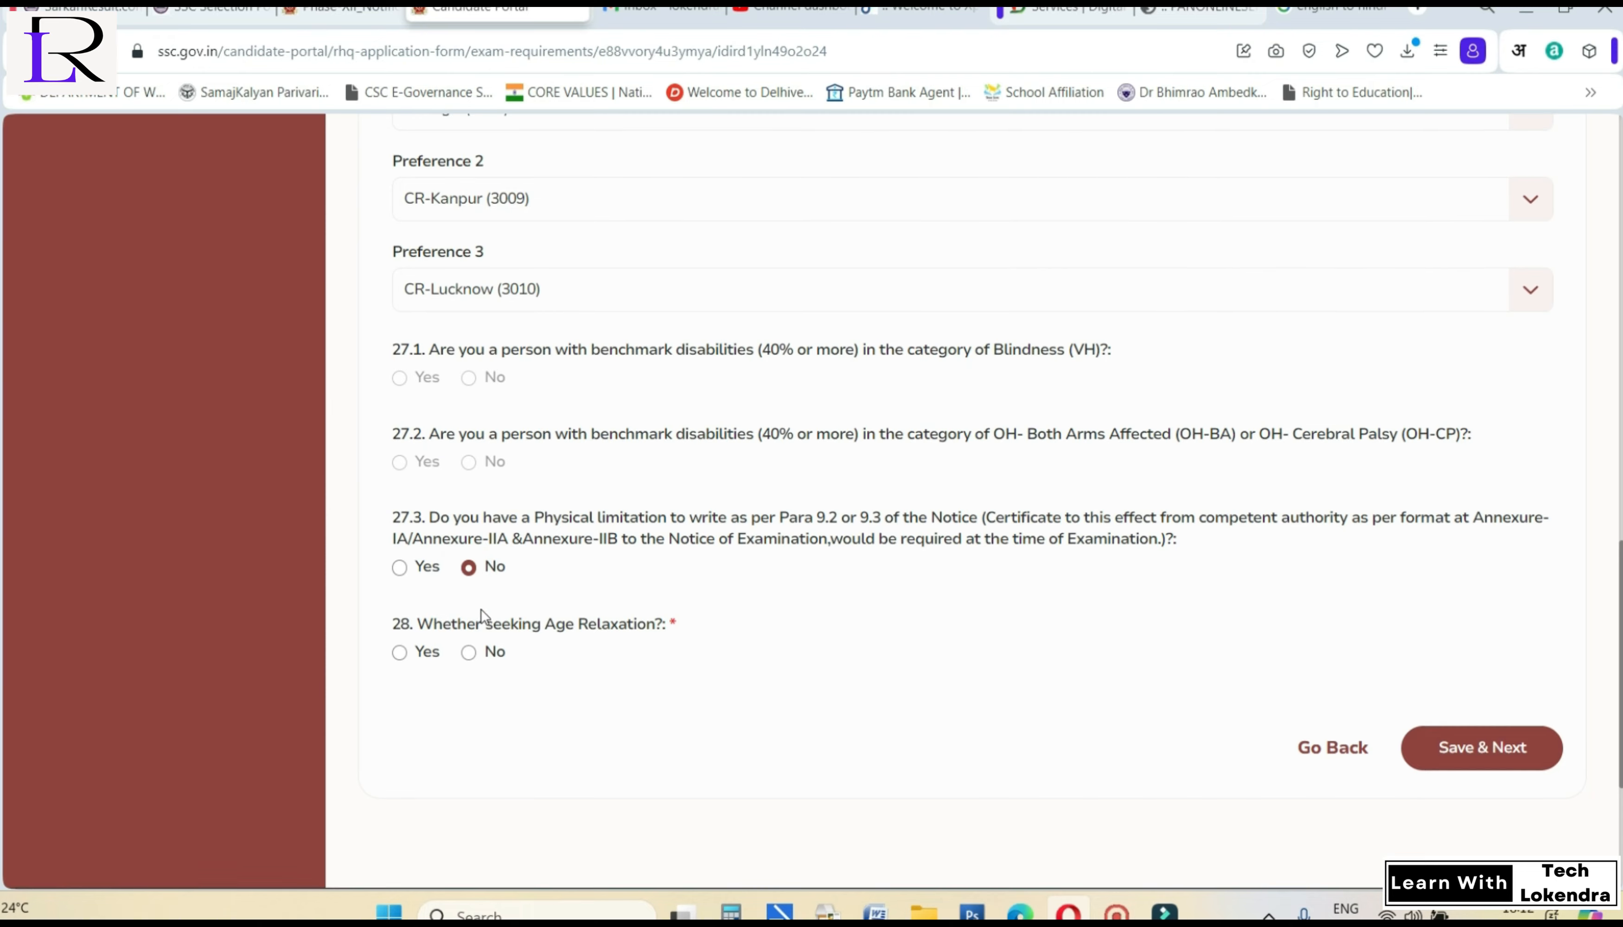
{"action": "scroll", "coordinate": [473, 596], "scroll_direction": "down", "scroll_amount": 2}
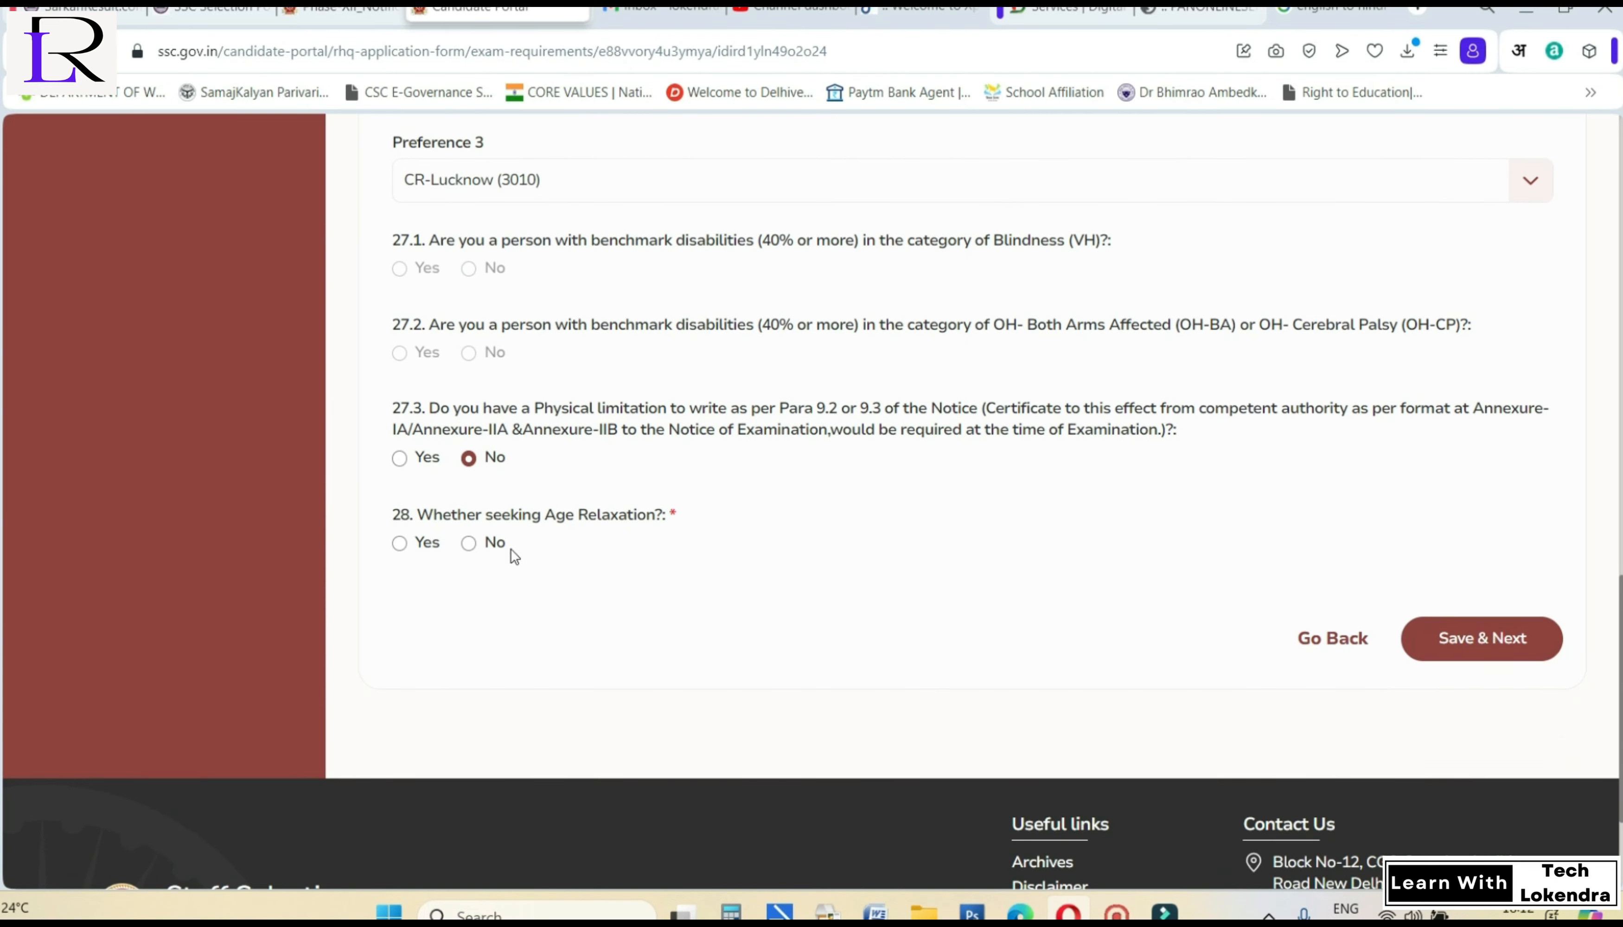
{"action": "left_click", "coordinate": [471, 544]}
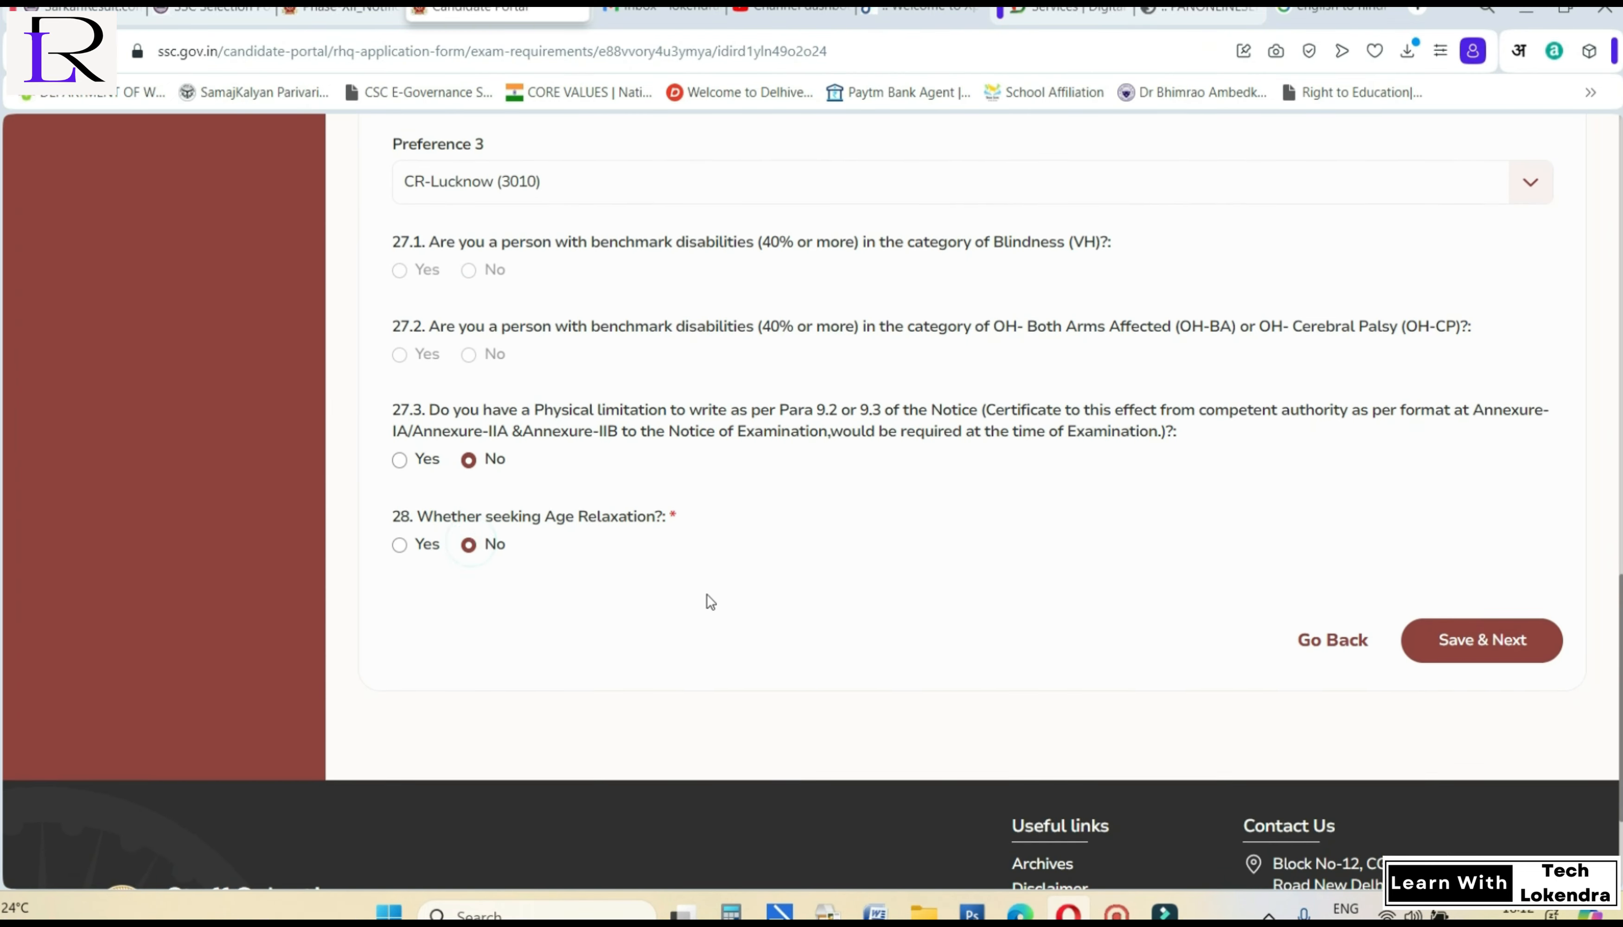
{"action": "scroll", "coordinate": [706, 594], "scroll_direction": "up", "scroll_amount": 10}
{"action": "left_click", "coordinate": [535, 329]}
Step: Save the post-related details and acknowledge the success message
{"action": "scroll", "coordinate": [930, 364], "scroll_direction": "down", "scroll_amount": 10}
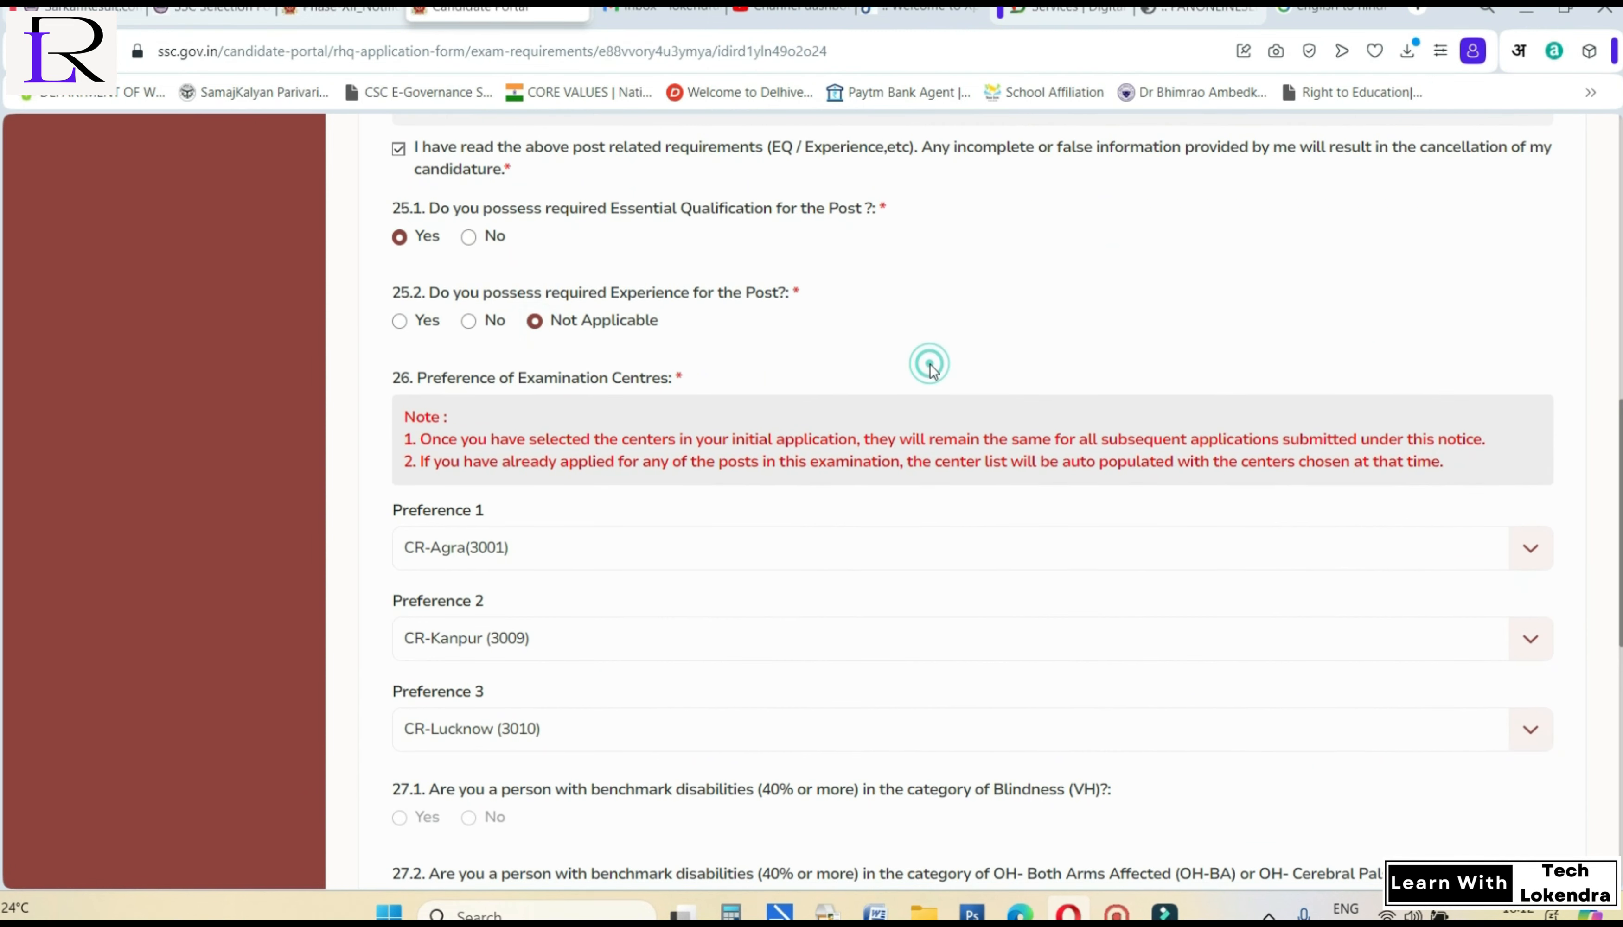
{"action": "left_click", "coordinate": [1481, 522]}
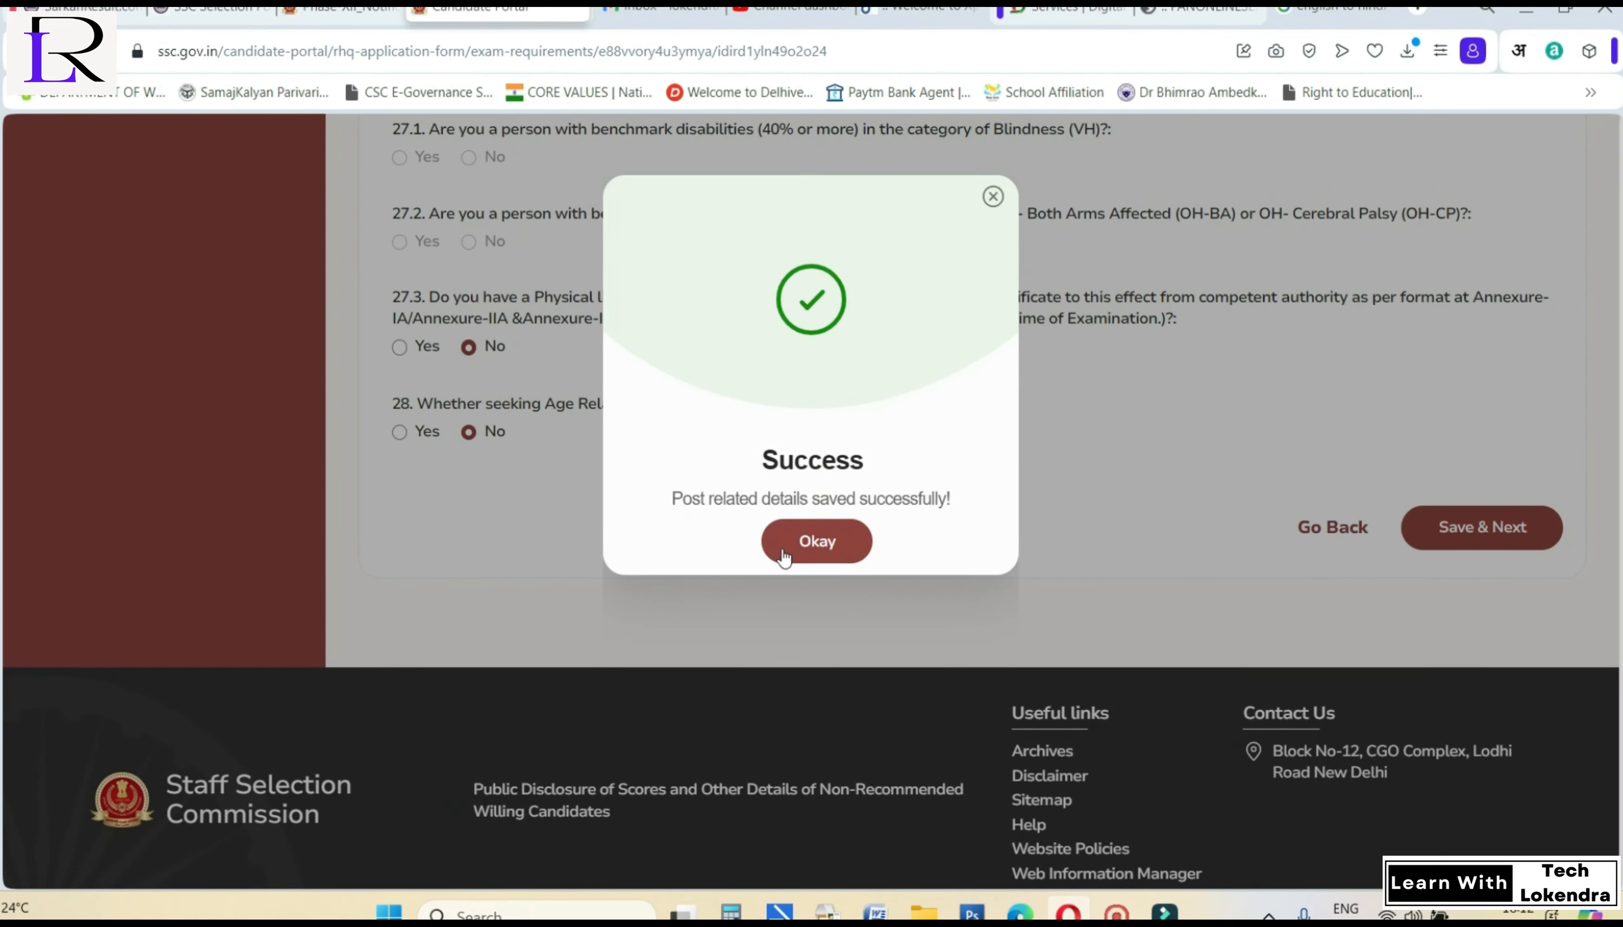
{"action": "left_click", "coordinate": [805, 541]}
{"action": "scroll", "coordinate": [806, 539], "scroll_direction": "up", "scroll_amount": 5}
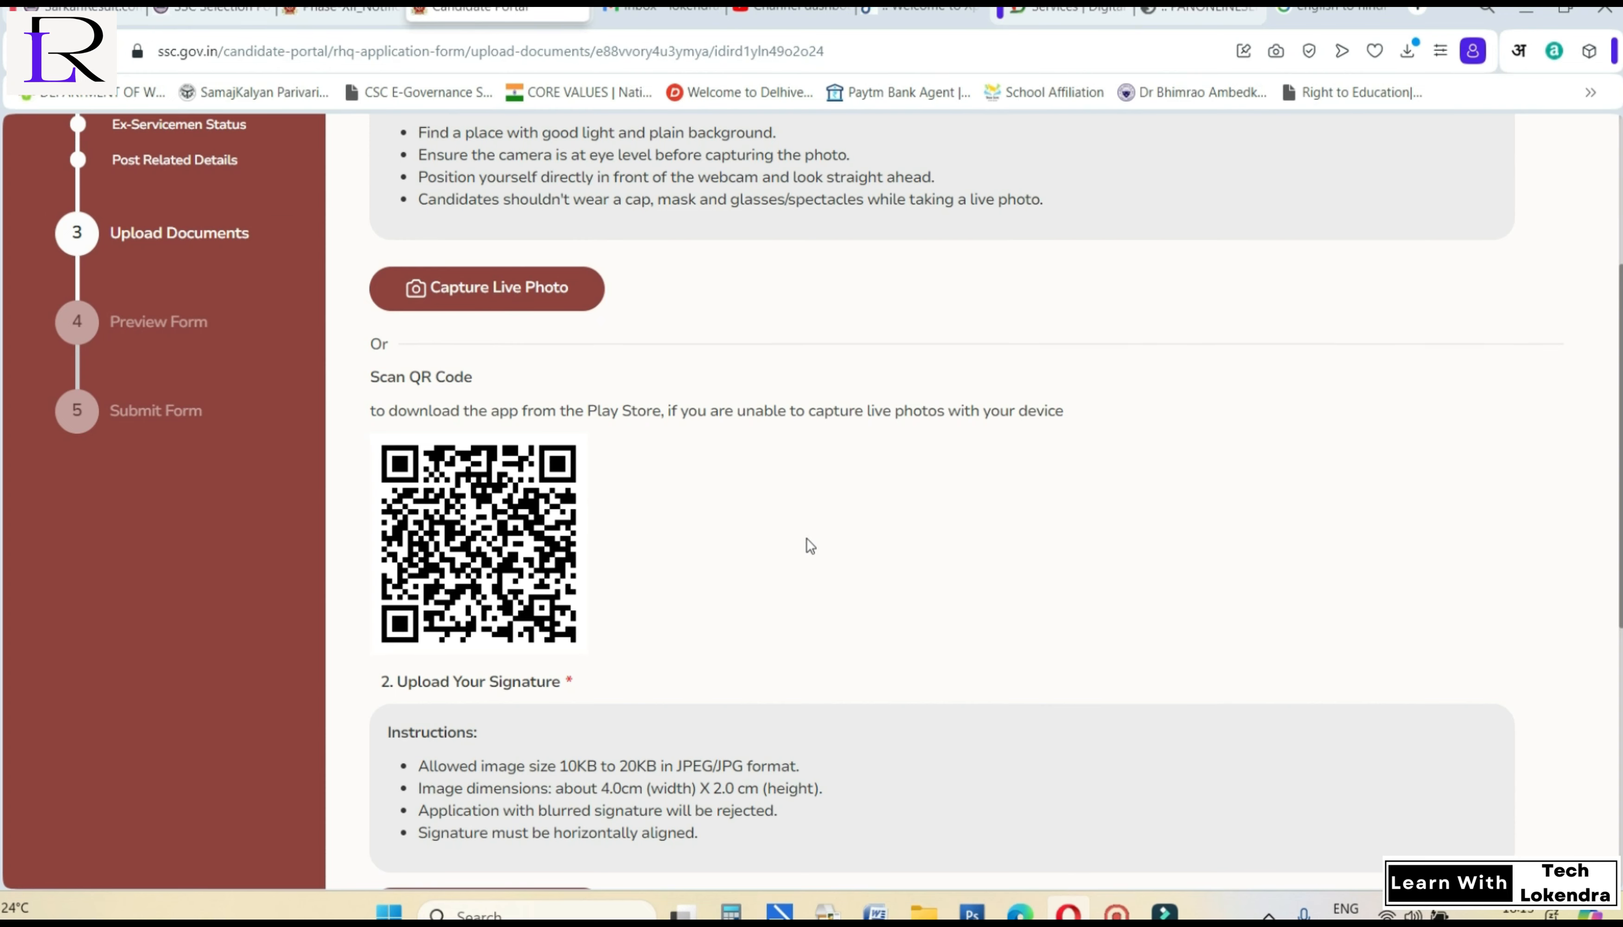
Step: Take a live webcam photograph after allowing the browser camera access
{"action": "scroll", "coordinate": [487, 615], "scroll_direction": "up", "scroll_amount": 5}
{"action": "scroll", "coordinate": [486, 614], "scroll_direction": "down", "scroll_amount": 3}
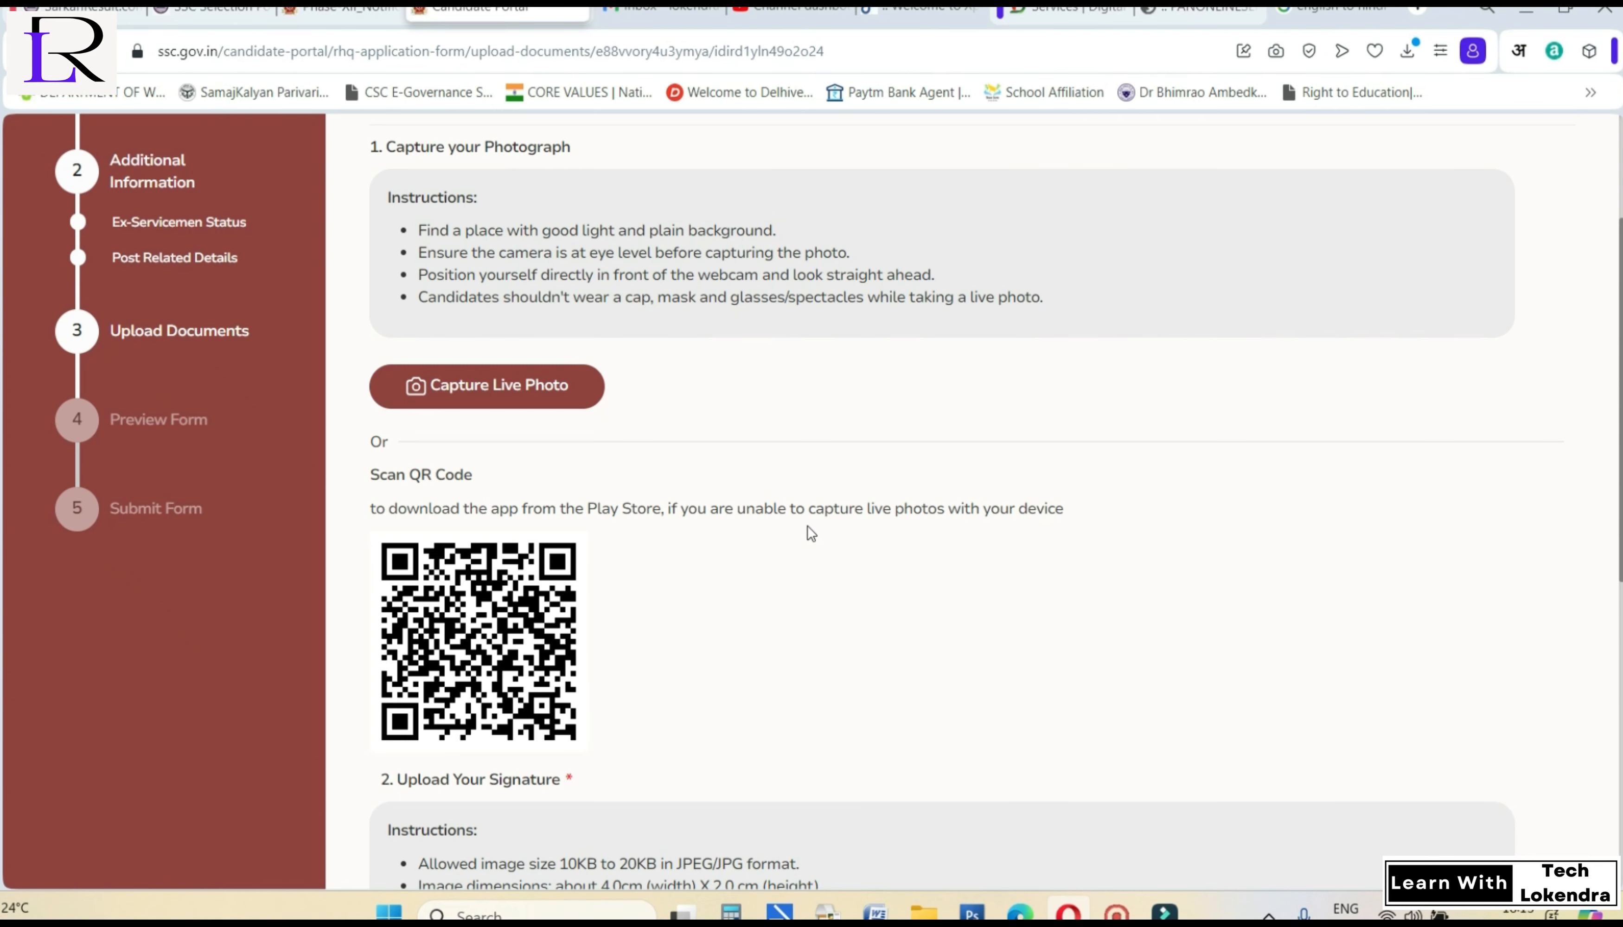
{"action": "scroll", "coordinate": [825, 526], "scroll_direction": "up", "scroll_amount": 2}
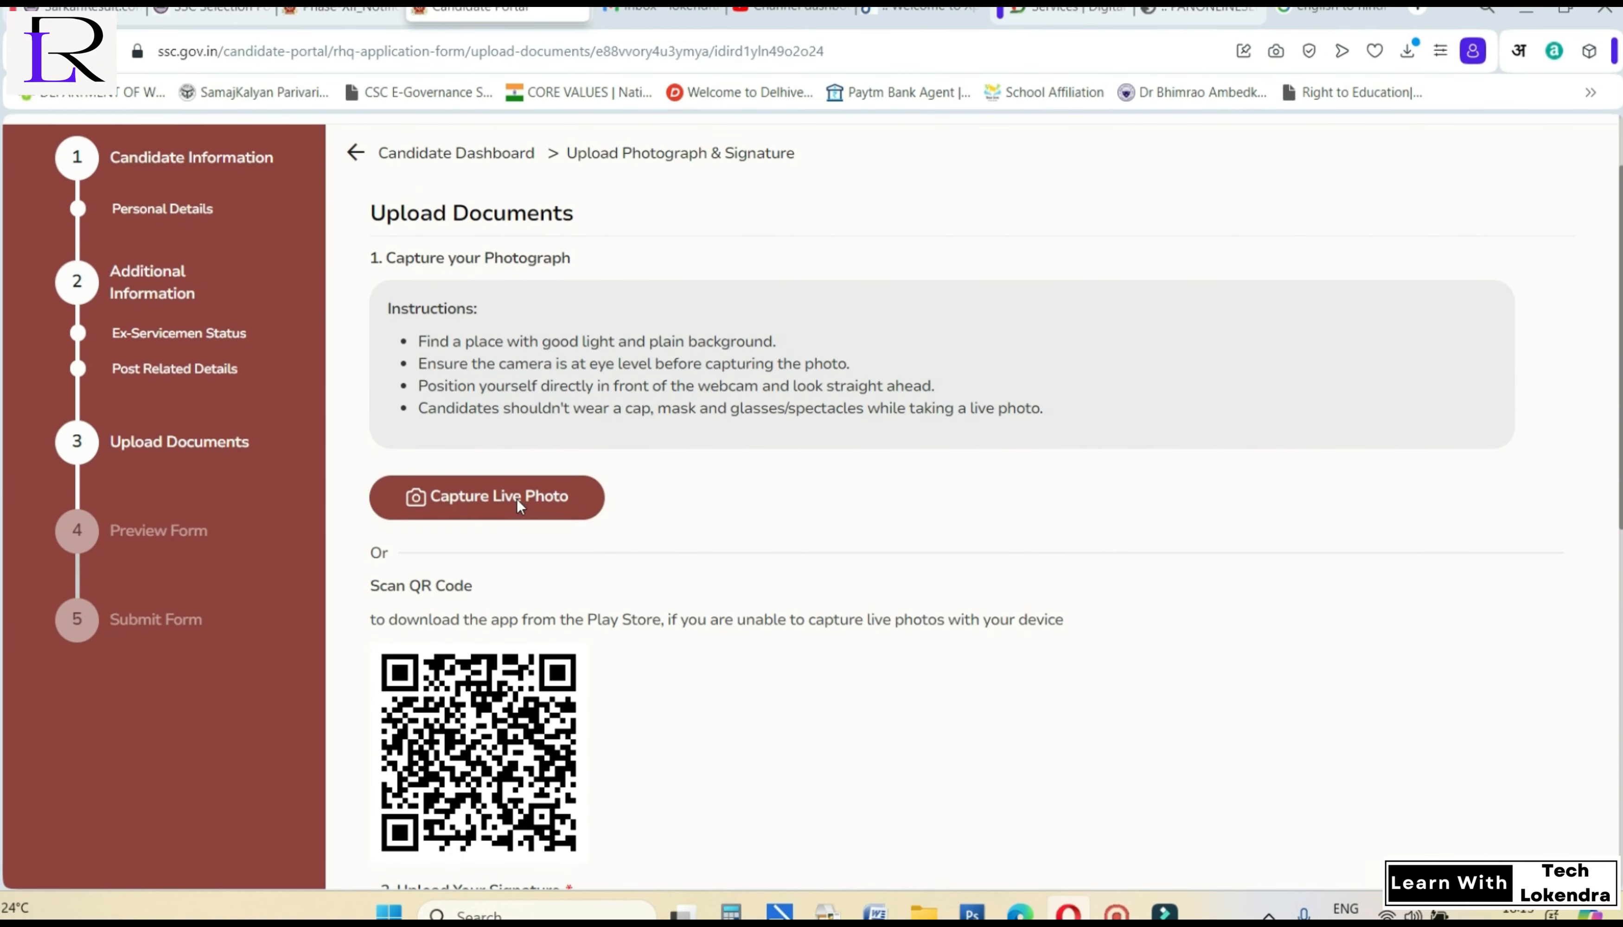
{"action": "left_click", "coordinate": [515, 499]}
{"action": "left_click", "coordinate": [298, 180]}
{"action": "scroll", "coordinate": [377, 374], "scroll_direction": "down", "scroll_amount": 3}
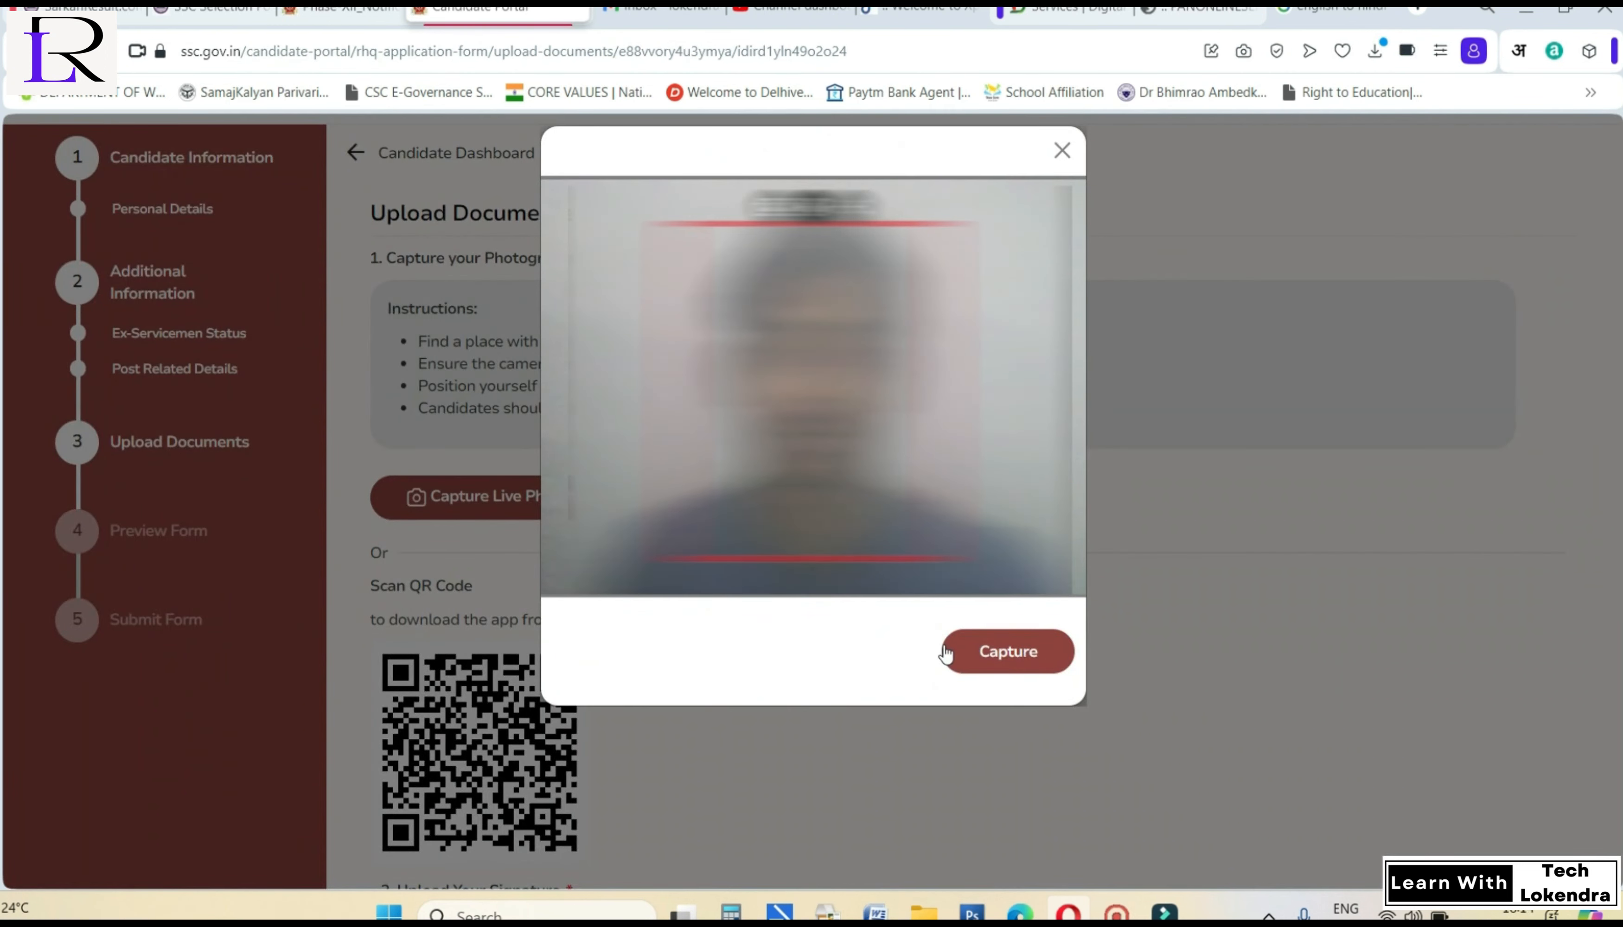
{"action": "left_click", "coordinate": [1023, 652]}
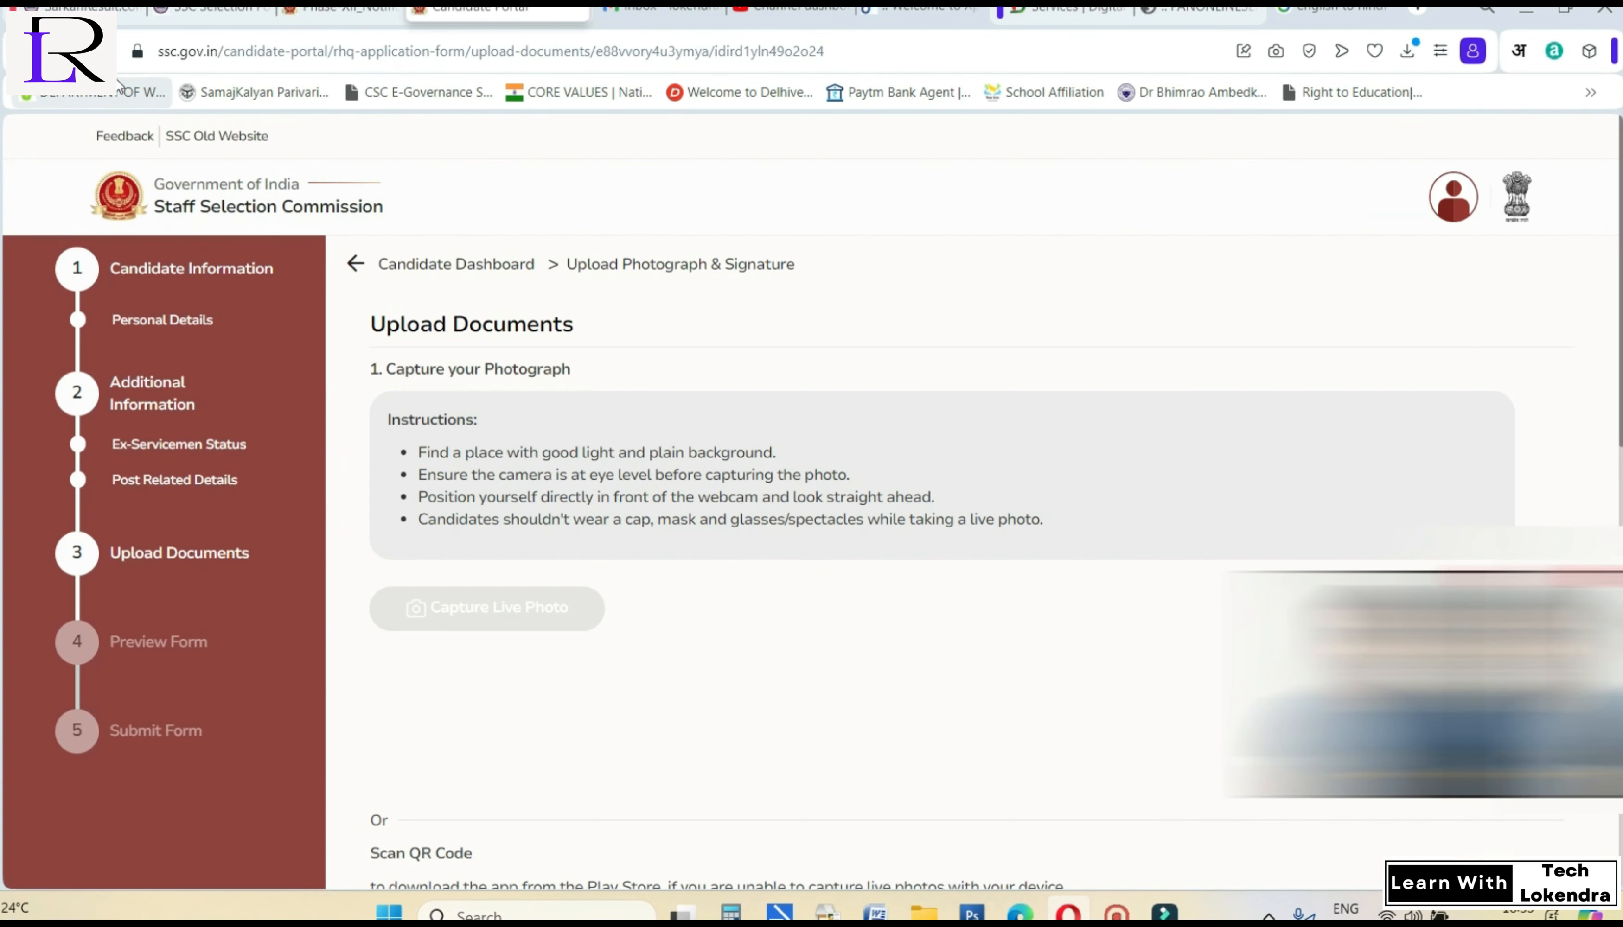
Step: Upload the signature image file and save the photo and signature
{"action": "scroll", "coordinate": [534, 432], "scroll_direction": "down", "scroll_amount": 15}
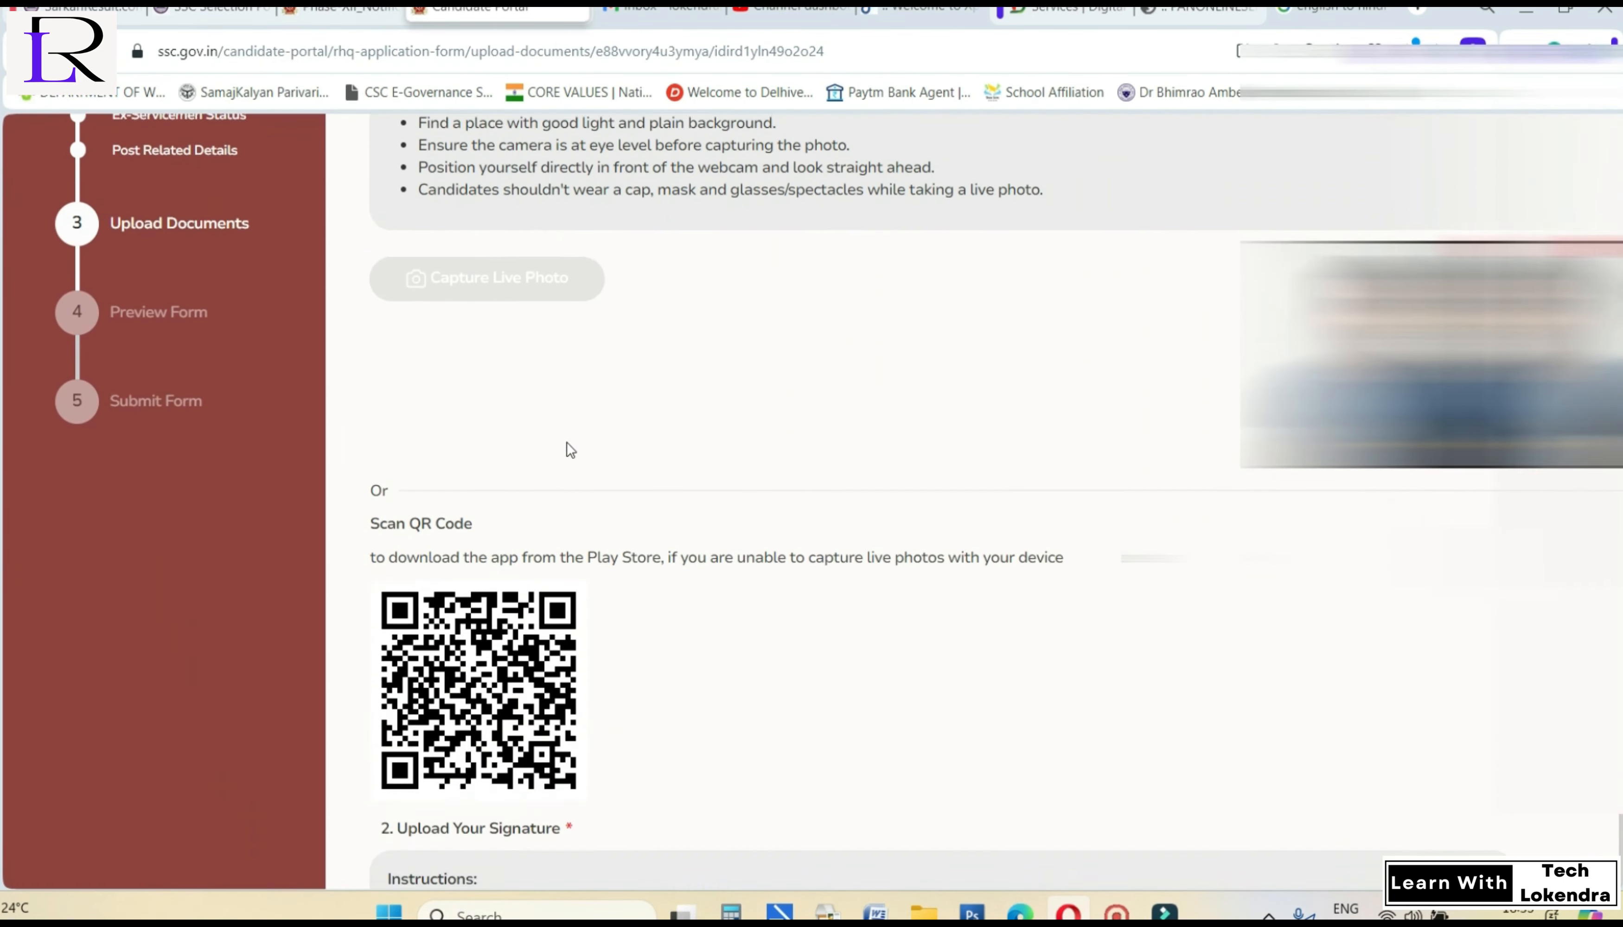
{"action": "scroll", "coordinate": [581, 515], "scroll_direction": "up", "scroll_amount": 3}
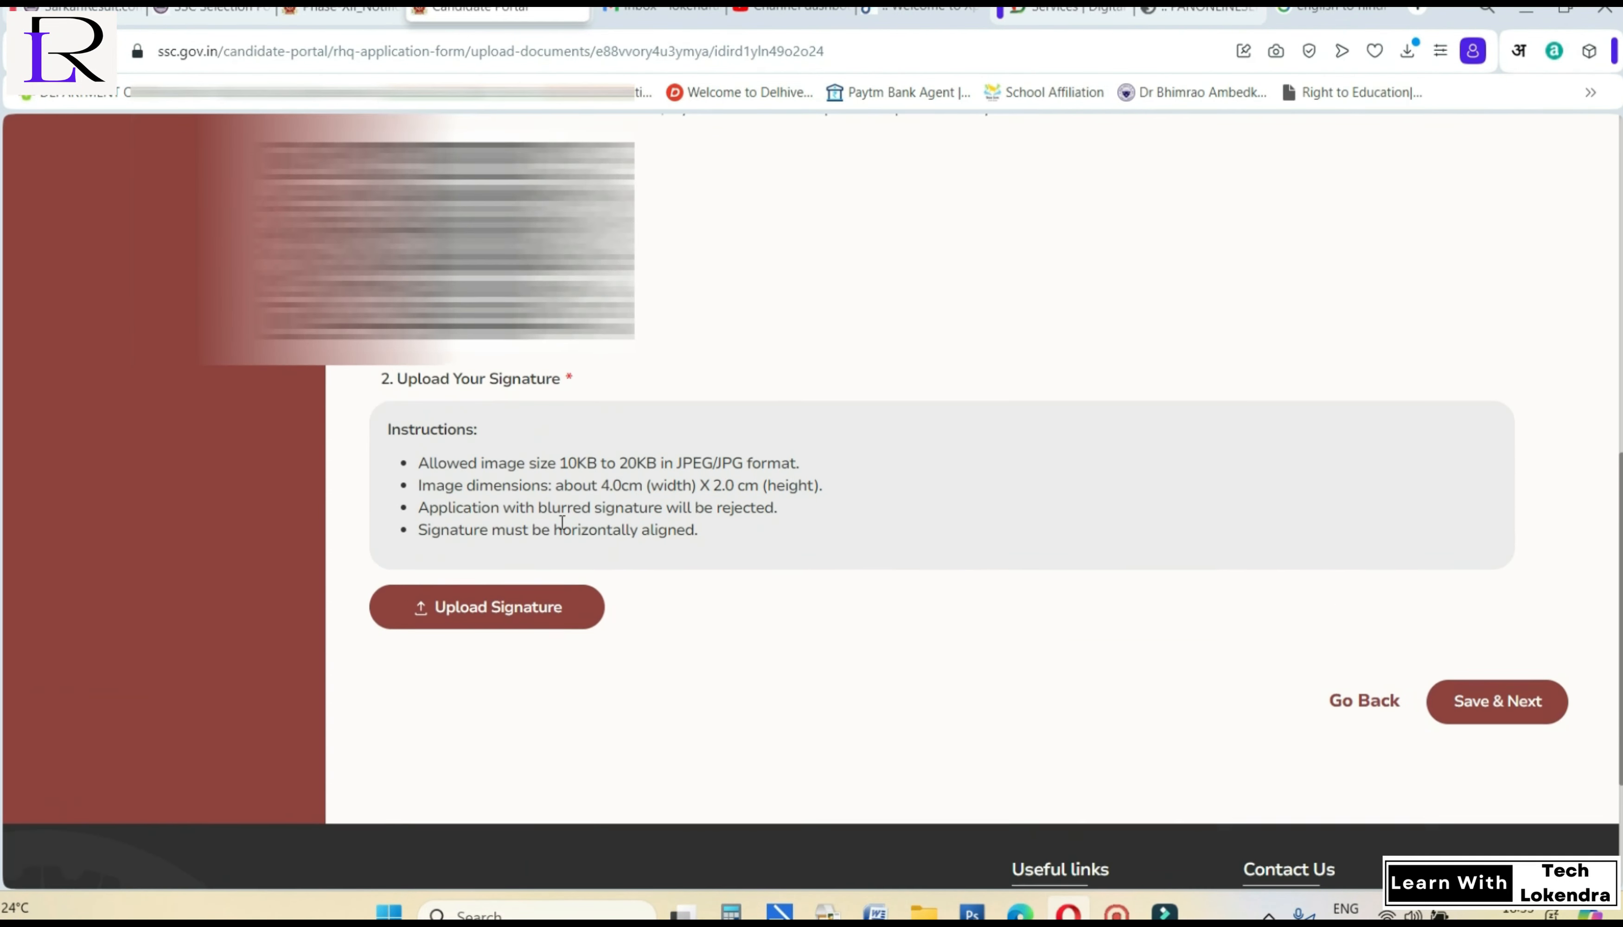
{"action": "left_click", "coordinate": [499, 608]}
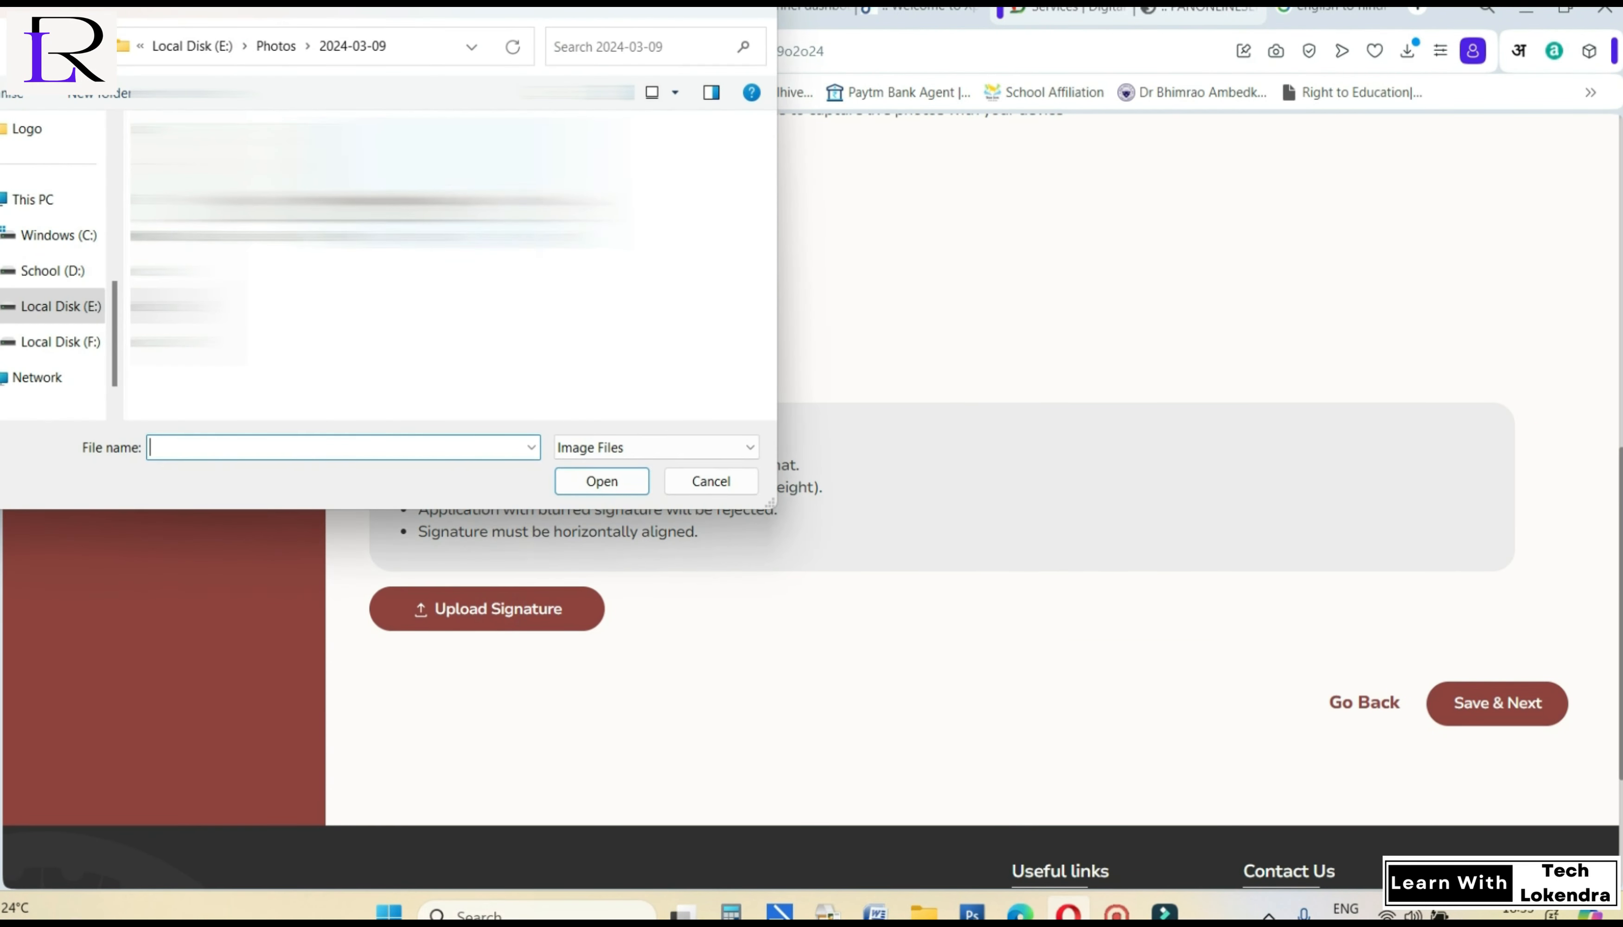
{"action": "double_click", "coordinate": [478, 246]}
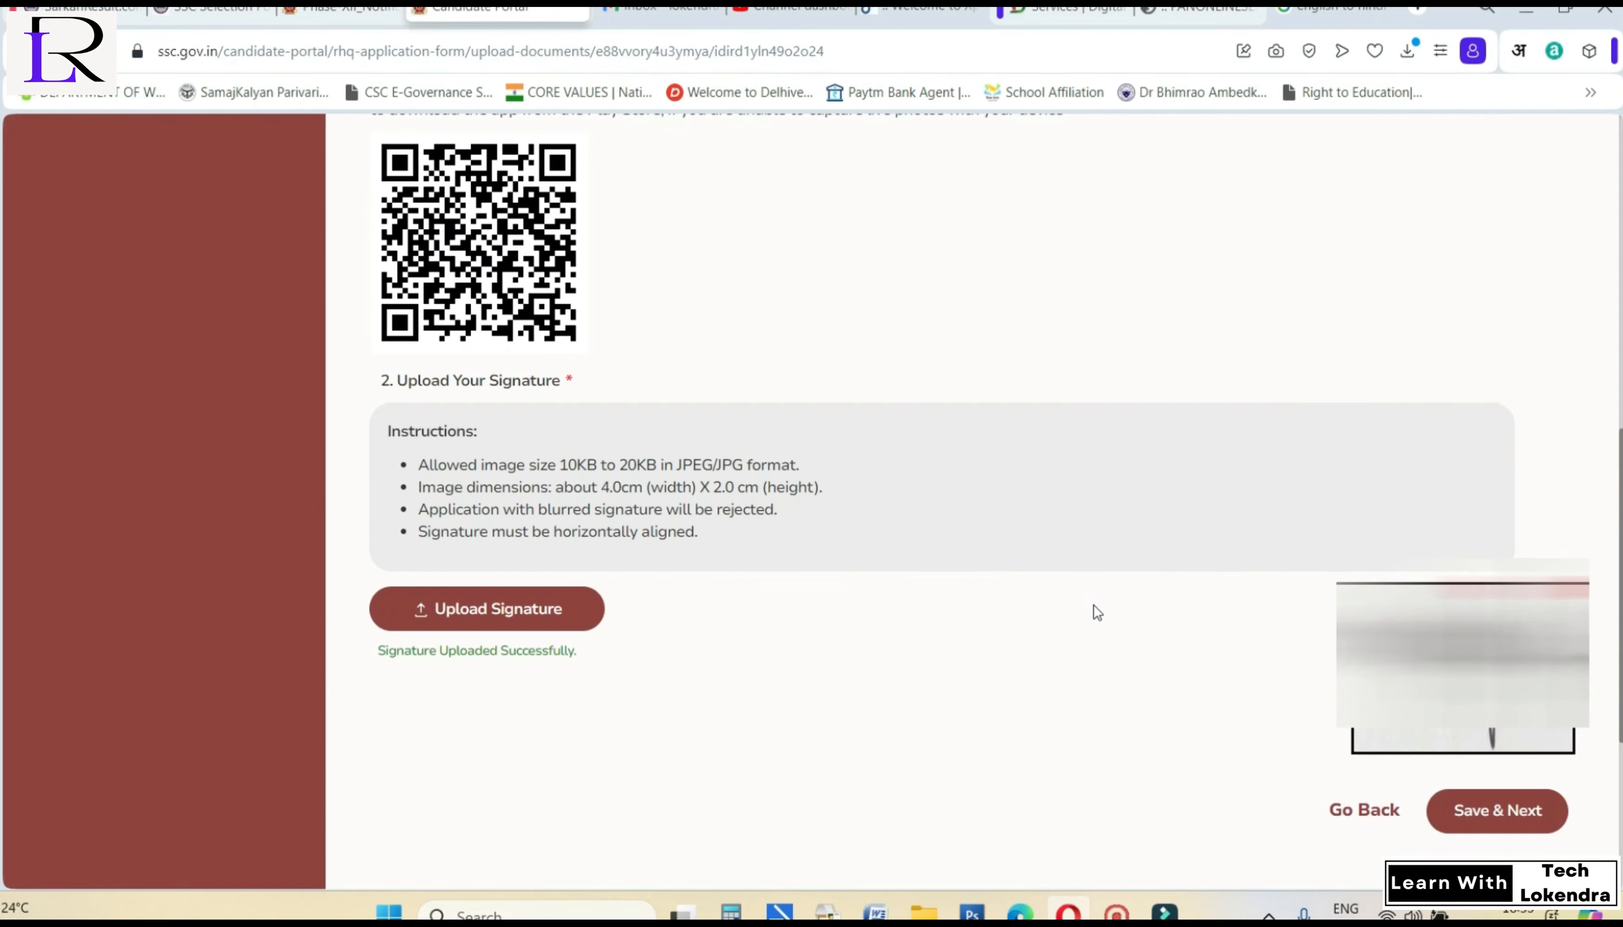
{"action": "left_click", "coordinate": [1534, 810]}
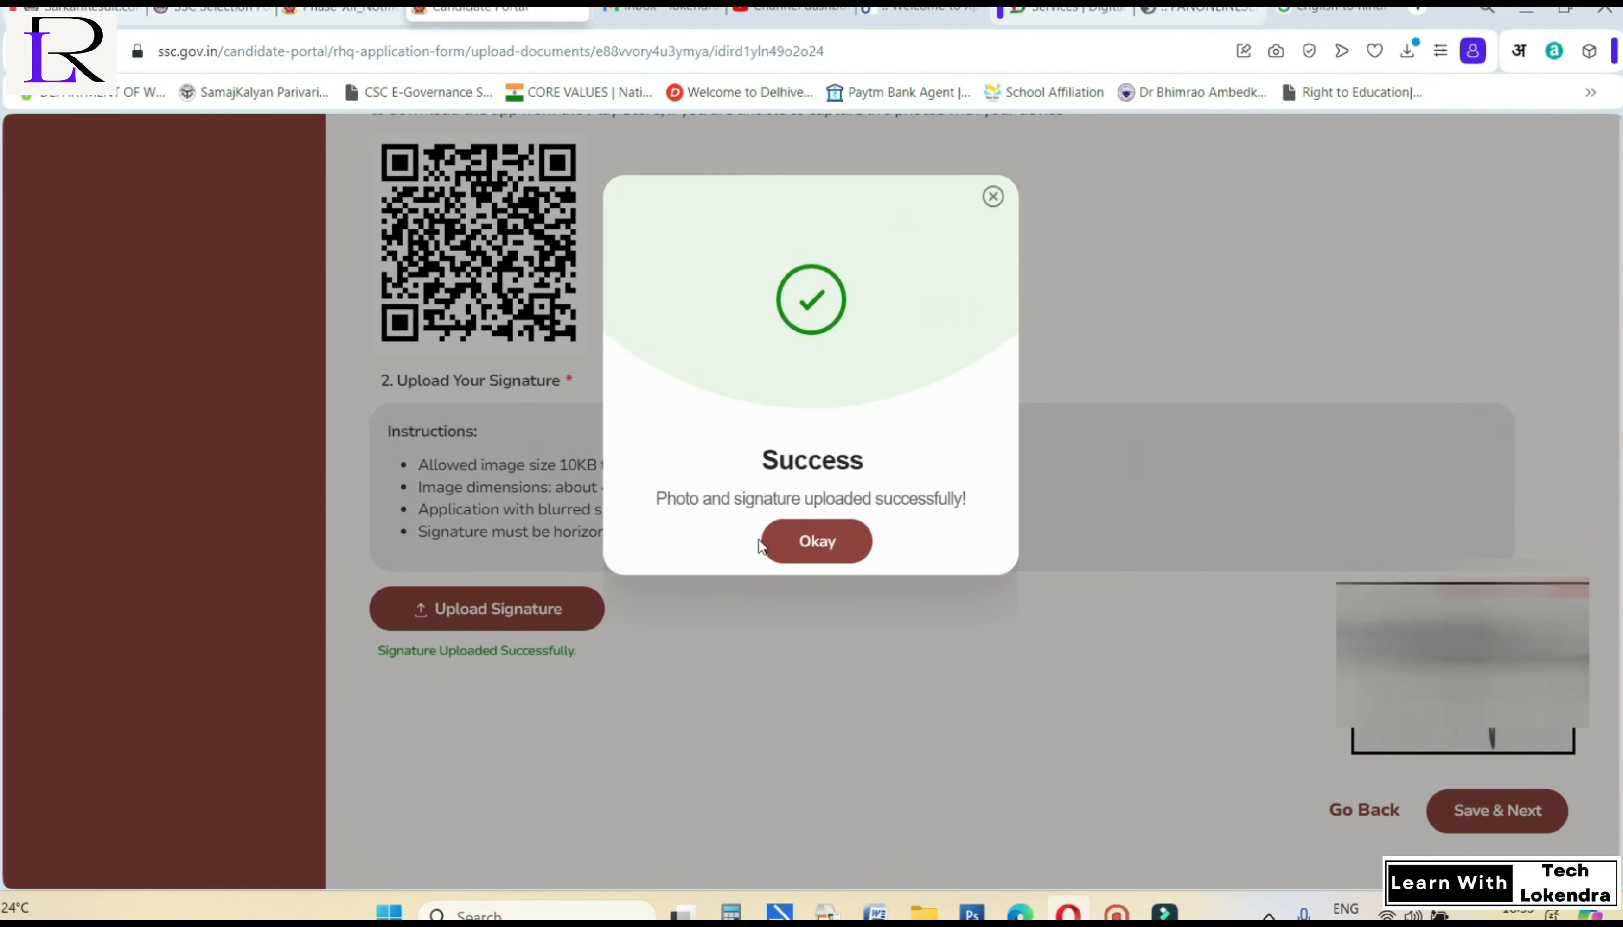
Step: Review the Preview Form details and uploaded photo, then save and continue to the declaration
{"action": "left_click", "coordinate": [770, 543]}
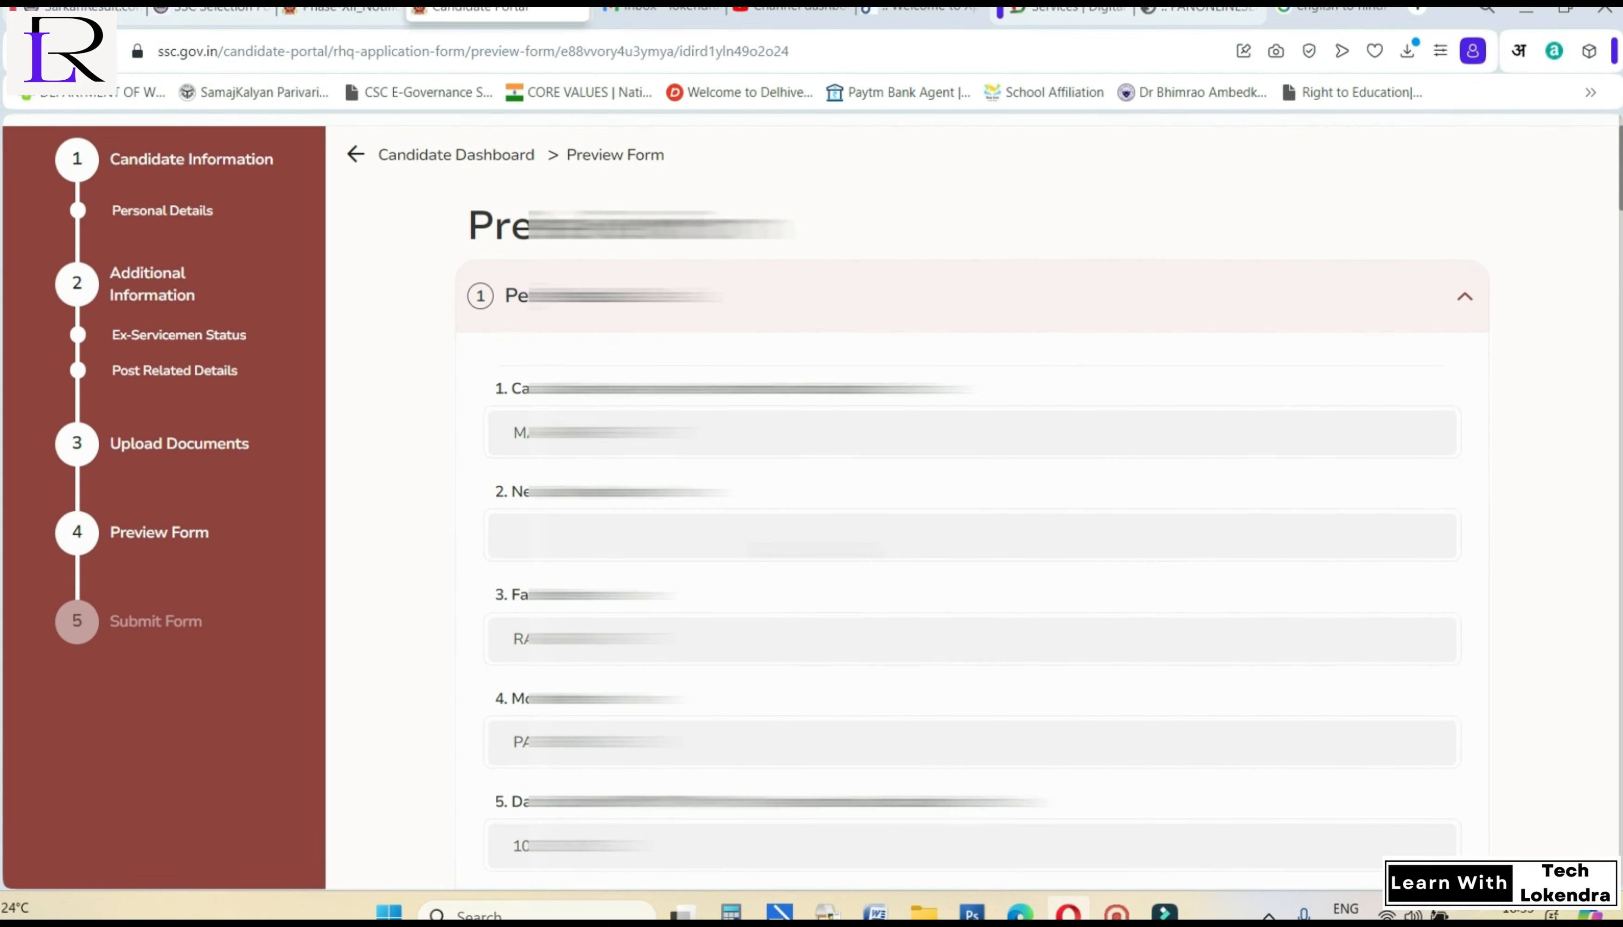
{"action": "scroll", "coordinate": [972, 502], "scroll_direction": "down", "scroll_amount": 20}
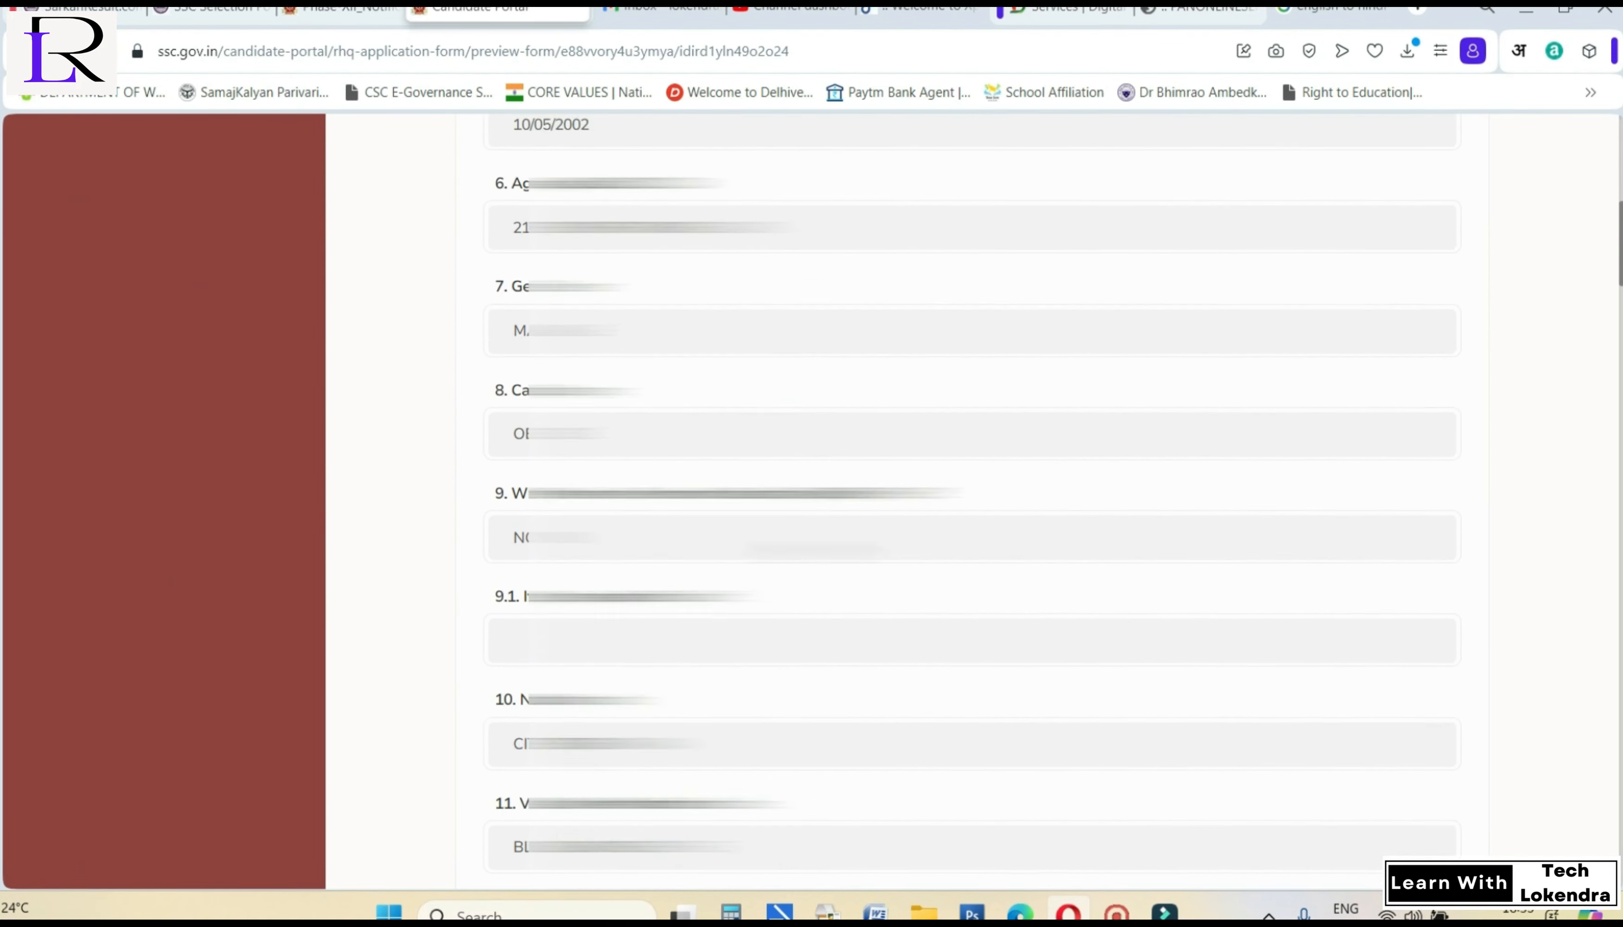
{"action": "scroll", "coordinate": [973, 502], "scroll_direction": "down", "scroll_amount": 20}
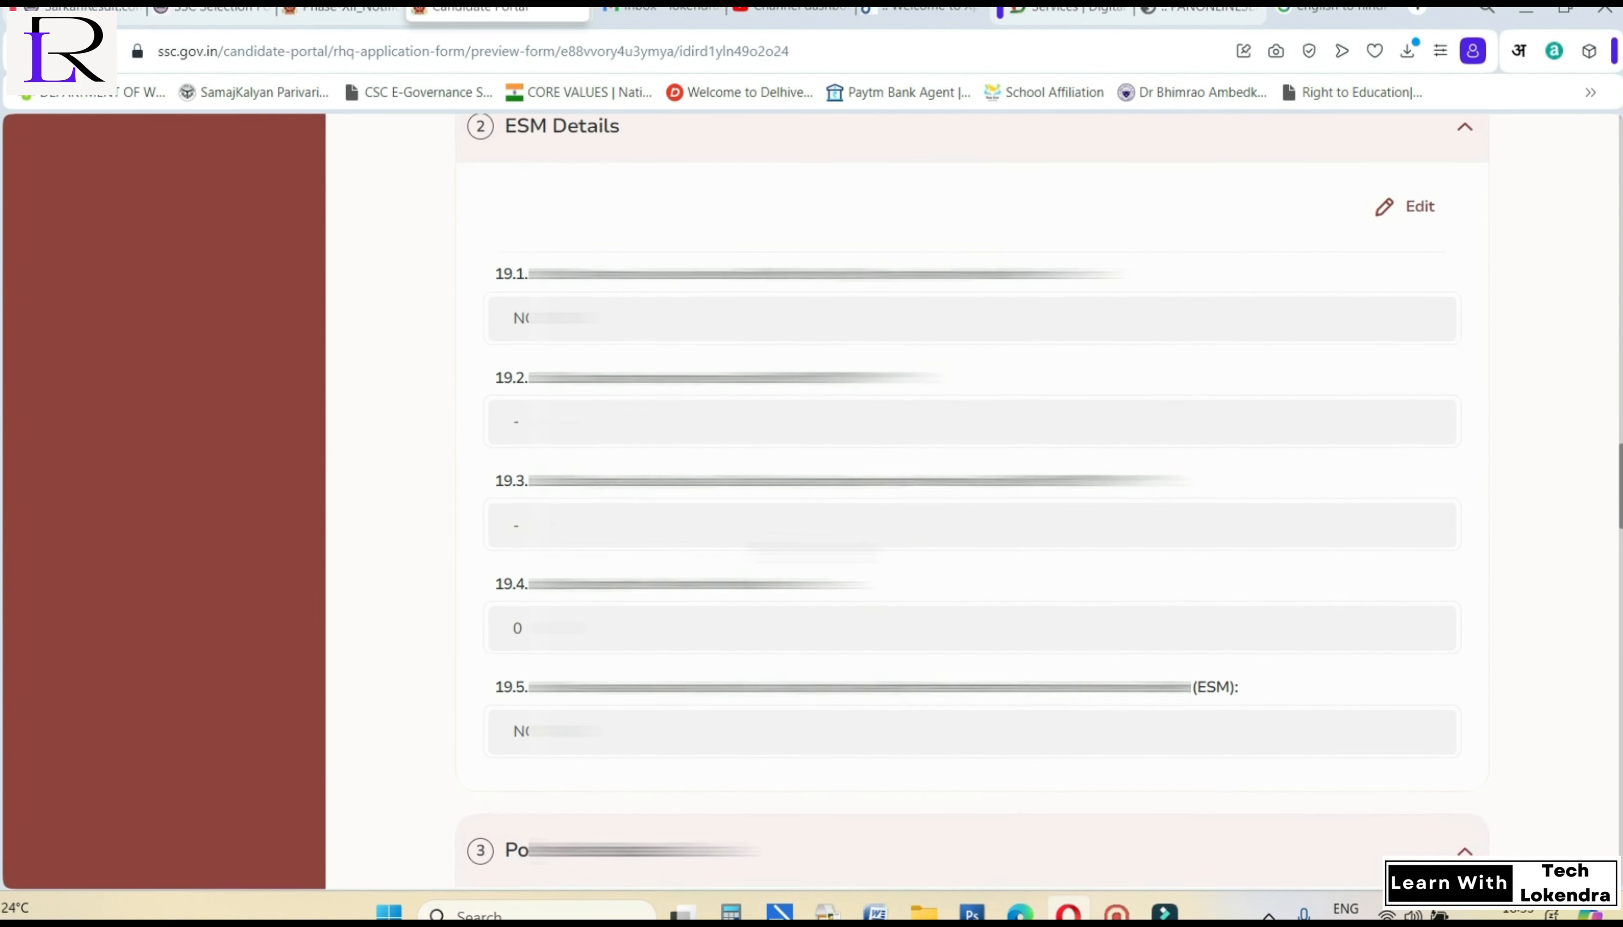
{"action": "scroll", "coordinate": [972, 502], "scroll_direction": "down", "scroll_amount": 20}
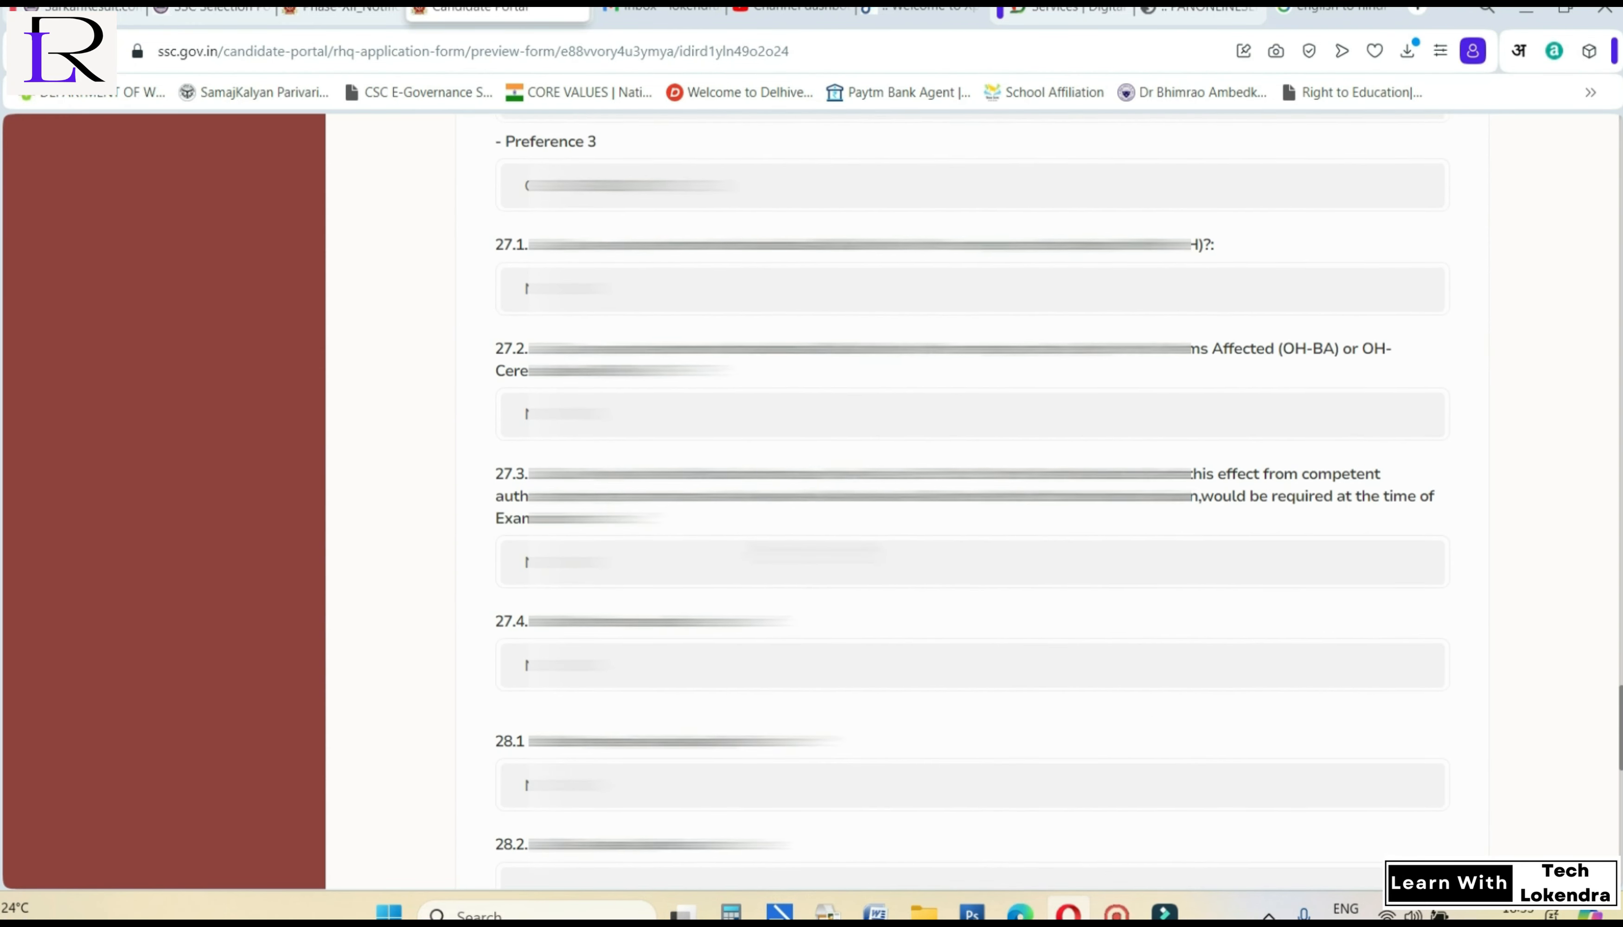
{"action": "scroll", "coordinate": [1286, 616], "scroll_direction": "up", "scroll_amount": 5}
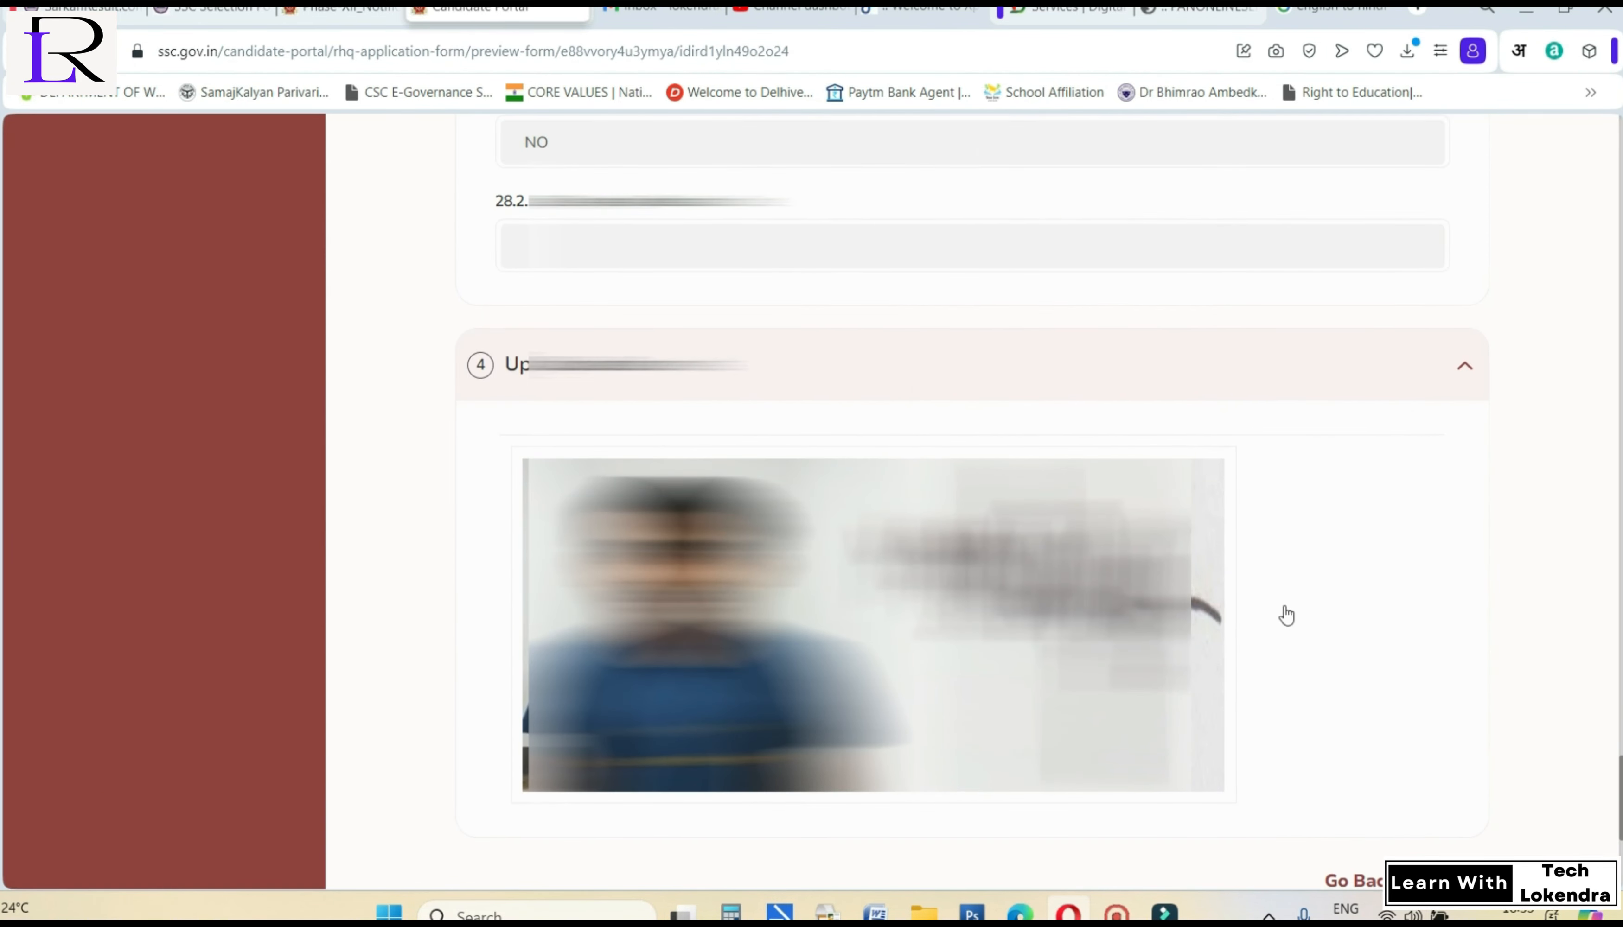
{"action": "scroll", "coordinate": [1394, 710], "scroll_direction": "down", "scroll_amount": 5}
{"action": "scroll", "coordinate": [1479, 526], "scroll_direction": "up", "scroll_amount": 3}
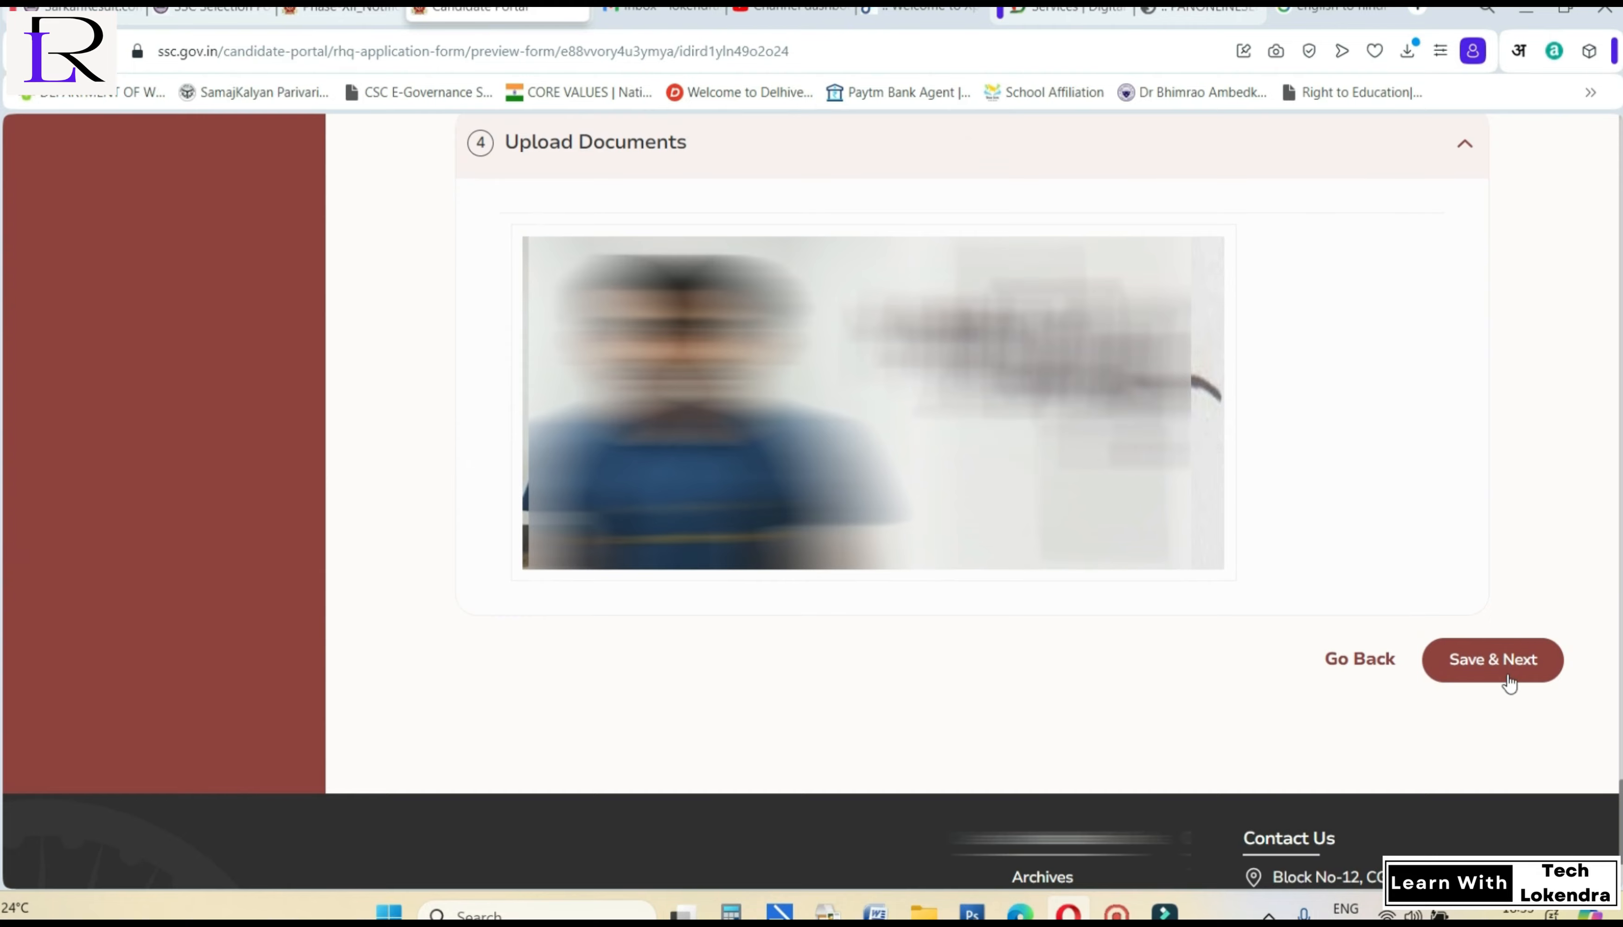
{"action": "left_click", "coordinate": [1507, 672]}
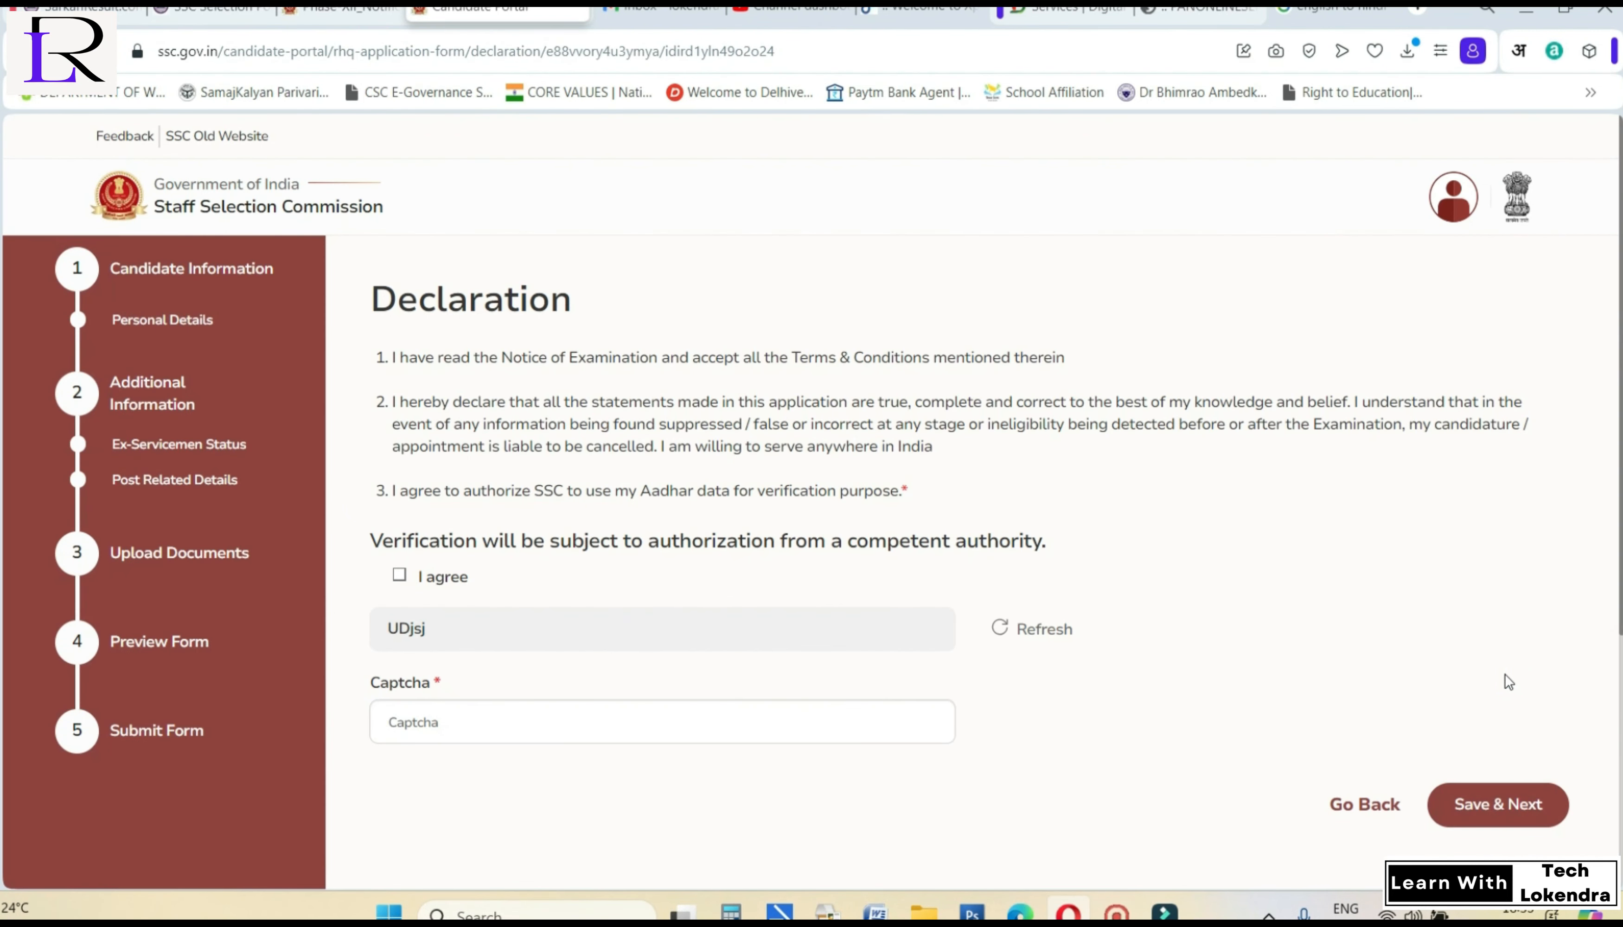
Step: Agree to the declaration, enter the captcha, submit the application and start paying the 100 rupee fee
{"action": "left_click", "coordinate": [400, 574]}
{"action": "left_click", "coordinate": [464, 727]}
{"action": "type", "text": "U"}
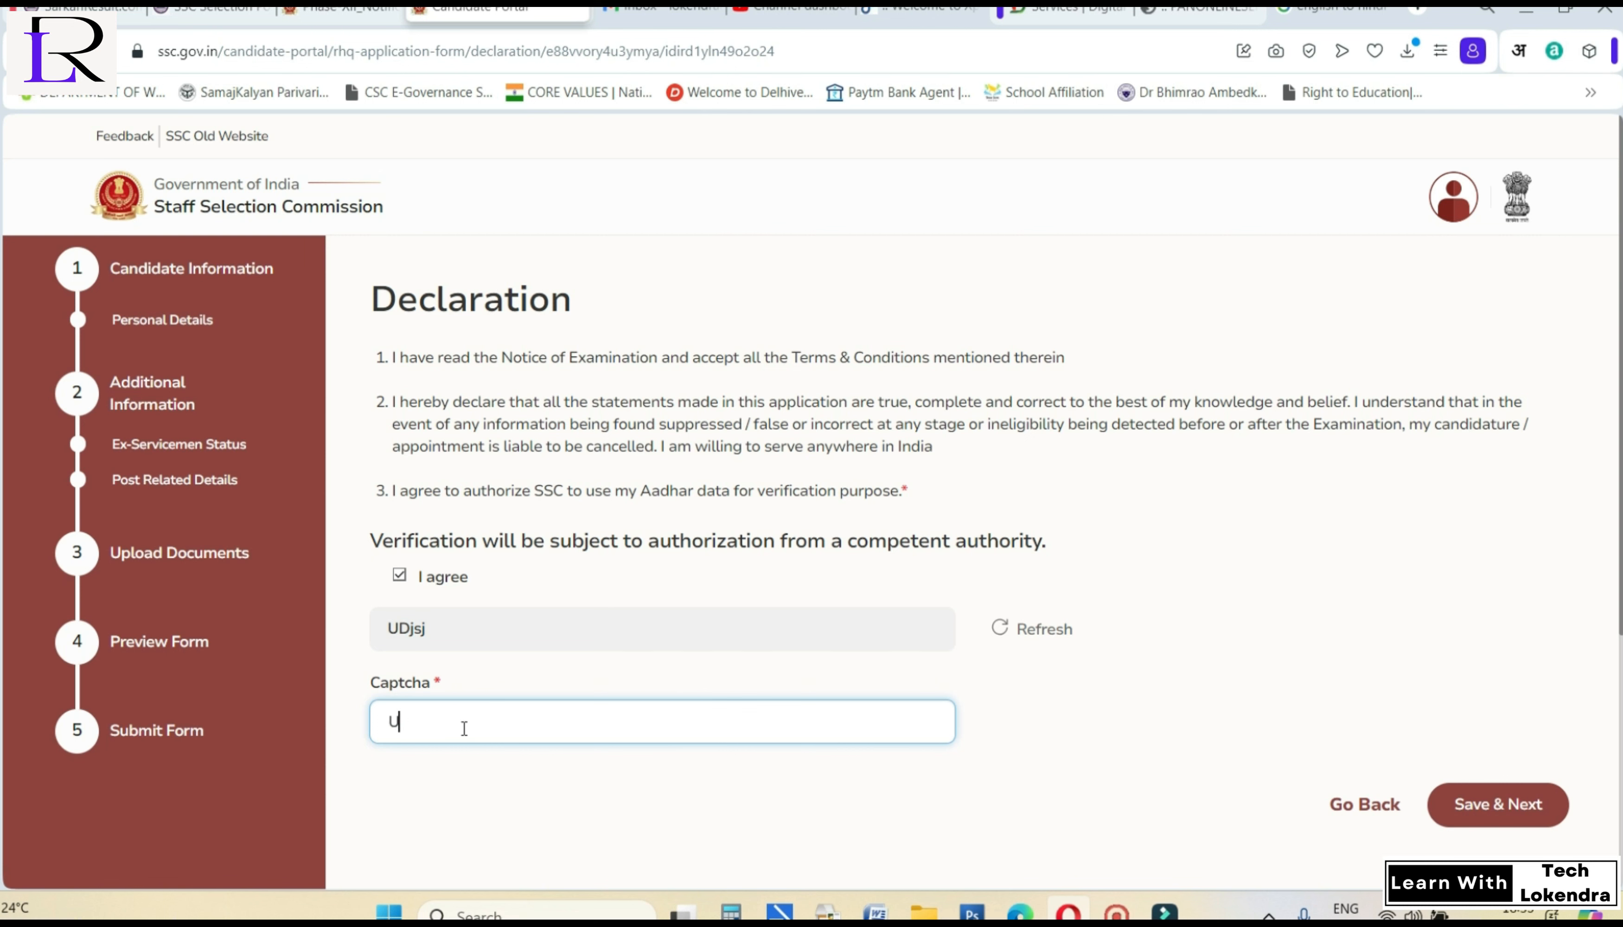
{"action": "type", "text": "Djsj"}
{"action": "left_click", "coordinate": [1529, 798]}
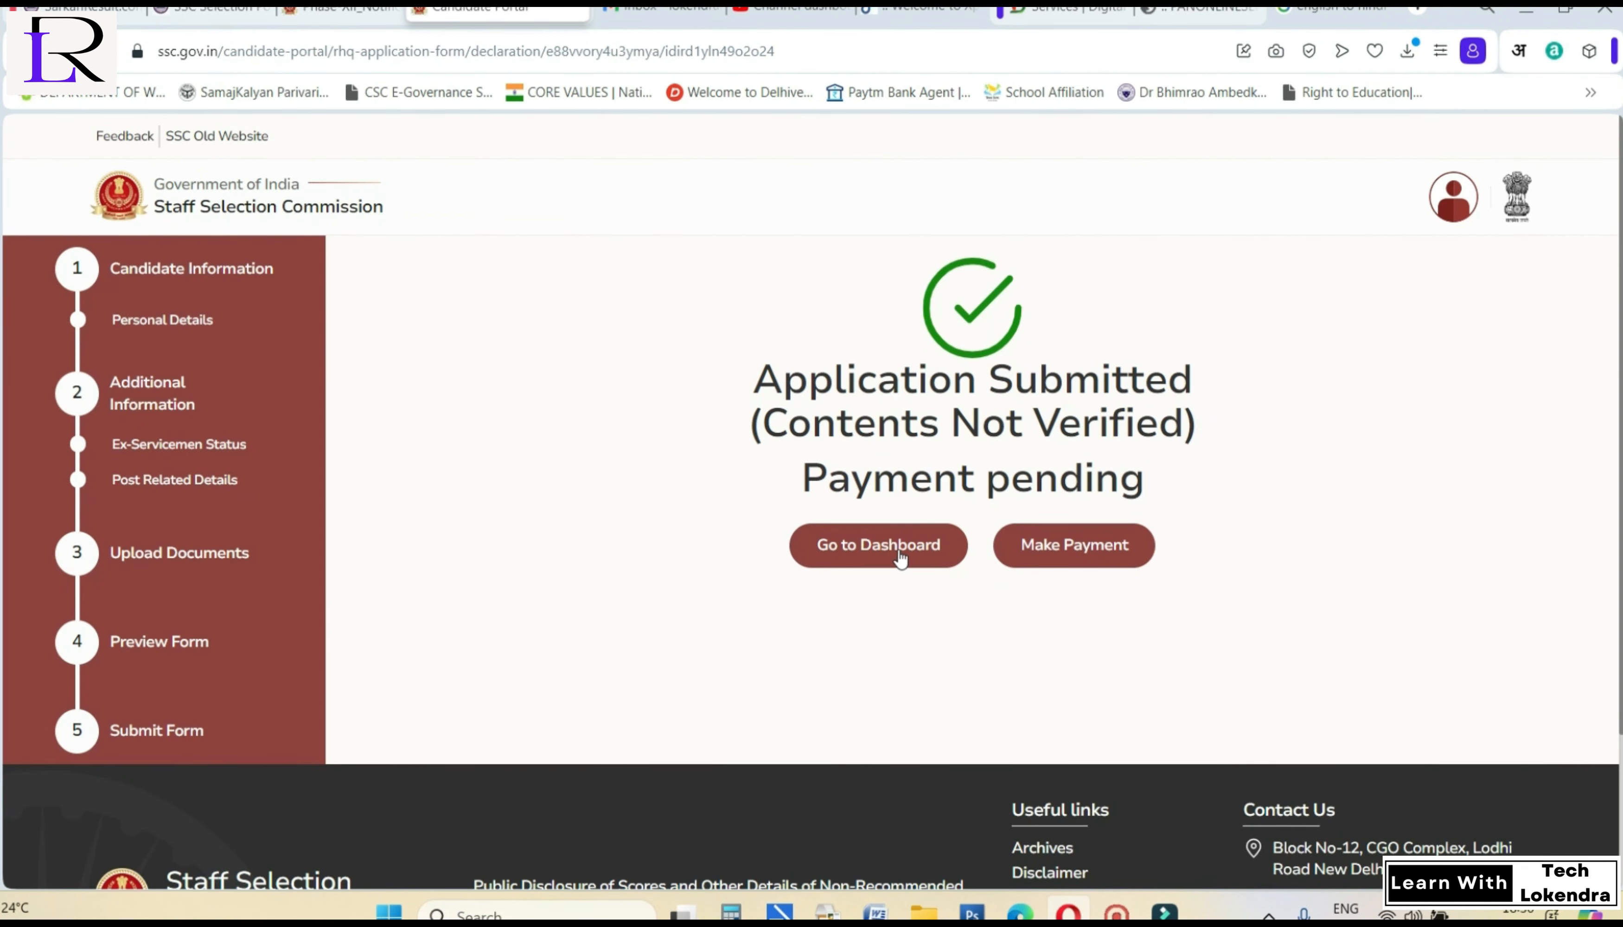
{"action": "left_click", "coordinate": [1074, 561]}
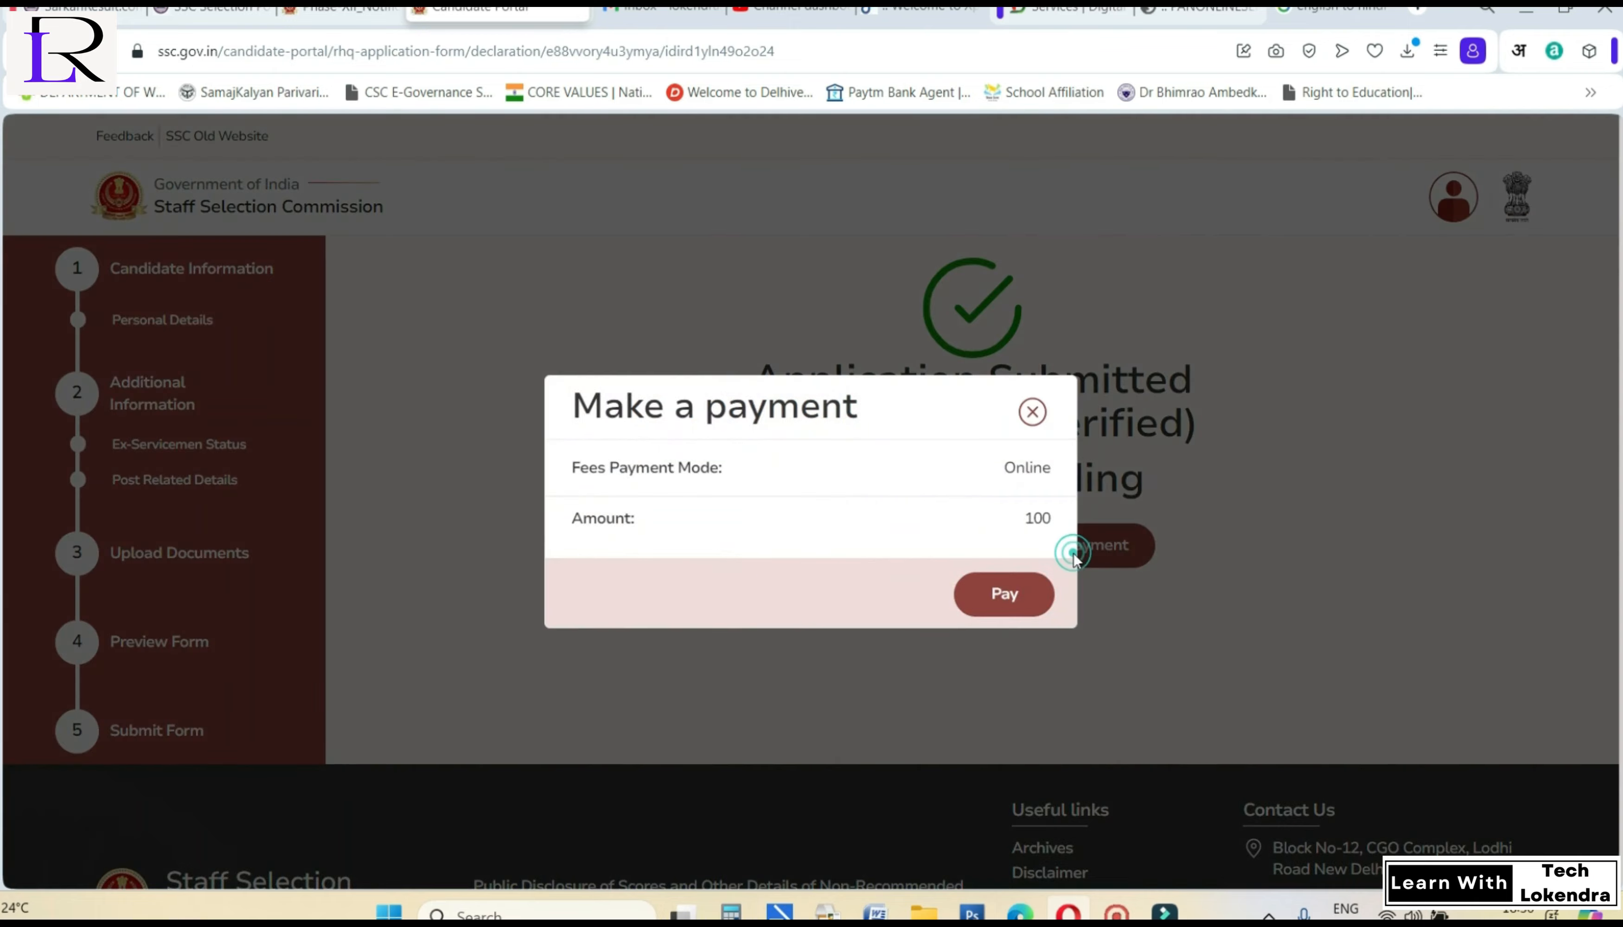
{"action": "left_click", "coordinate": [1000, 590]}
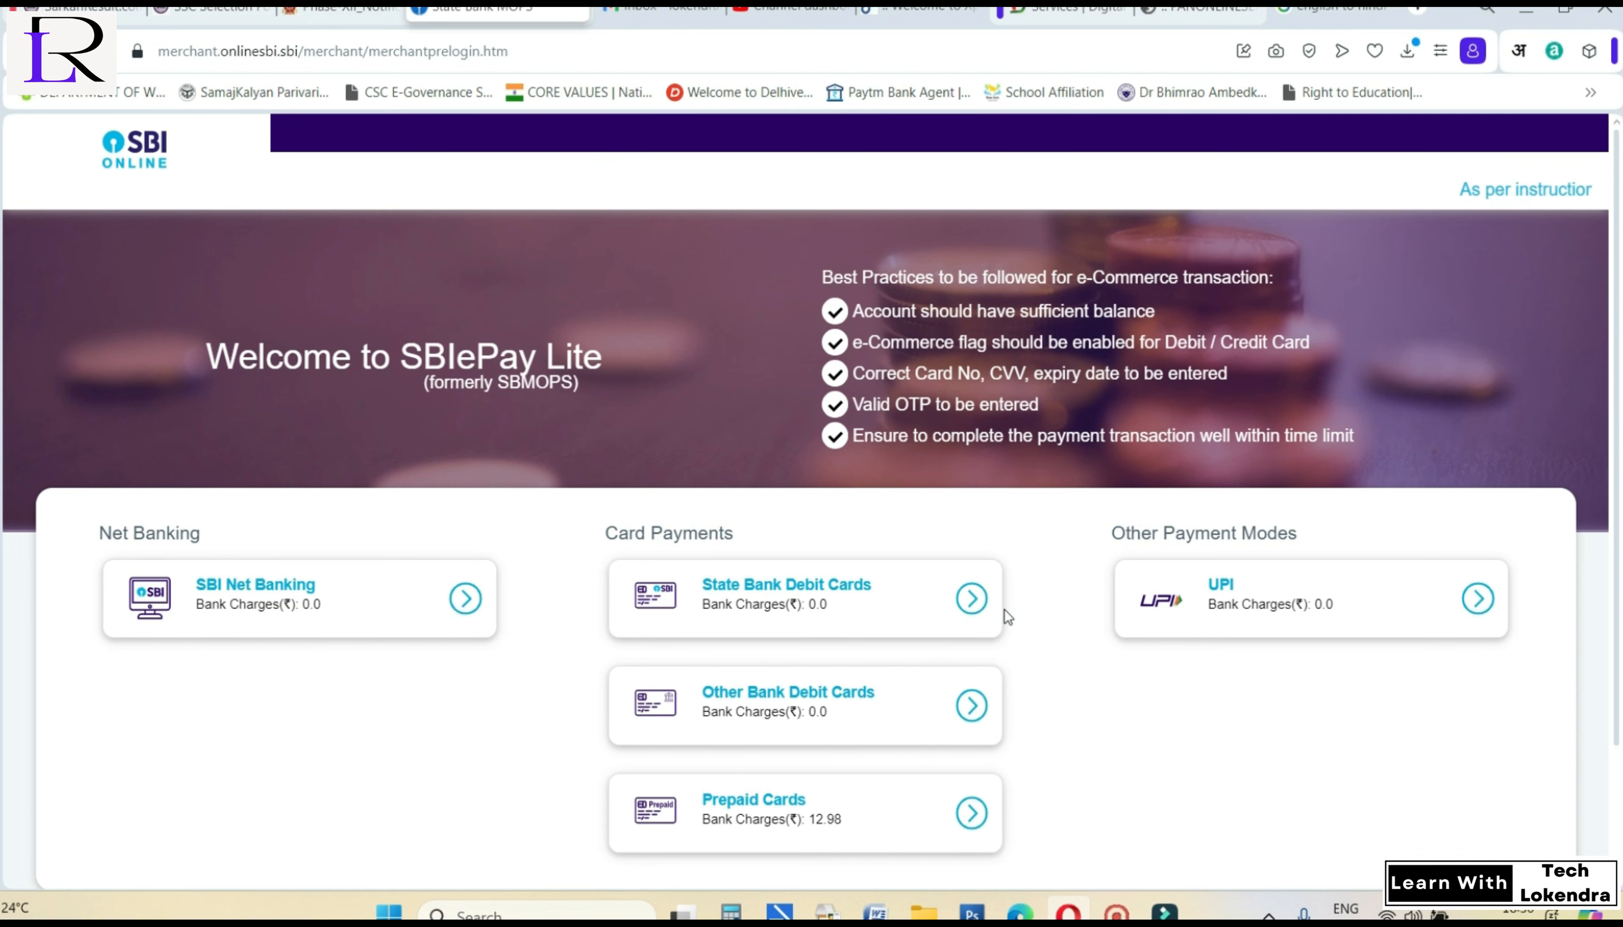
Step: Pay the Rs 100 fee by UPI, choosing the QR code option and confirming
{"action": "scroll", "coordinate": [785, 664], "scroll_direction": "down", "scroll_amount": 3}
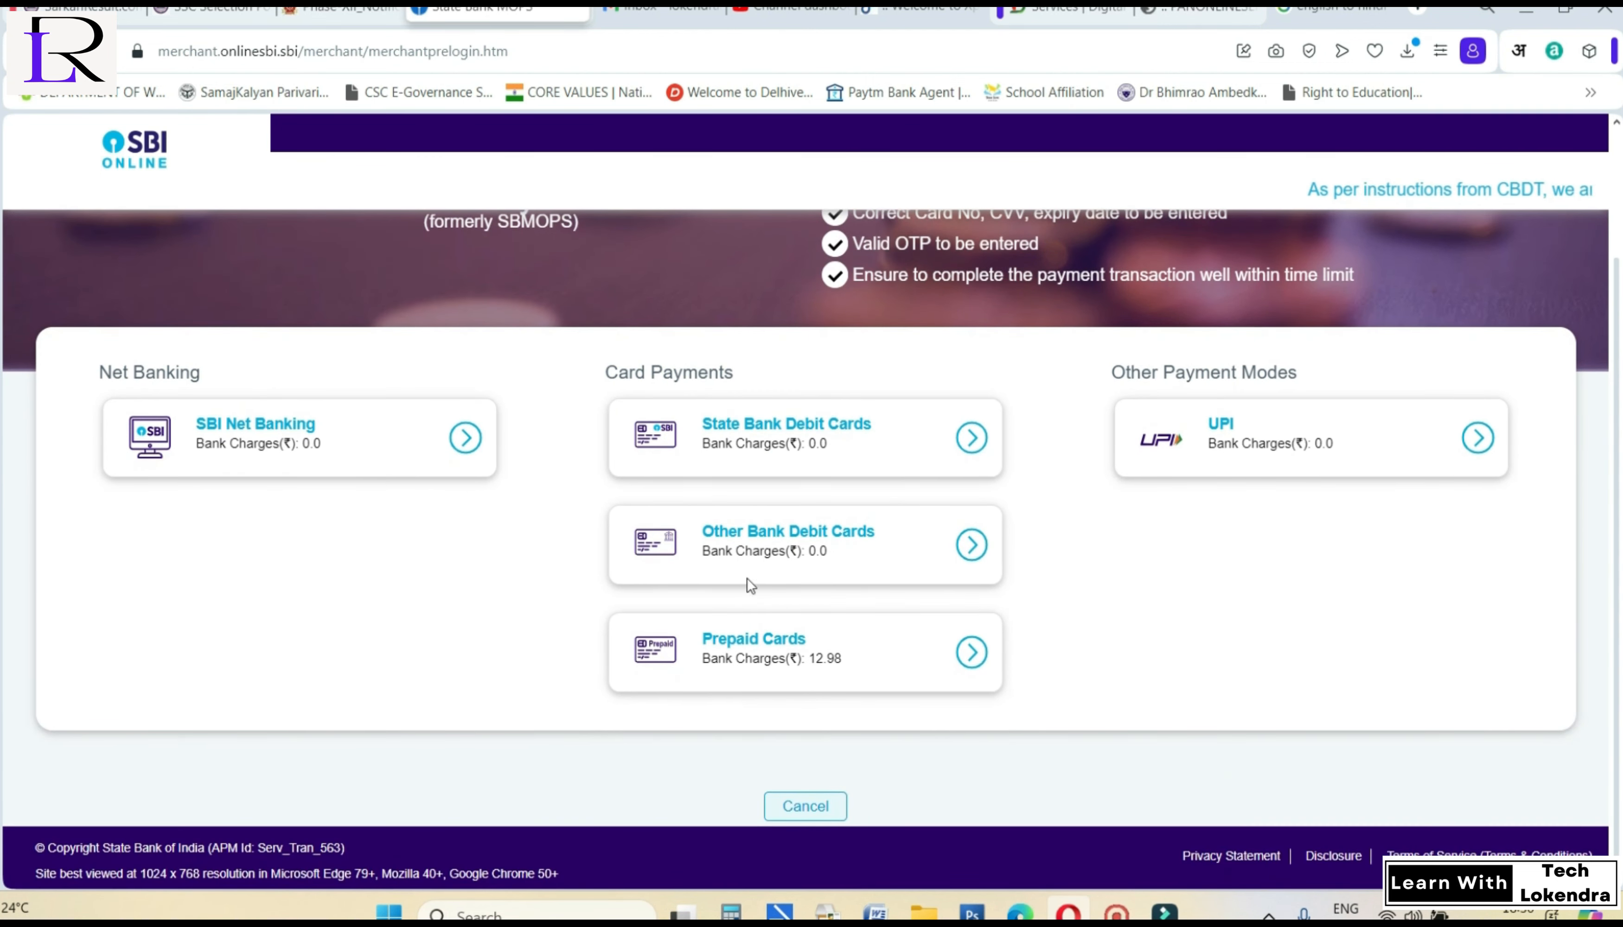
{"action": "left_click", "coordinate": [1282, 467]}
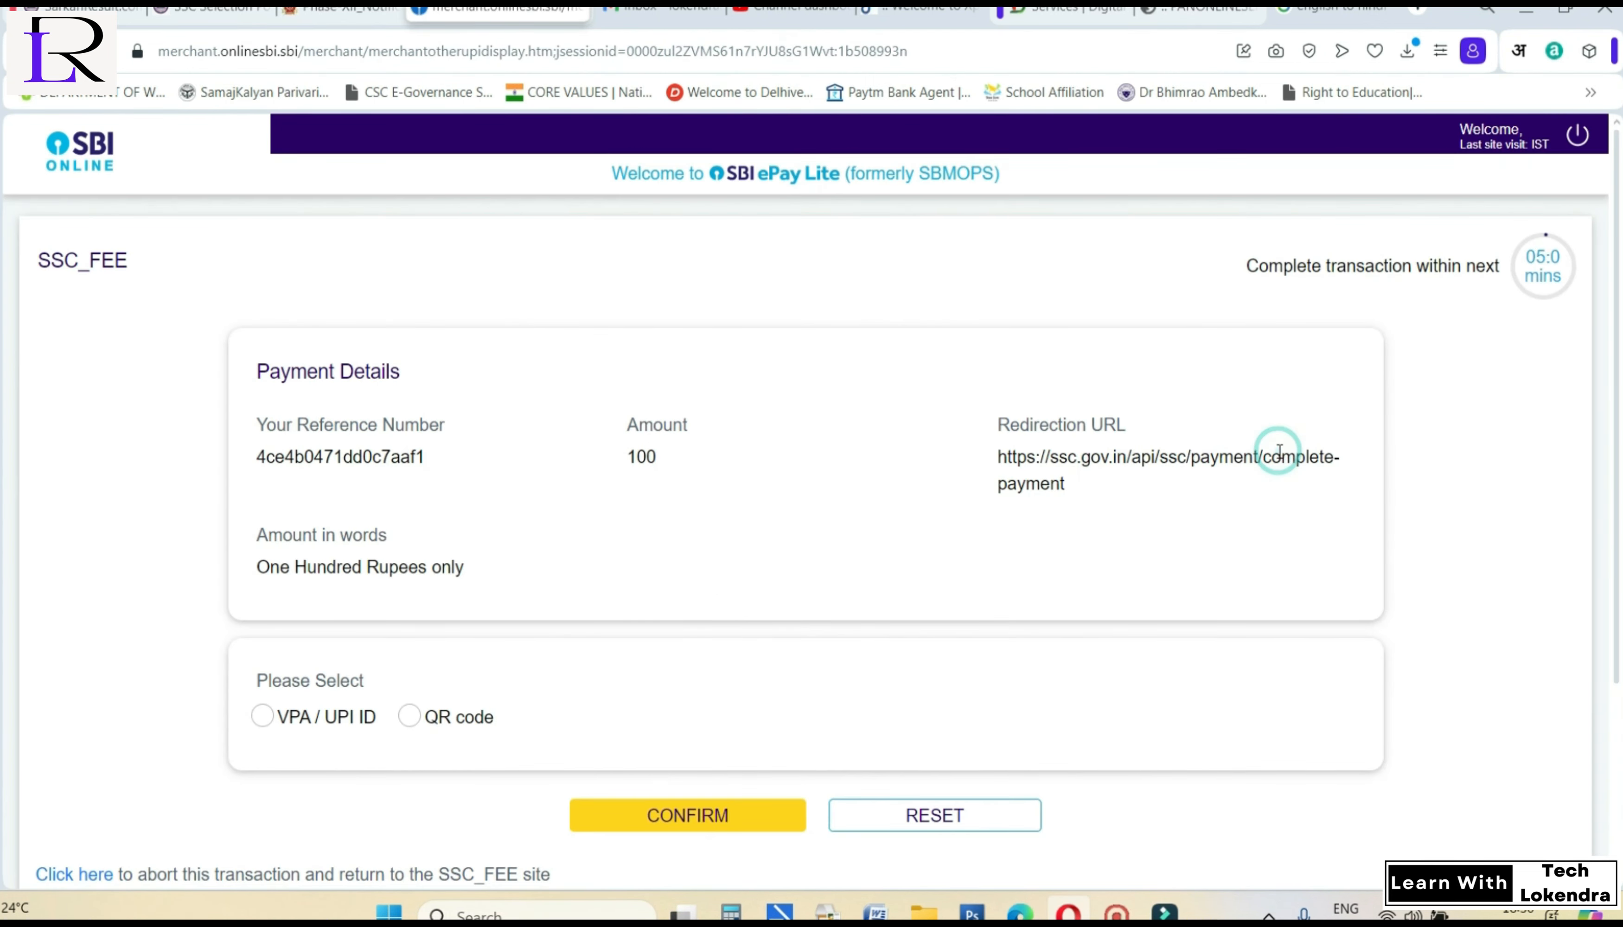
{"action": "left_click", "coordinate": [406, 718]}
{"action": "left_click", "coordinate": [740, 815]}
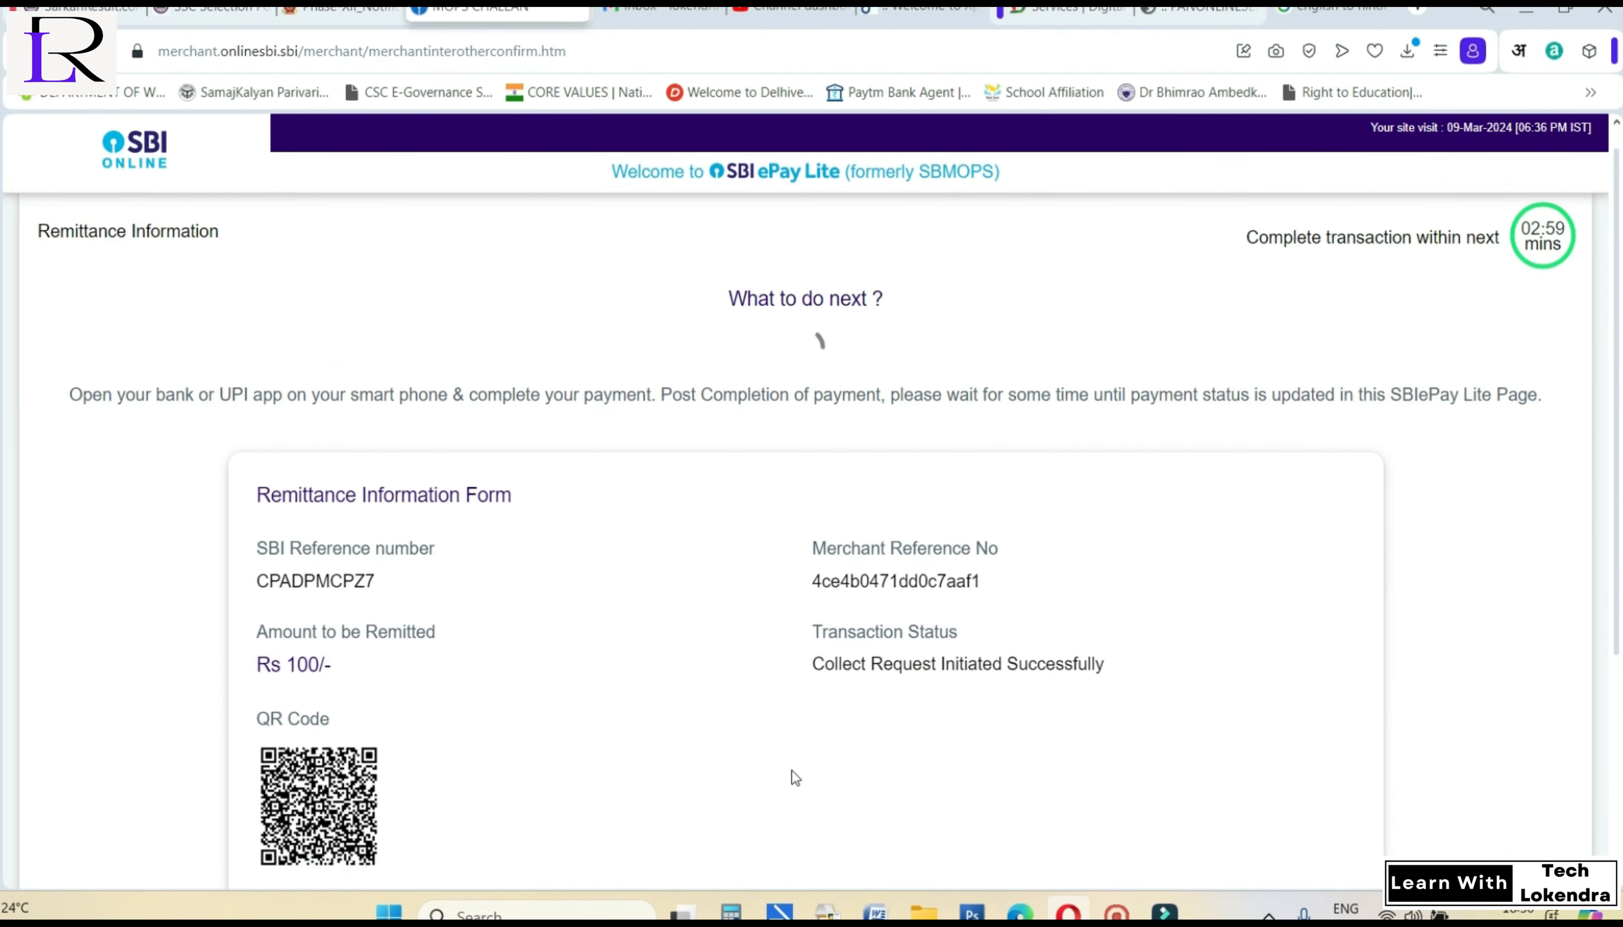
{"action": "scroll", "coordinate": [791, 770], "scroll_direction": "down", "scroll_amount": 5}
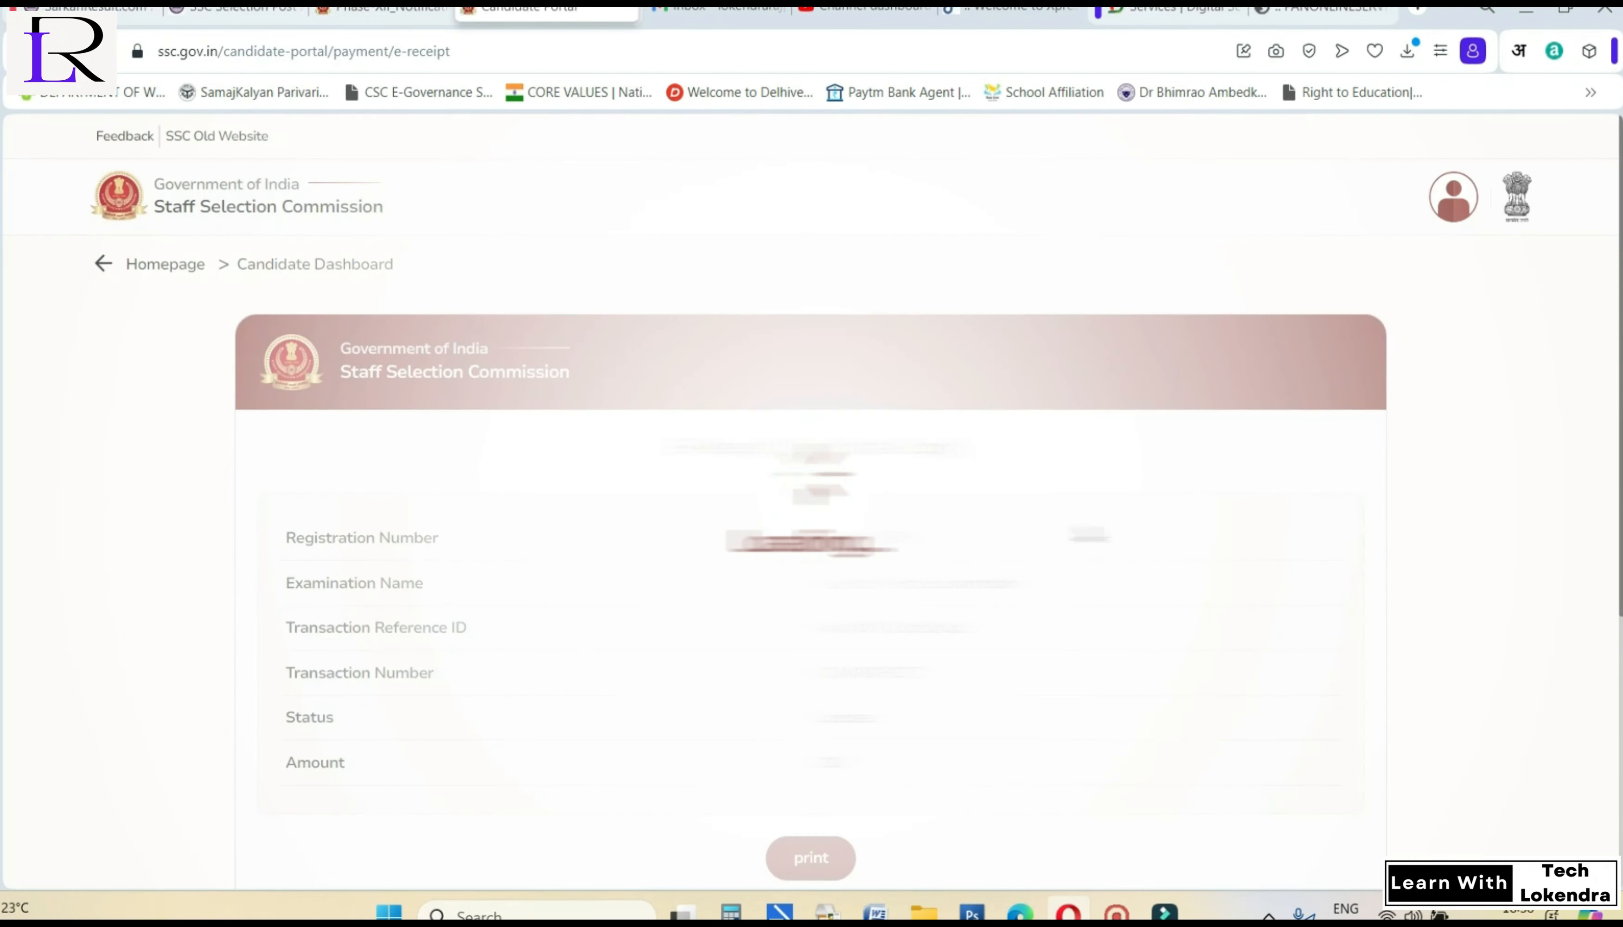
Step: Review the fee payment e-receipt, then return to the Candidate Dashboard
{"action": "scroll", "coordinate": [811, 502], "scroll_direction": "down", "scroll_amount": 6}
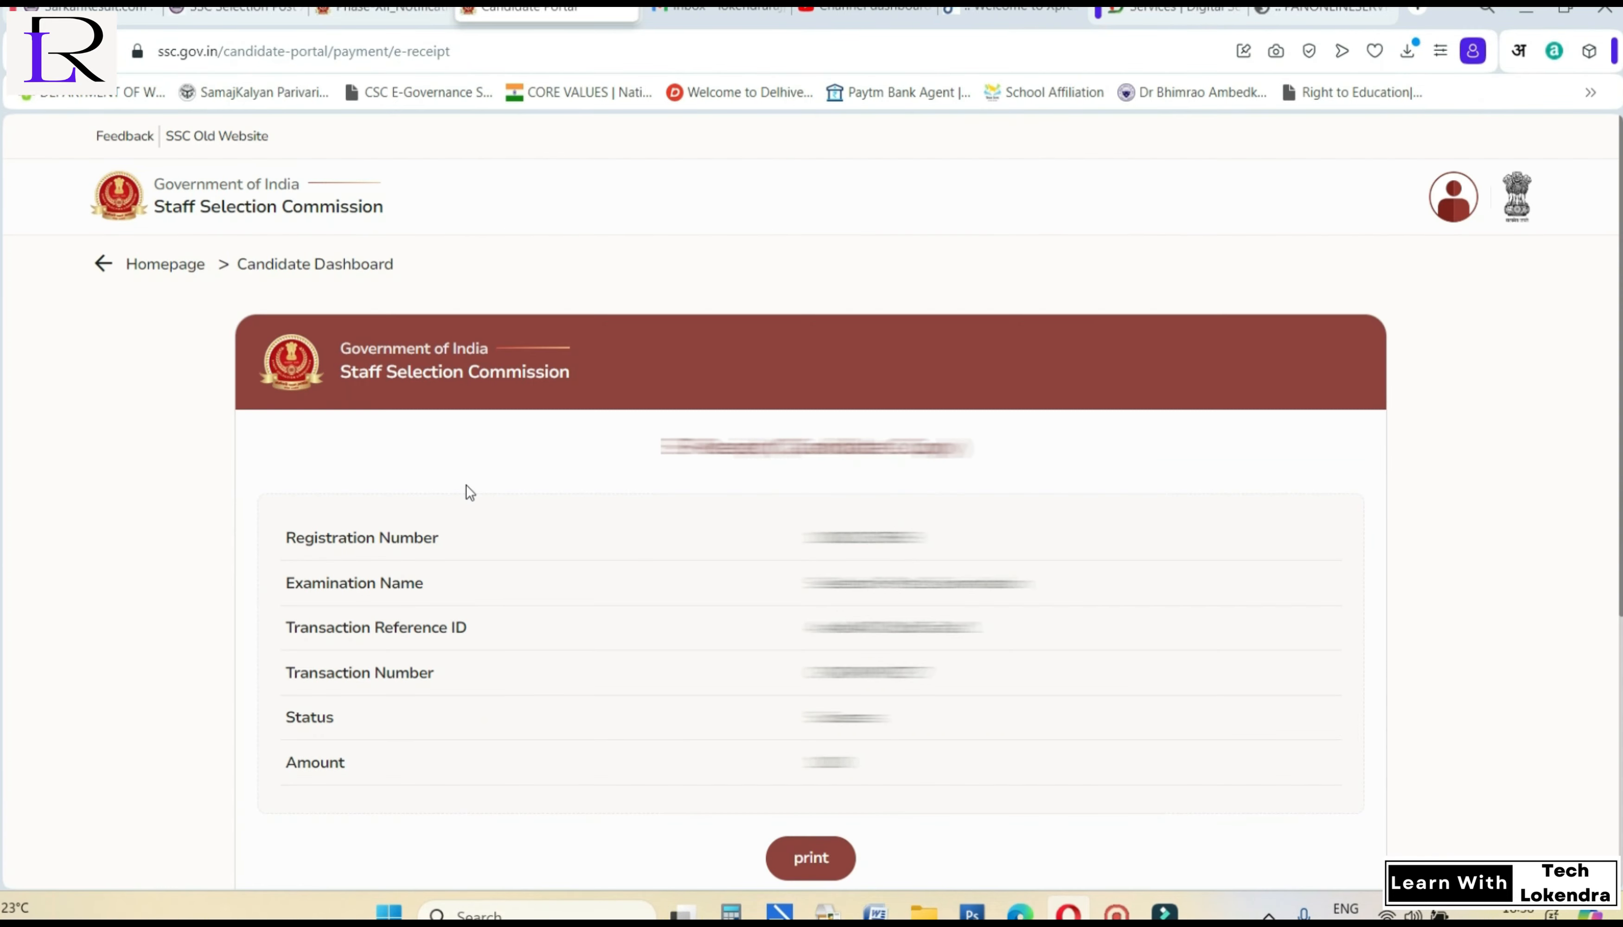
{"action": "scroll", "coordinate": [467, 485], "scroll_direction": "down", "scroll_amount": 5}
{"action": "scroll", "coordinate": [564, 508], "scroll_direction": "up", "scroll_amount": 6}
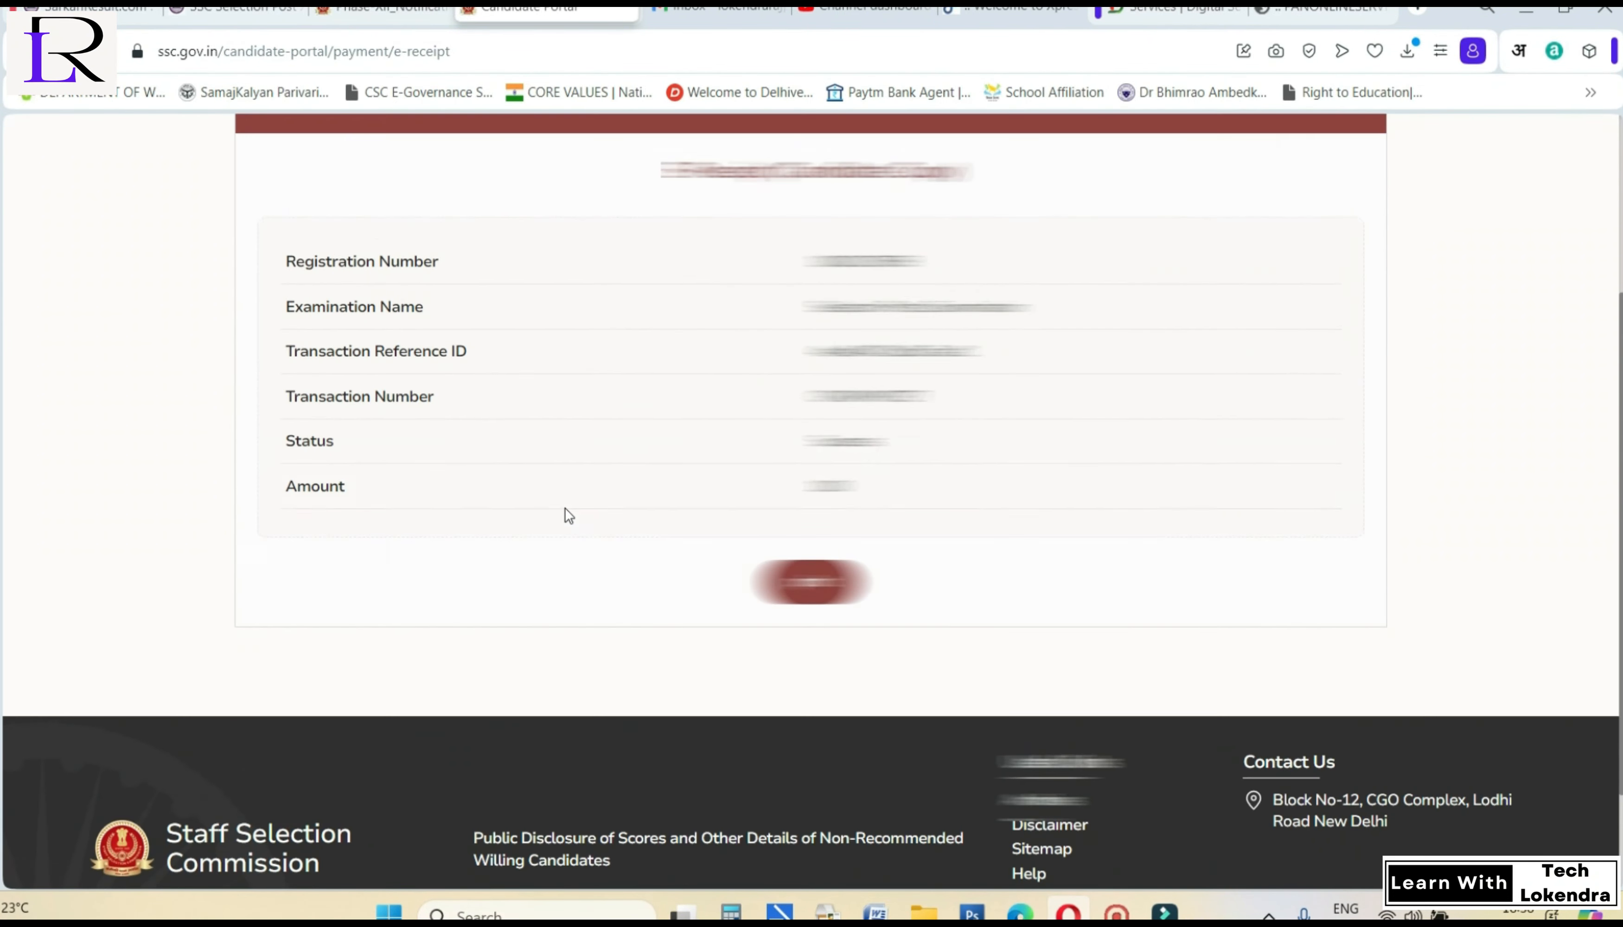
{"action": "left_click", "coordinate": [315, 265]}
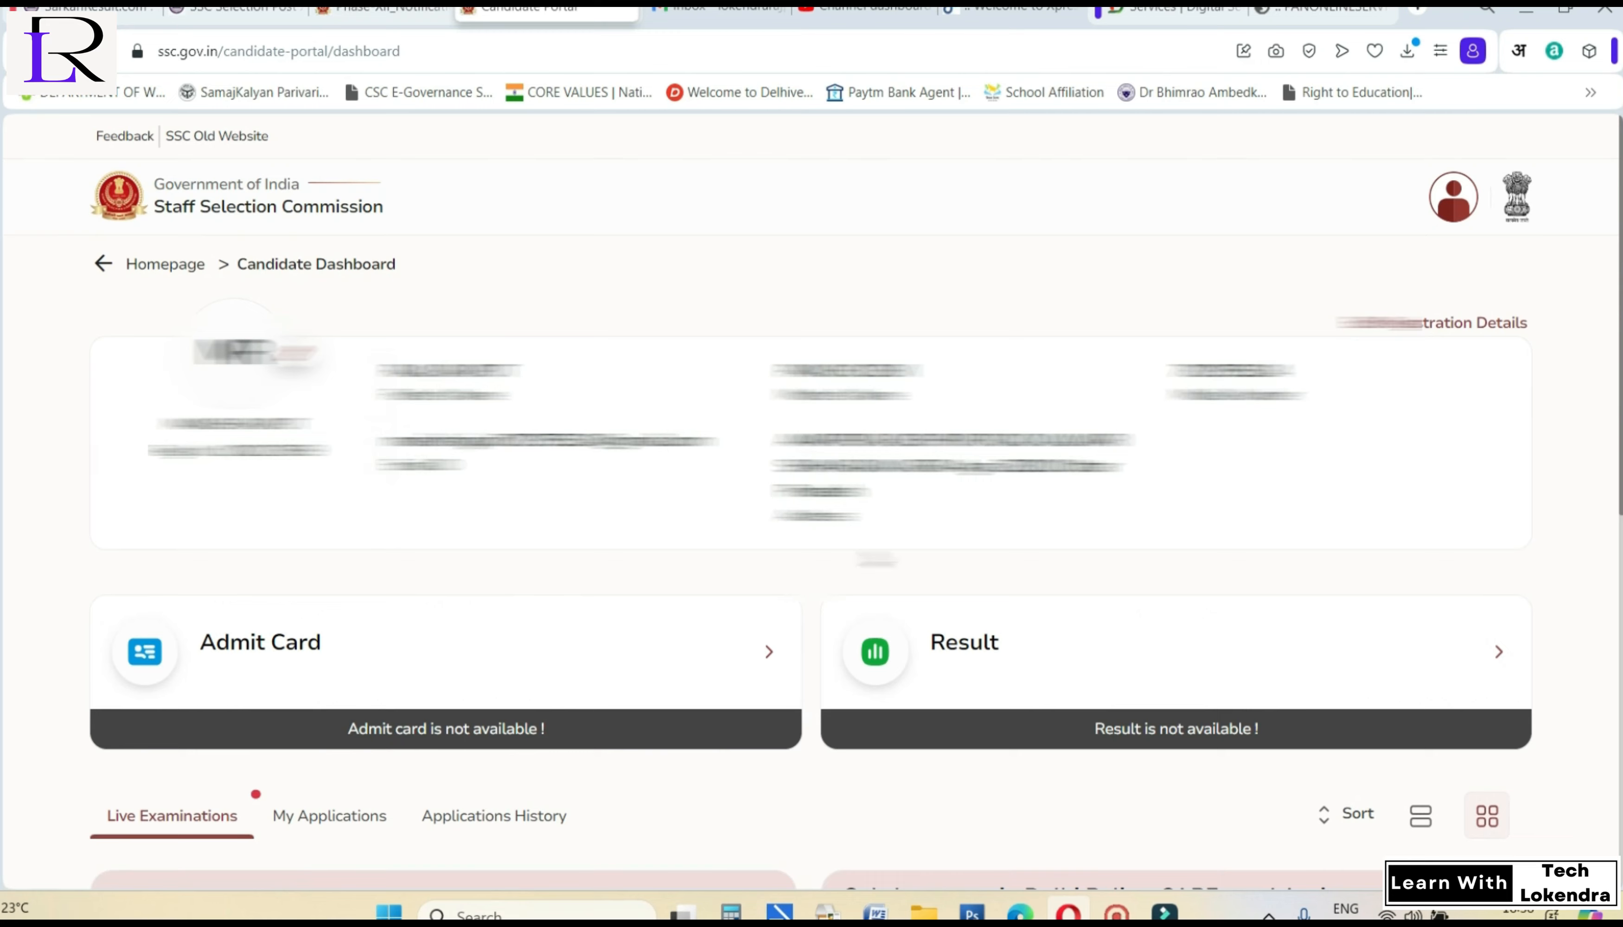
Step: From Applications History, display the printable Selection Posts Examination application form
{"action": "scroll", "coordinate": [811, 509], "scroll_direction": "down", "scroll_amount": 8}
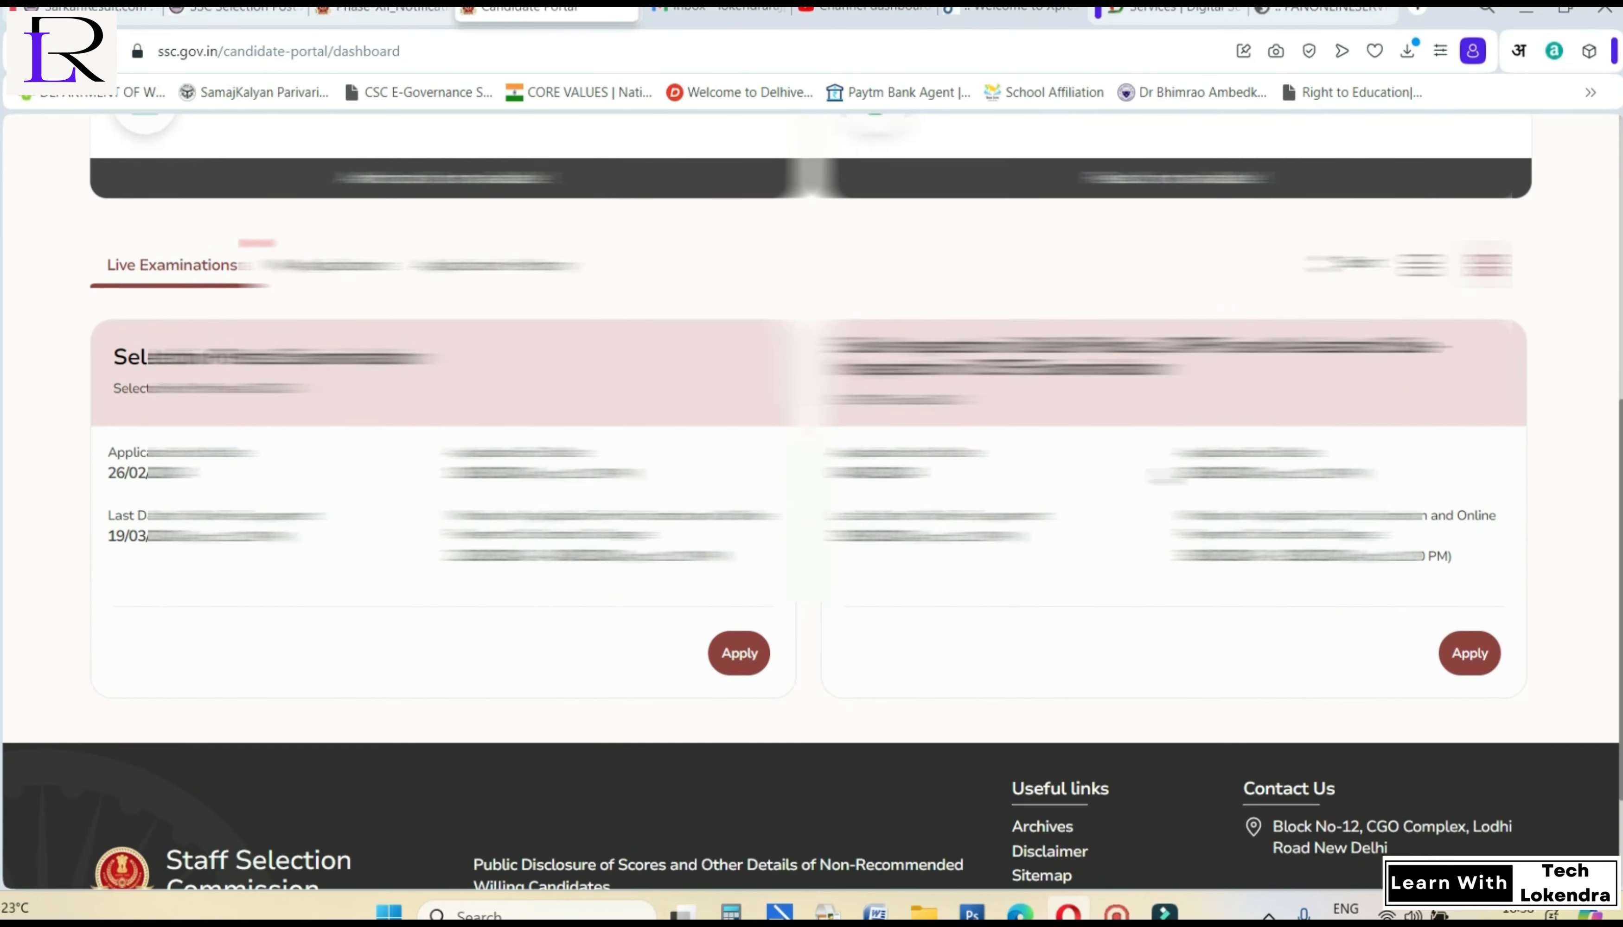
{"action": "scroll", "coordinate": [811, 509], "scroll_direction": "up", "scroll_amount": 8}
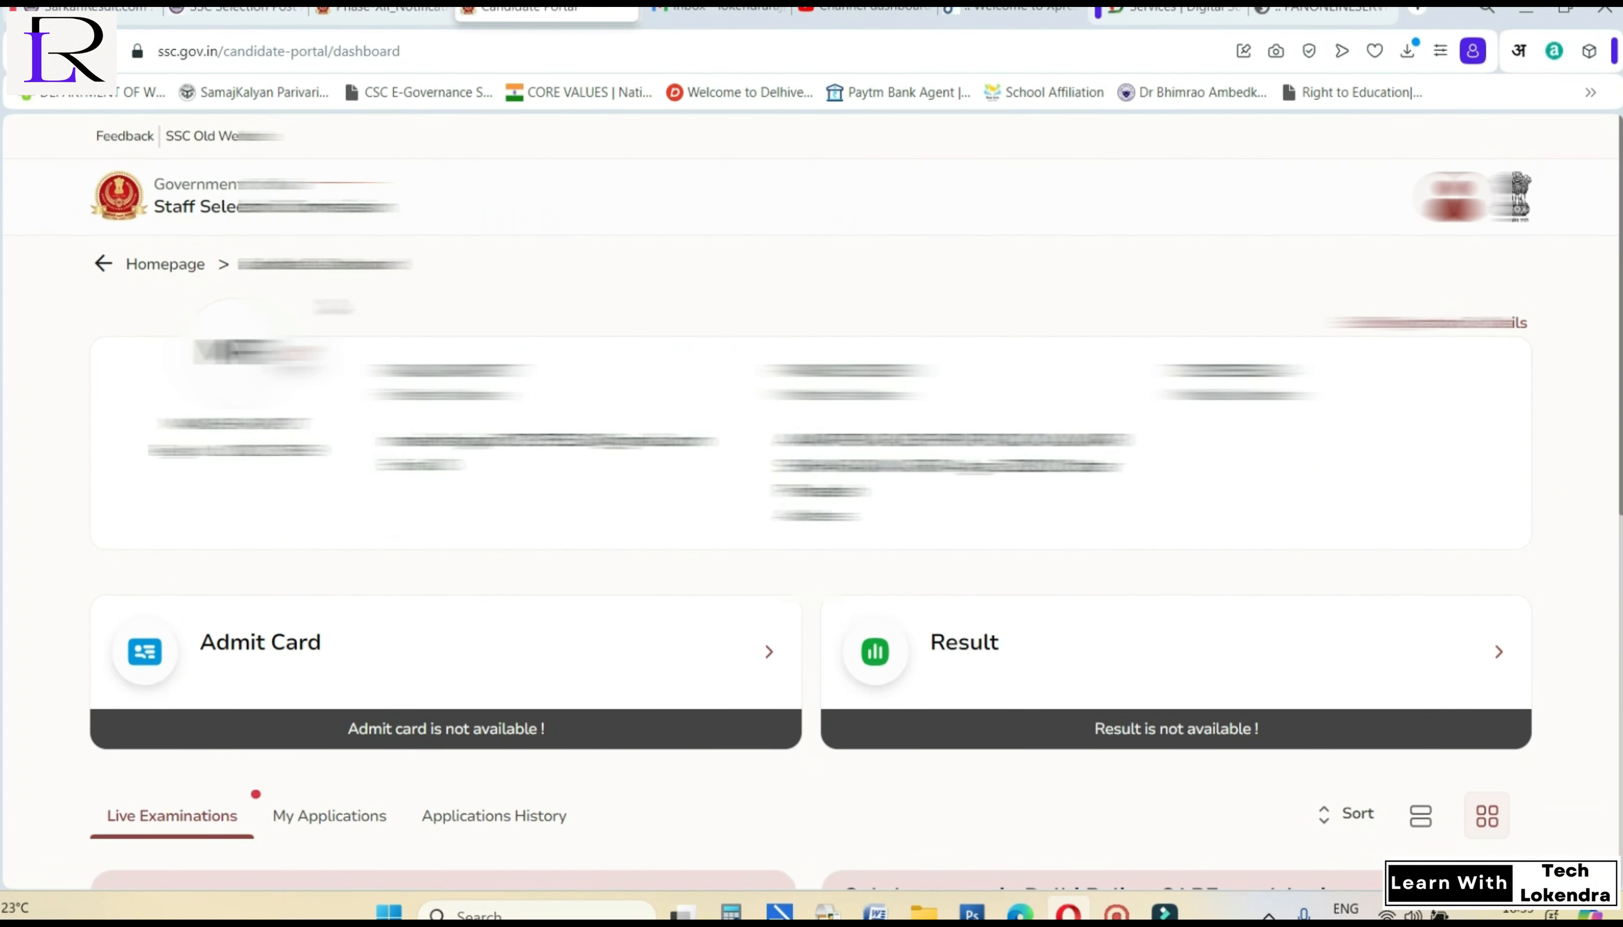
{"action": "scroll", "coordinate": [811, 509], "scroll_direction": "down", "scroll_amount": 3}
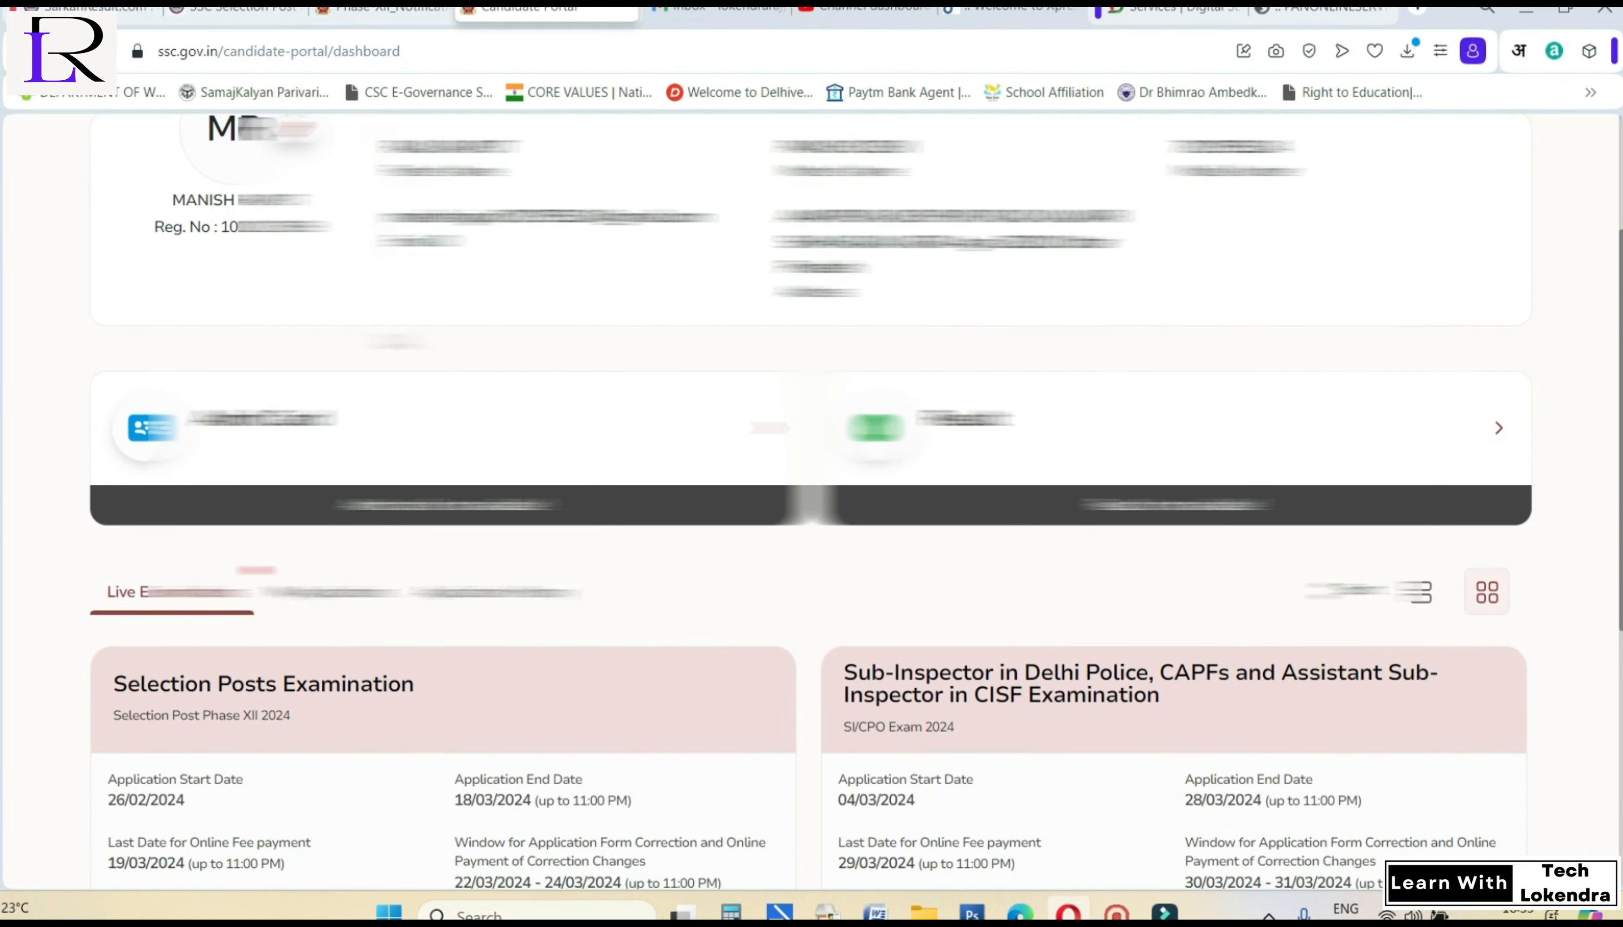
{"action": "scroll", "coordinate": [449, 289], "scroll_direction": "down", "scroll_amount": 5}
{"action": "left_click", "coordinate": [483, 260]}
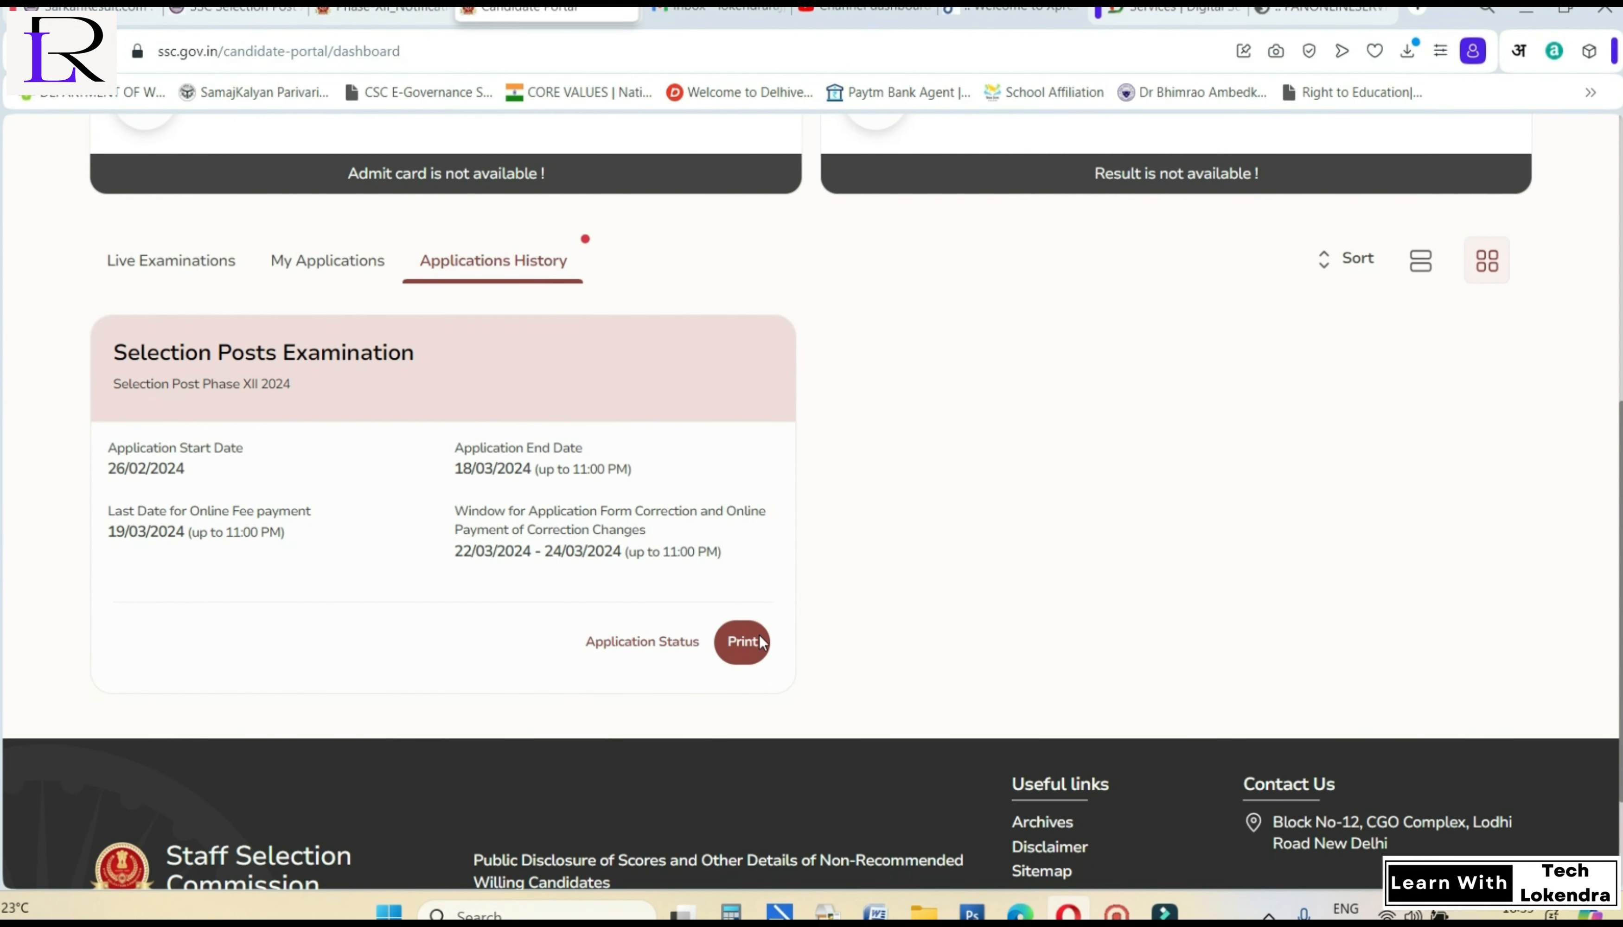
{"action": "left_click", "coordinate": [743, 642]}
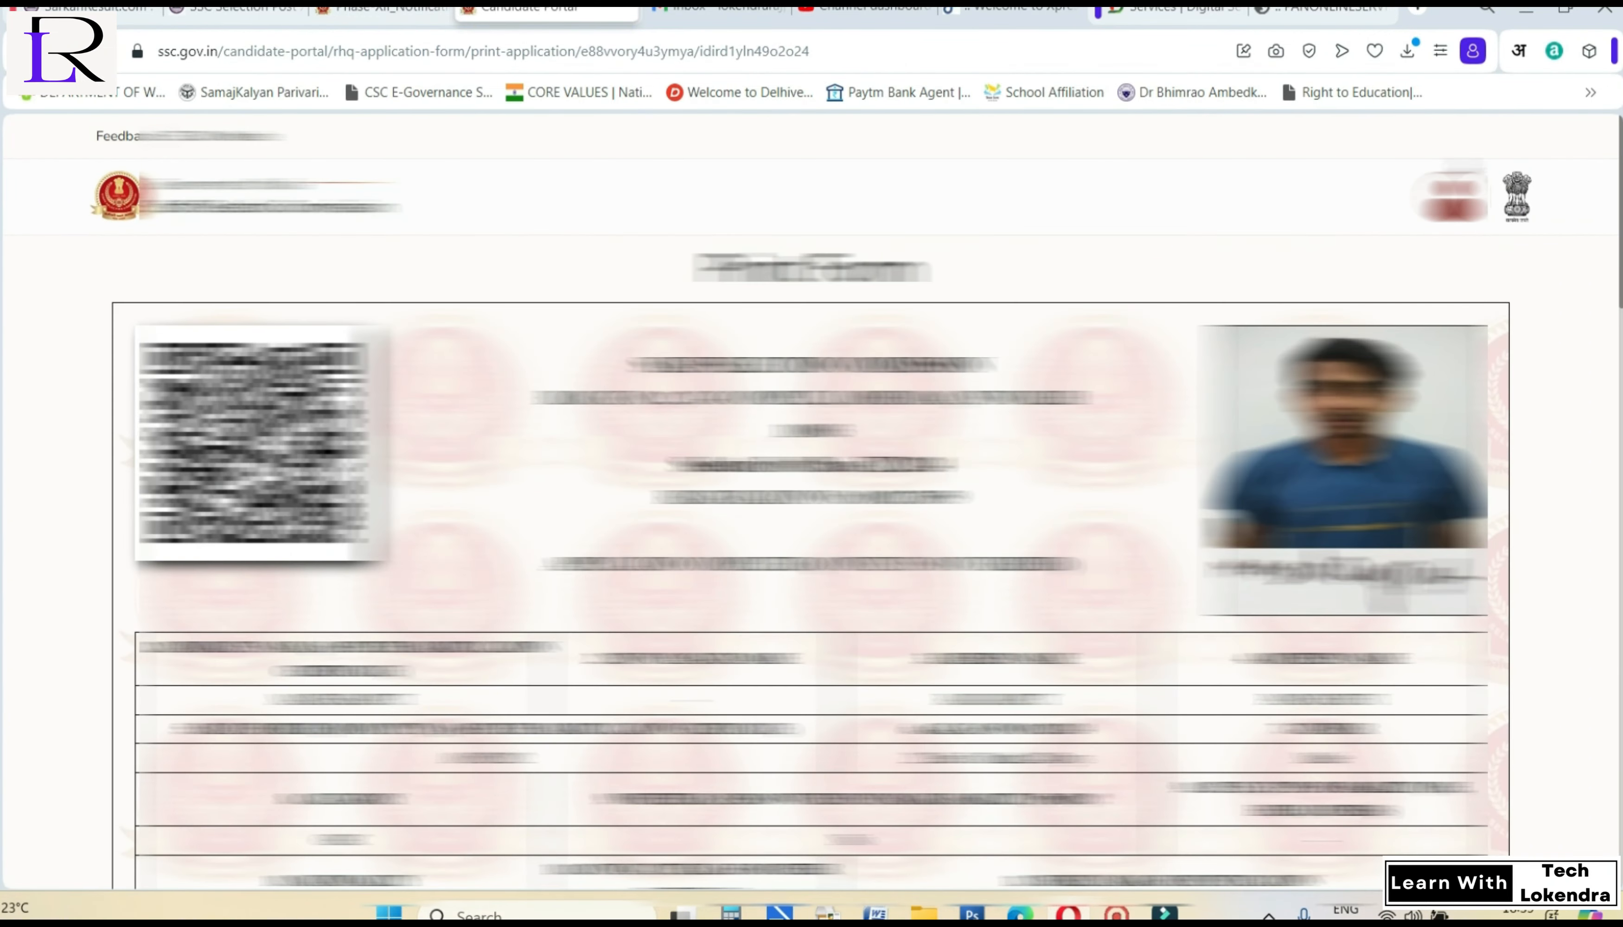
{"action": "scroll", "coordinate": [812, 502], "scroll_direction": "down", "scroll_amount": 15}
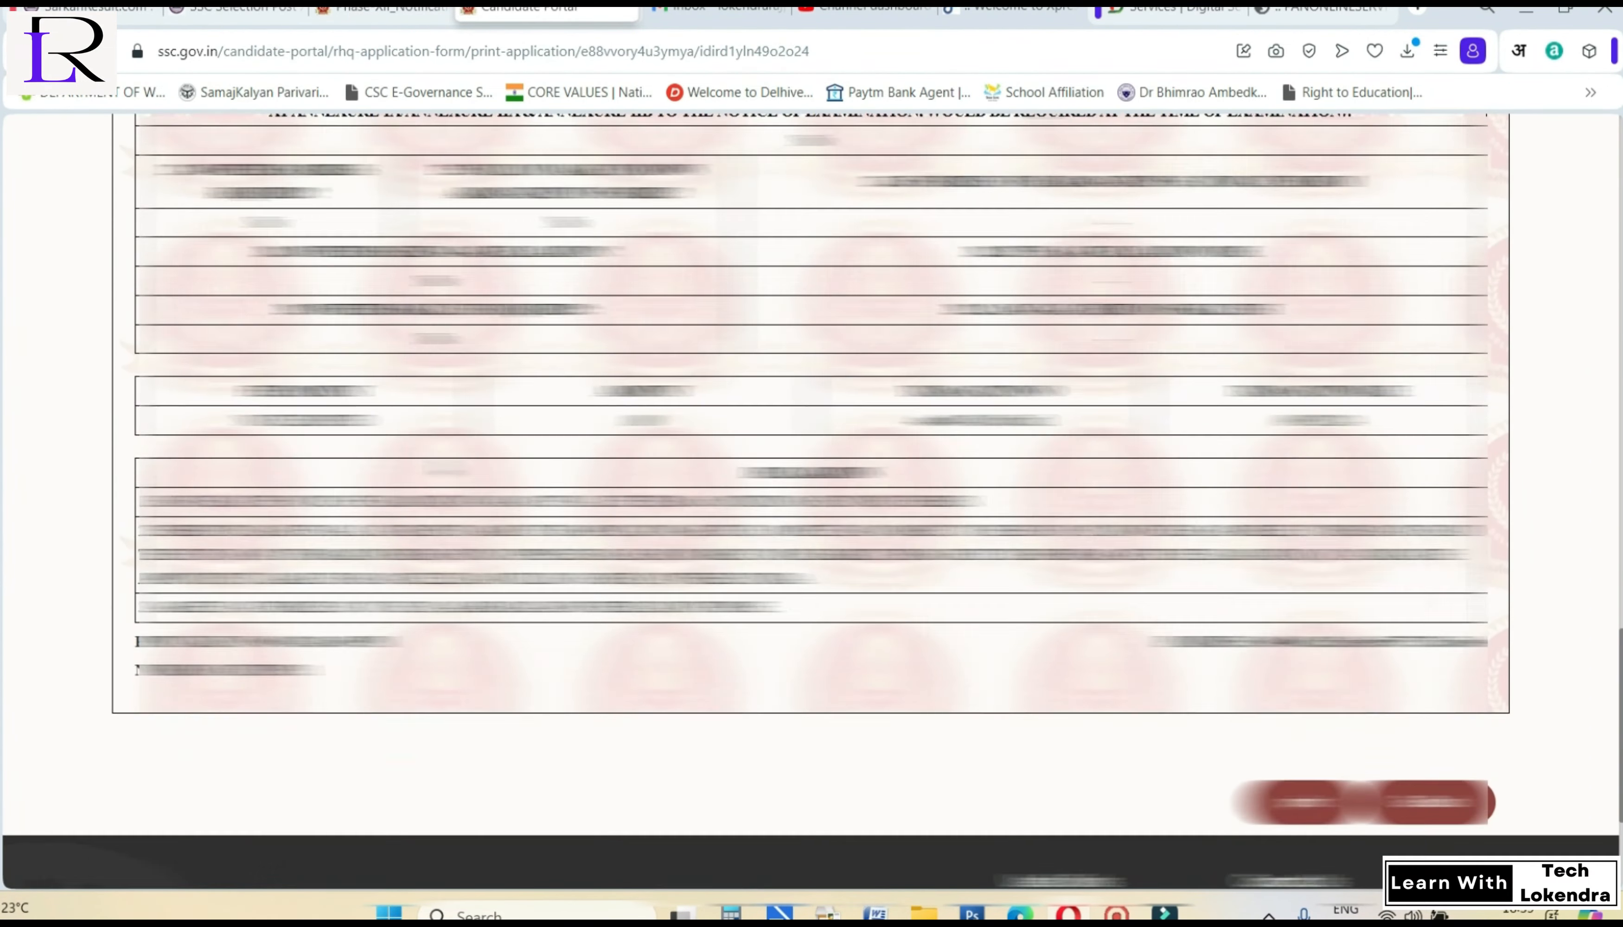